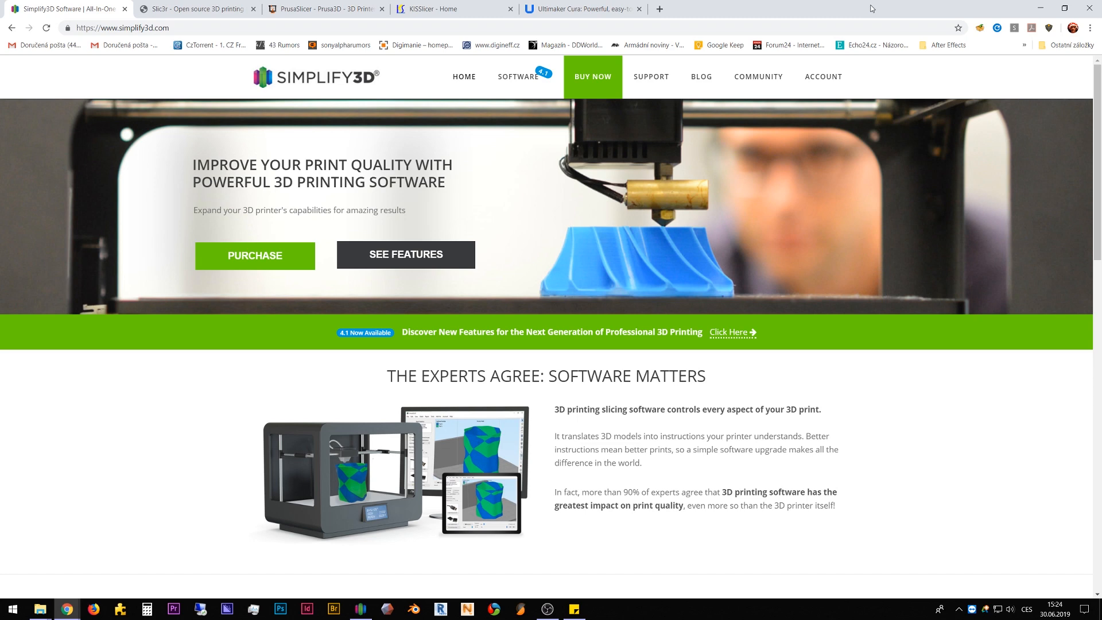
Step: Open Simplify3D's purchase page and view the Slic3r, PrusaSlicer, KISSlicer and Ultimaker Cura pages in turn
left_click(596, 82)
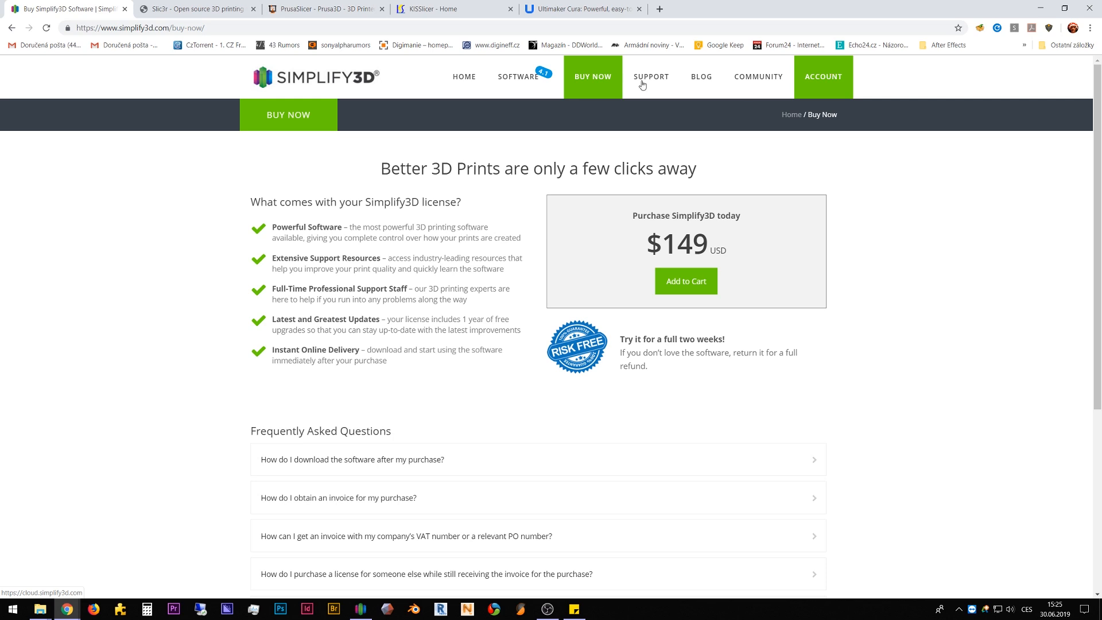
left_click(183, 9)
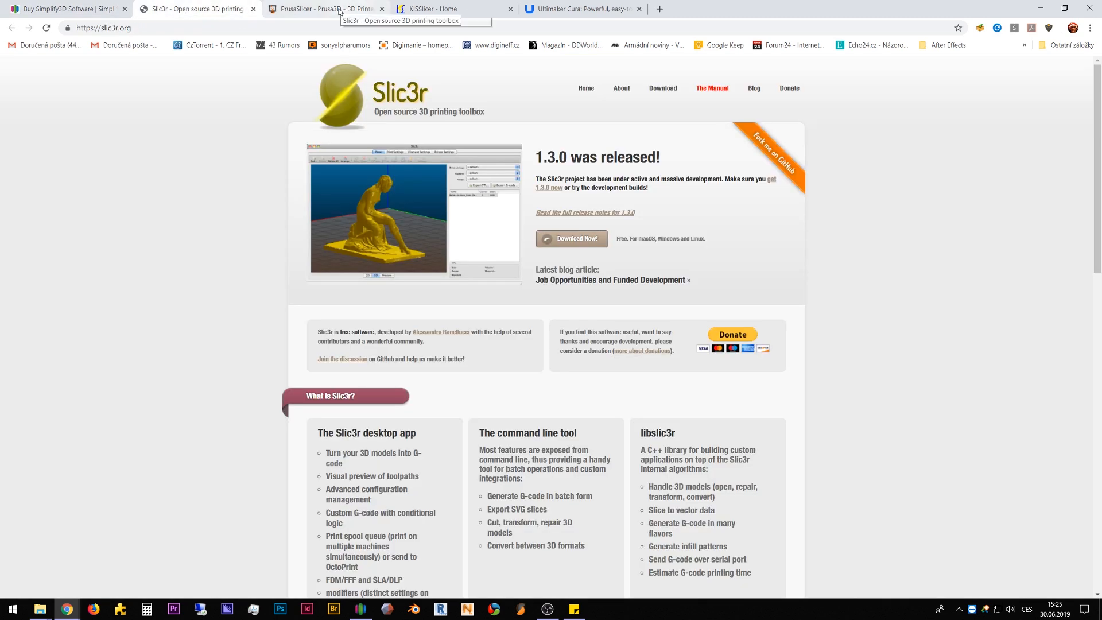
left_click(324, 9)
left_click(442, 9)
left_click(580, 9)
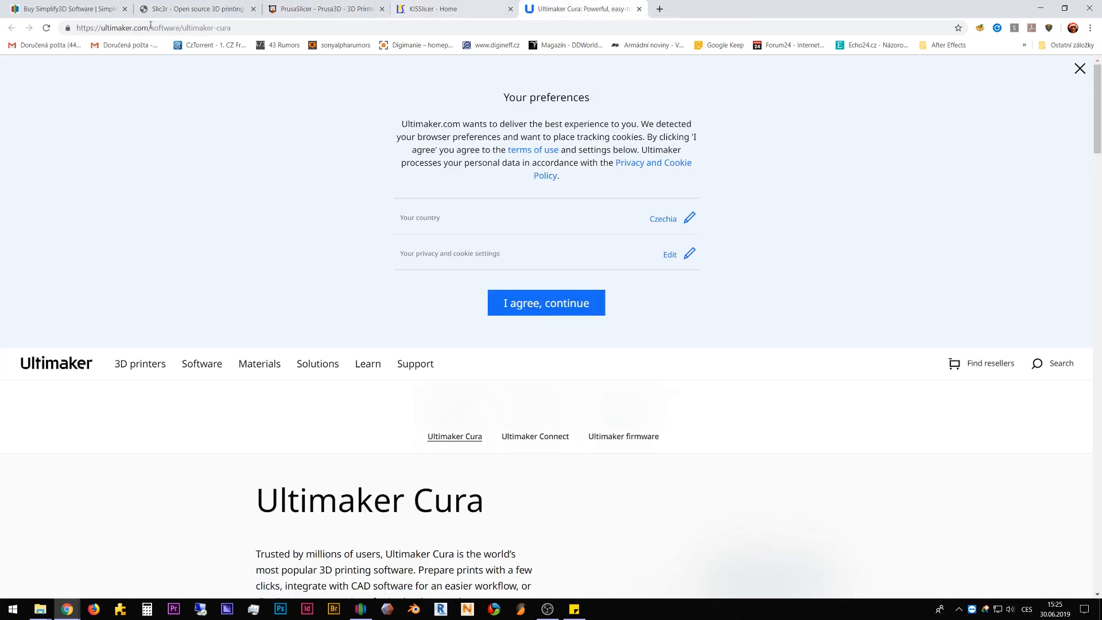
Step: Revisit the Slic3r, PrusaSlicer and KISSlicer pages, ending on the Slic3r home page
left_click(185, 10)
left_click(305, 9)
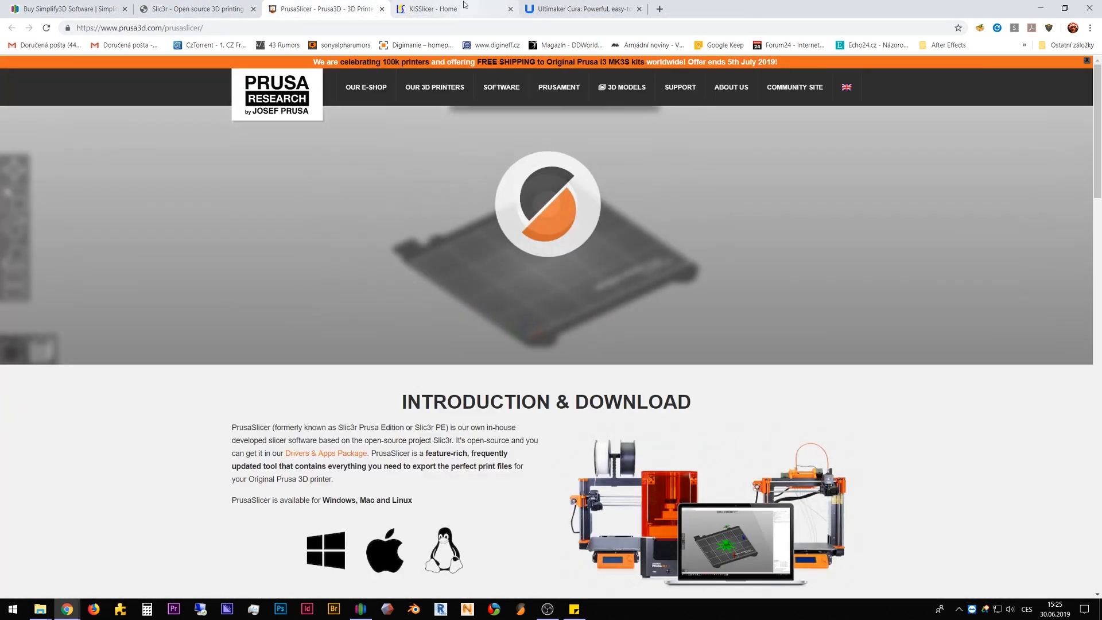
left_click(442, 10)
left_click(193, 10)
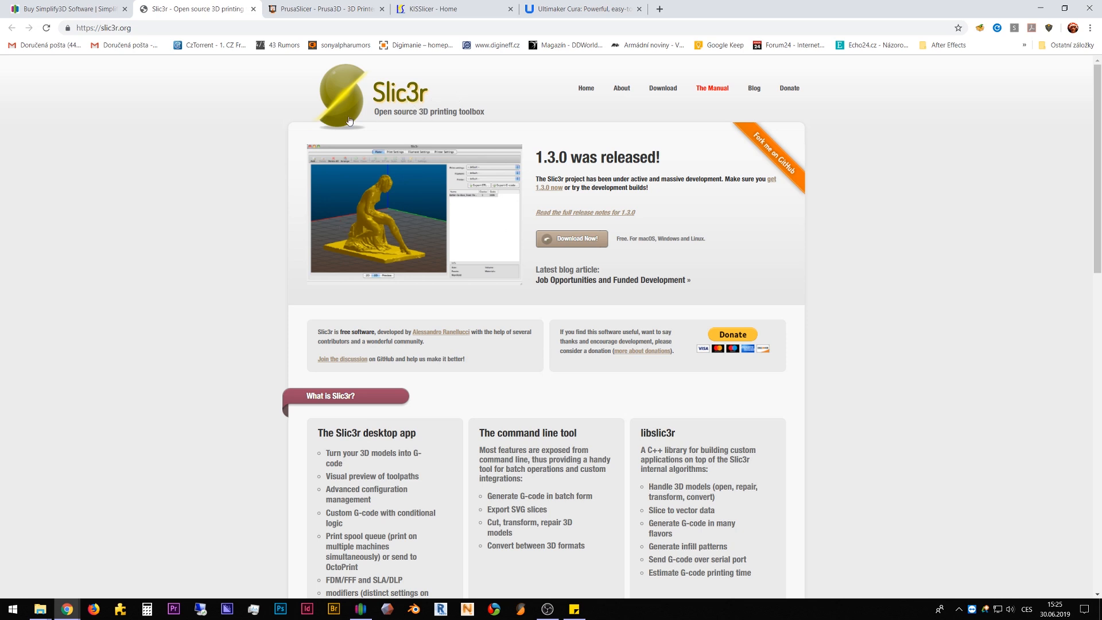
Step: Look over the PrusaSlicer page down to its release video and return to the Slic3r site
left_click(301, 7)
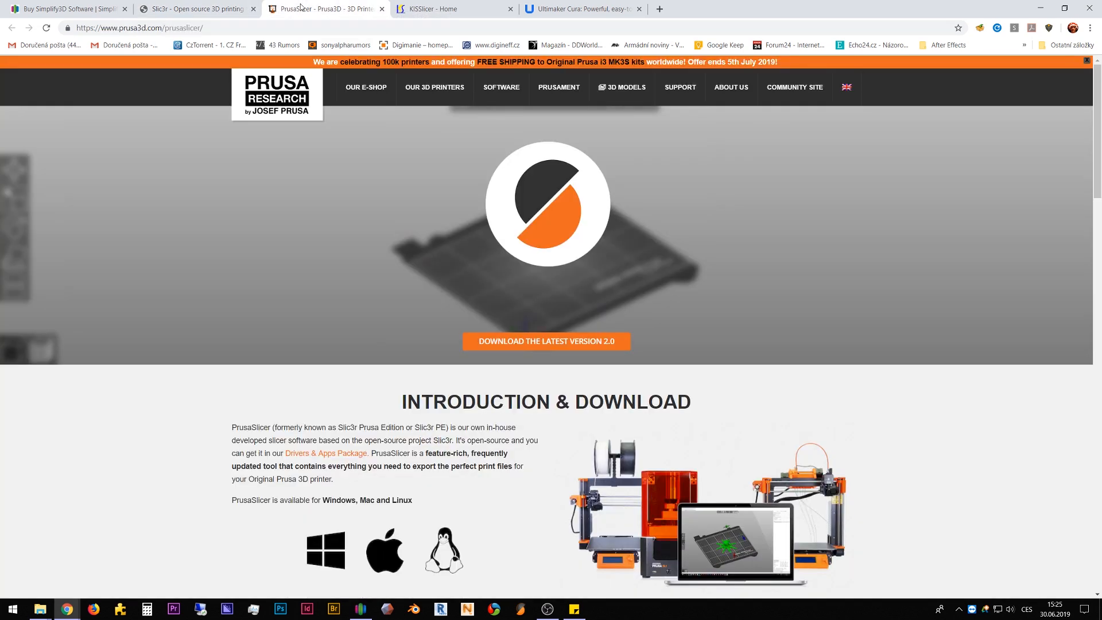
scroll(437, 454, "down", 10)
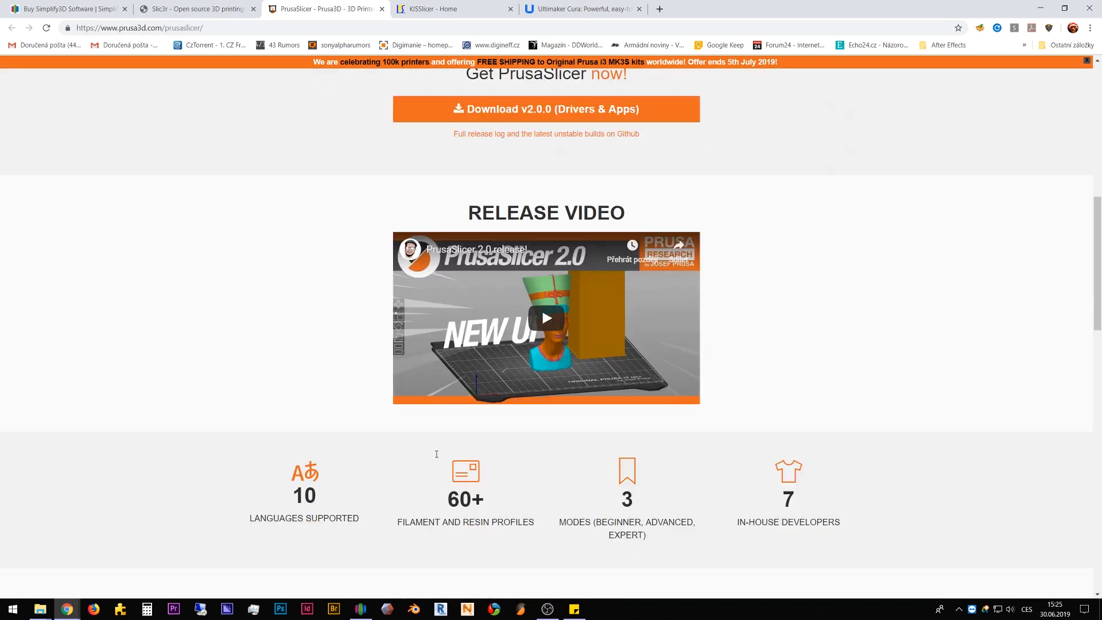
scroll(436, 454, "up", 8)
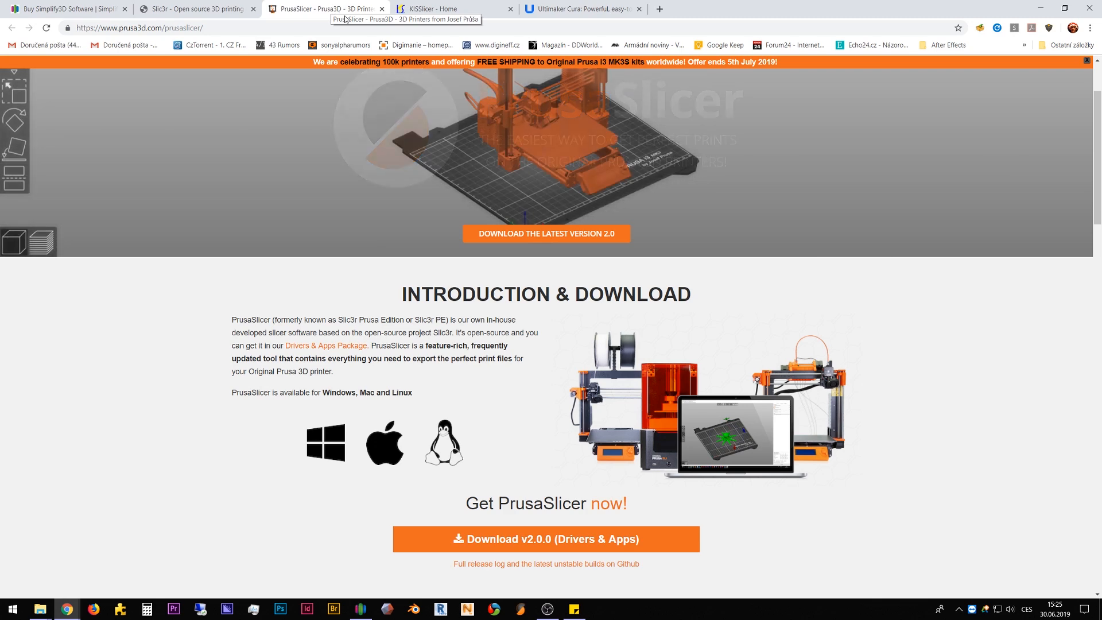
left_click(195, 8)
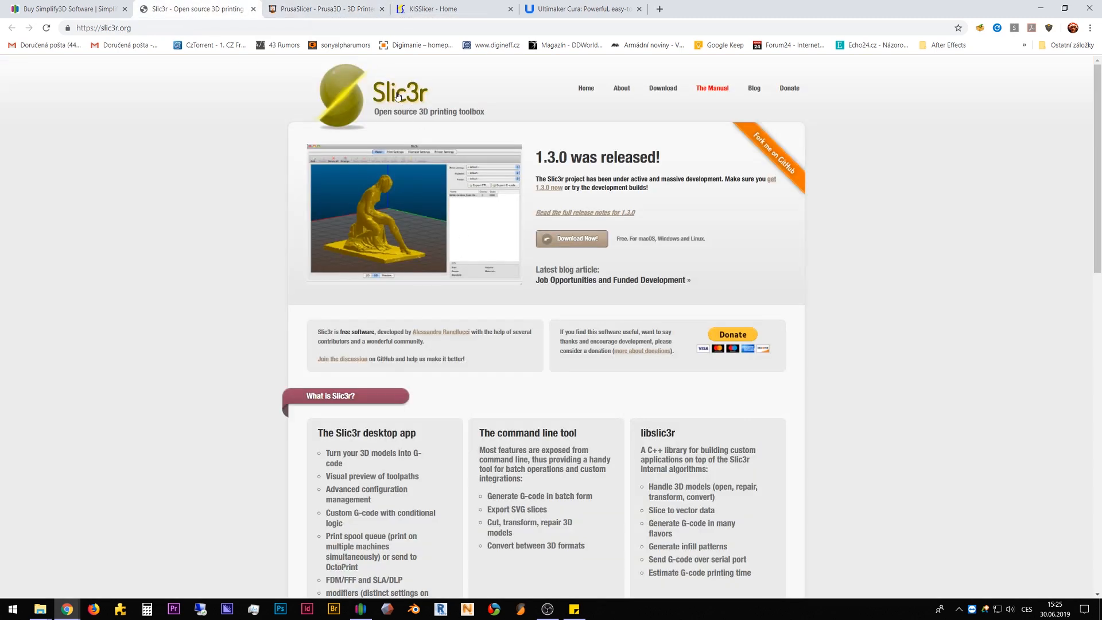
Step: Compare the open PrusaSlicer, KISSlicer and Ultimaker Cura pages, finishing on Ultimaker Cura
left_click(332, 9)
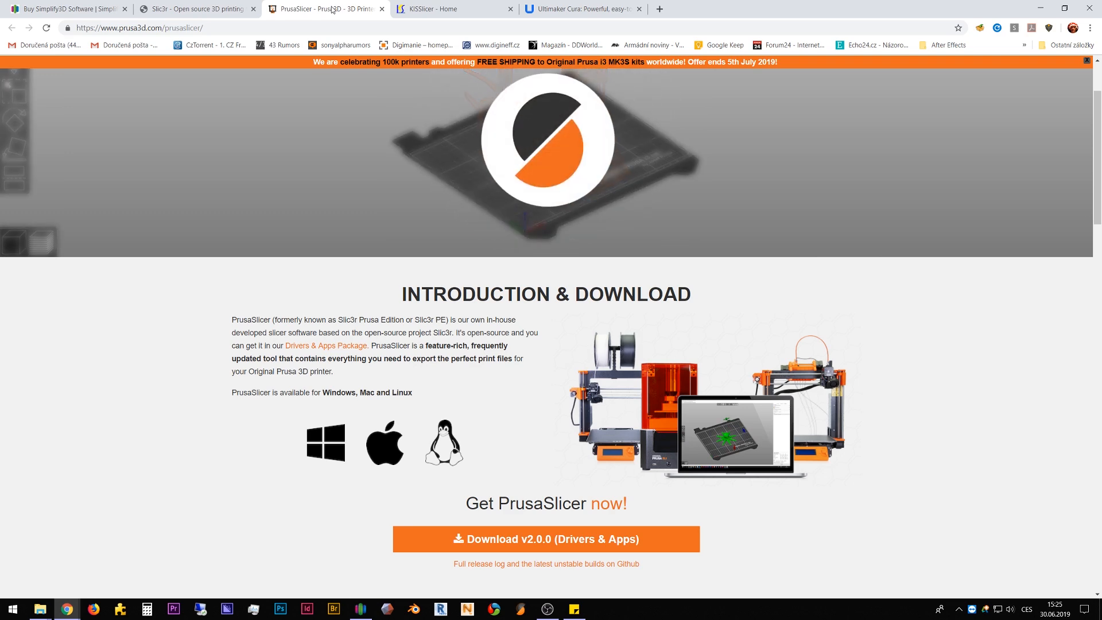
left_click(470, 15)
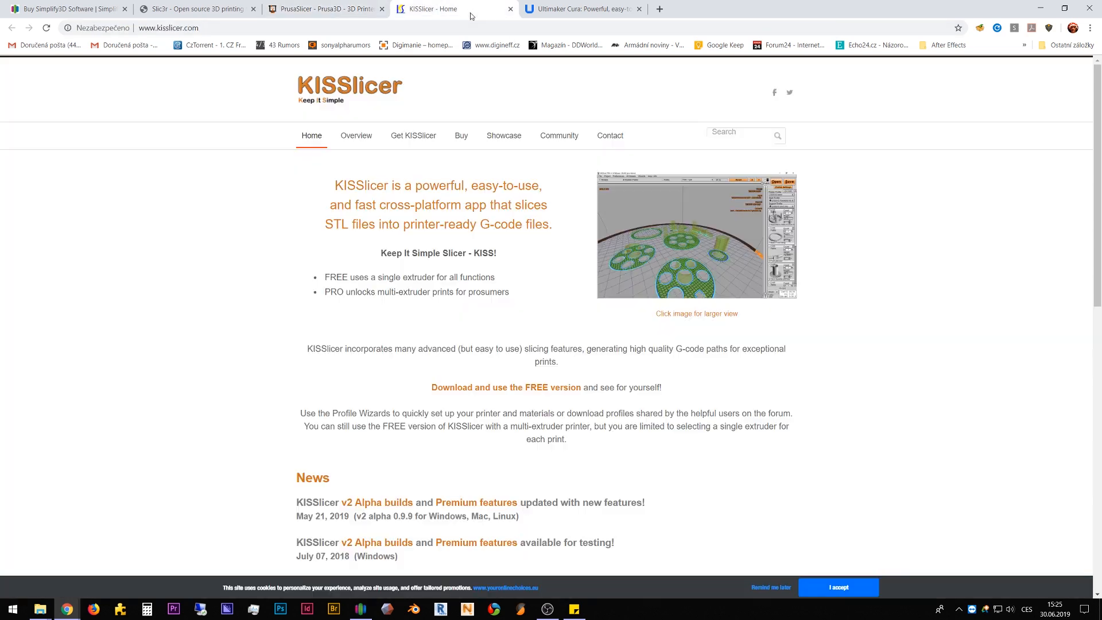
left_click(574, 10)
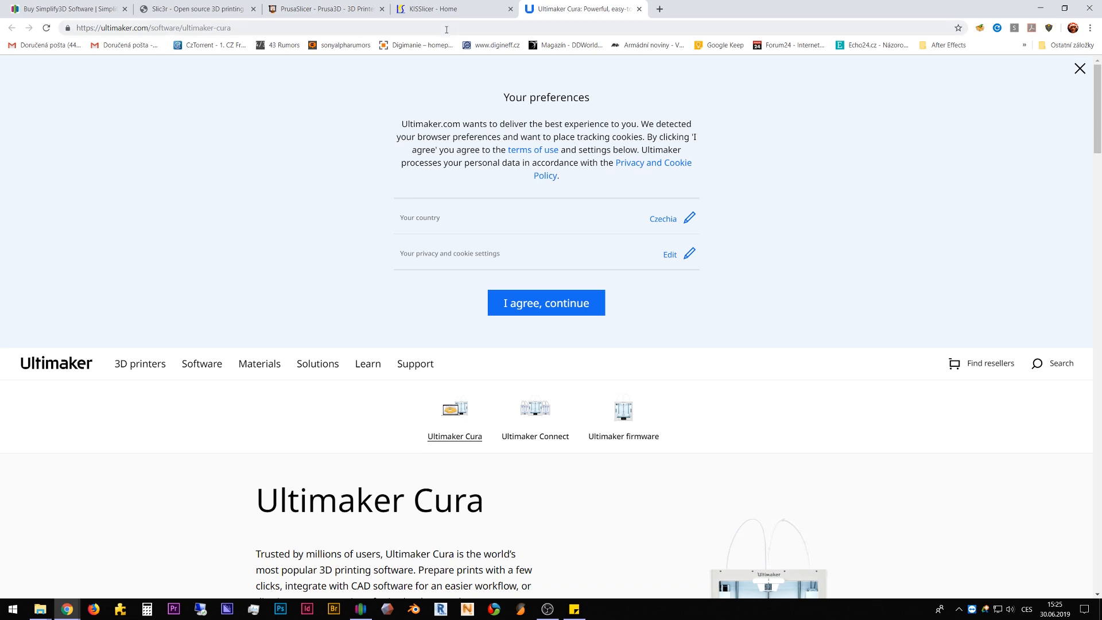
left_click(470, 10)
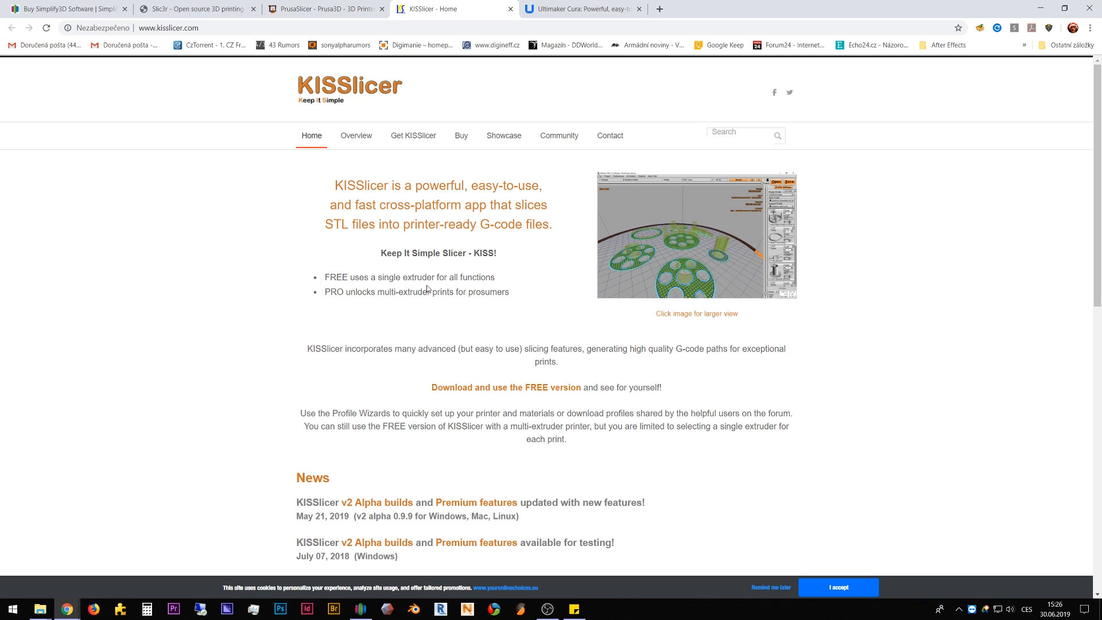
left_click(281, 9)
left_click(441, 11)
left_click(576, 11)
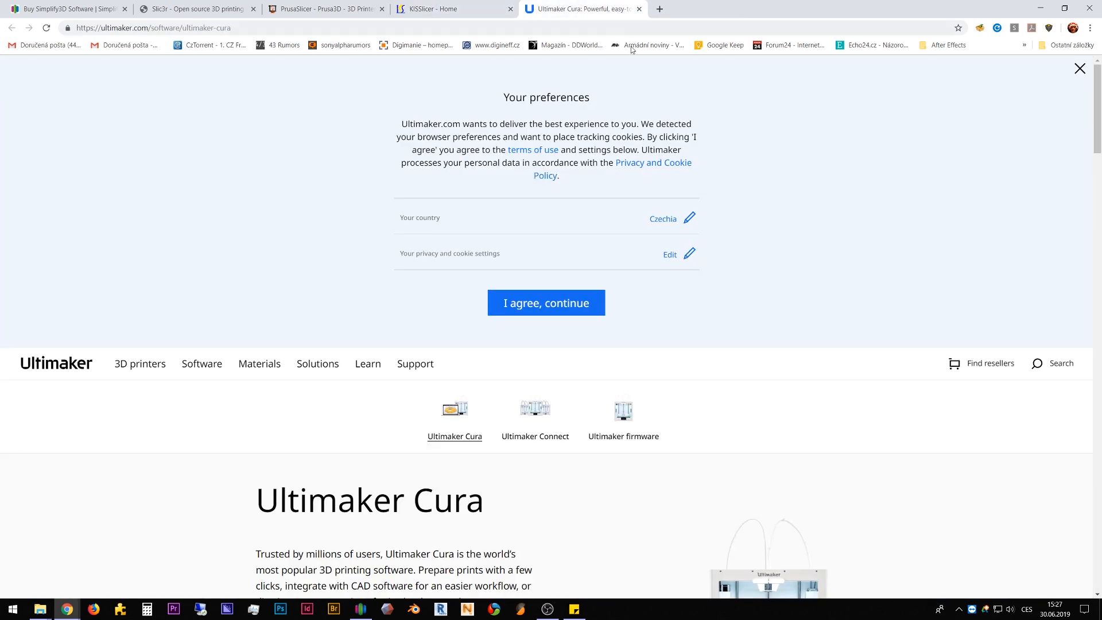
Step: Compare Simplify3D's purchase page with the PrusaSlicer page, ending on Simplify3D
left_click(52, 12)
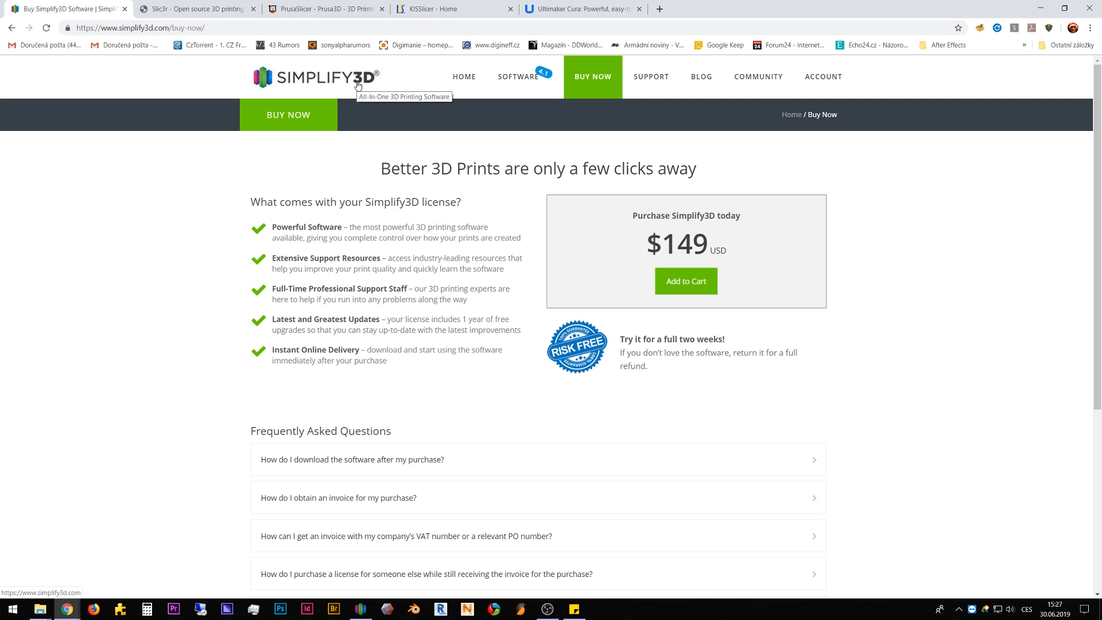
left_click(316, 11)
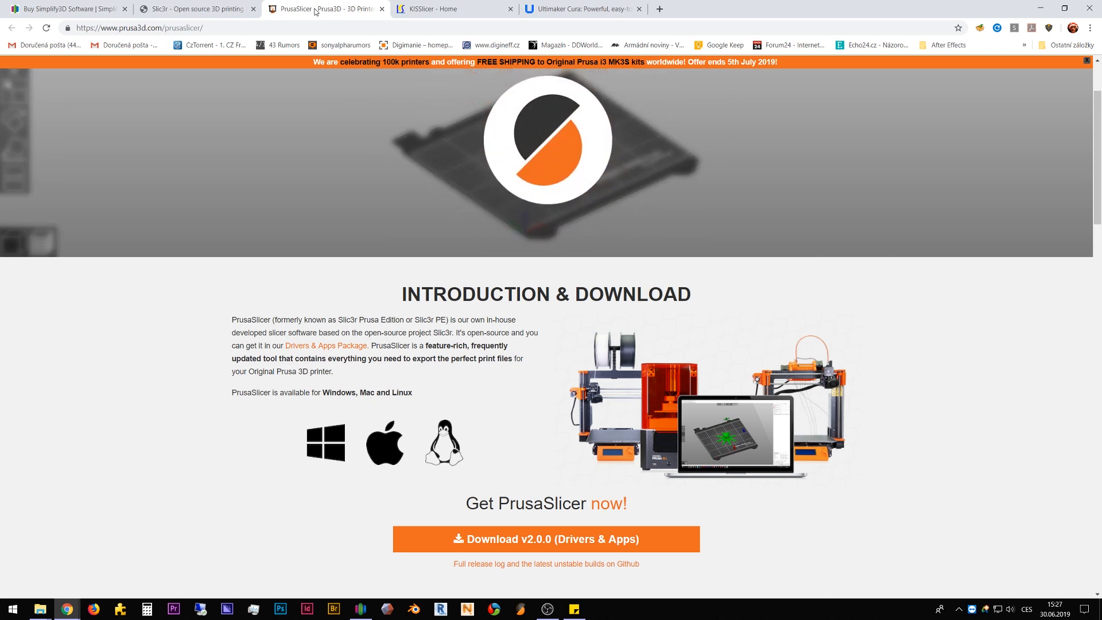
left_click(63, 11)
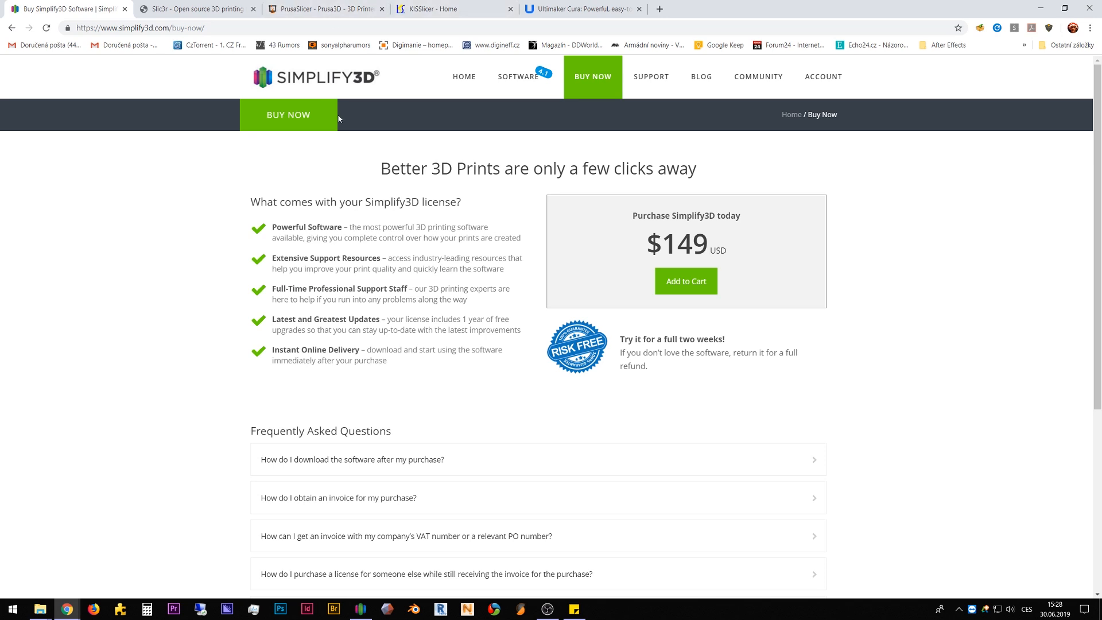
Step: Load 3dlabprint.com in a new browser tab and open its 3DLabPrint Airplanes category
double_click(737, 16)
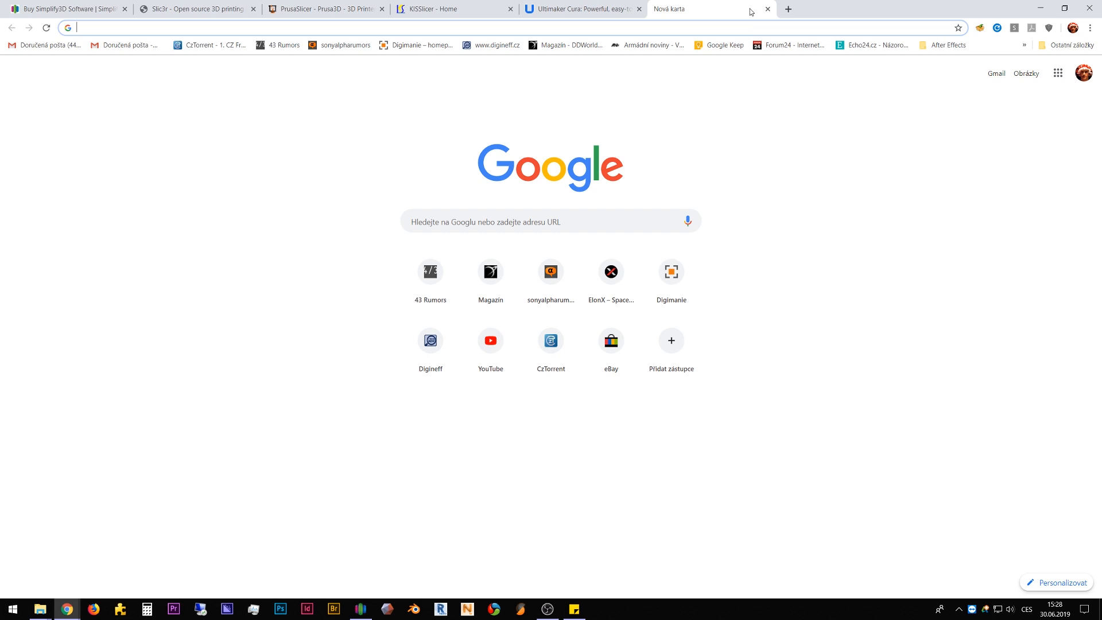
type("3dlab")
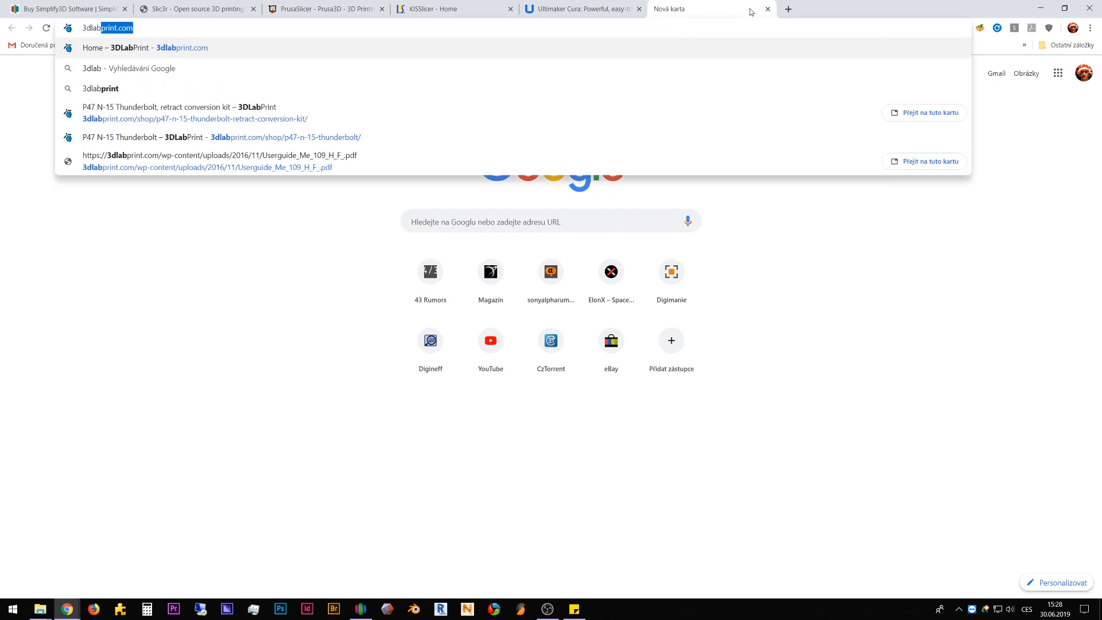
key("Return")
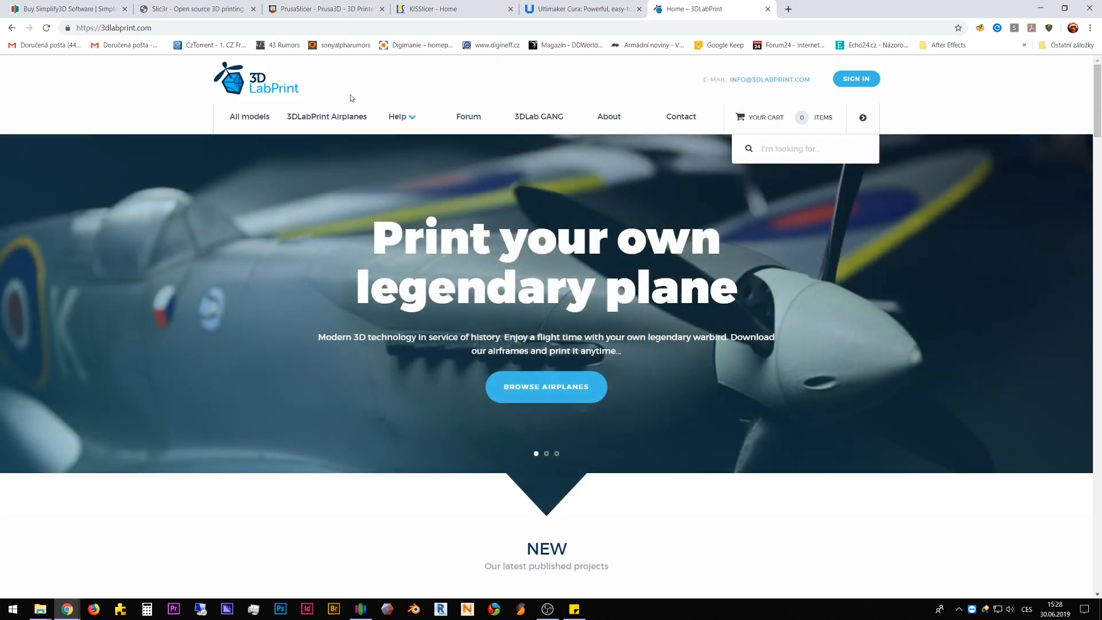
left_click(326, 118)
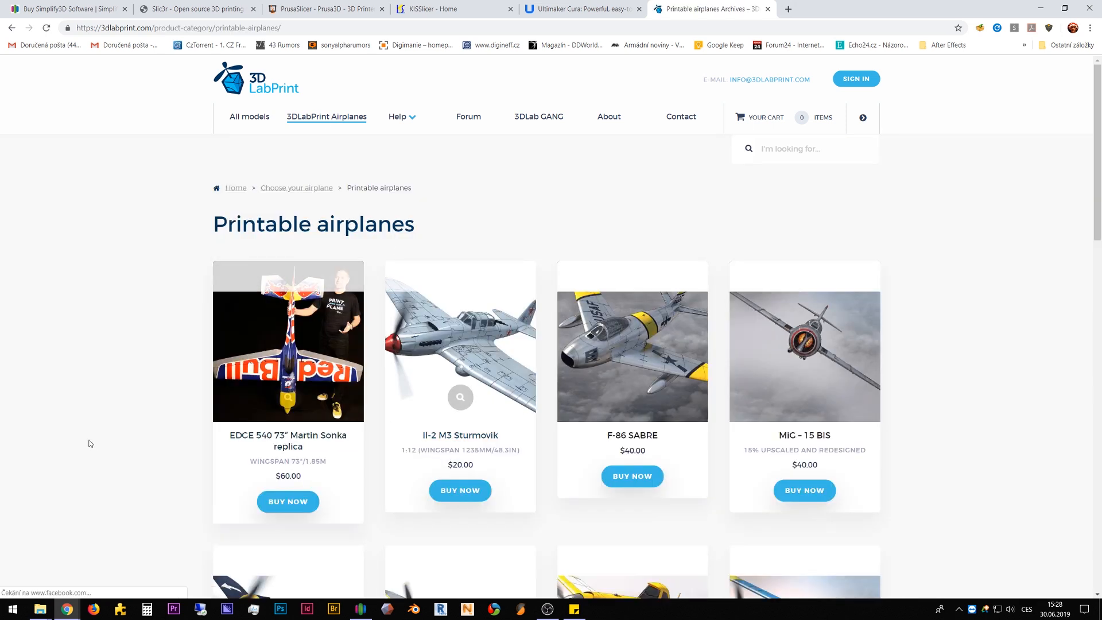
Step: View the EDGE 540 73" Martin Sonka replica product page and enlarge a wing detail image from its gallery
left_click(246, 360)
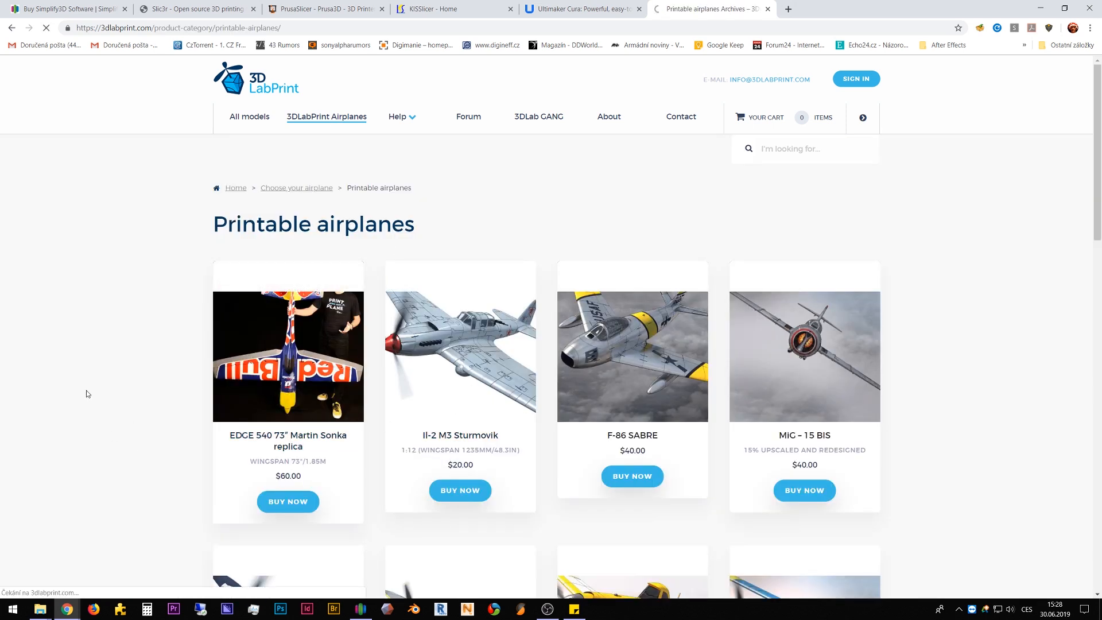
scroll(86, 394, "down", 10)
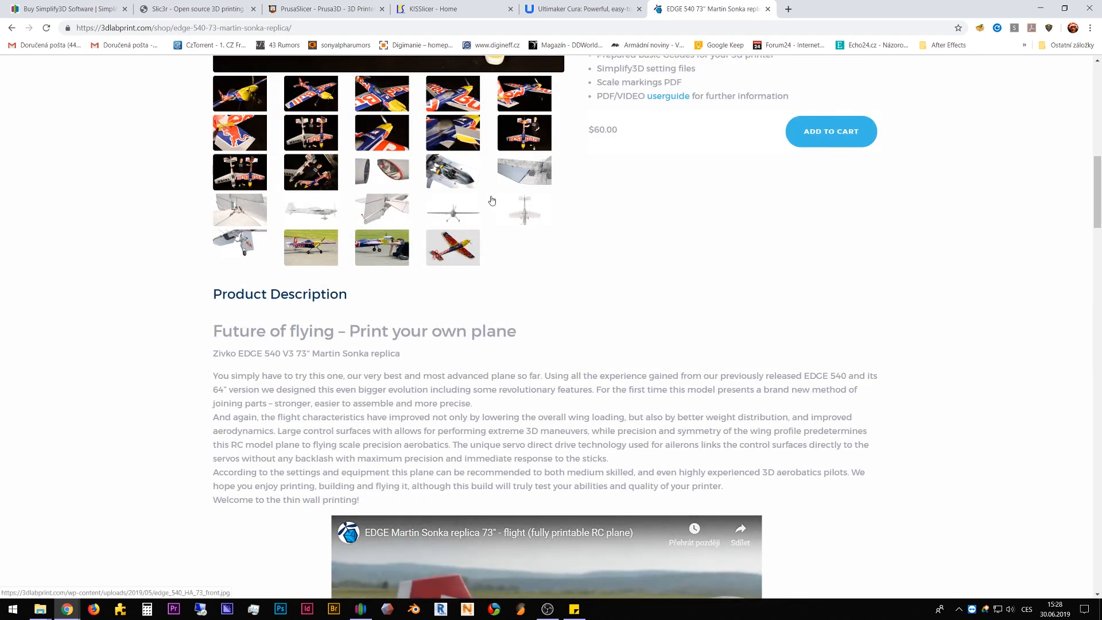
left_click(516, 172)
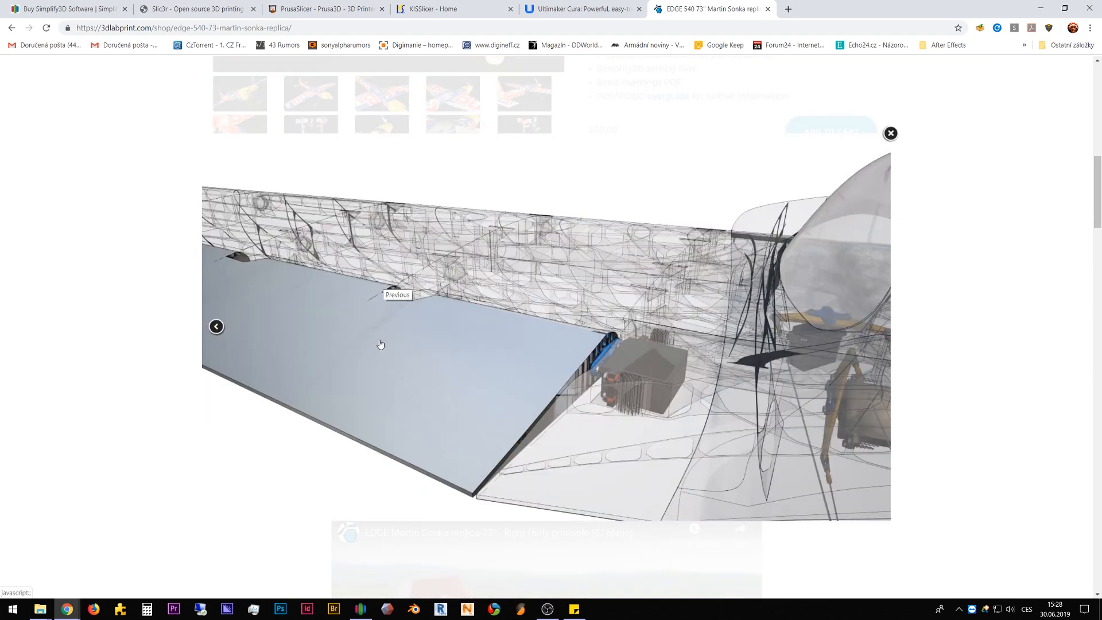
scroll(381, 322, "up", 10)
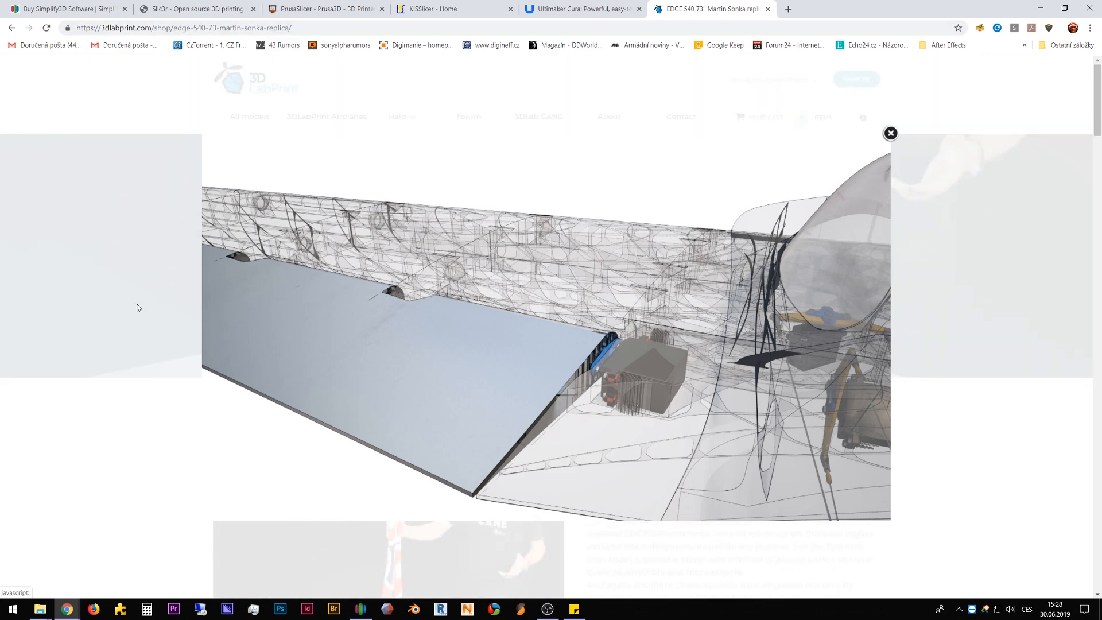
left_click(138, 373)
Step: Return to the 3DLabPrint Airplanes category and look through the printable models on its first page
left_click(326, 119)
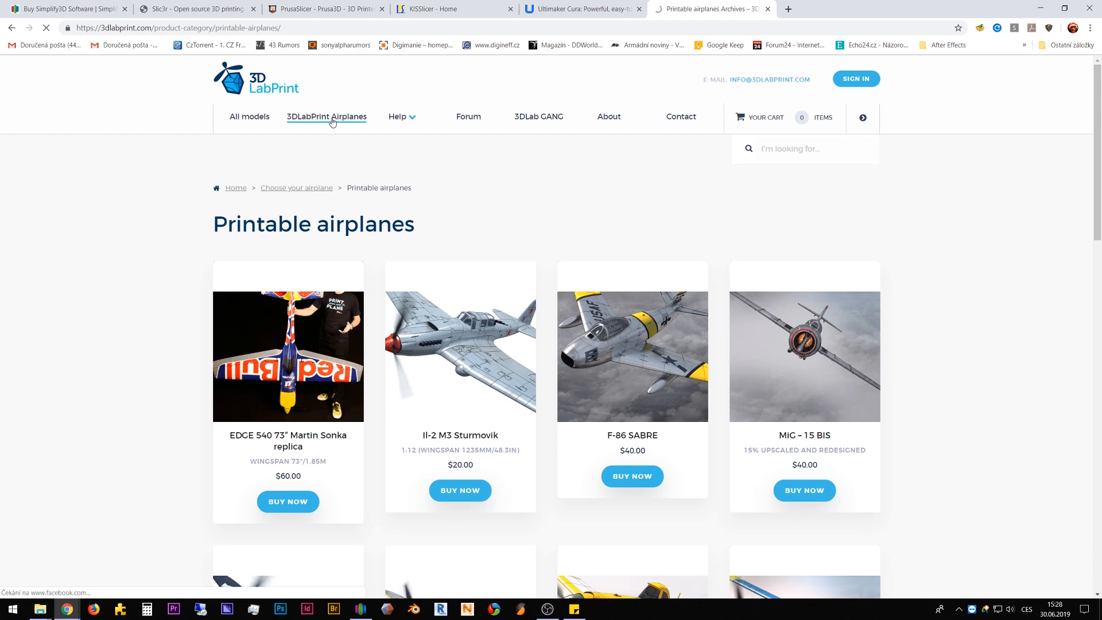
scroll(190, 440, "down", 15)
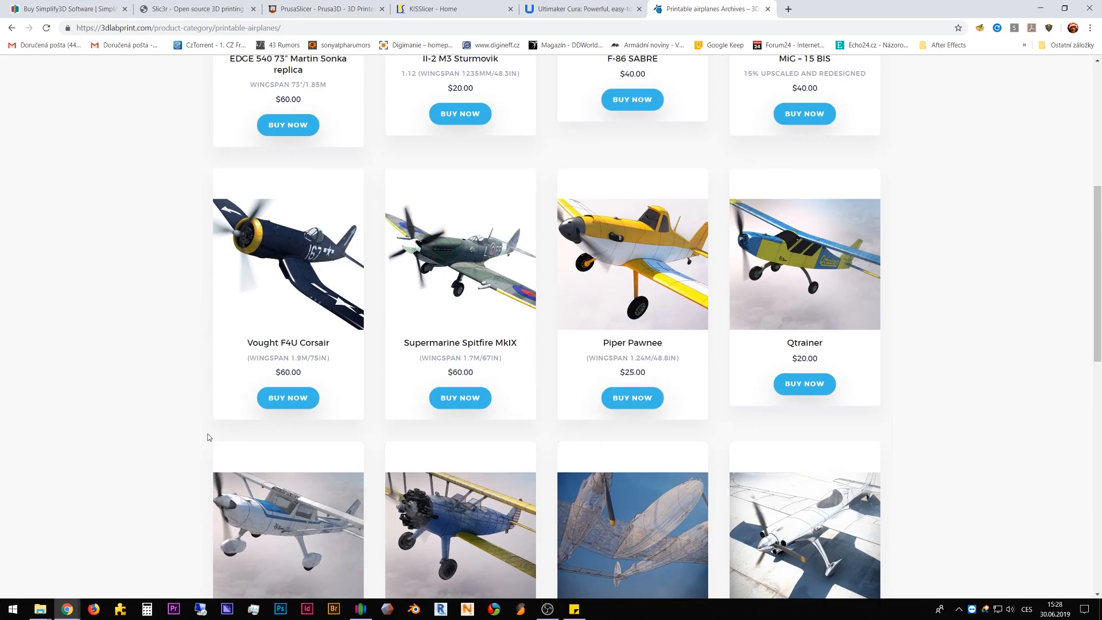
scroll(207, 437, "up", 5)
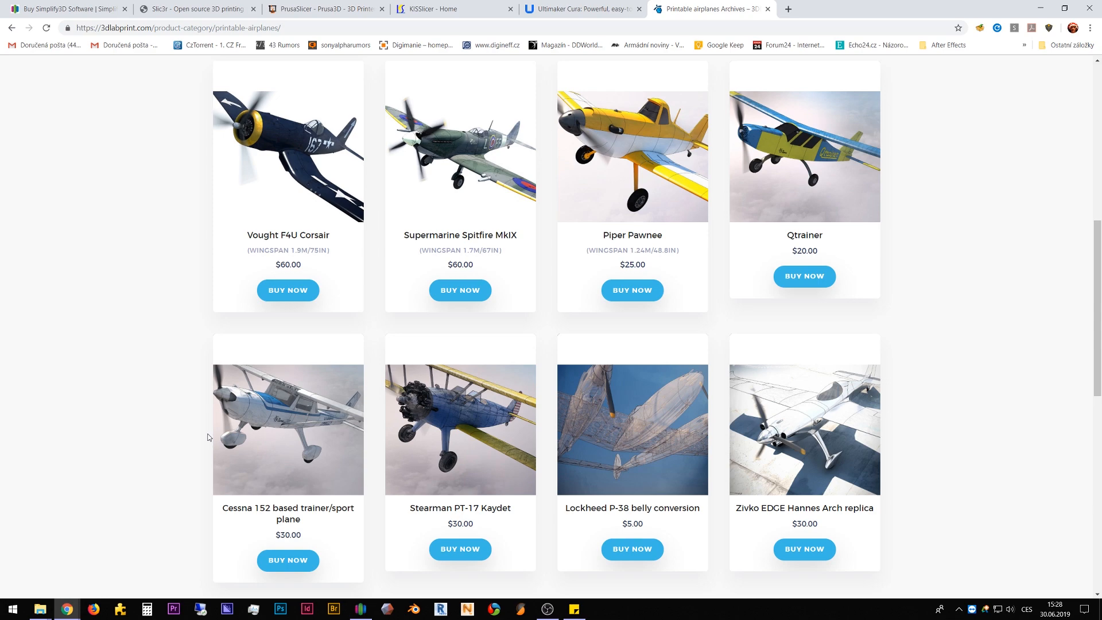
scroll(208, 437, "up", 9)
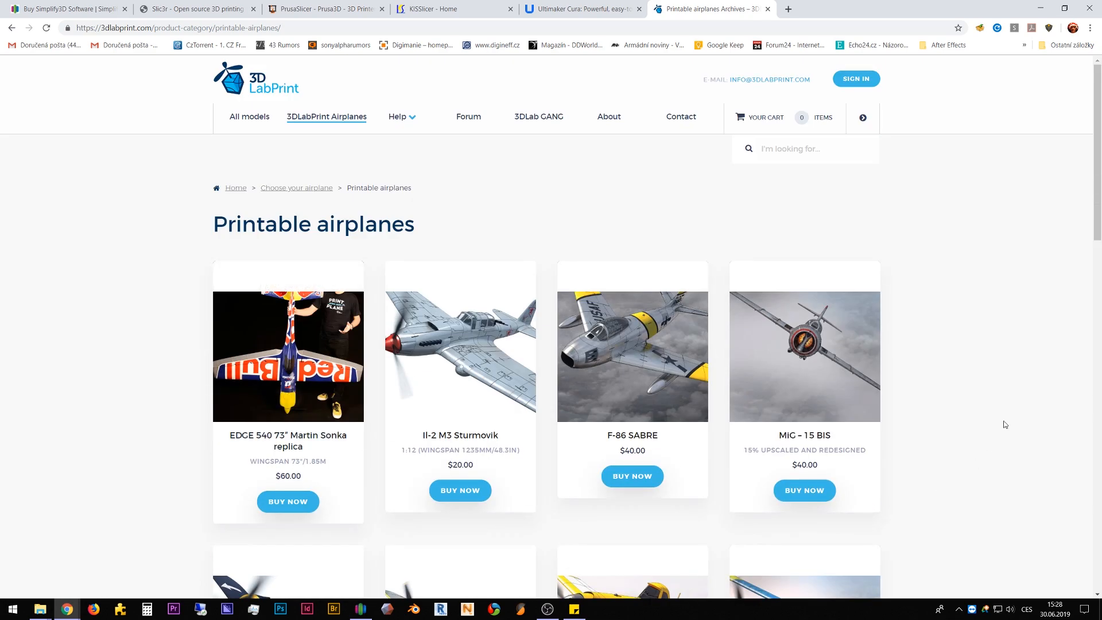
scroll(523, 422, "down", 12)
scroll(523, 423, "down", 6)
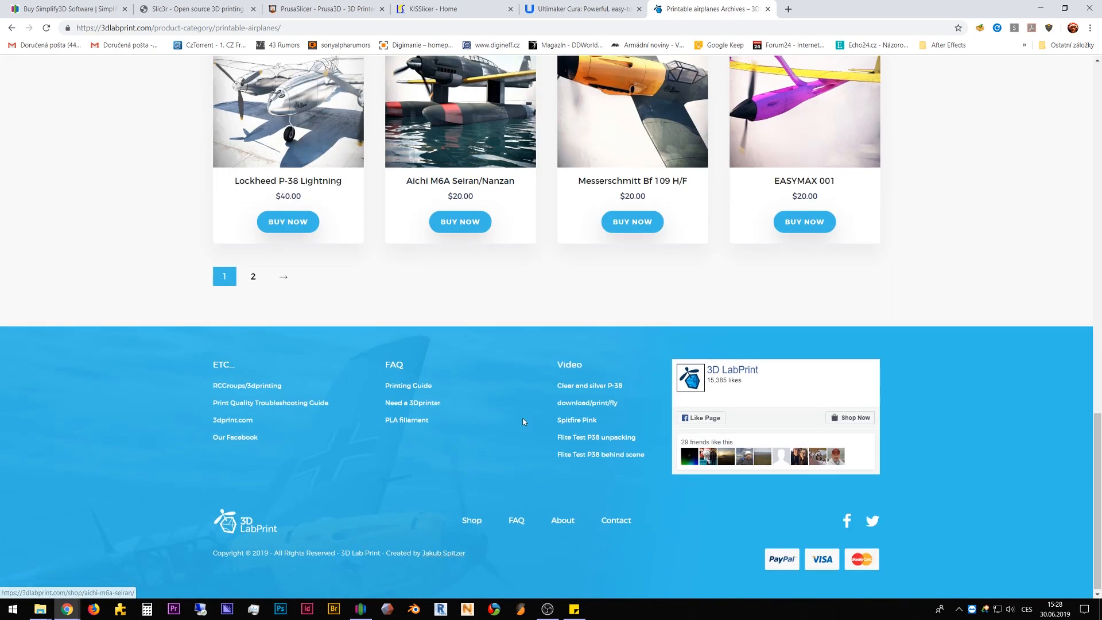
scroll(413, 390, "up", 8)
Step: Alternate between Simplify3D's purchase page and the 3DLabPrint airplane list, ending on the purchase page
left_click(65, 7)
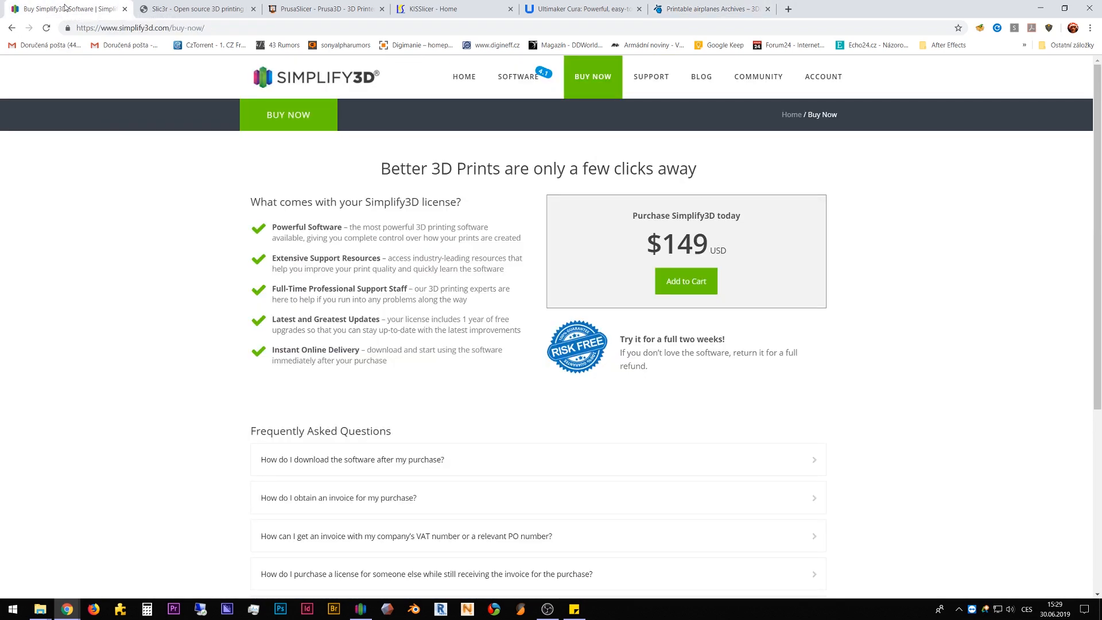
left_click(748, 10)
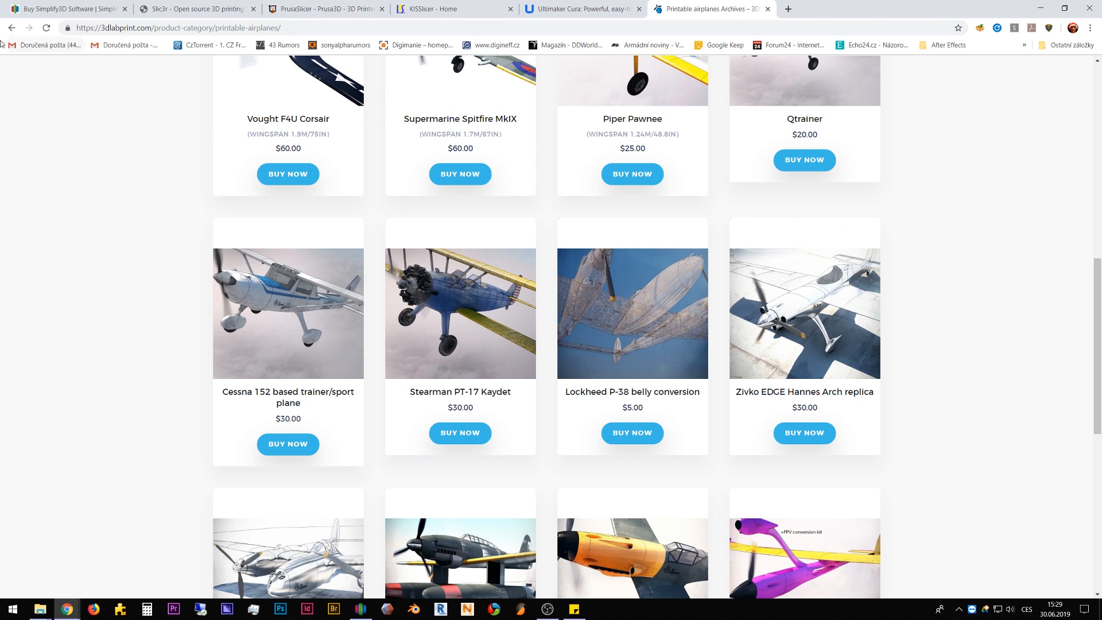
left_click(62, 10)
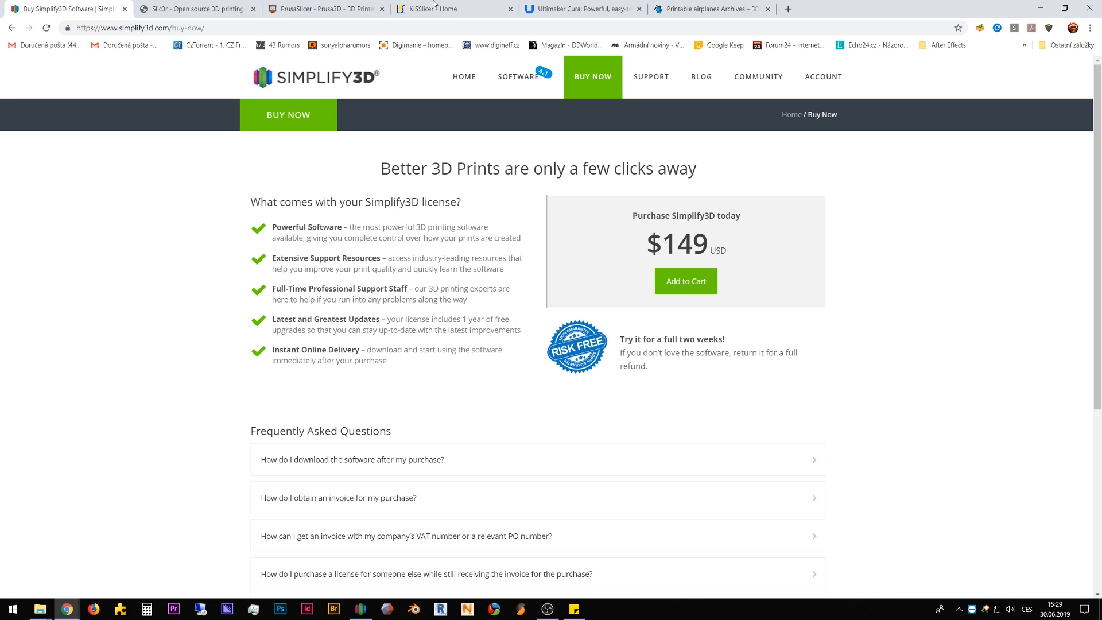
left_click(712, 8)
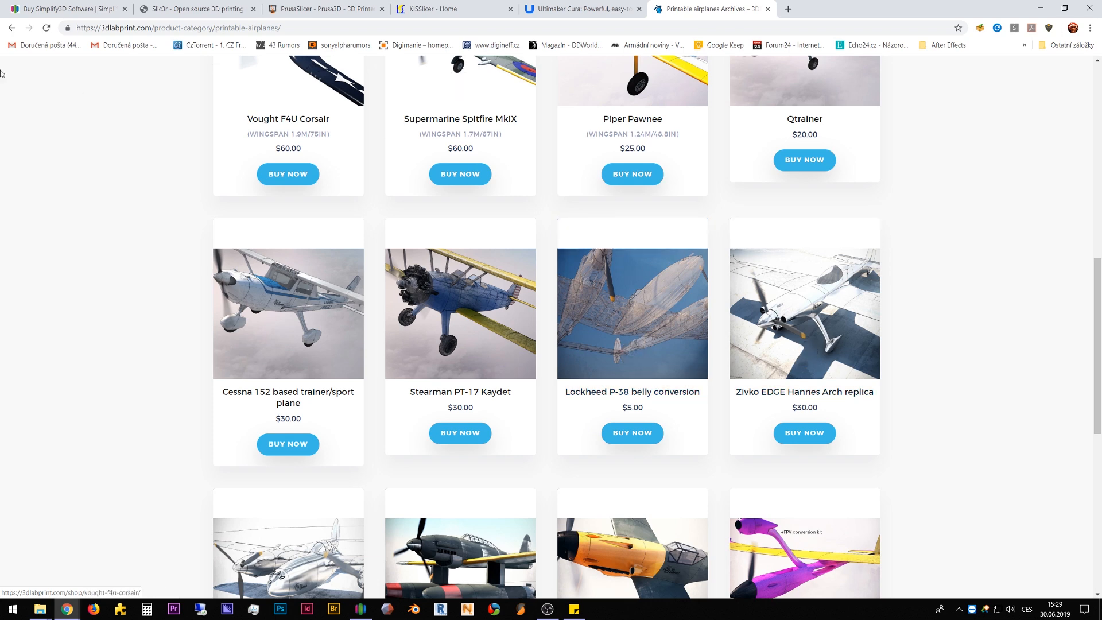
left_click(57, 8)
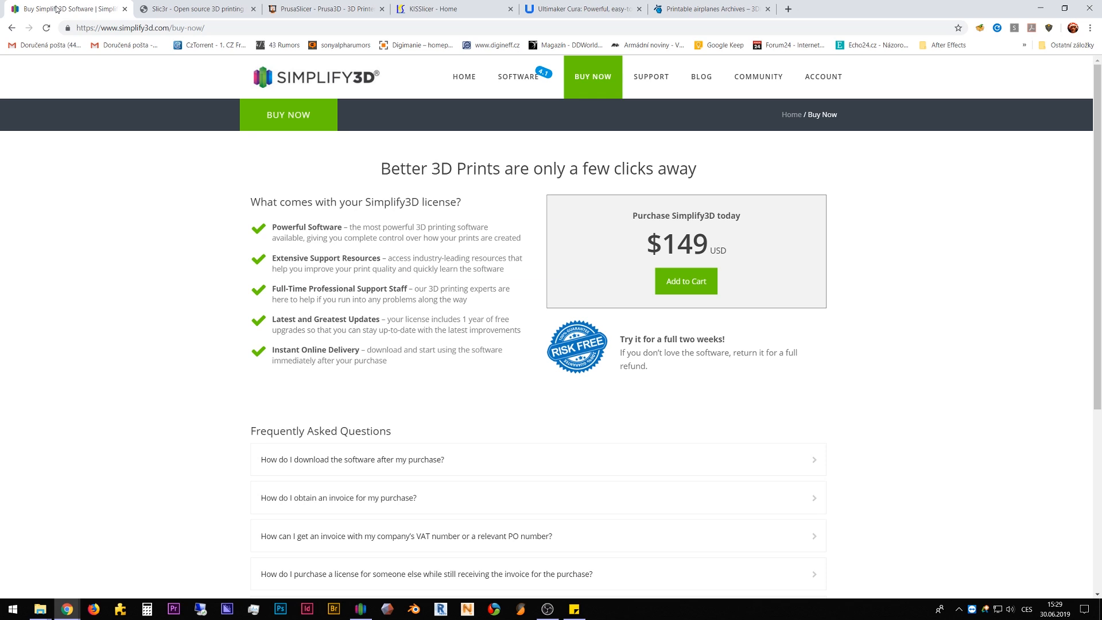
Step: Revisit the 3DLabPrint airplane listings, including the Cessna and Corsair models, and return to the Simplify3D purchase page
left_click(713, 10)
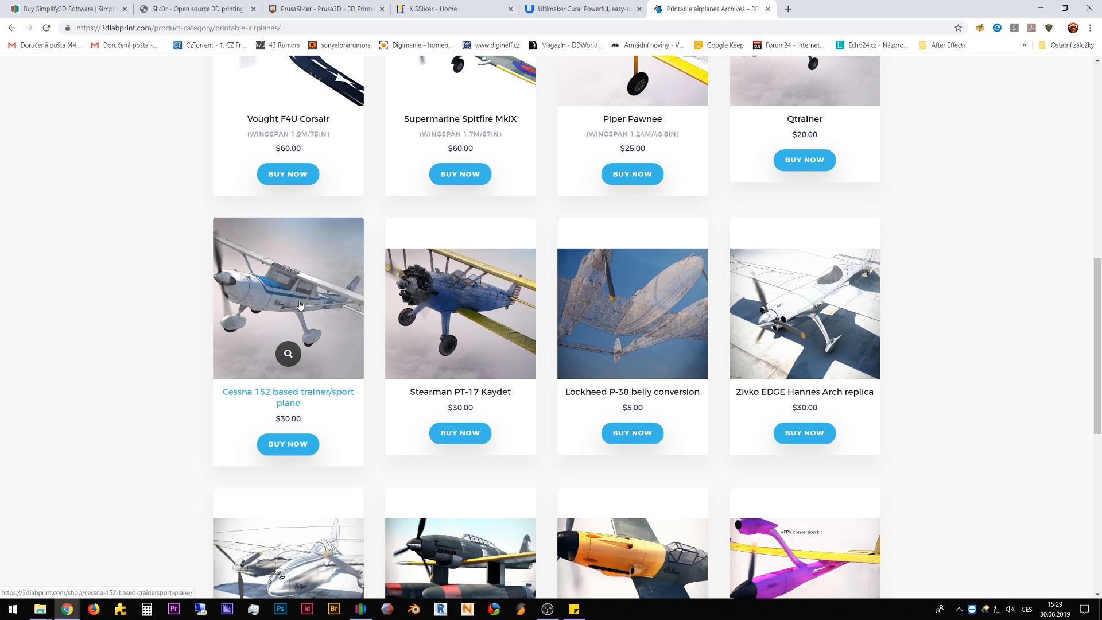
left_click(69, 11)
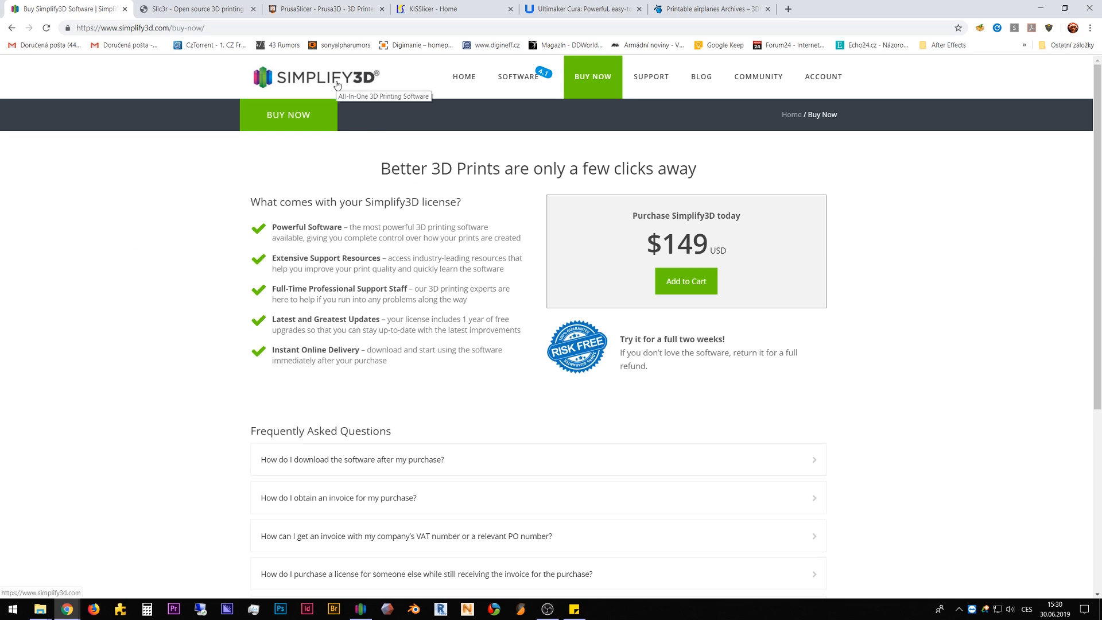
left_click(694, 8)
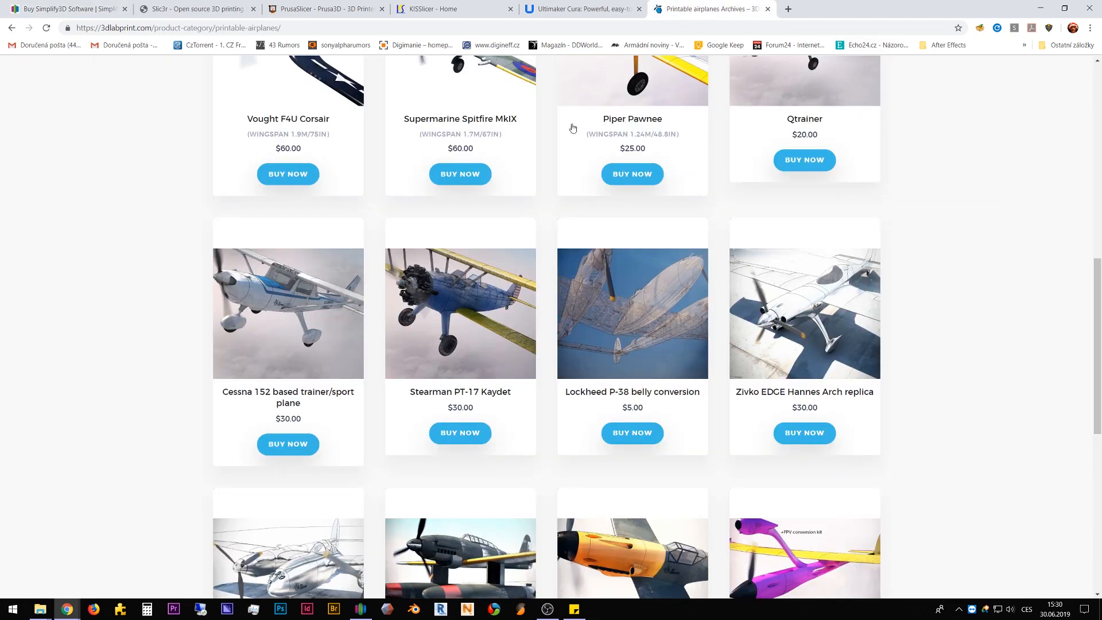
scroll(338, 348, "up", 7)
scroll(338, 347, "down", 1)
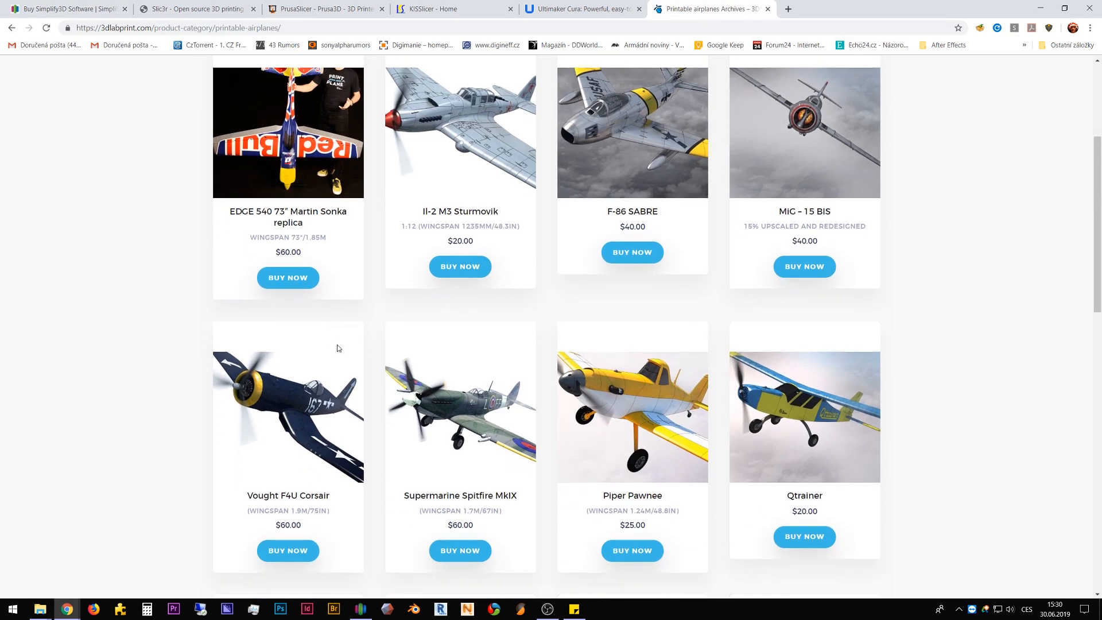
left_click(50, 7)
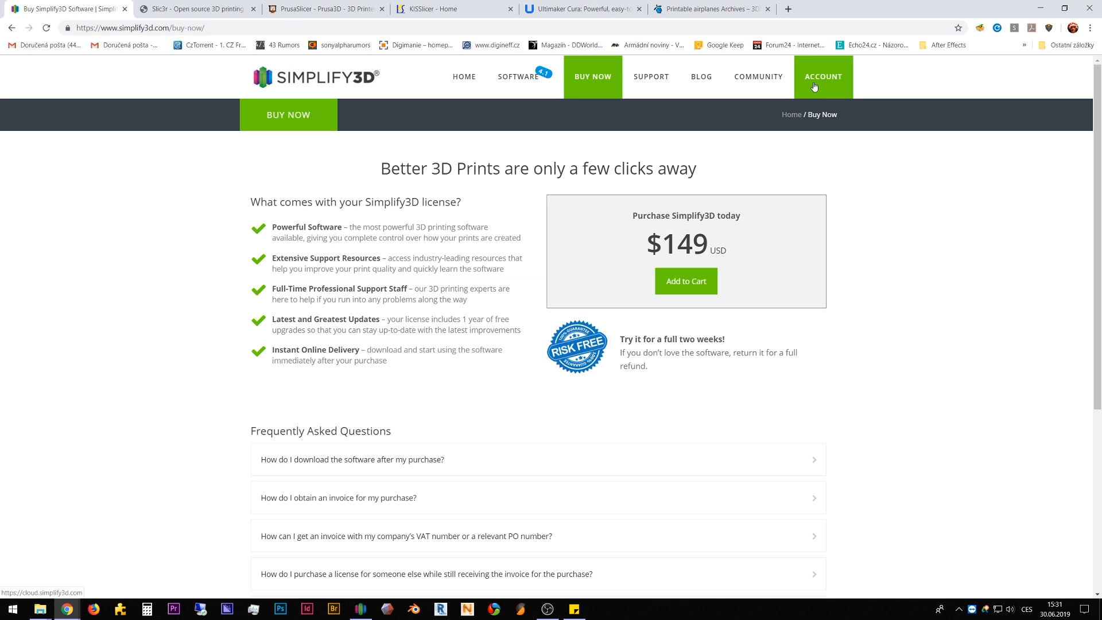
Step: Switch to the Simplify3D application and delete Process1 from the process list
left_click(361, 609)
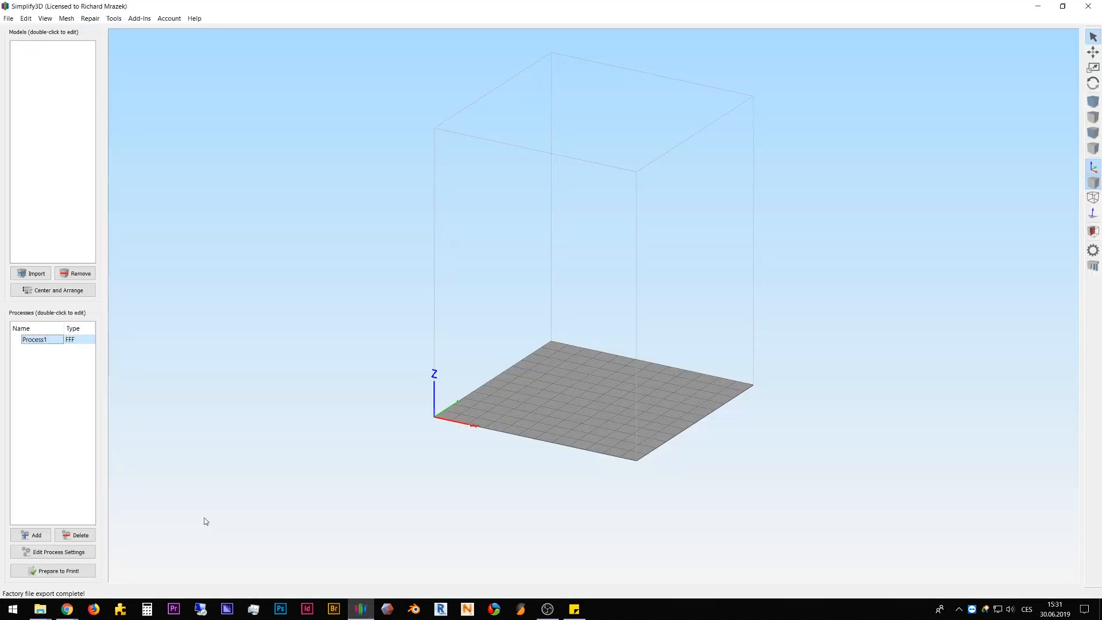
left_click(75, 536)
scroll(355, 351, "down", 1)
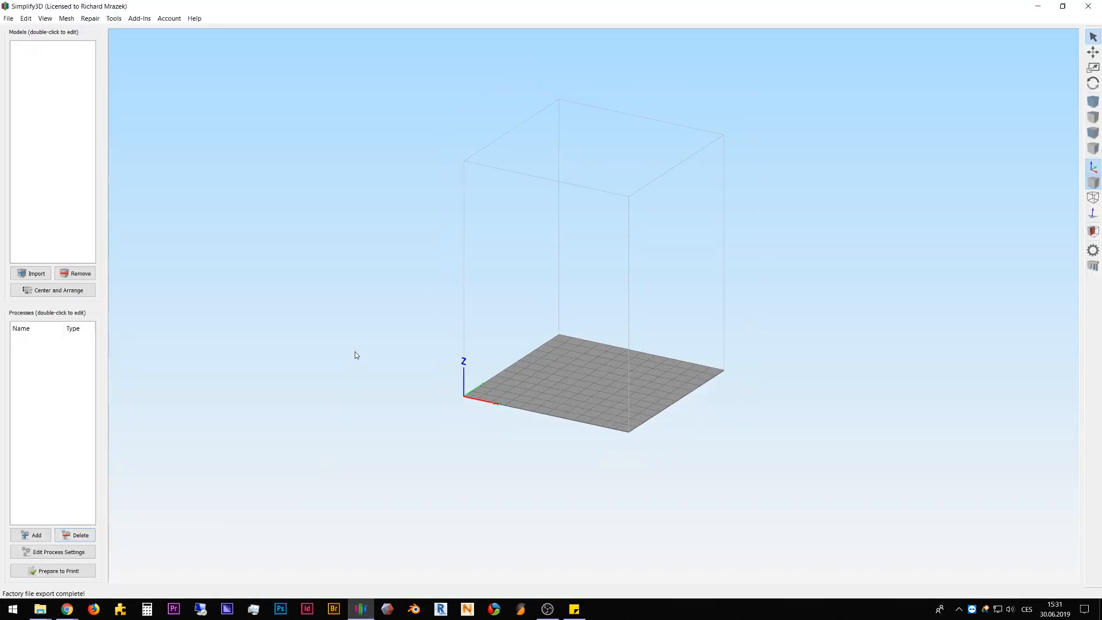
scroll(354, 351, "up", 3)
left_click_drag(357, 347, 349, 372)
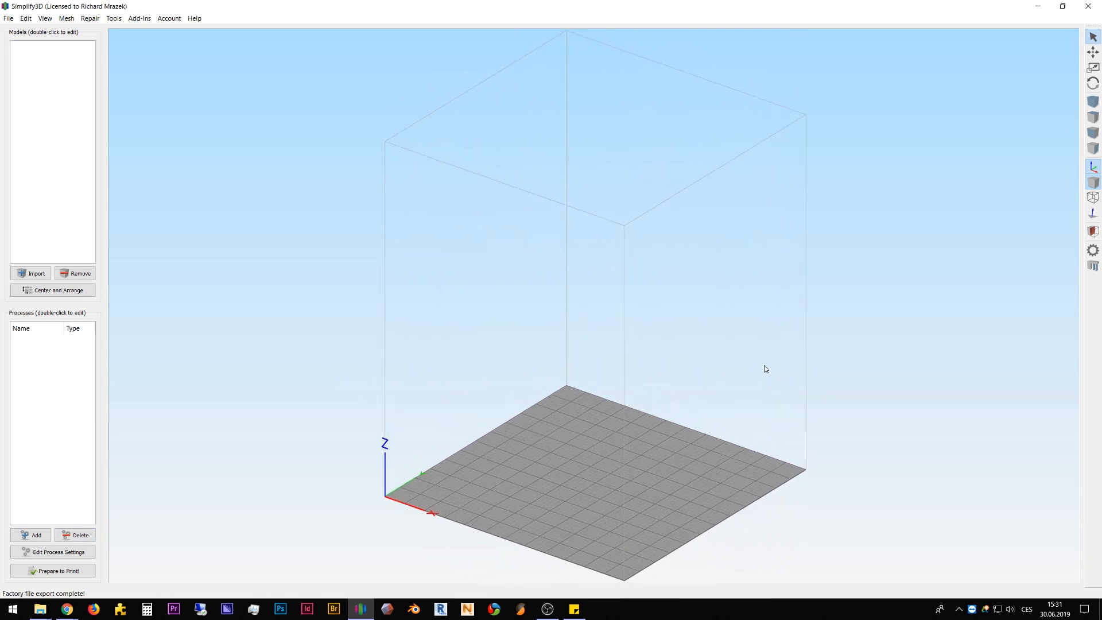
scroll(765, 368, "down", 2)
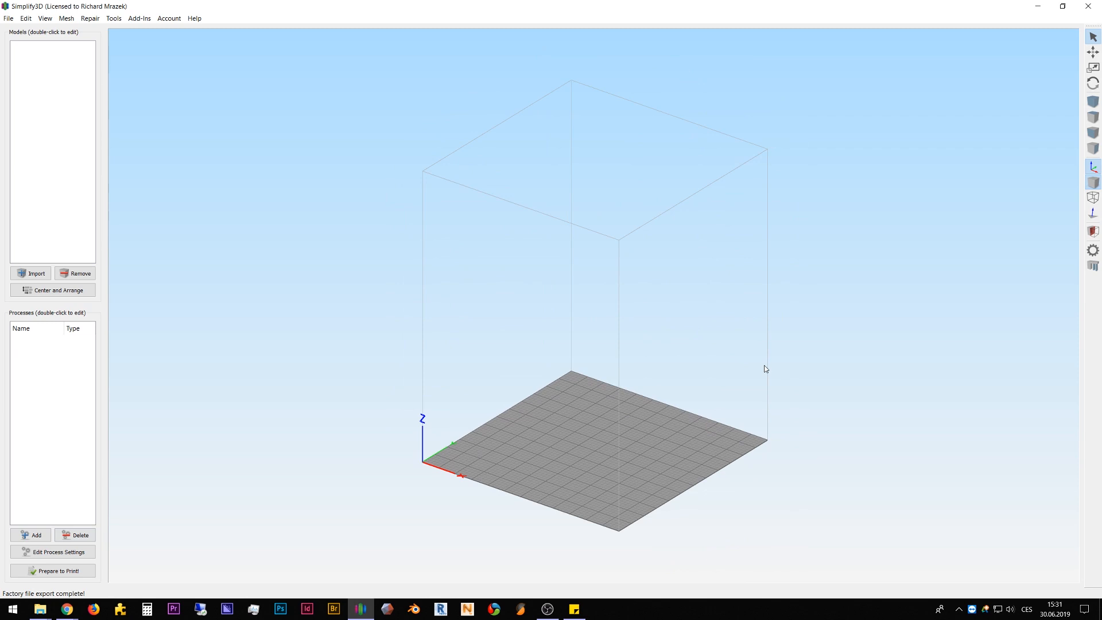
mouse_move(640, 430)
left_mouse_down()
mouse_move(669, 446)
mouse_move(624, 454)
mouse_move(648, 438)
left_mouse_up()
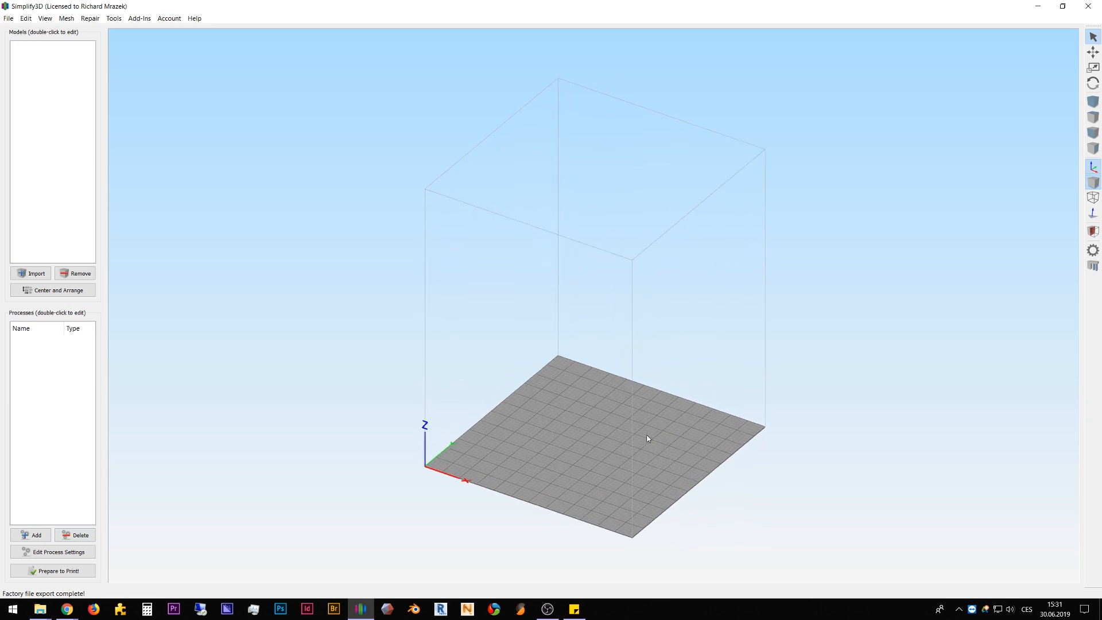
Step: Set the speed display units to mm/s in the general options
left_click(115, 19)
left_click(122, 29)
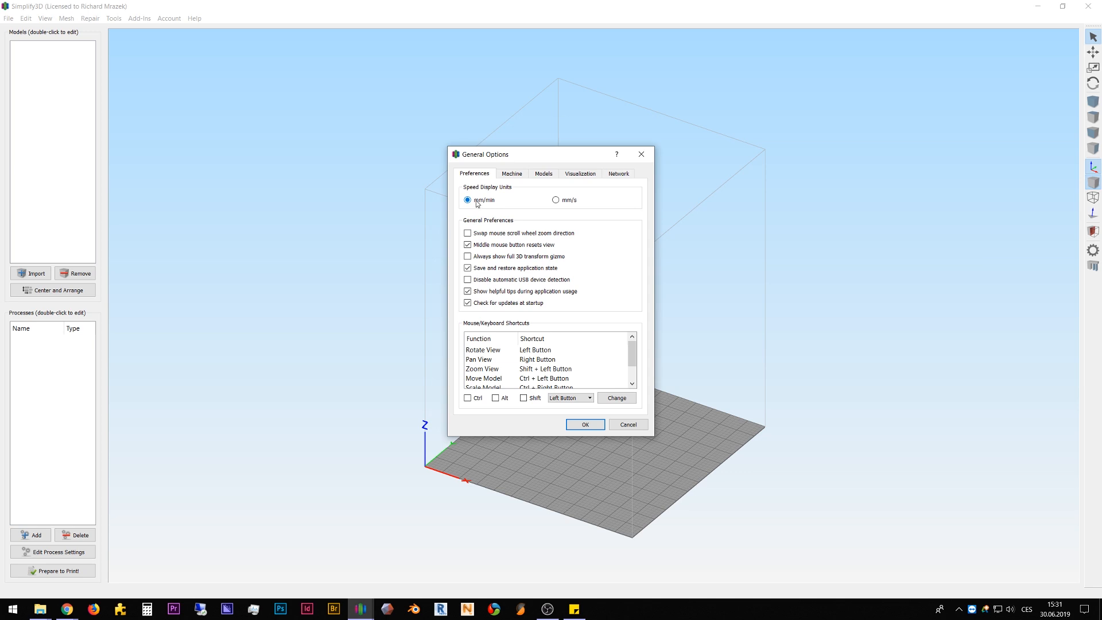
left_click(576, 204)
Step: Turn the orthographic camera option off and back on in the visualization settings
left_click(580, 178)
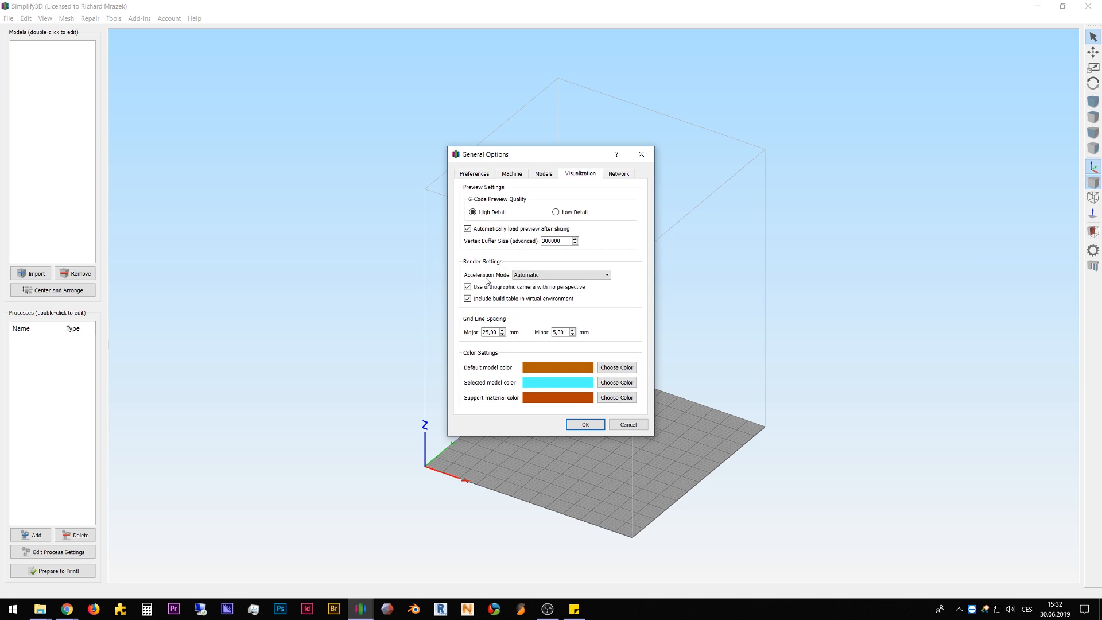
left_click(467, 287)
left_click(467, 288)
Step: Try red as the selected model color and restore it to light cyan
left_click(604, 384)
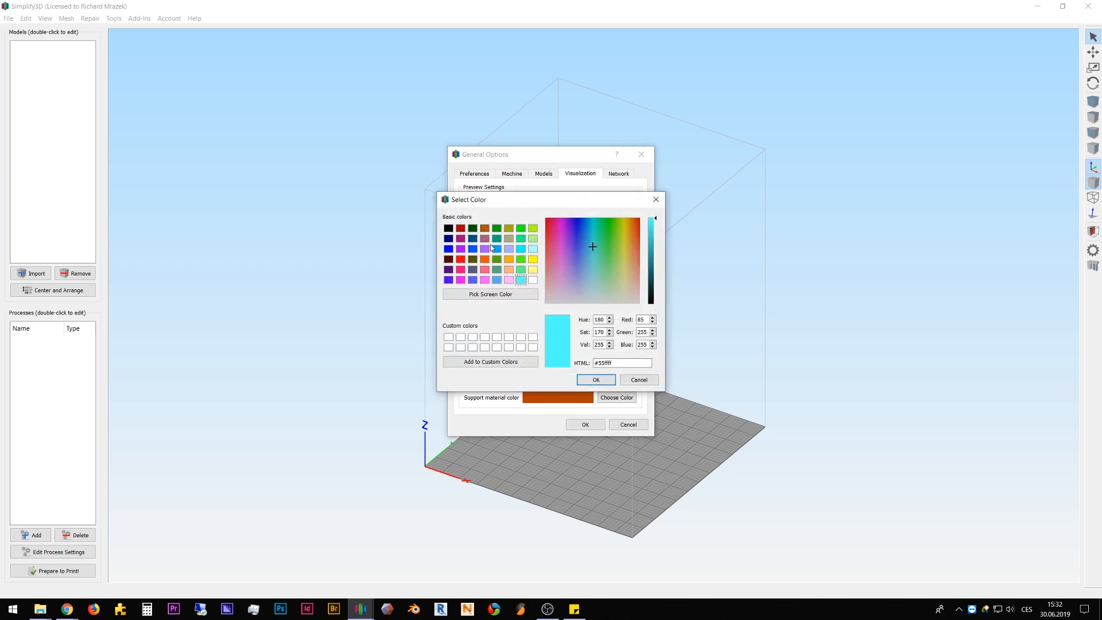
left_click(460, 259)
left_click(596, 379)
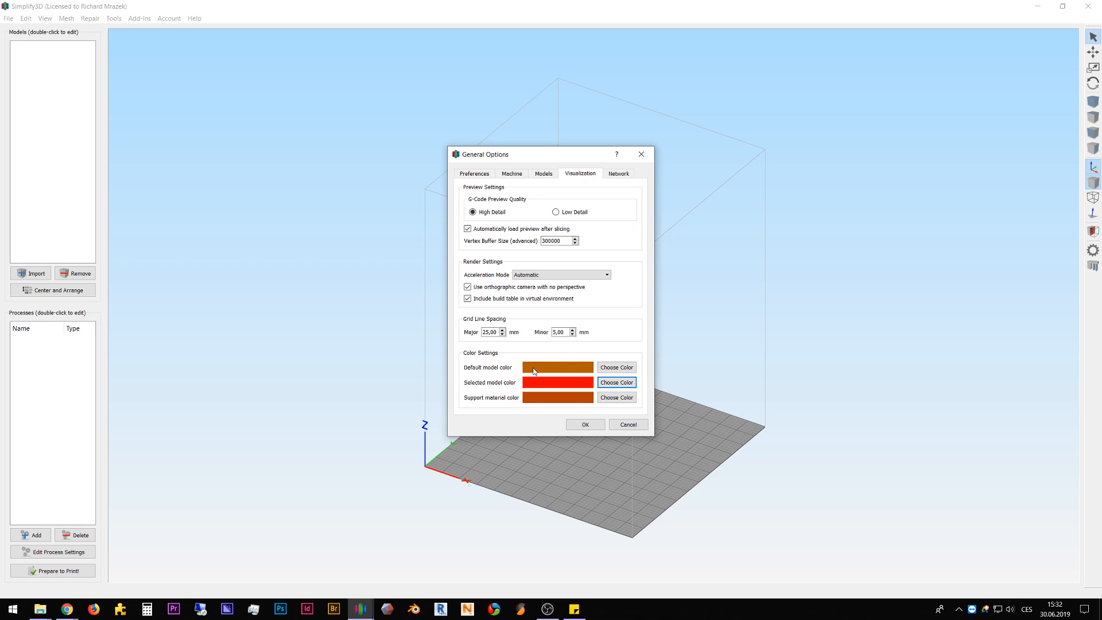
left_click(611, 383)
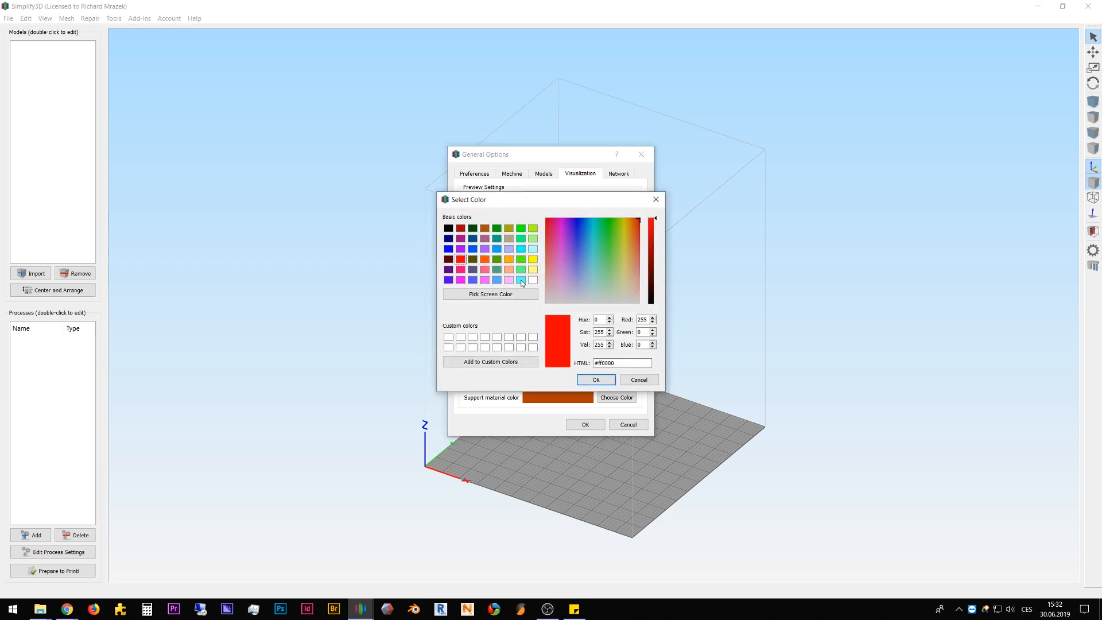
left_click(520, 280)
left_click(607, 380)
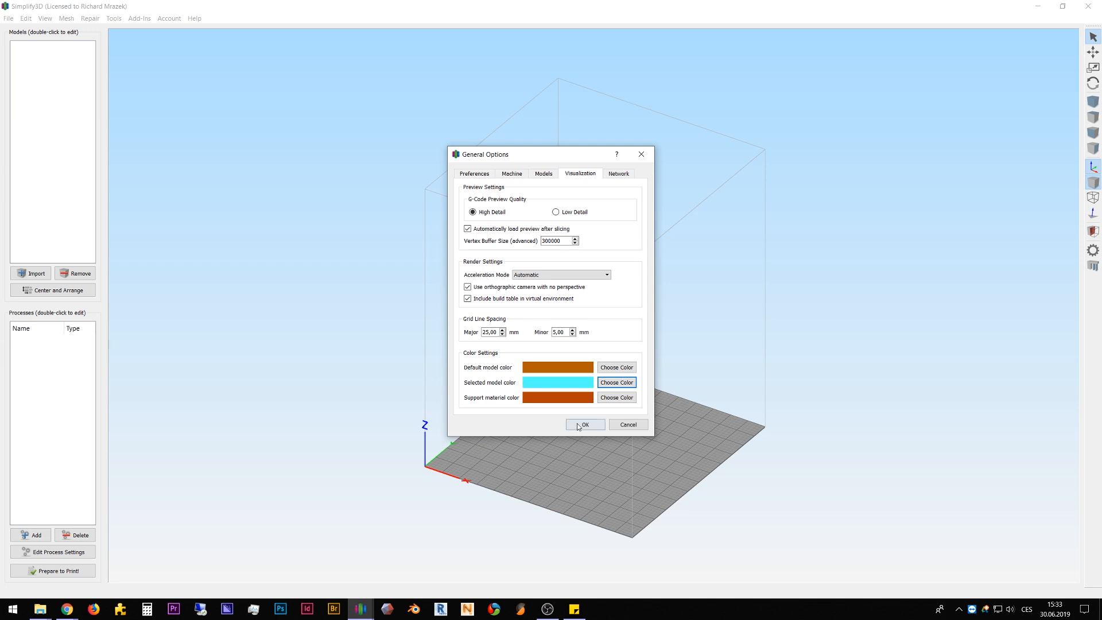
Step: Review the preferences and visualization settings once more and accept the general options
left_click(476, 173)
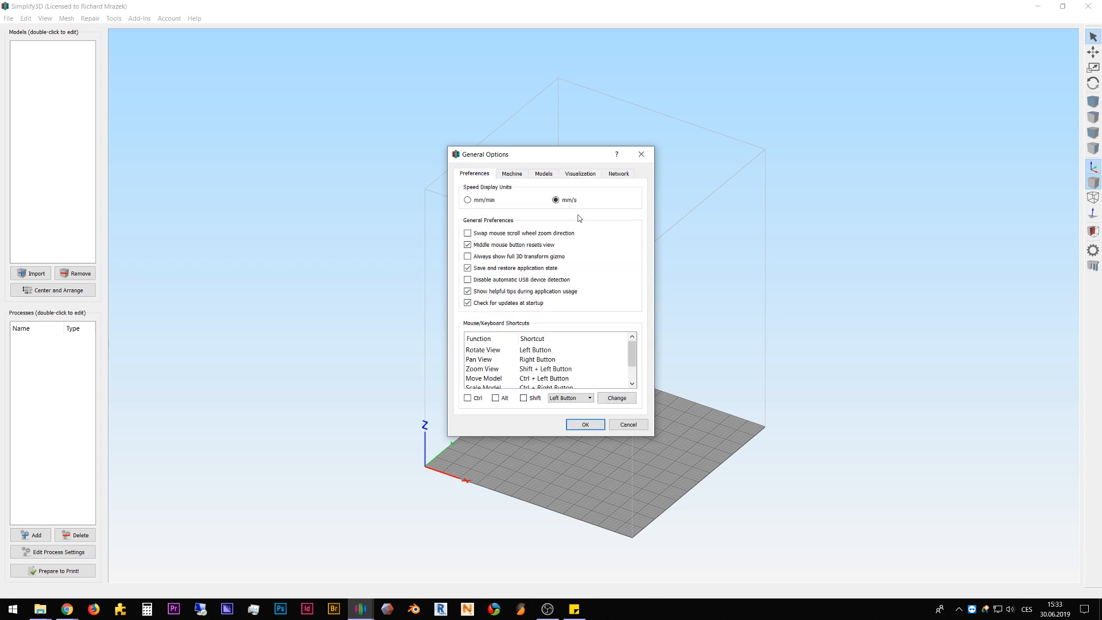
left_click(583, 174)
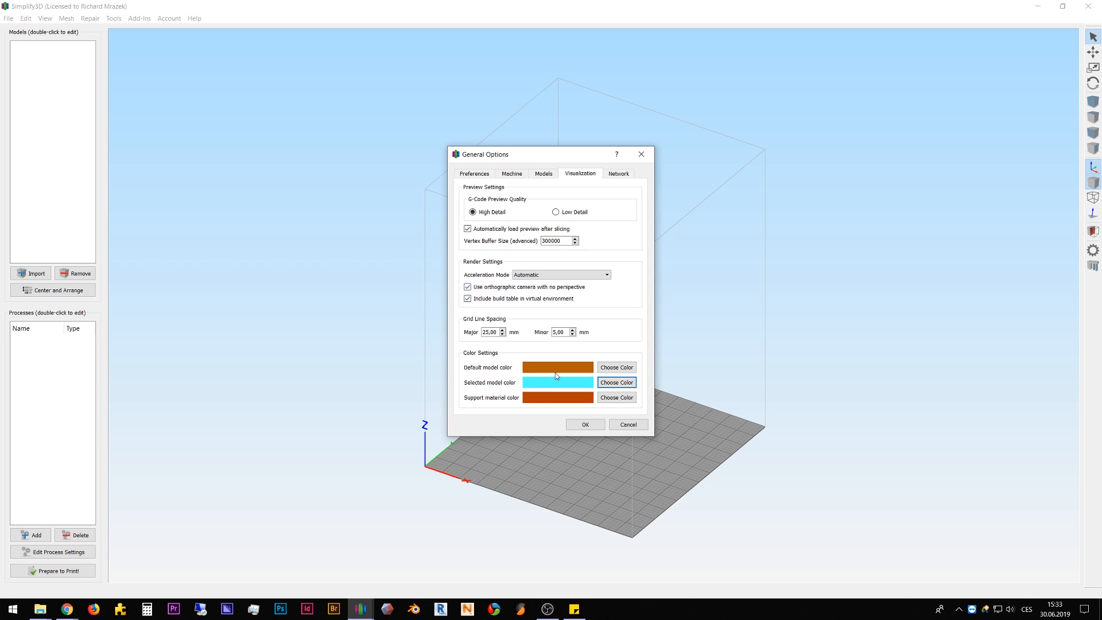
left_click(600, 425)
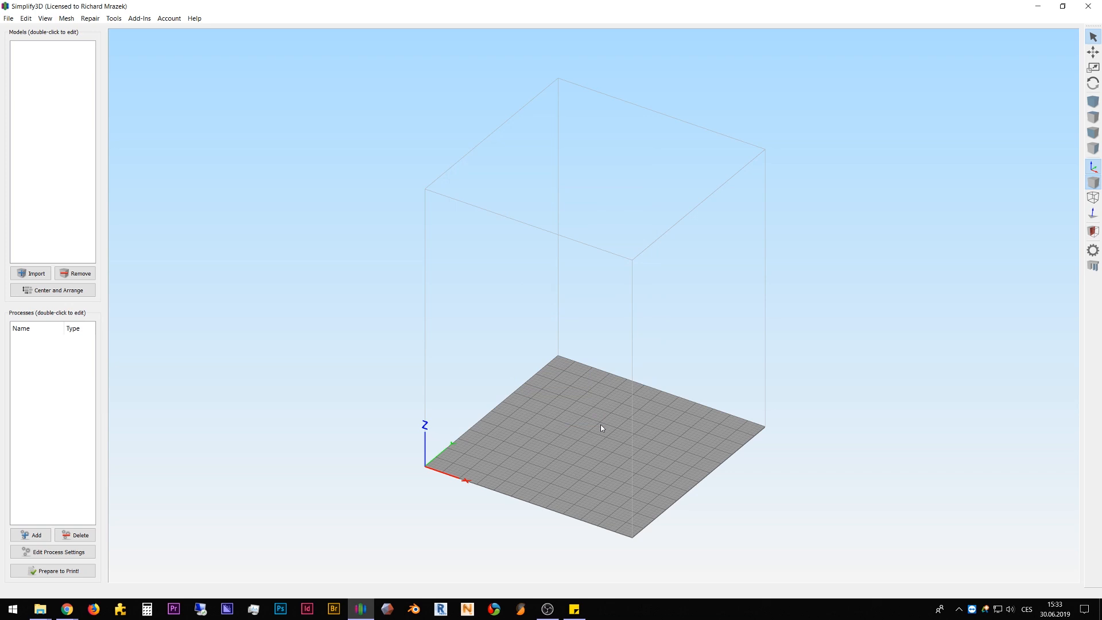
Step: Examine the empty build volume by orbiting, zooming and panning around the print bed
mouse_move(584, 445)
left_mouse_down()
mouse_move(601, 410)
mouse_move(558, 418)
mouse_move(573, 436)
mouse_move(622, 400)
mouse_move(591, 437)
left_mouse_up()
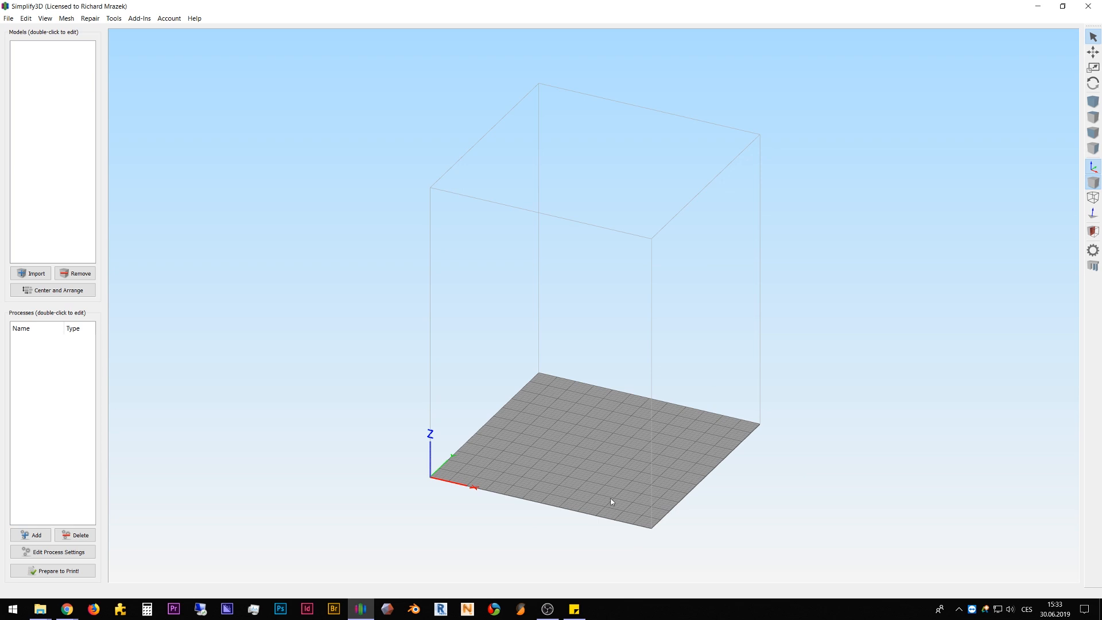
left_click_drag(597, 455, 576, 442)
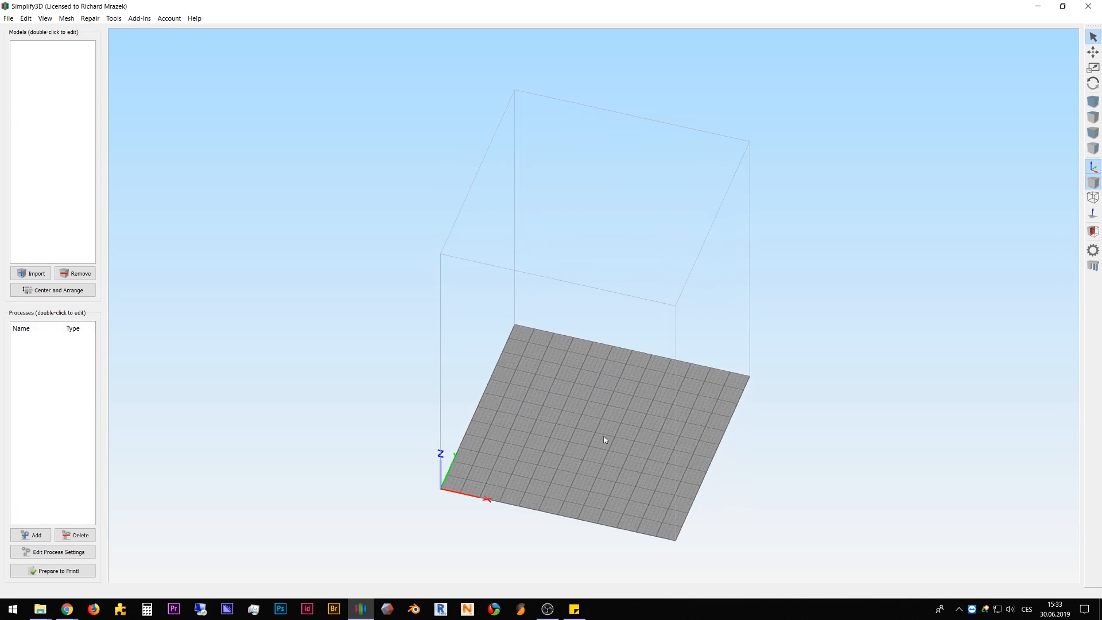
left_click_drag(582, 449, 513, 438)
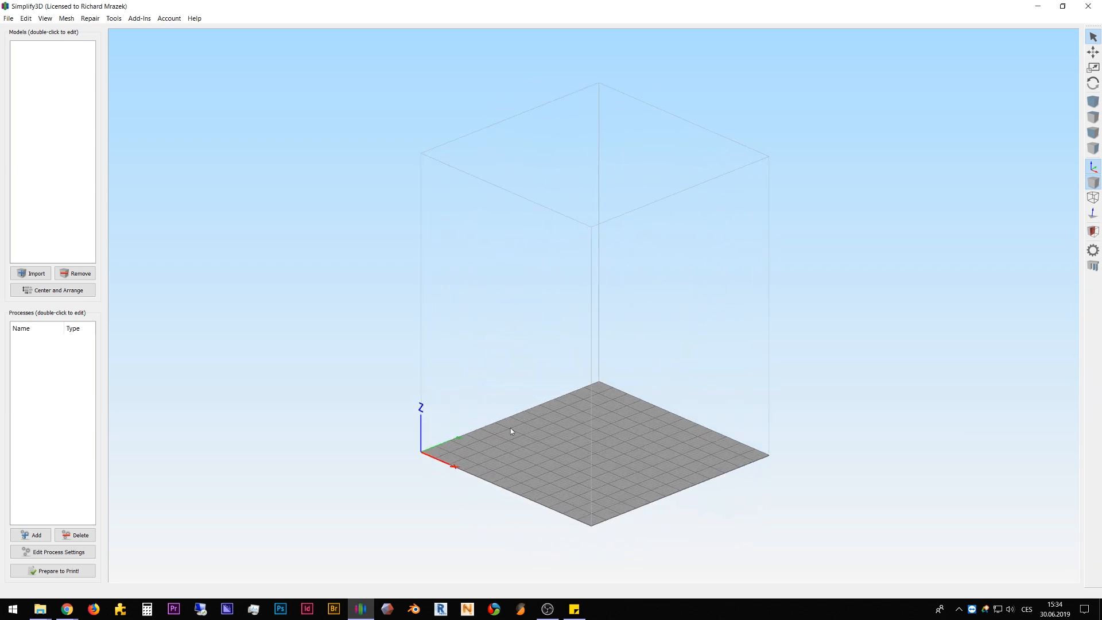
left_click_drag(525, 447, 573, 457)
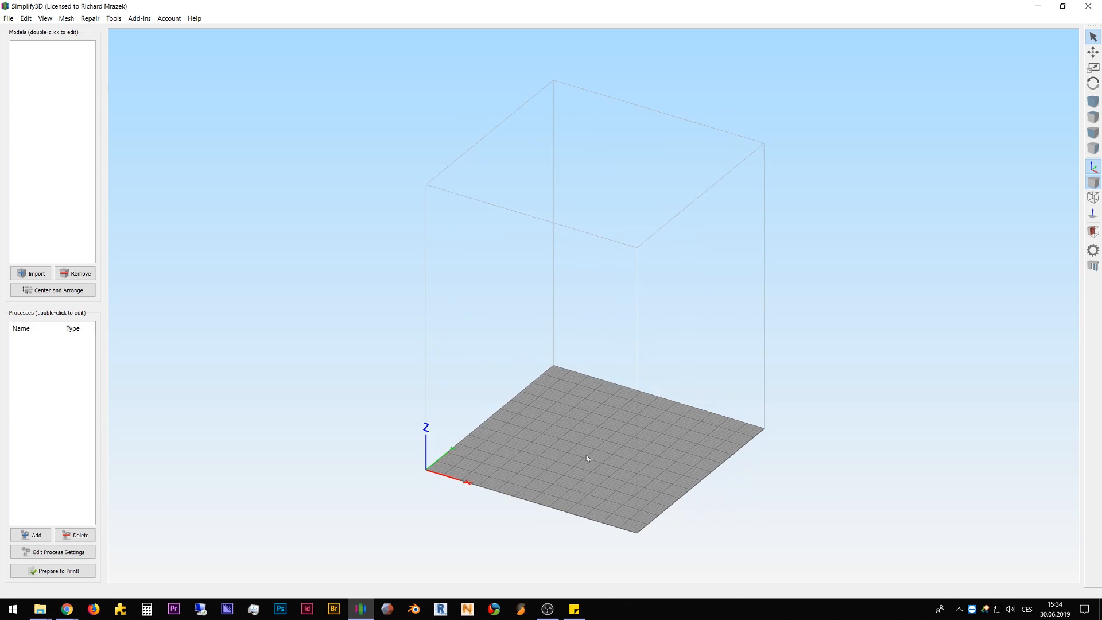
scroll(602, 457, "down", 7)
scroll(602, 456, "up", 10)
scroll(602, 459, "down", 5)
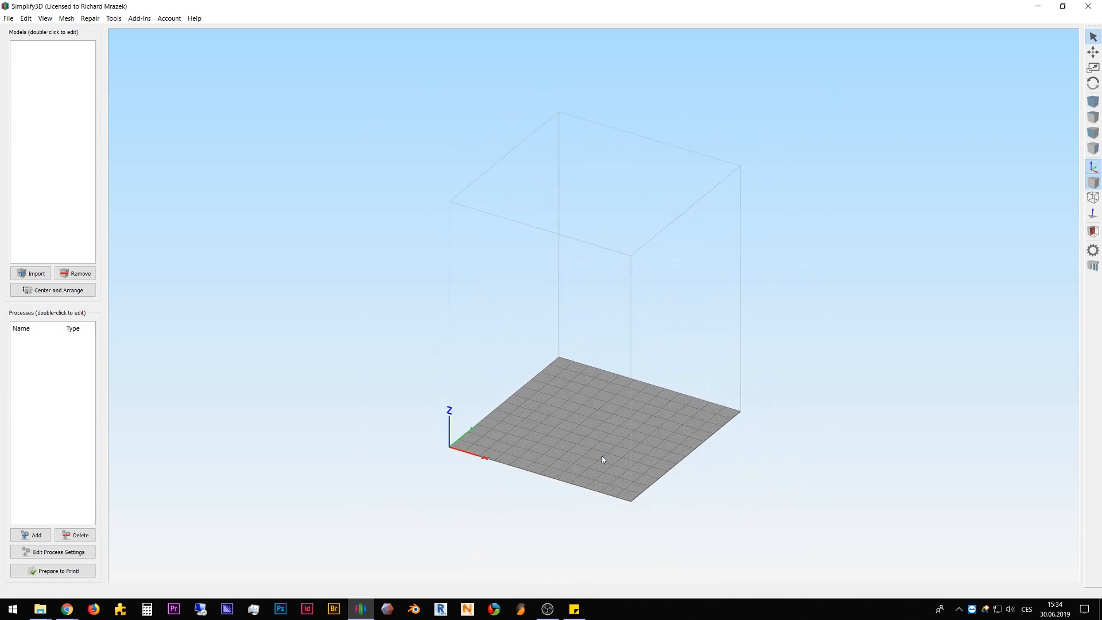
scroll(602, 460, "up", 3)
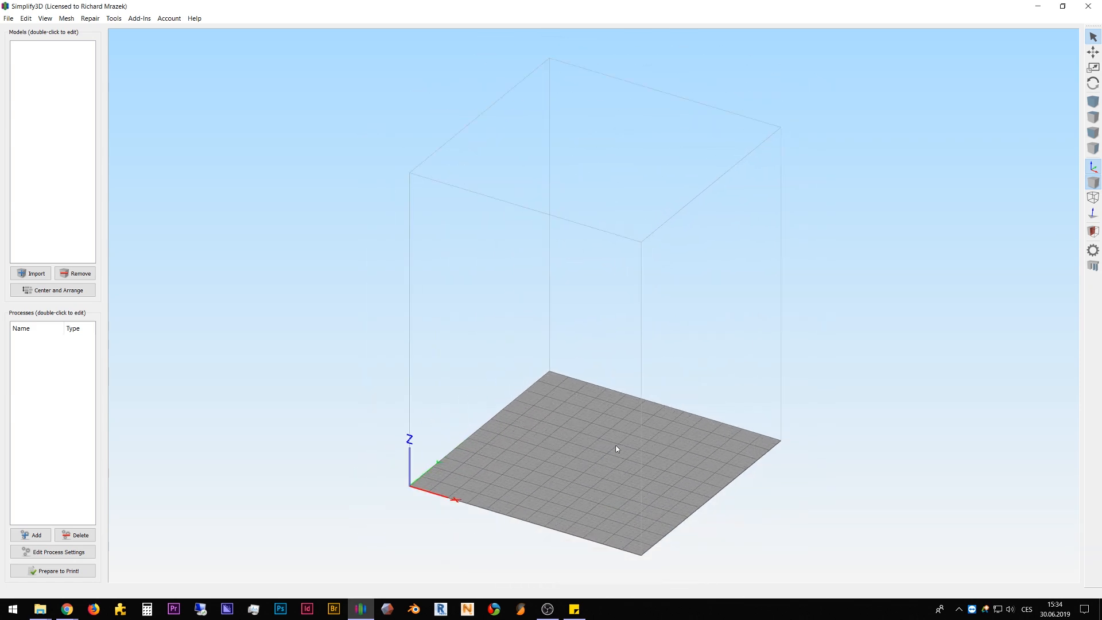
middle_click_drag(616, 446, 561, 457)
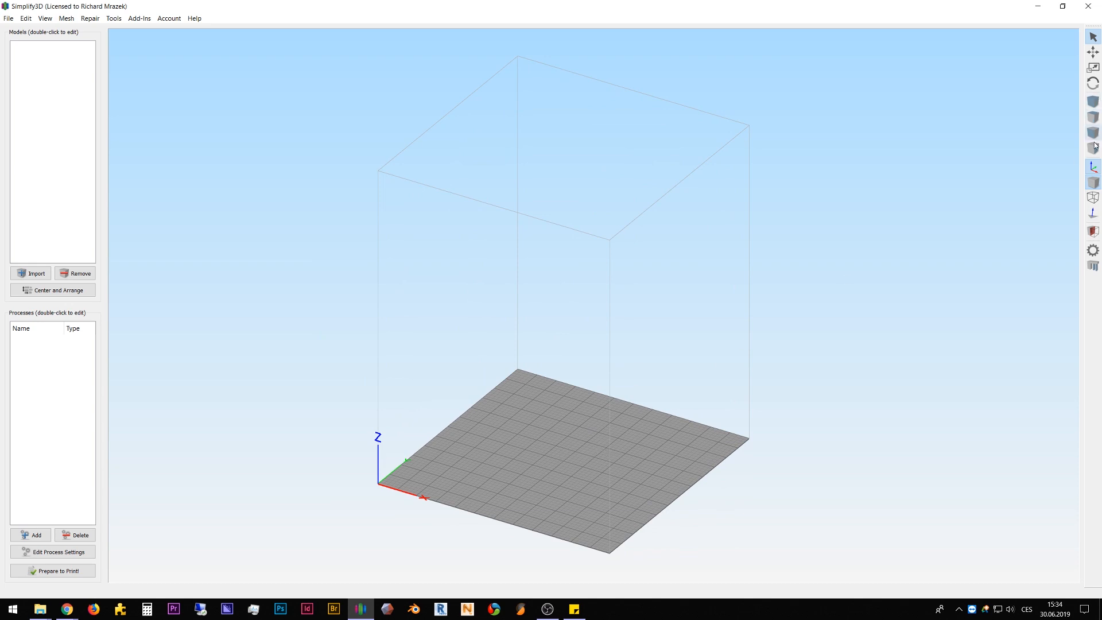
Step: Switch the camera through the default, top, front and side preset views and return to the default view
left_click(1093, 102)
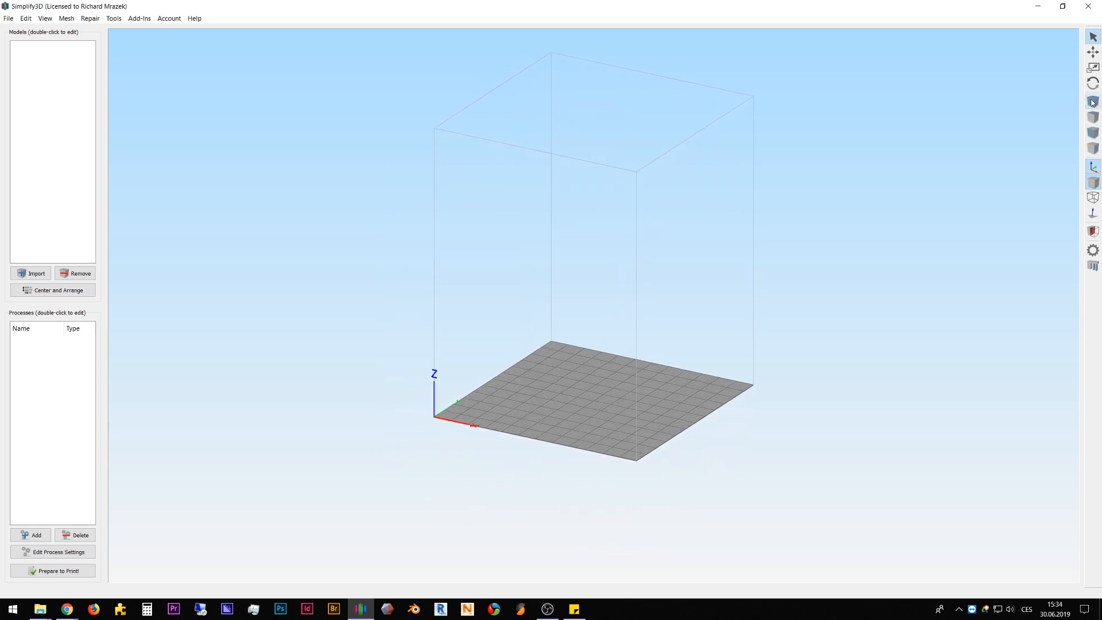
left_click(1092, 121)
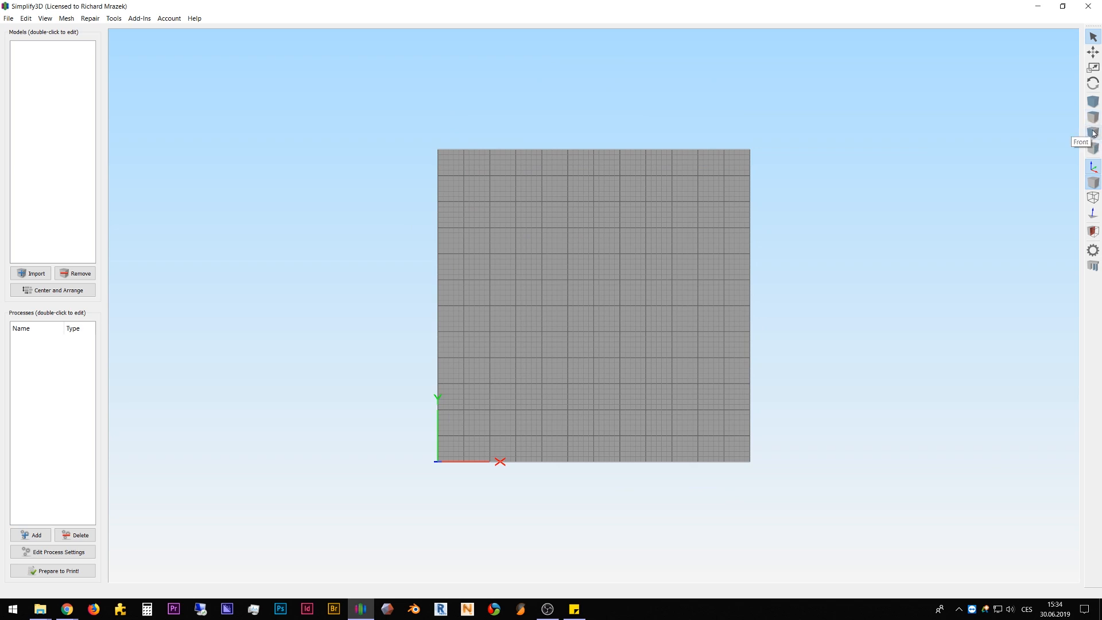
left_click(1094, 133)
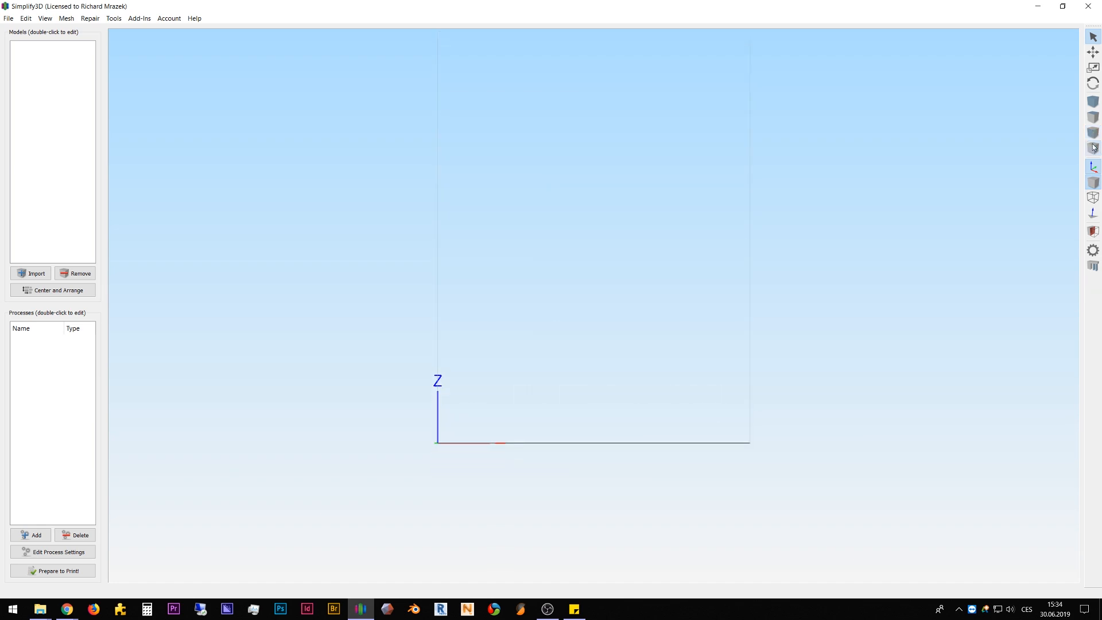
left_click(1093, 148)
left_click(1093, 102)
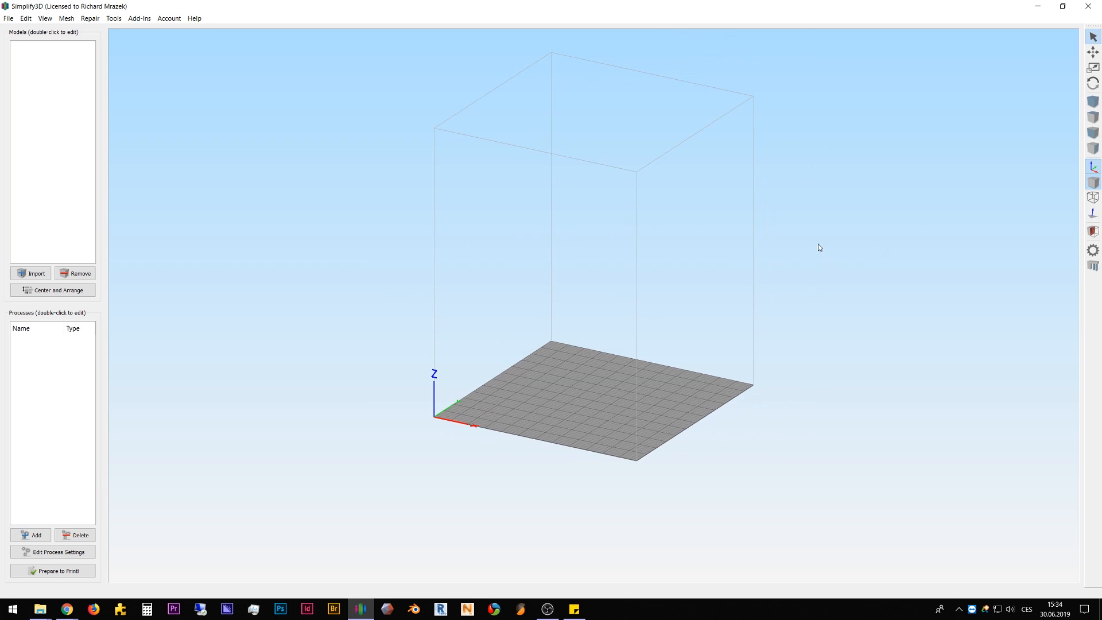
Step: Shift the view of the build volume, reset it, and cycle again through top, front, side and isometric views
scroll(820, 247, "up", 3)
middle_click_drag(822, 239, 786, 287)
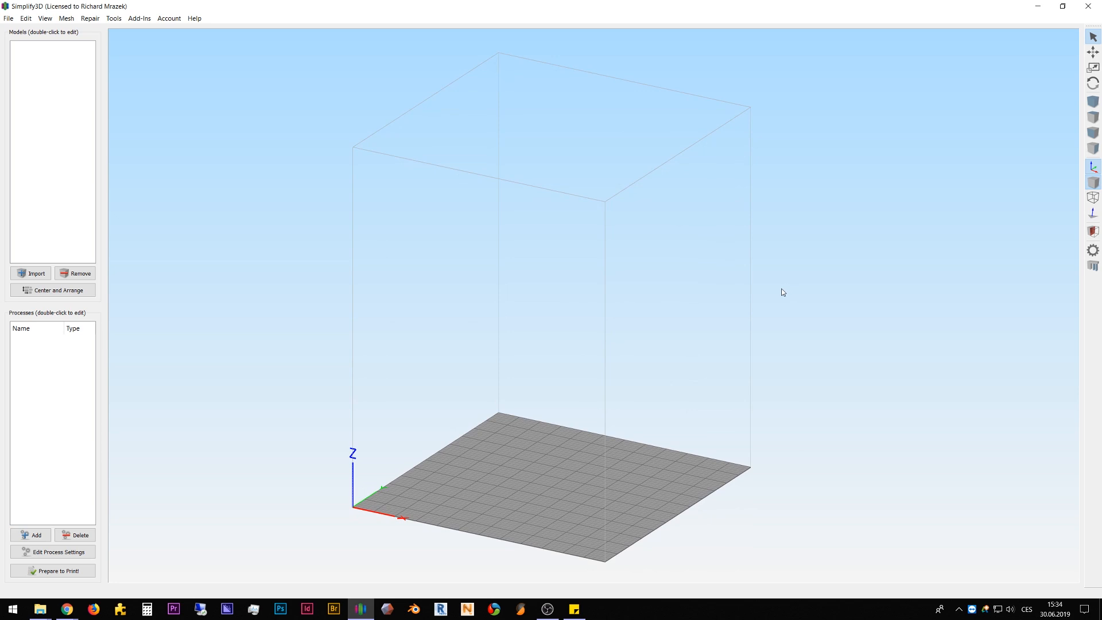
scroll(782, 289, "down", 3)
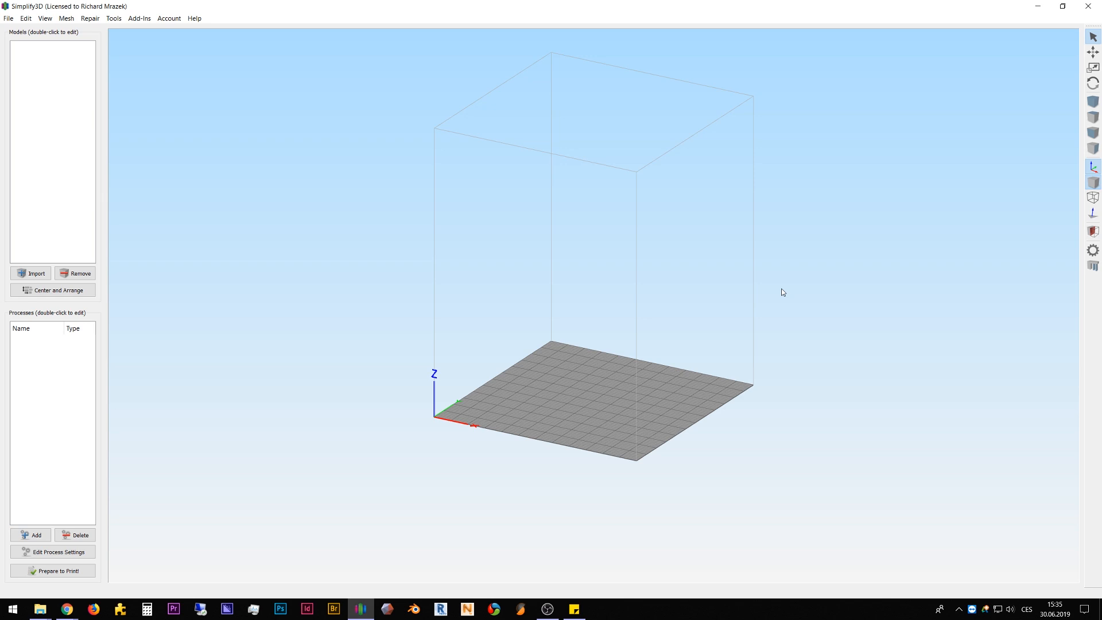
key("t")
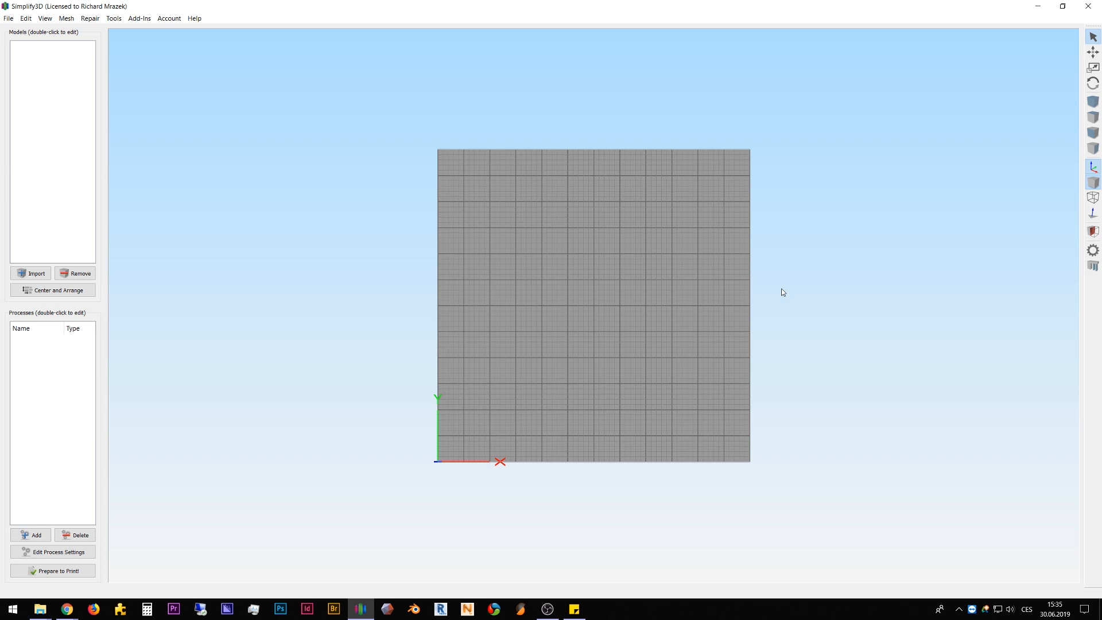
key("f")
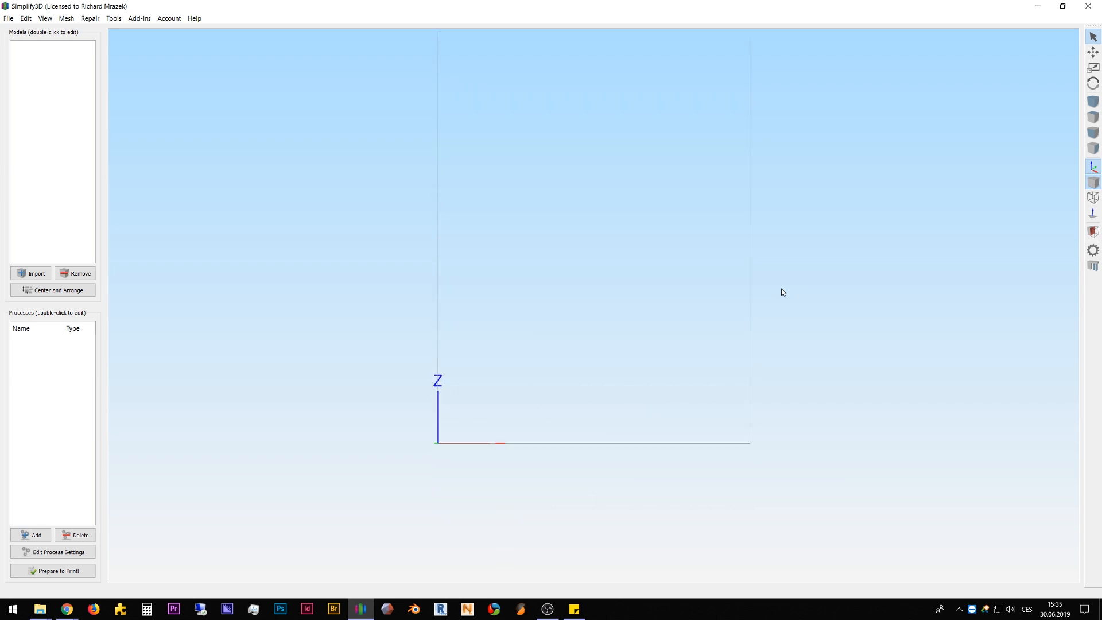
key("s")
key("i")
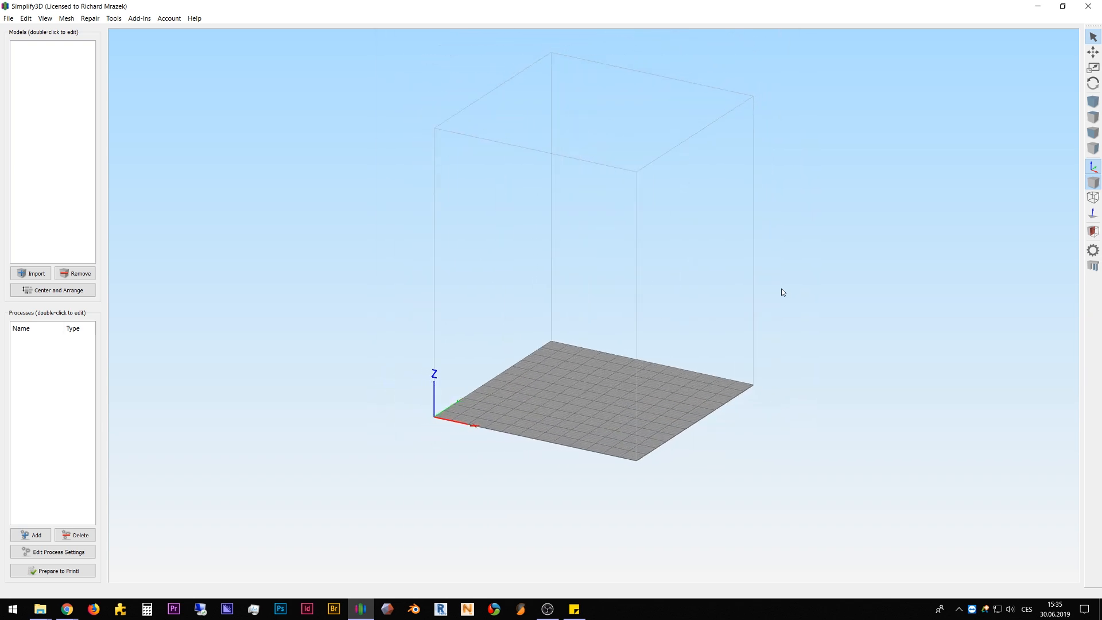
Step: Pan and zoom the empty build volume, reset the camera, and cycle once more through the top, front, side and isometric views
right_click_drag(689, 198, 683, 257)
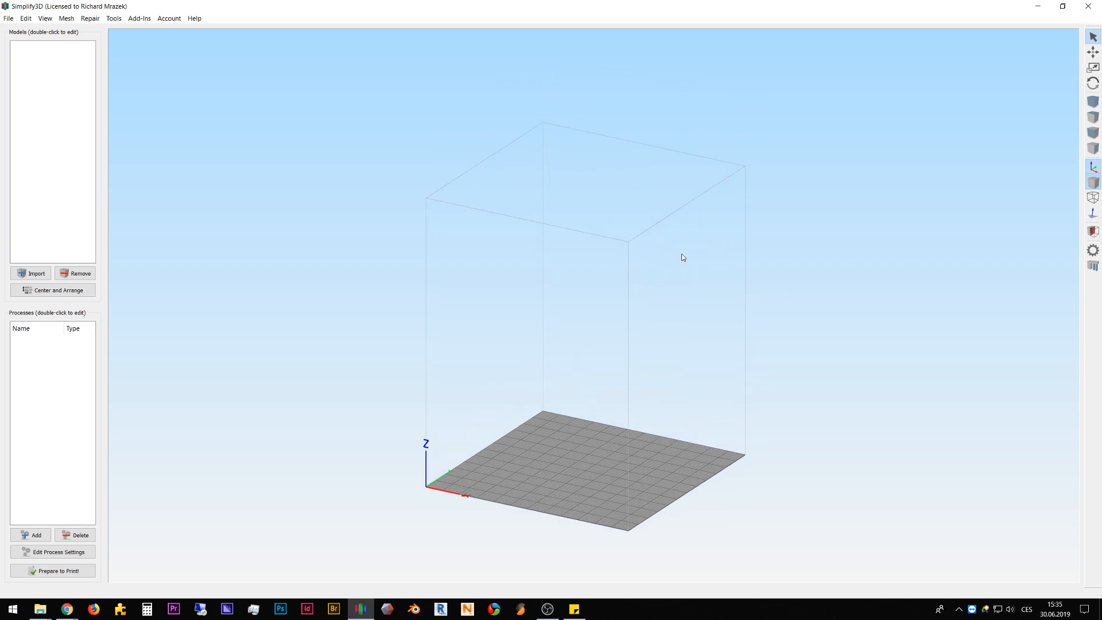
right_click_drag(682, 257, 657, 251)
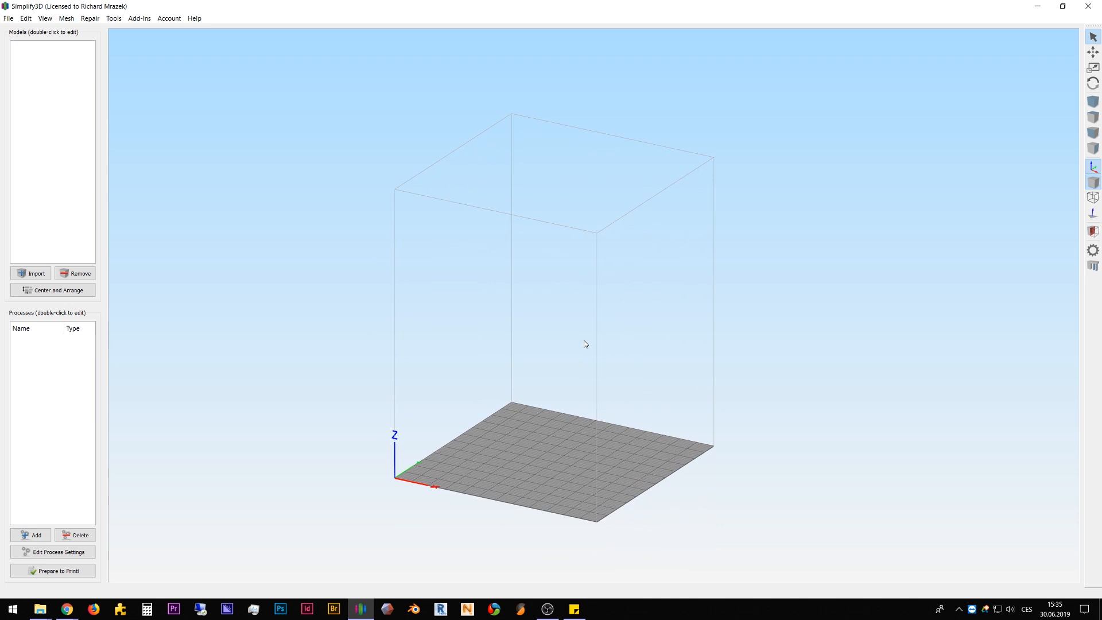
scroll(585, 343, "up", 3)
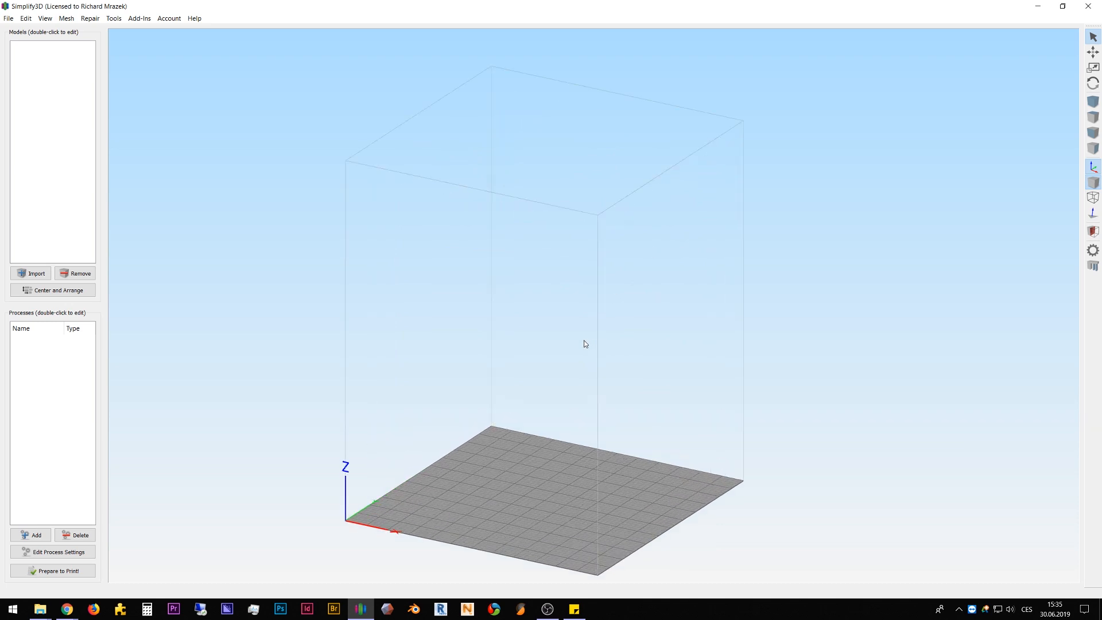
scroll(585, 344, "down", 3)
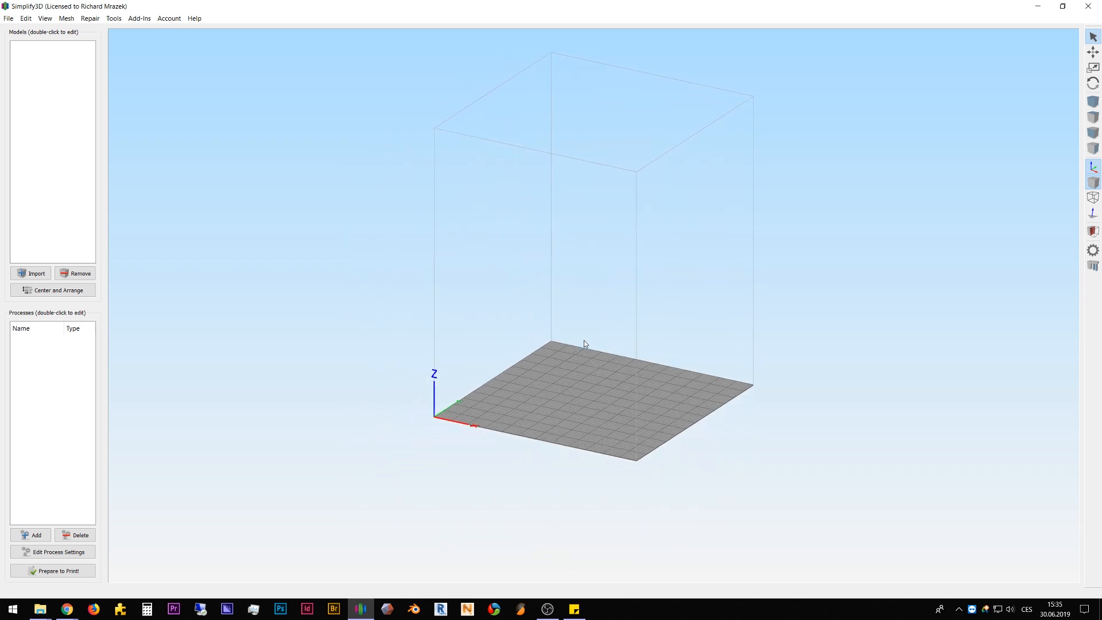
key("t")
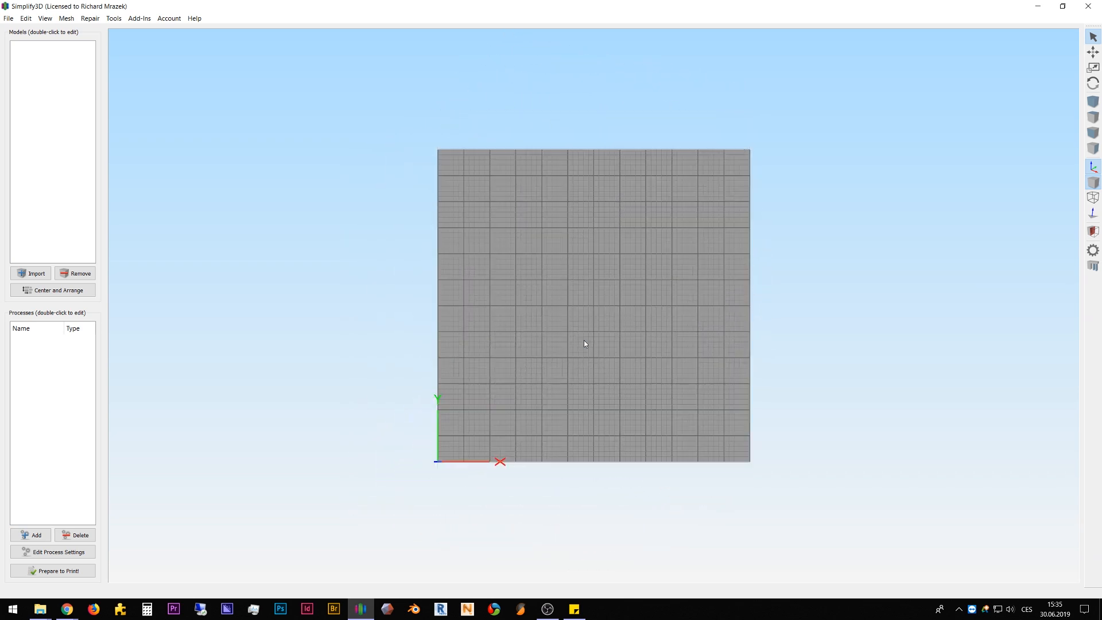
key("f")
key("r")
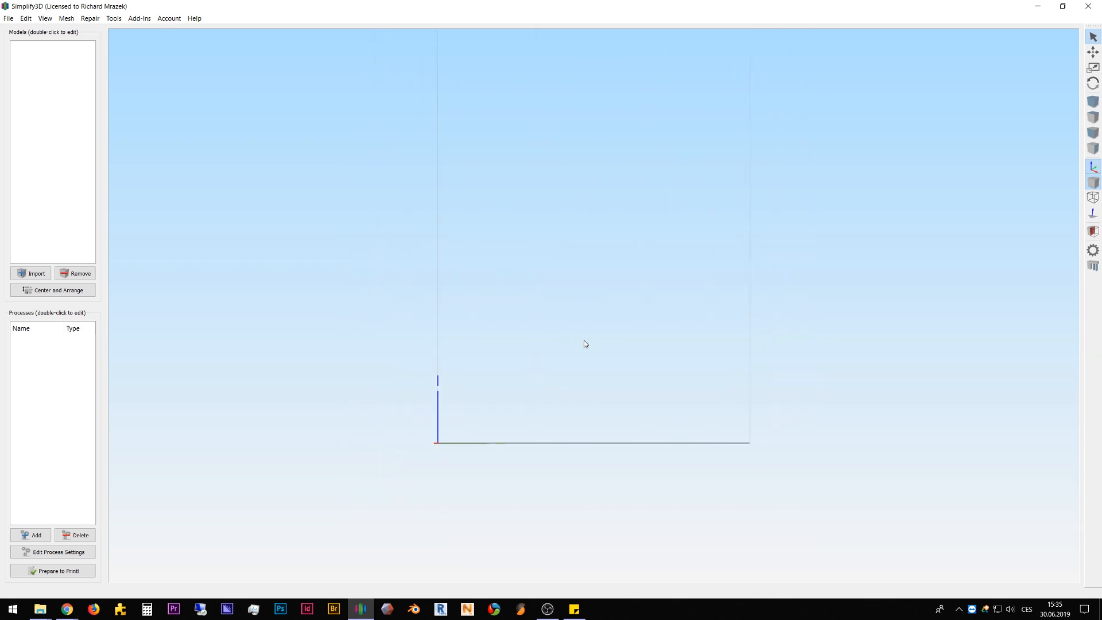
key("i")
right_click_drag(589, 353, 587, 374)
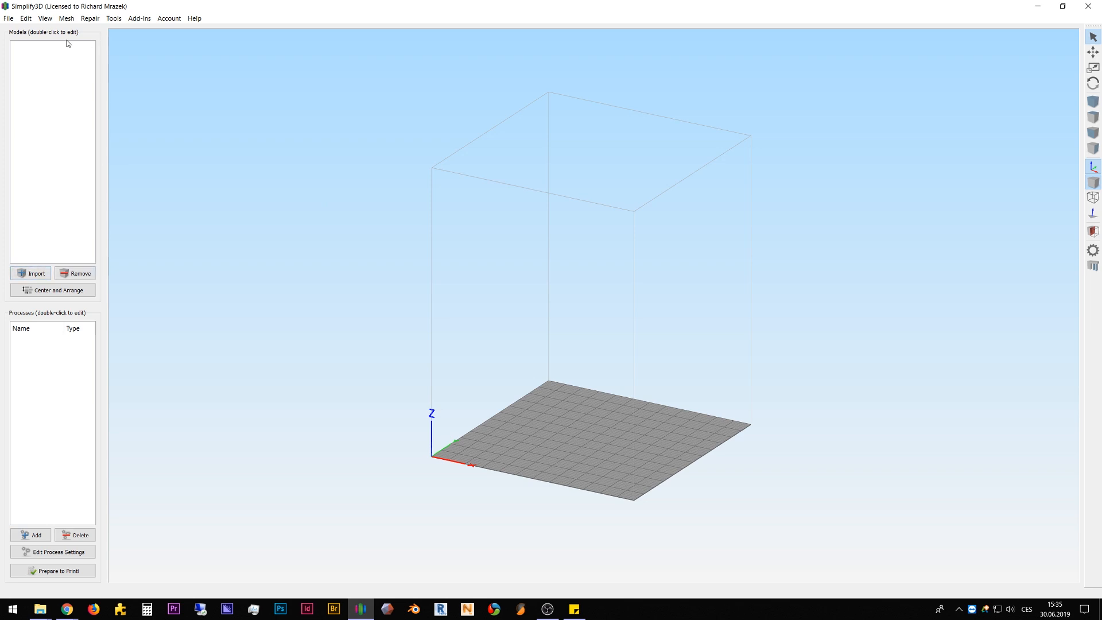
Step: Import the bolt model "sroub lekce.stl" from the __SMES__ folder onto the print bed
left_click(38, 273)
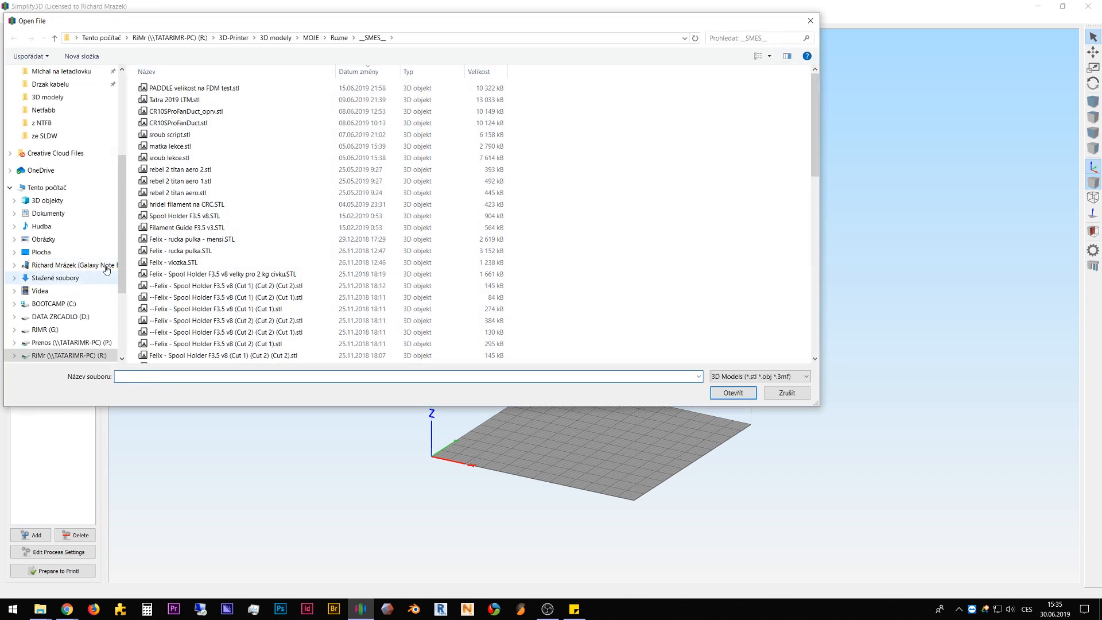
left_click_drag(541, 23, 667, 124)
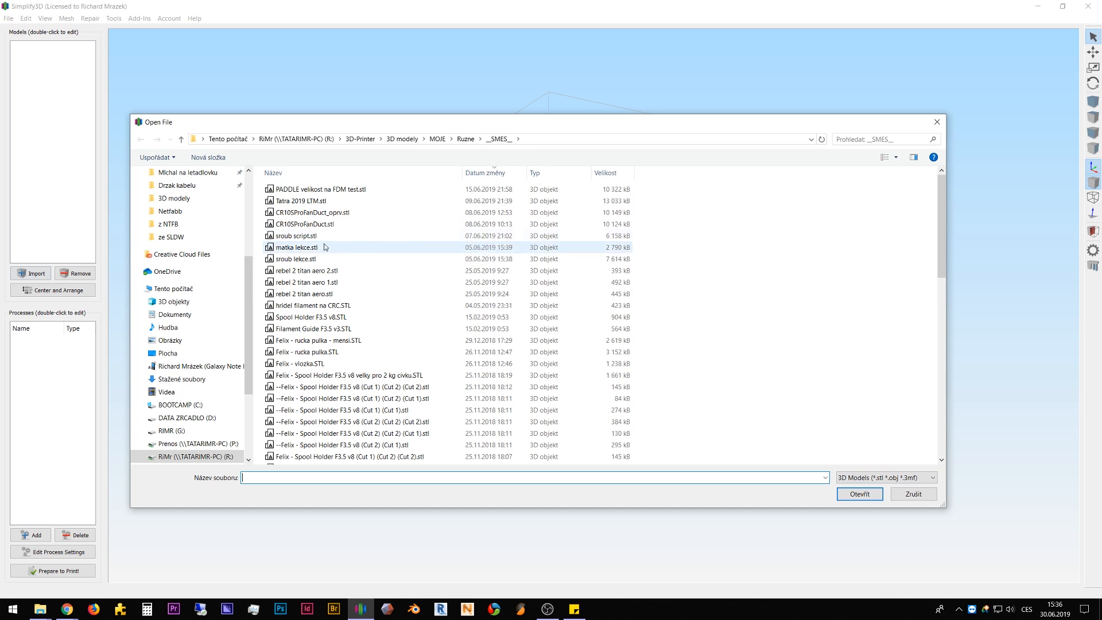
left_click(316, 263)
left_click(860, 494)
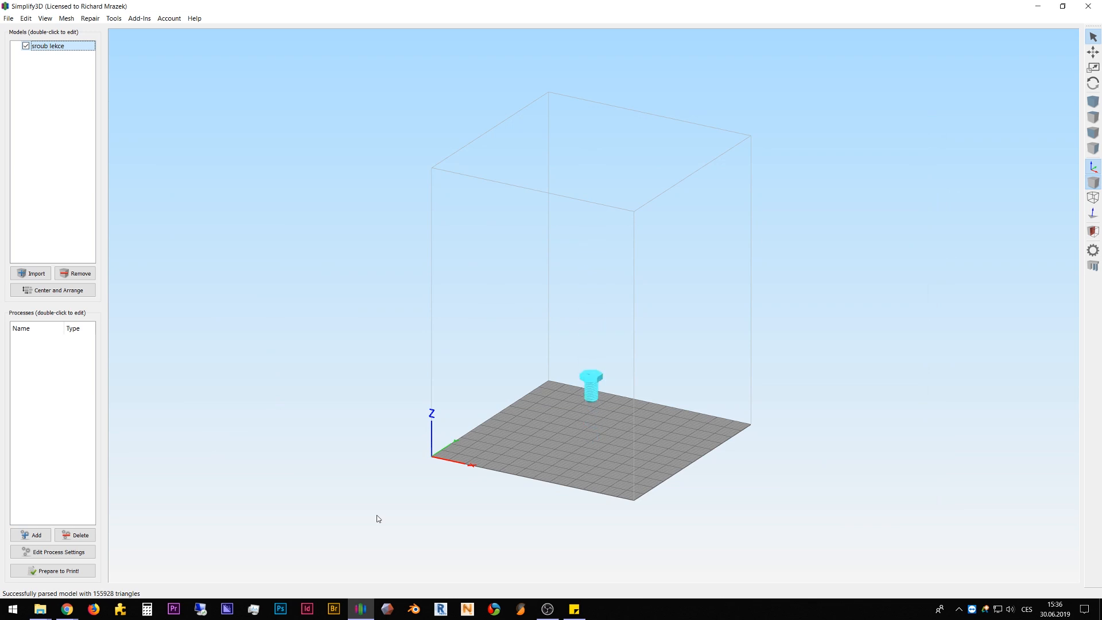
Step: Examine the imported bolt up close and from above, deselecting it and reselecting it to compare how selection is shown
scroll(570, 523, "up", 5)
middle_click_drag(525, 513, 504, 258)
scroll(563, 391, "up", 3)
scroll(562, 393, "up", 1)
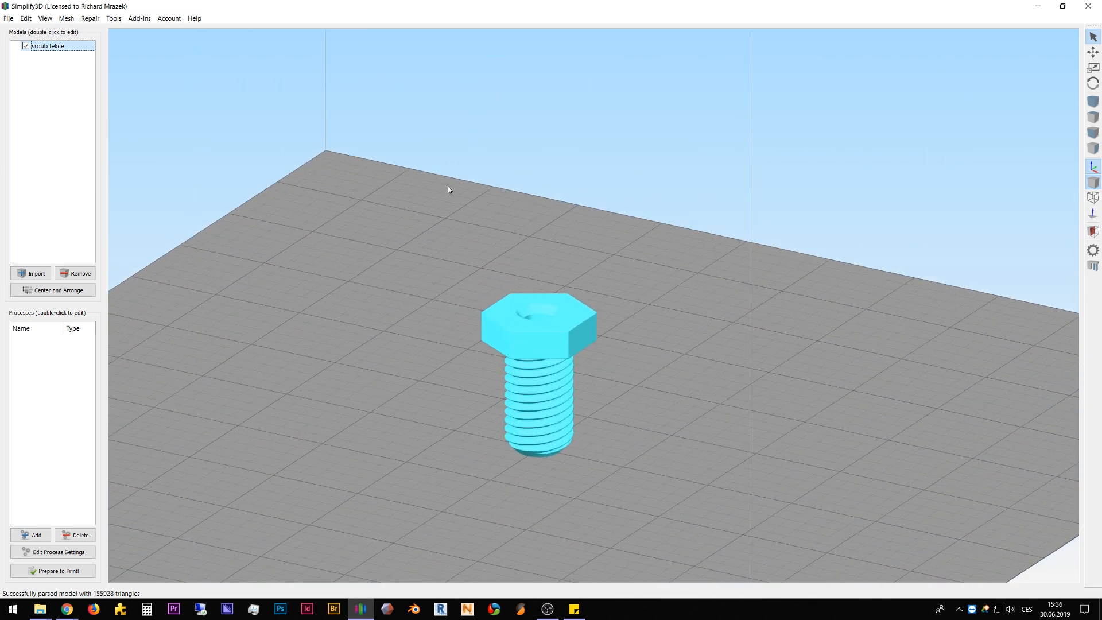
left_click(48, 148)
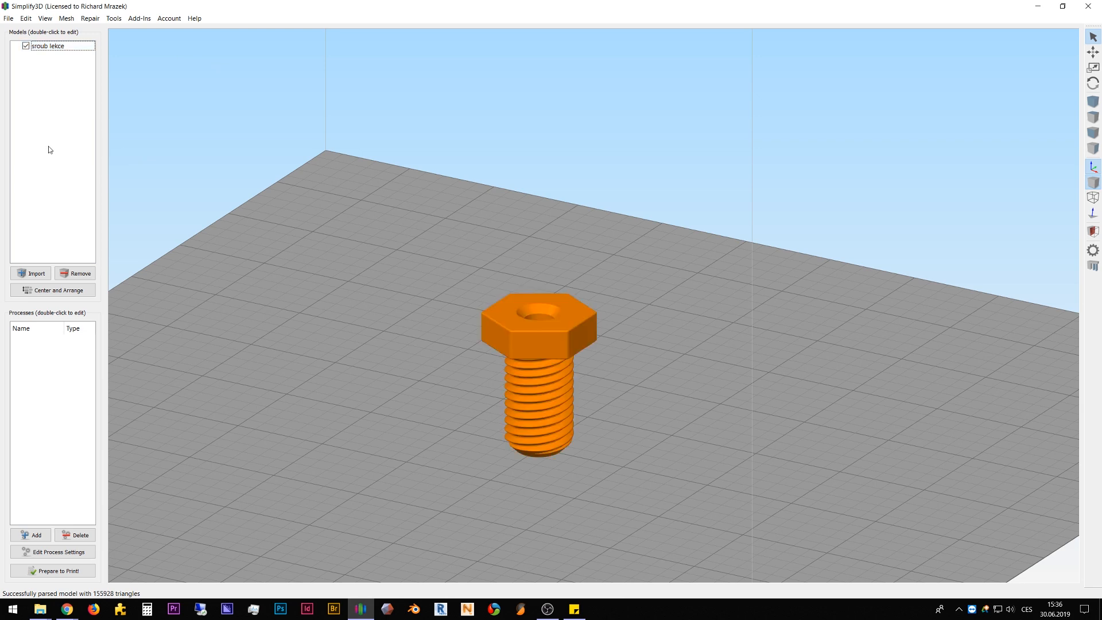
left_click(550, 348)
left_click_drag(602, 396, 566, 319)
scroll(628, 432, "down", 3)
scroll(628, 434, "down", 2)
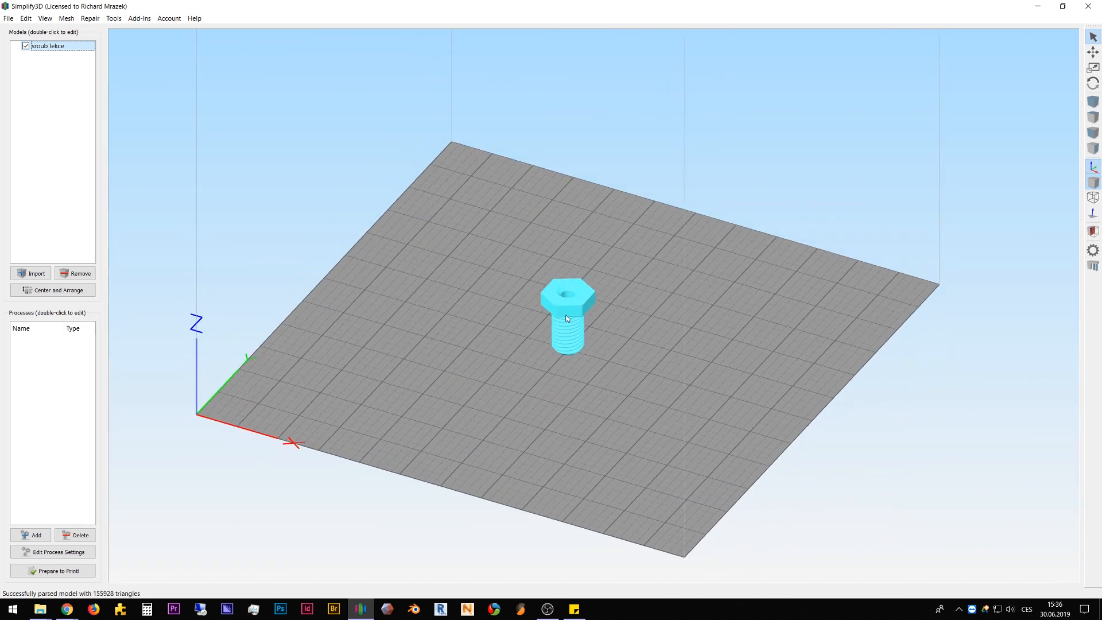
Step: Move the bolt freehand across the print bed, first toward the Z axis marker and back toward the opposite side
left_click(1093, 52)
left_click_drag(573, 310, 528, 265)
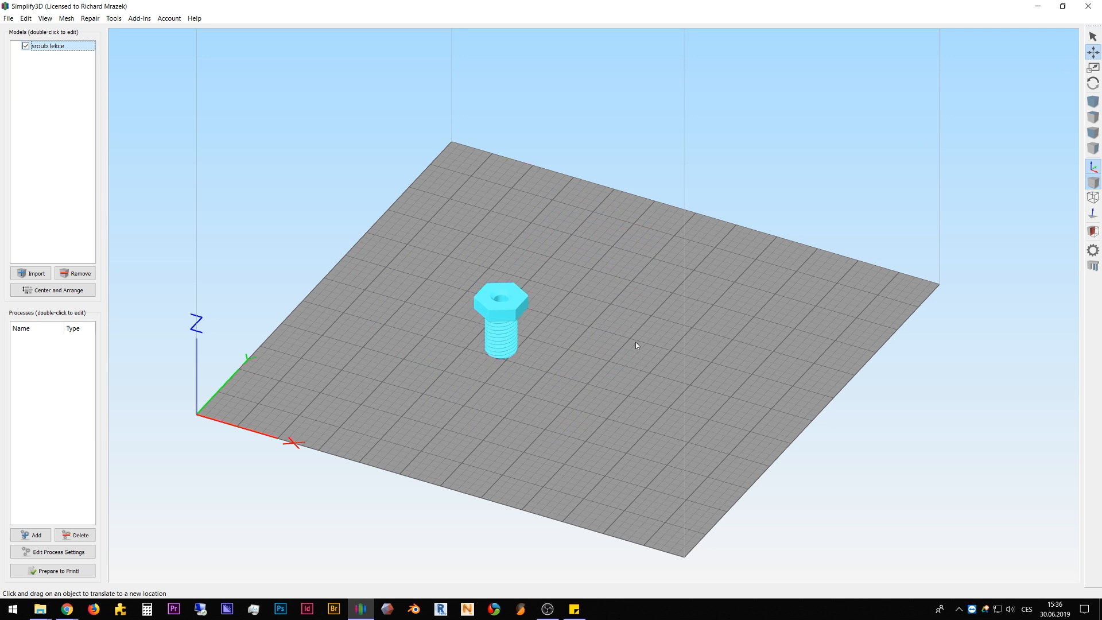
left_click_drag(649, 442, 642, 370)
mouse_move(508, 378)
left_mouse_down()
mouse_move(639, 393)
mouse_move(745, 373)
mouse_move(605, 353)
mouse_move(428, 354)
mouse_move(368, 379)
mouse_move(507, 409)
mouse_move(745, 395)
mouse_move(501, 368)
left_mouse_up()
left_click_drag(613, 410, 588, 394)
left_click_drag(535, 354, 673, 392)
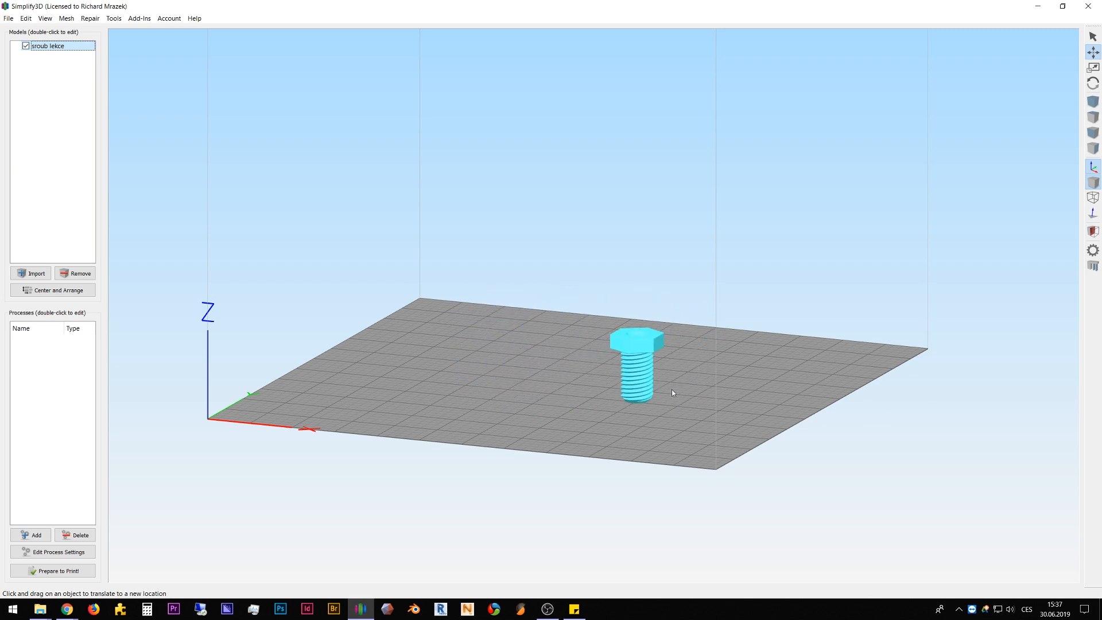
Step: Try enlarging the bolt freehand to several times its size and undo the scaling
left_click(1093, 67)
left_click_drag(648, 404, 673, 357)
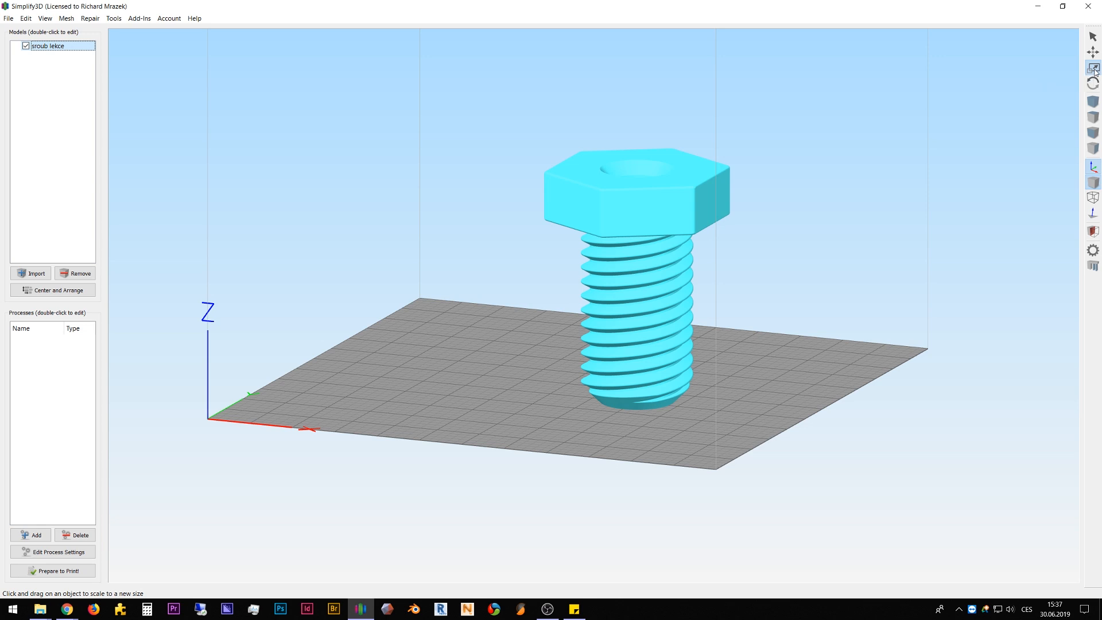
key("ctrl+z")
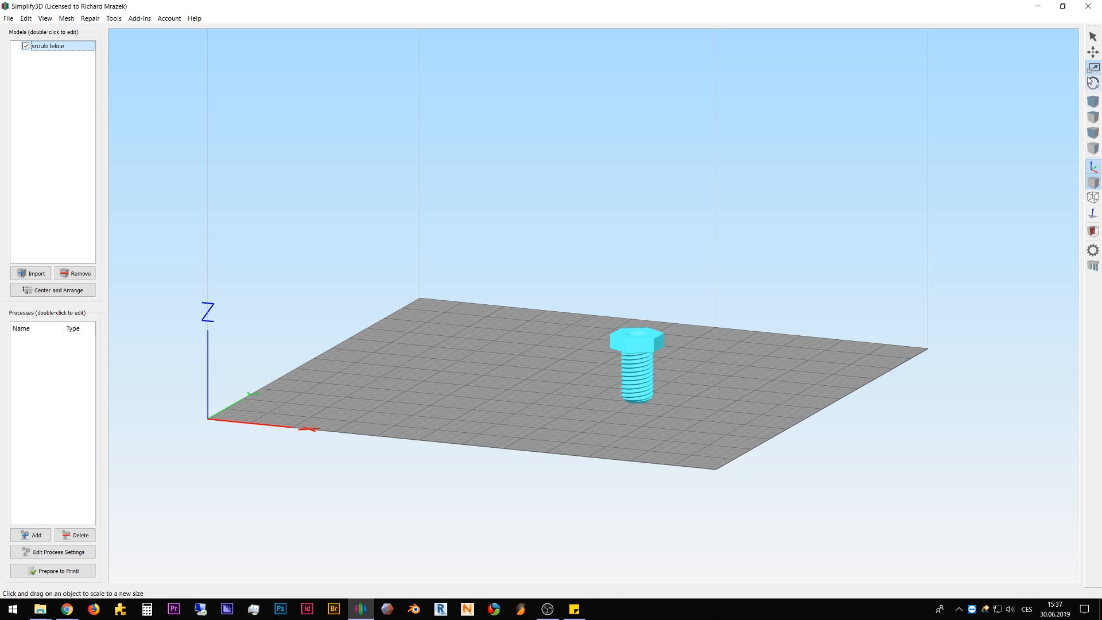
Step: Rotate the bolt freehand about its vertical axis on the print bed
left_click(1093, 85)
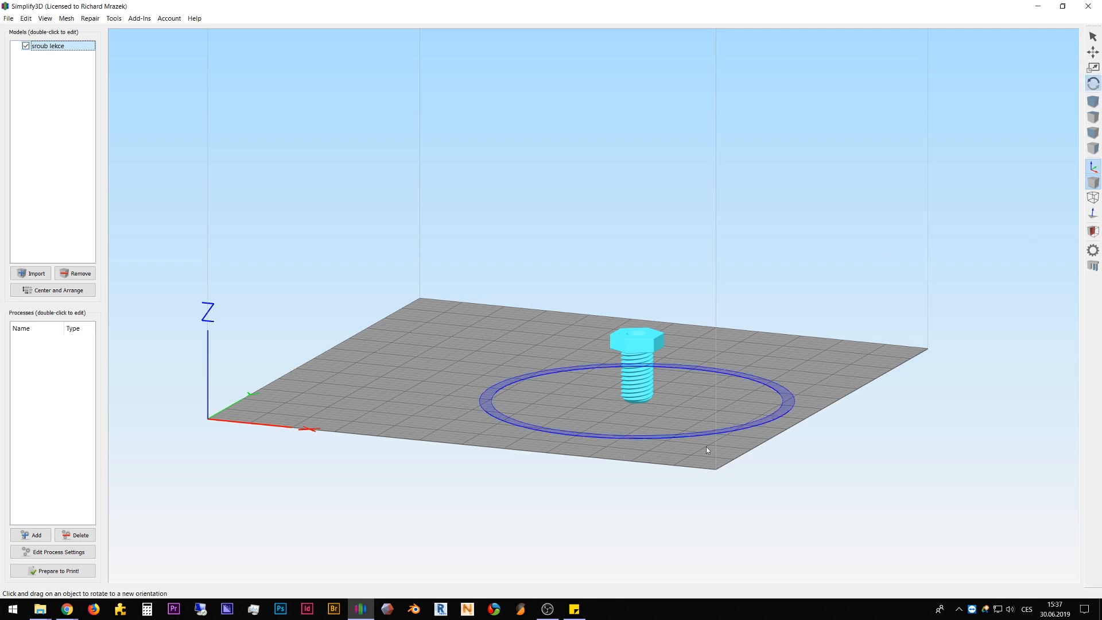
left_click_drag(747, 430, 705, 454)
left_click_drag(885, 342, 836, 471)
left_click_drag(835, 363, 816, 250)
right_click_drag(754, 310, 748, 314)
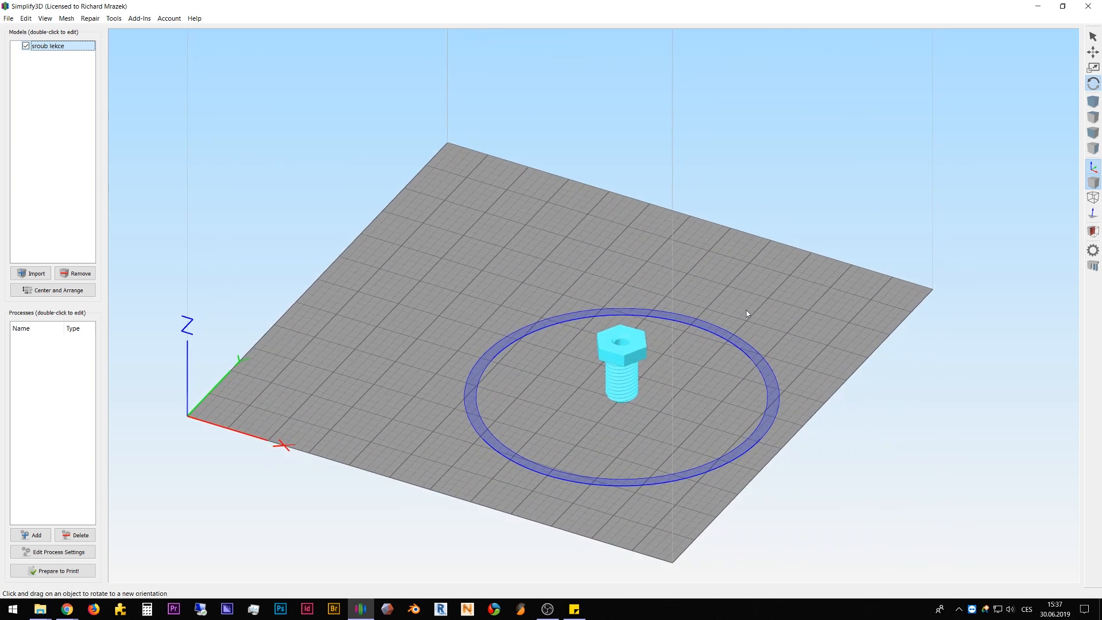
Step: Reposition the bolt near the middle of the bed and turn it about its vertical axis, alternating between translate and rotate modes
key("t")
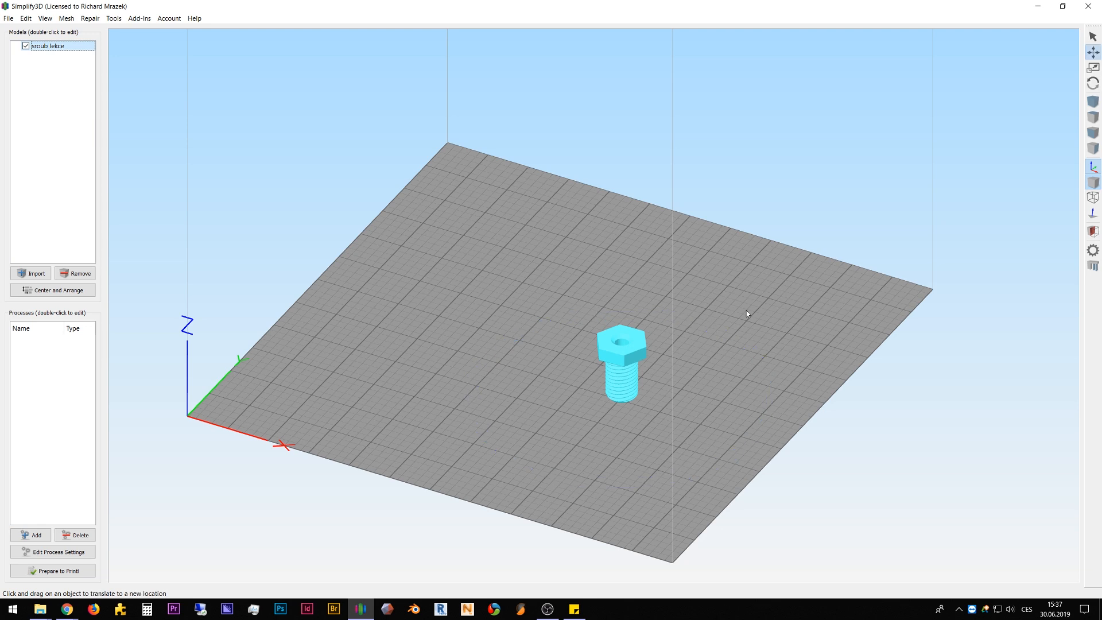
left_click_drag(629, 393, 537, 308)
key("r")
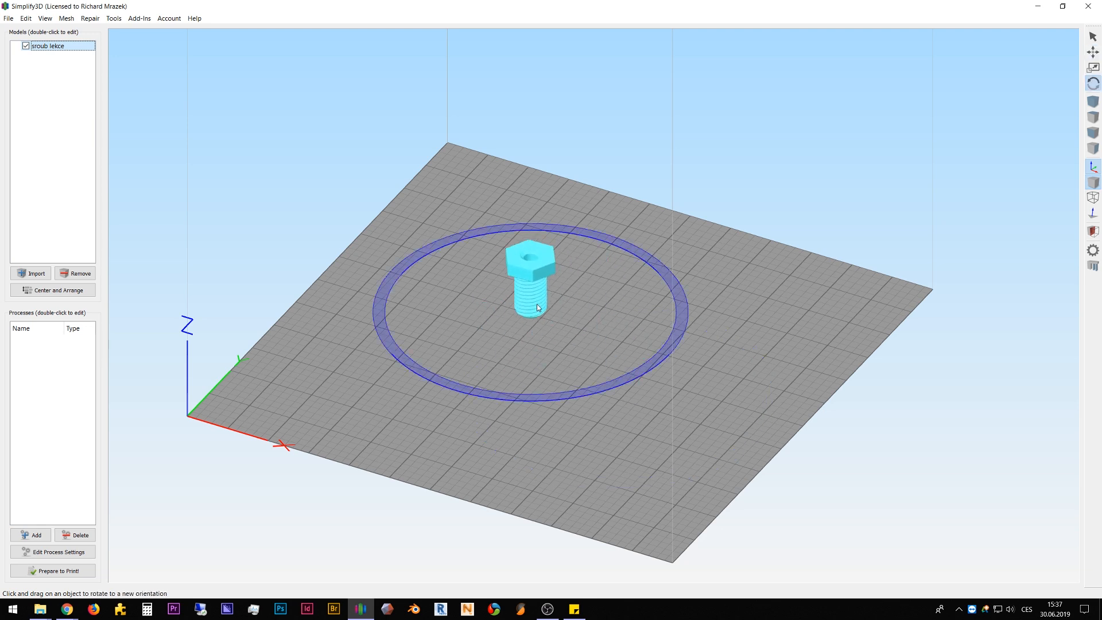
left_click_drag(597, 390, 763, 359)
key("t")
left_click_drag(524, 317, 546, 384)
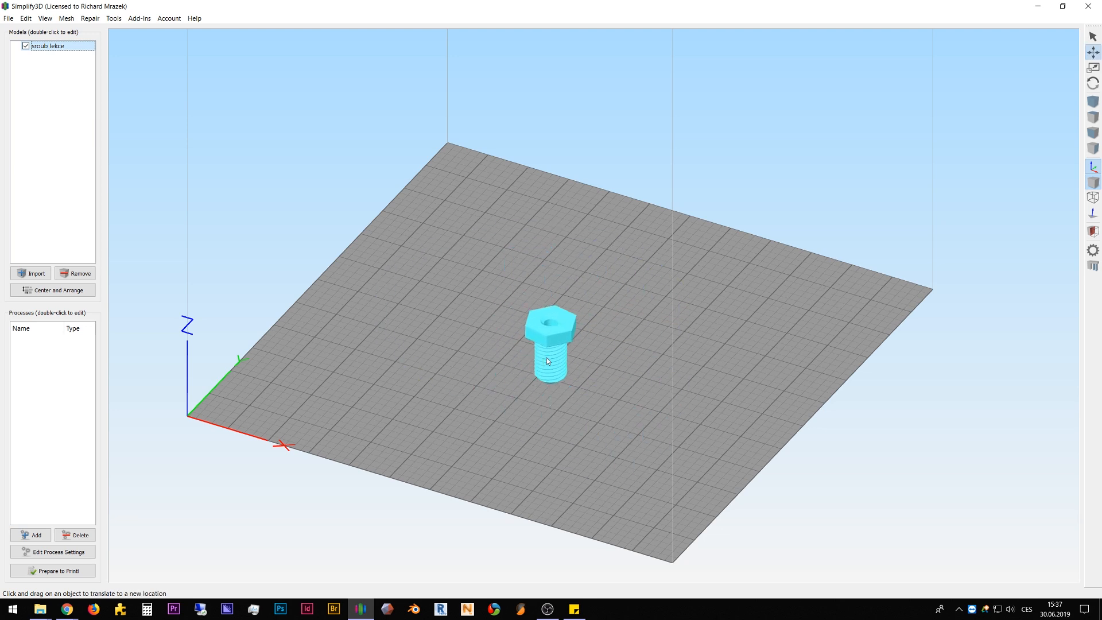
key("r")
left_click_drag(615, 460, 581, 515)
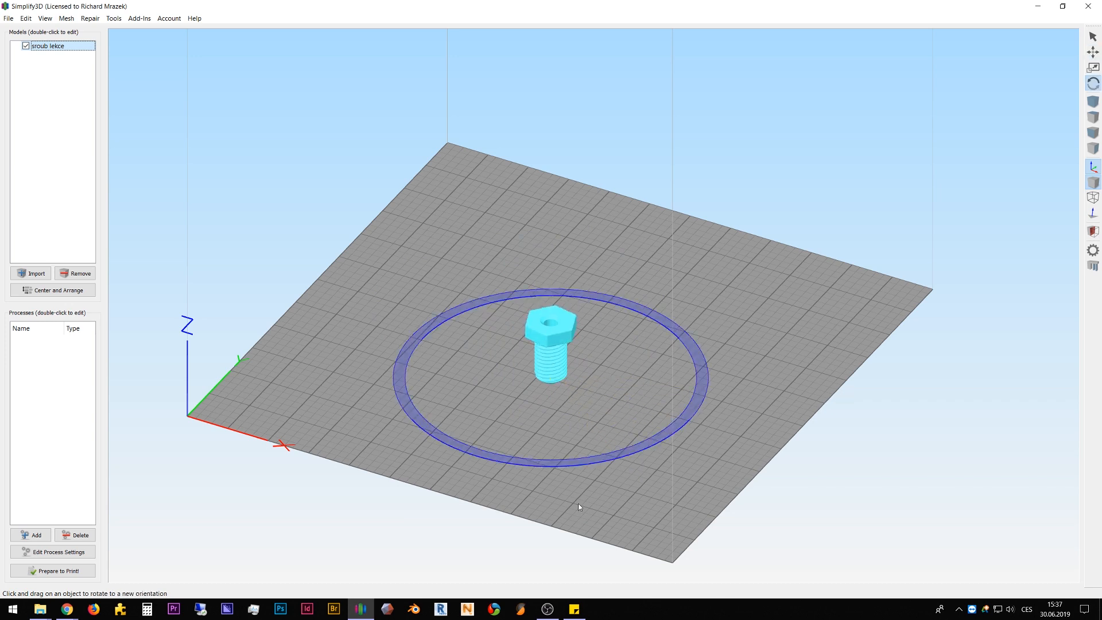
Step: Deselect and reselect the bolt, and switch from rotate through translate mode to normal selection mode
left_click(578, 507)
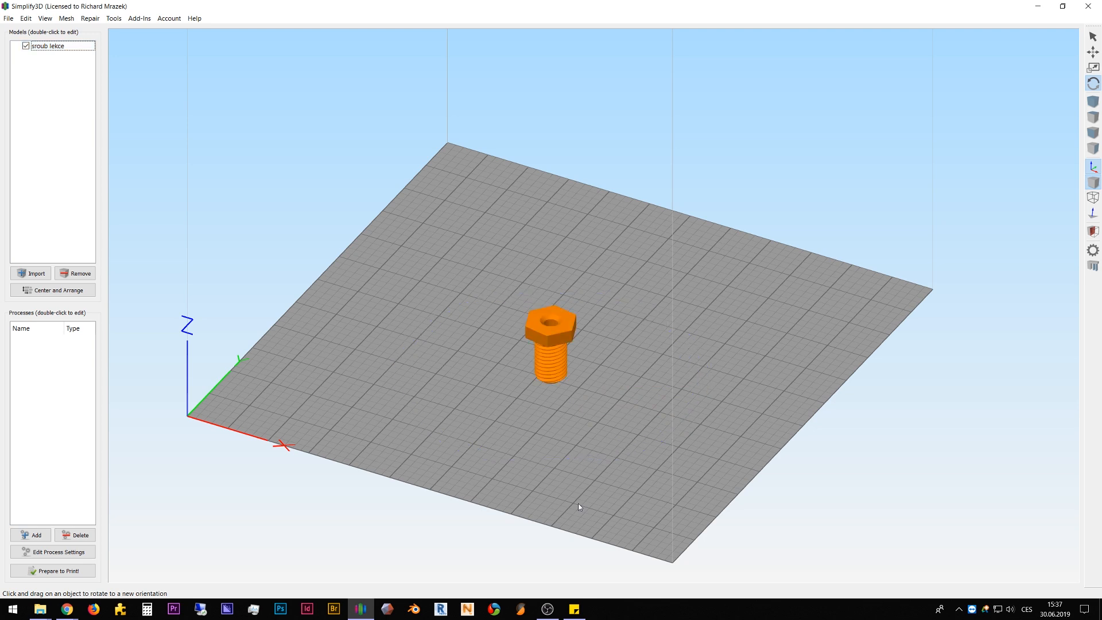
left_click(564, 333)
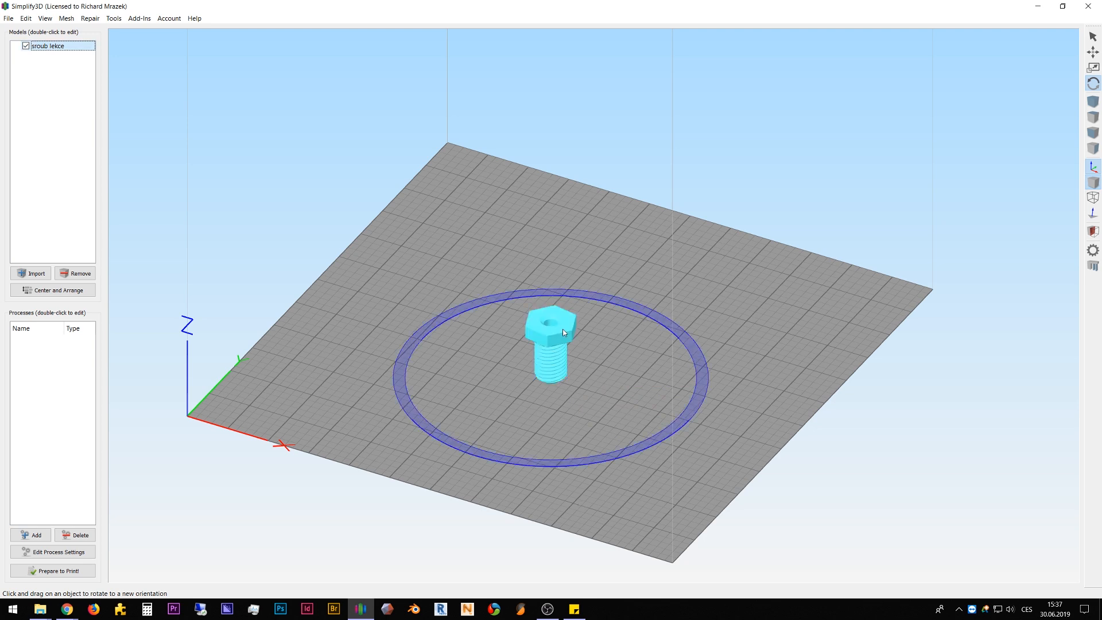
key("t")
key("n")
Step: Open the bolt's model properties, review its position, scaling and rotation settings, and close them without changes
double_click(564, 332)
left_click_drag(563, 332, 540, 317)
left_click(1065, 576)
left_click_drag(666, 432, 603, 348)
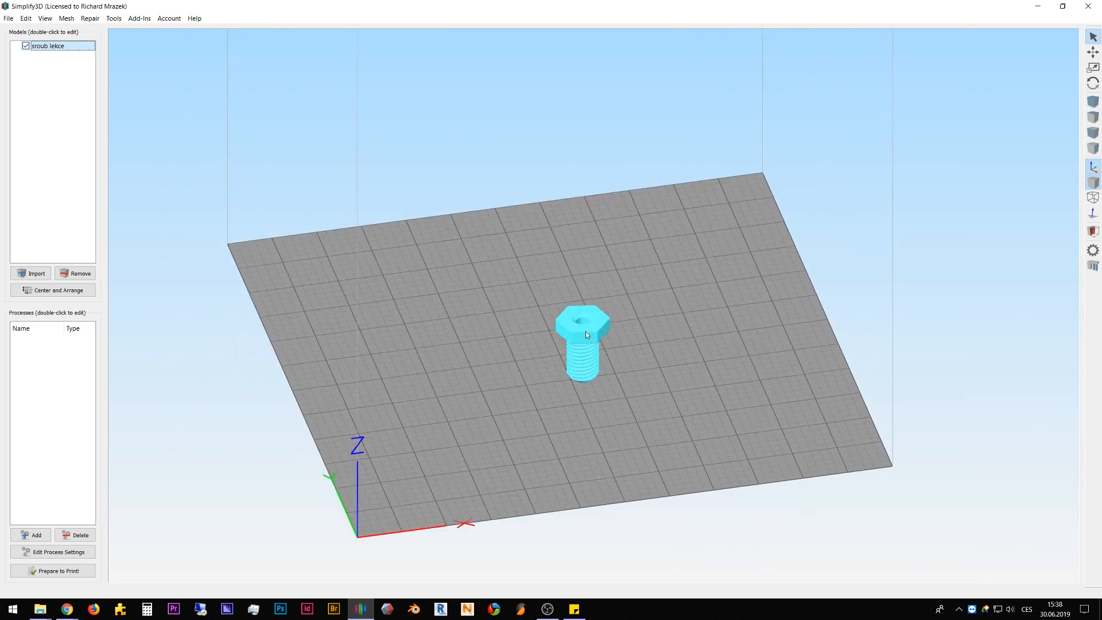
double_click(586, 332)
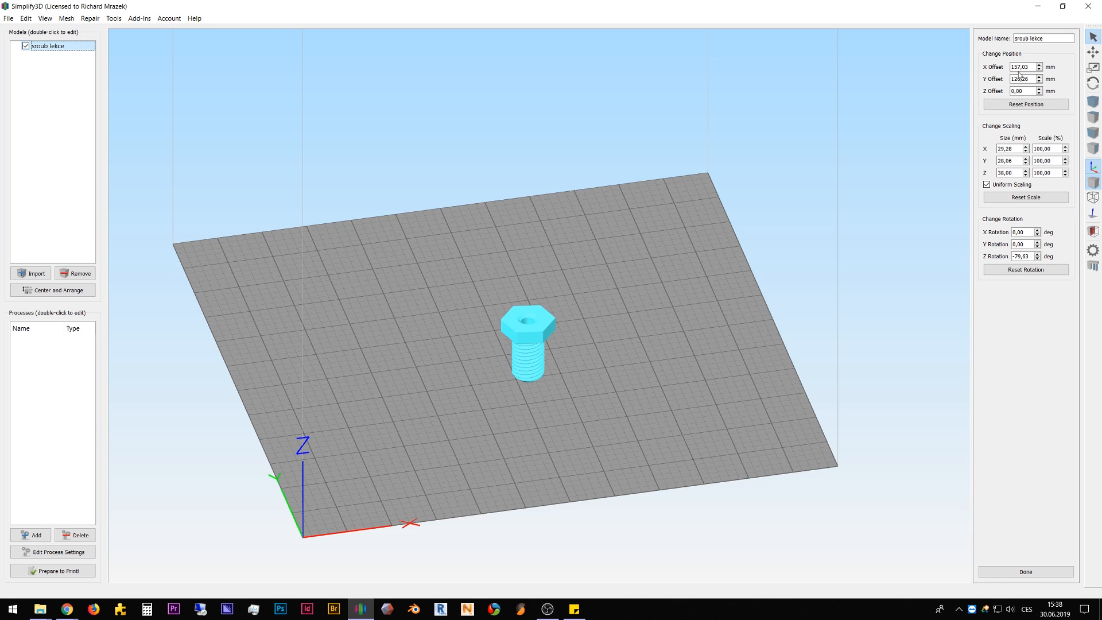
left_click(1019, 572)
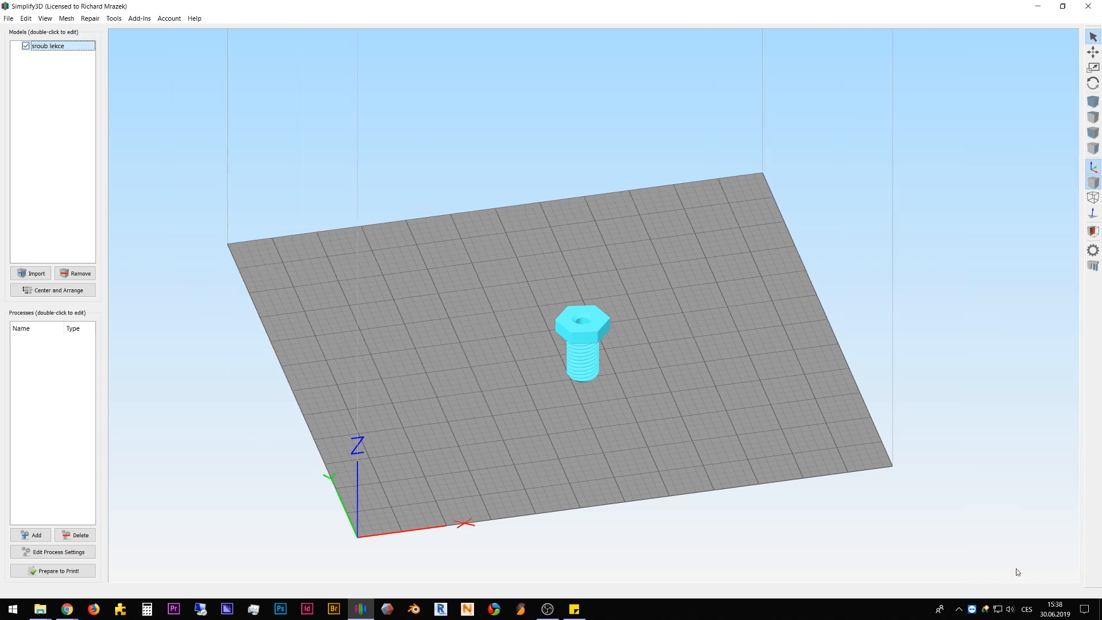
Step: Import the nut model "matka lekce.stl" and move it clear of the bolt, toward the Z axis marker
left_click_drag(577, 332, 505, 368)
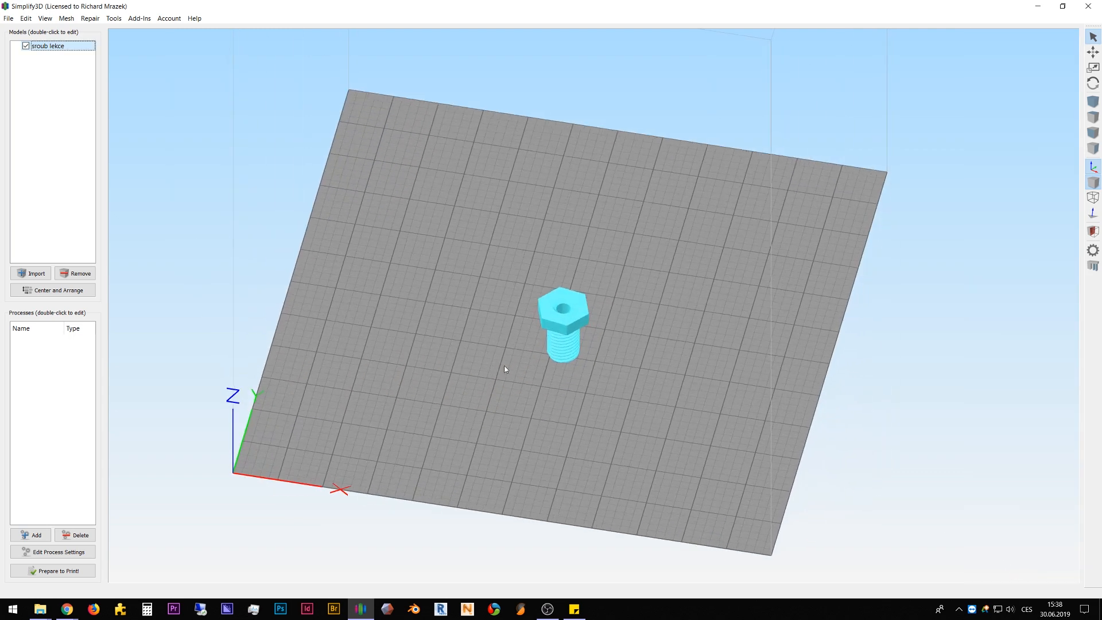
left_click(33, 273)
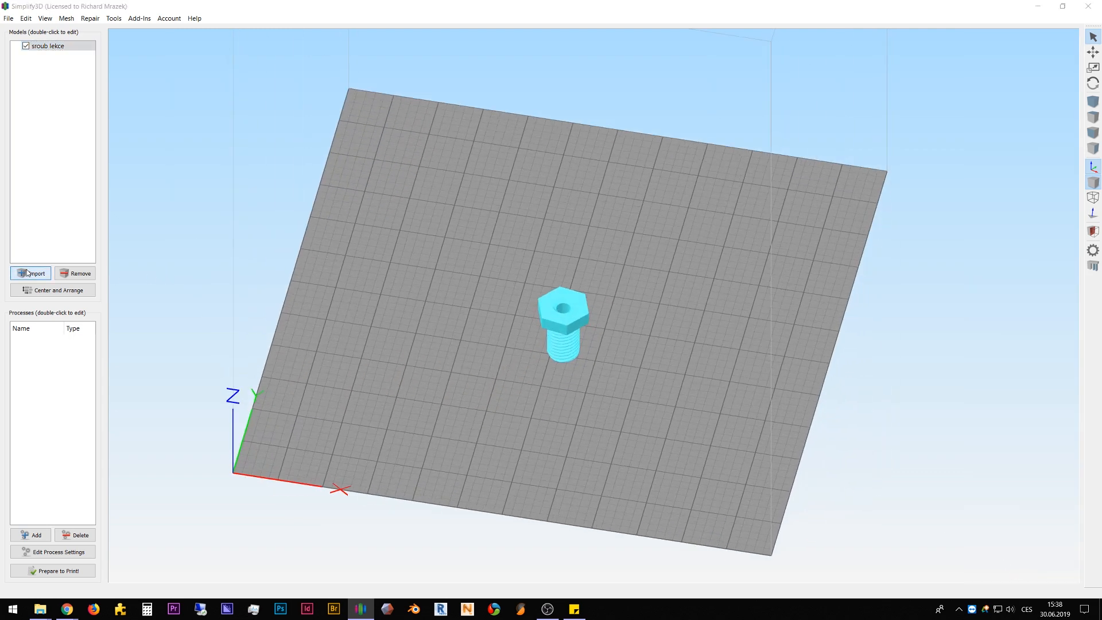
double_click(297, 247)
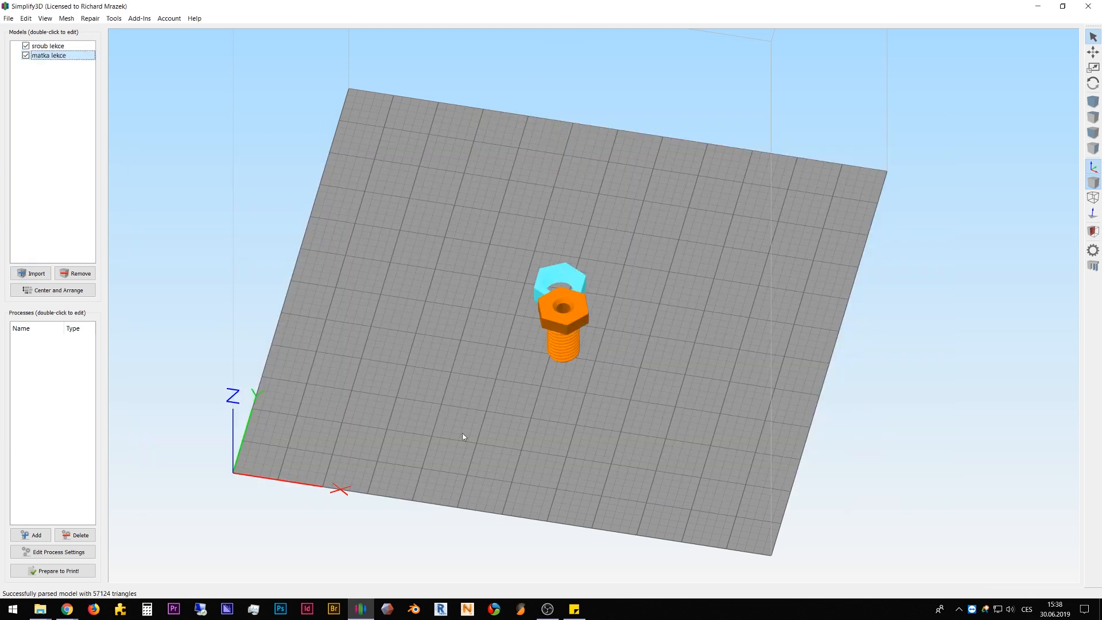
key("t")
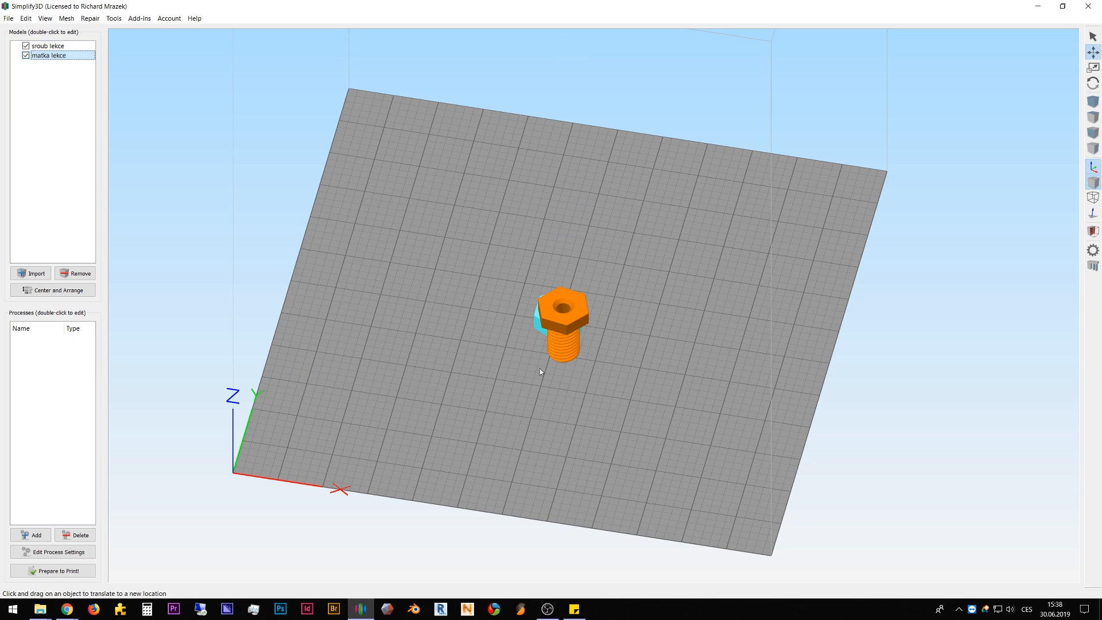
left_click_drag(535, 328, 430, 362)
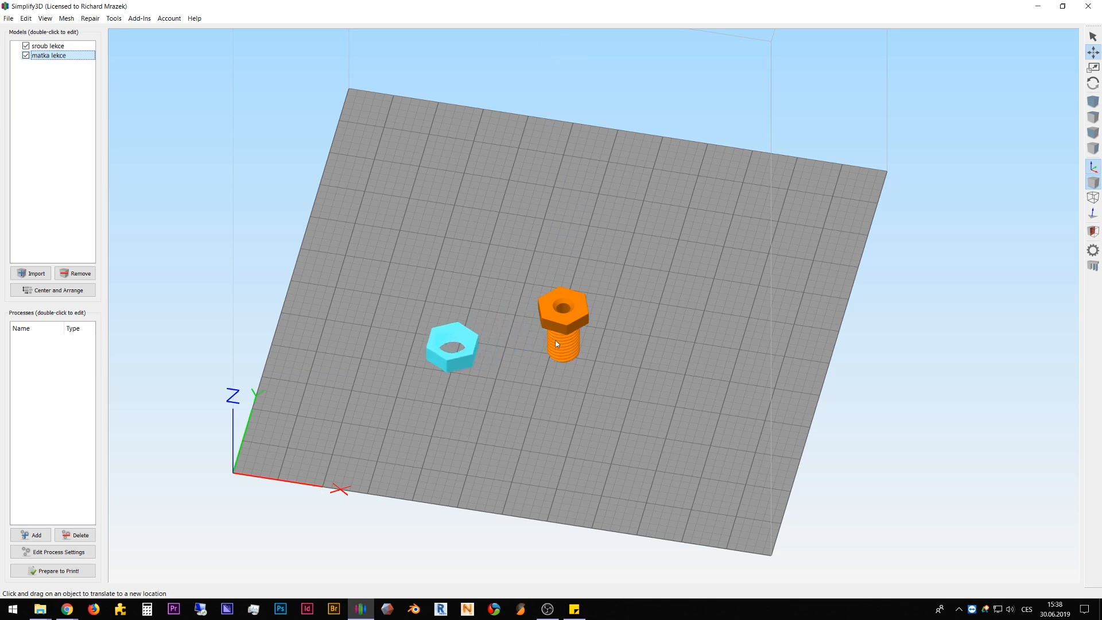
Step: Duplicate the bolt by copying and pasting it, and select the nut
left_click(556, 323)
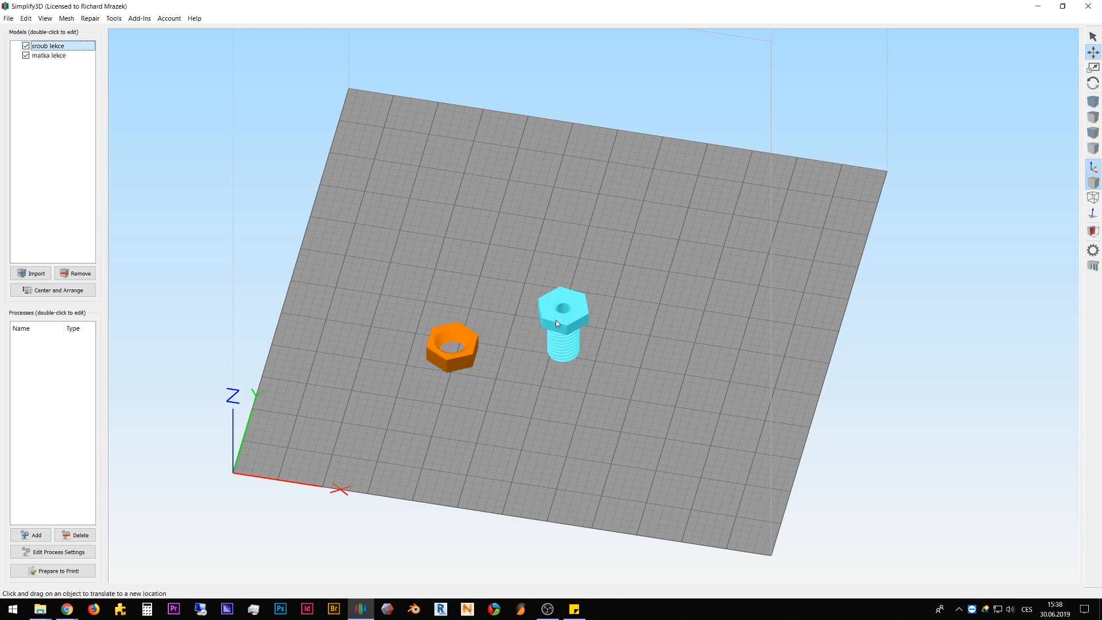
key("ctrl+c")
key("ctrl+v")
left_click(458, 358)
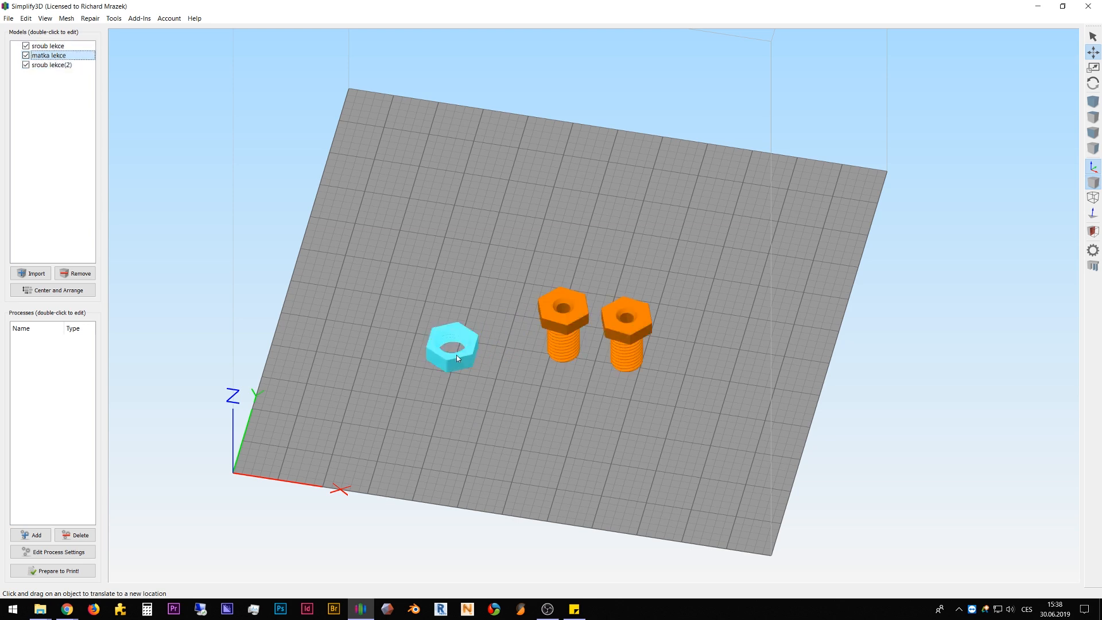
Step: Duplicate the nut by copying and pasting it
left_click(26, 18)
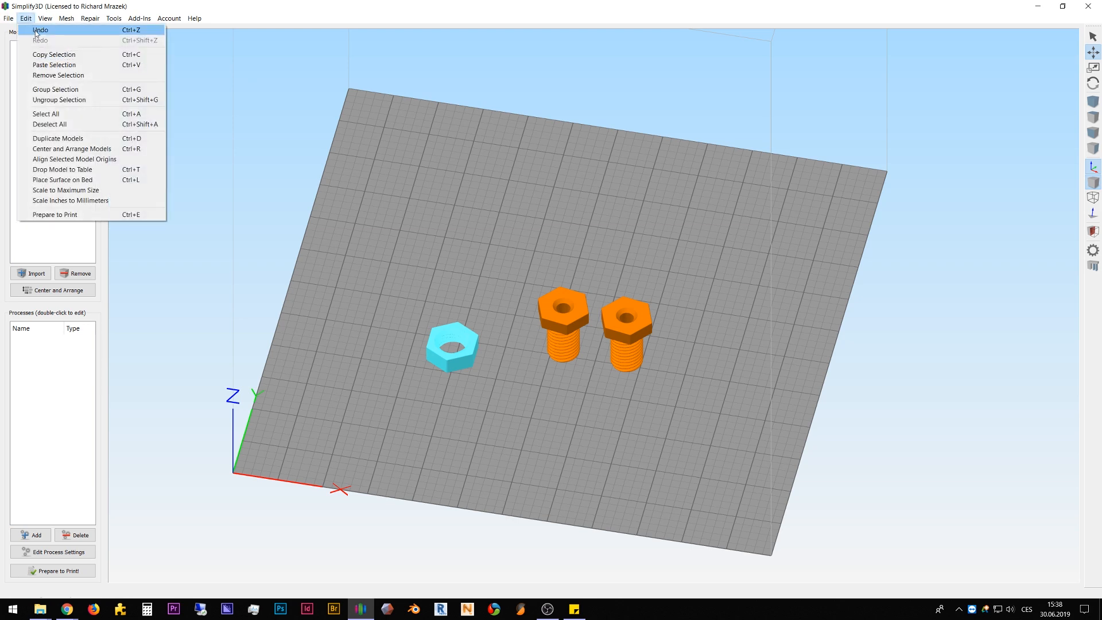
left_click(53, 54)
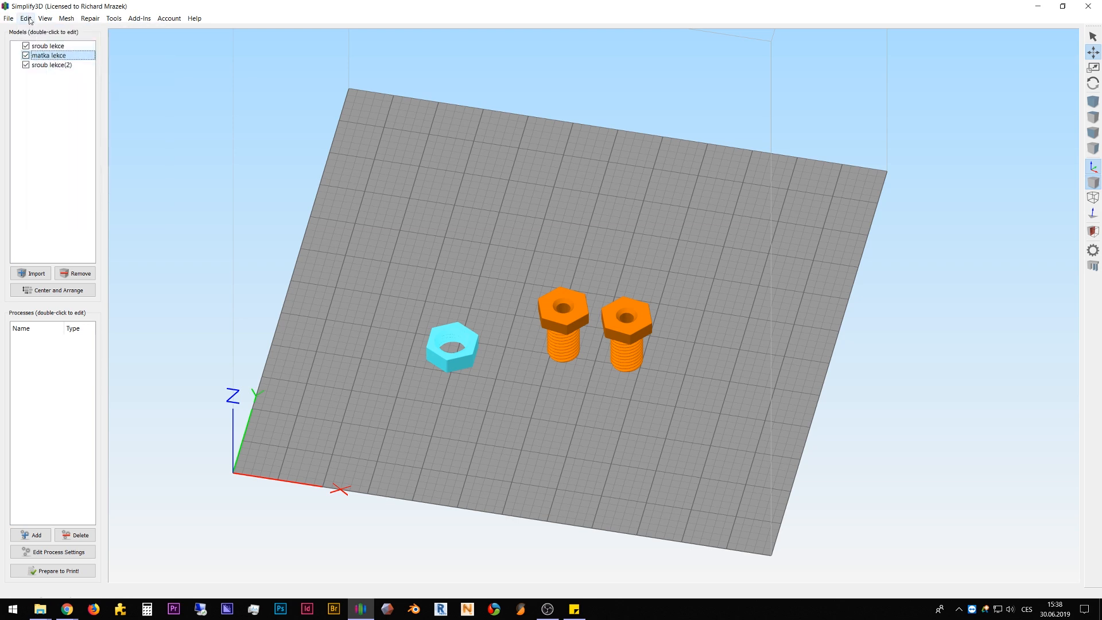
left_click(29, 19)
left_click(50, 65)
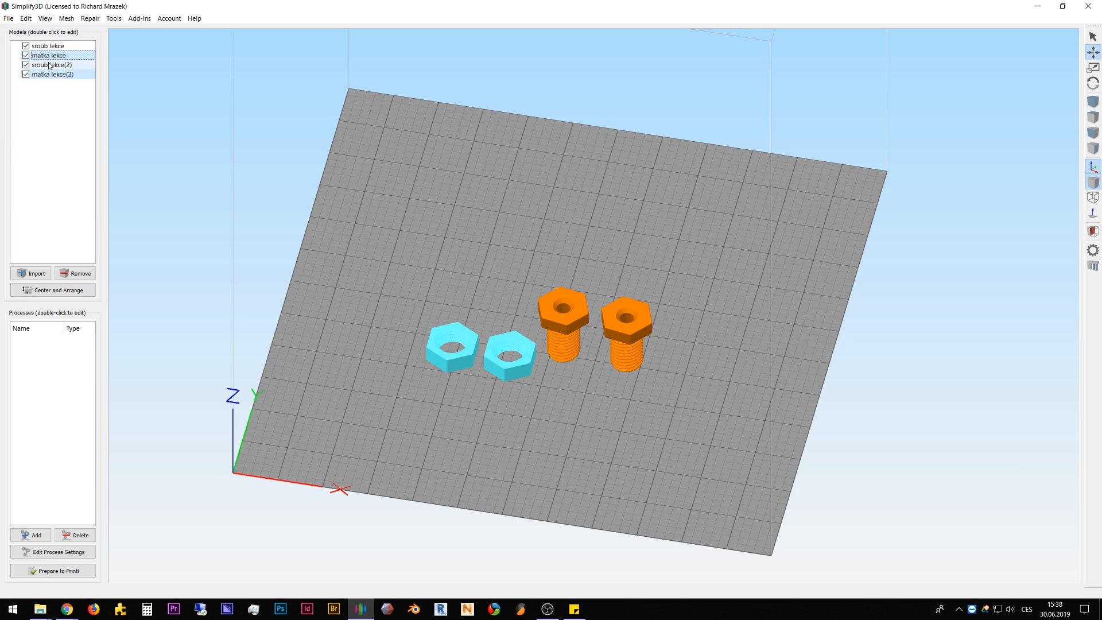
Step: Move both nuts behind the bolts, rotate them together about the Z axis, and move them beside the first bolt
left_click_drag(515, 373, 646, 297)
key("r")
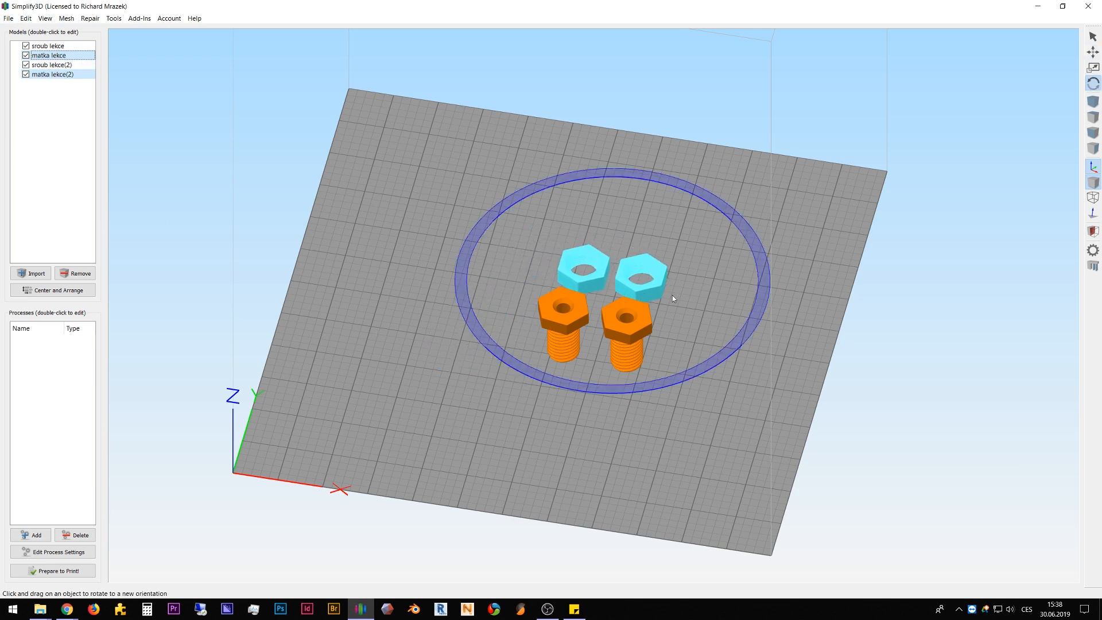
left_click_drag(753, 319, 446, 344)
key("t")
left_click_drag(620, 267, 506, 303)
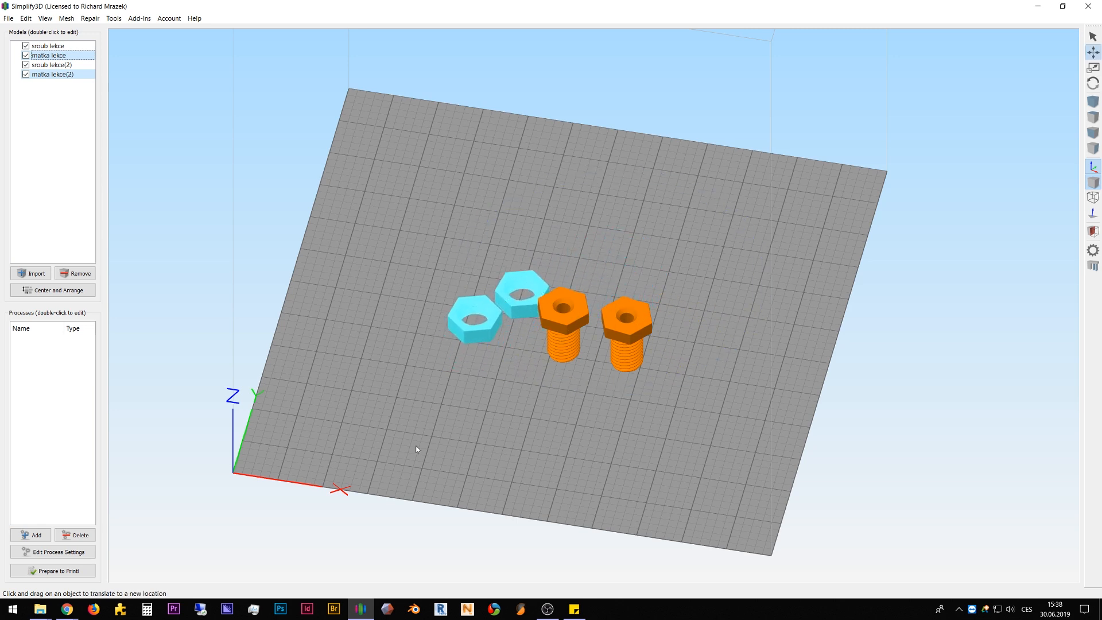
Step: Center and arrange all models on the build plate, and inspect their layout
left_click(74, 291)
left_click_drag(641, 456, 584, 457)
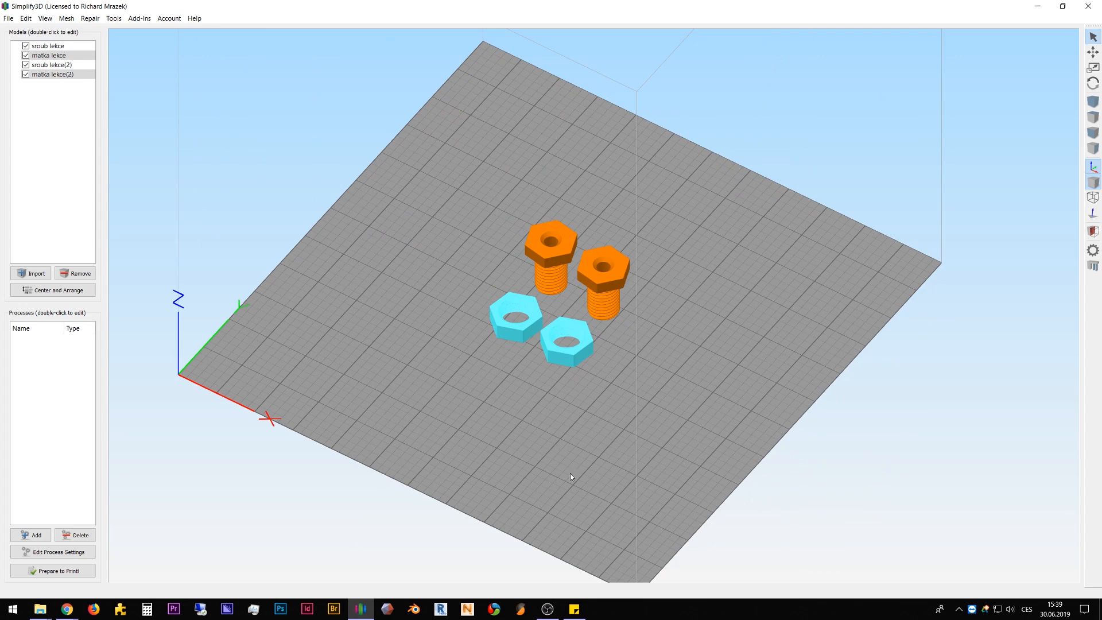
left_click_drag(572, 477, 560, 441)
scroll(550, 414, "up", 5)
scroll(539, 413, "down", 5)
left_click_drag(541, 464, 571, 508)
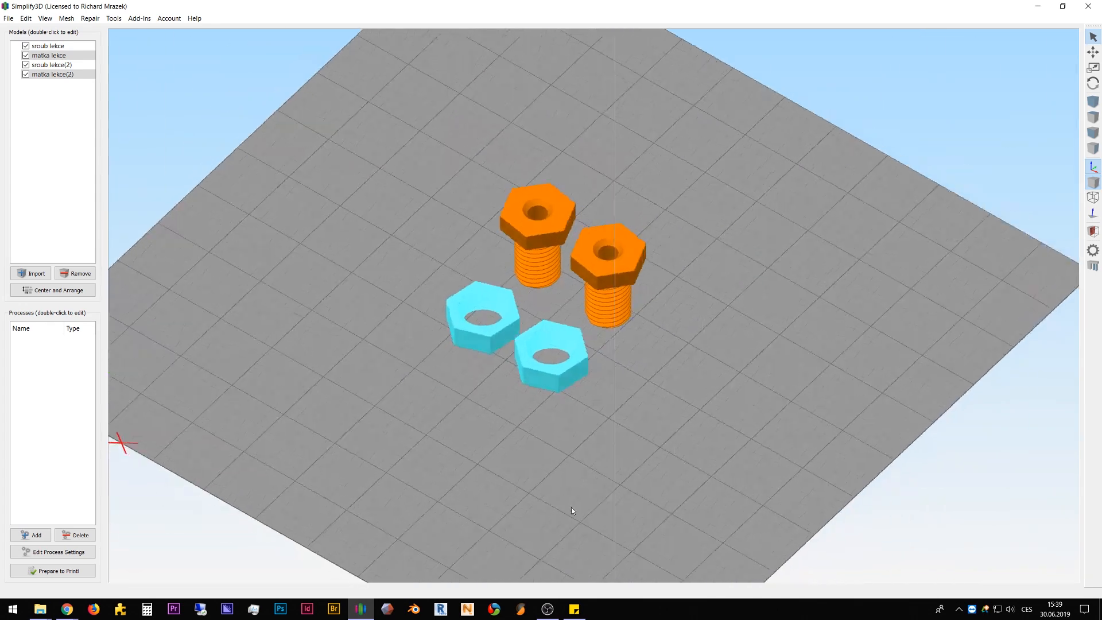
Step: Select the bolts and nuts one after another, ending with the copied bolt
left_click(604, 315)
left_click(529, 246)
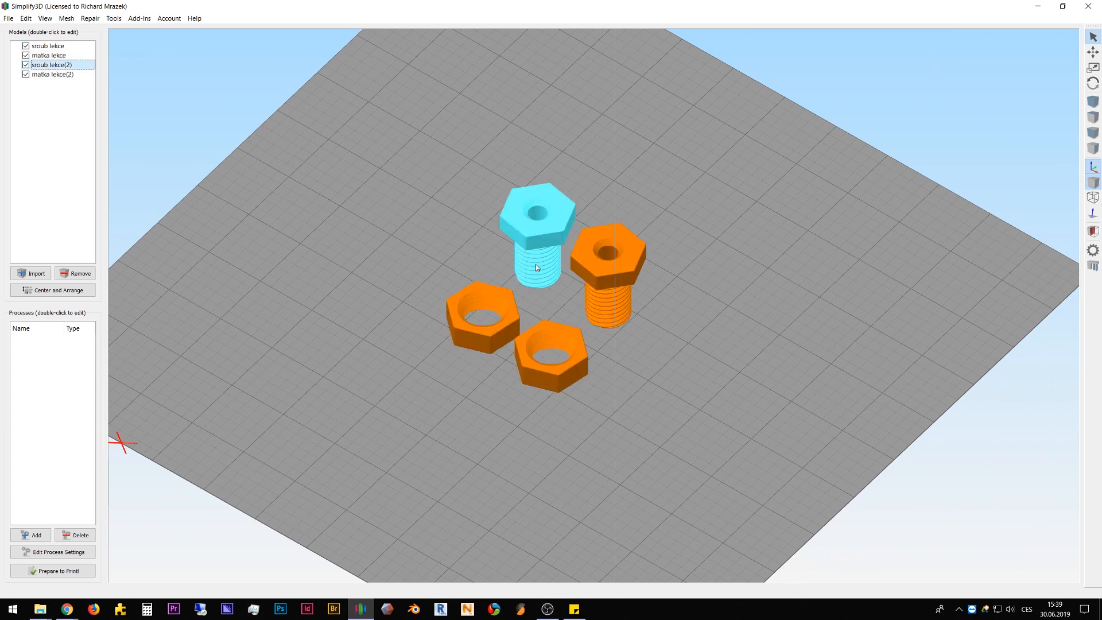
left_click(539, 343)
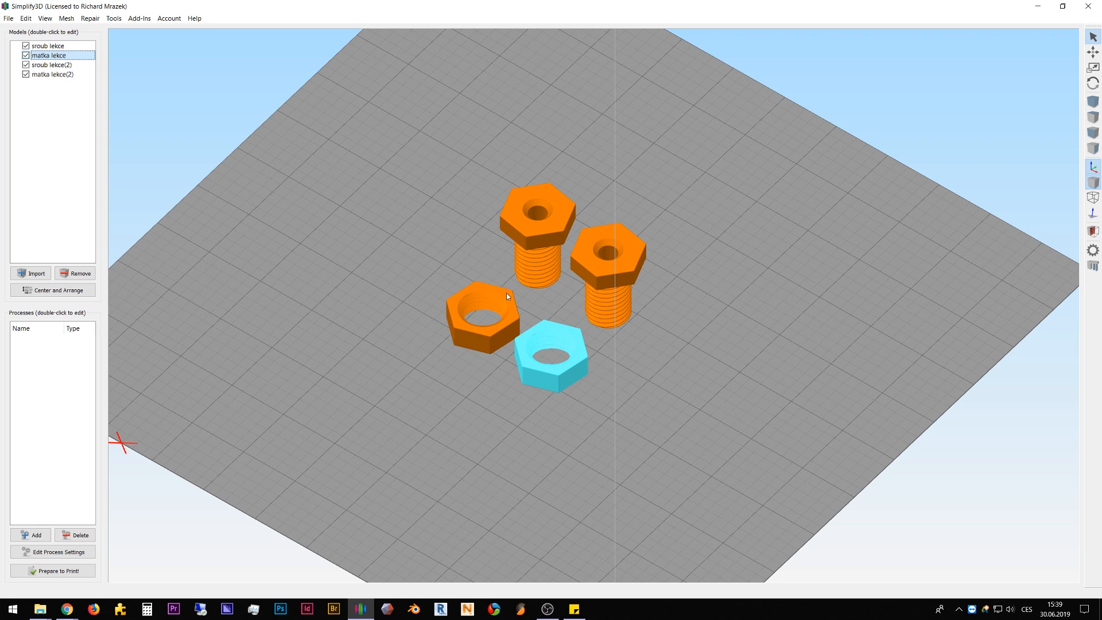
left_click(514, 327)
left_click(542, 238)
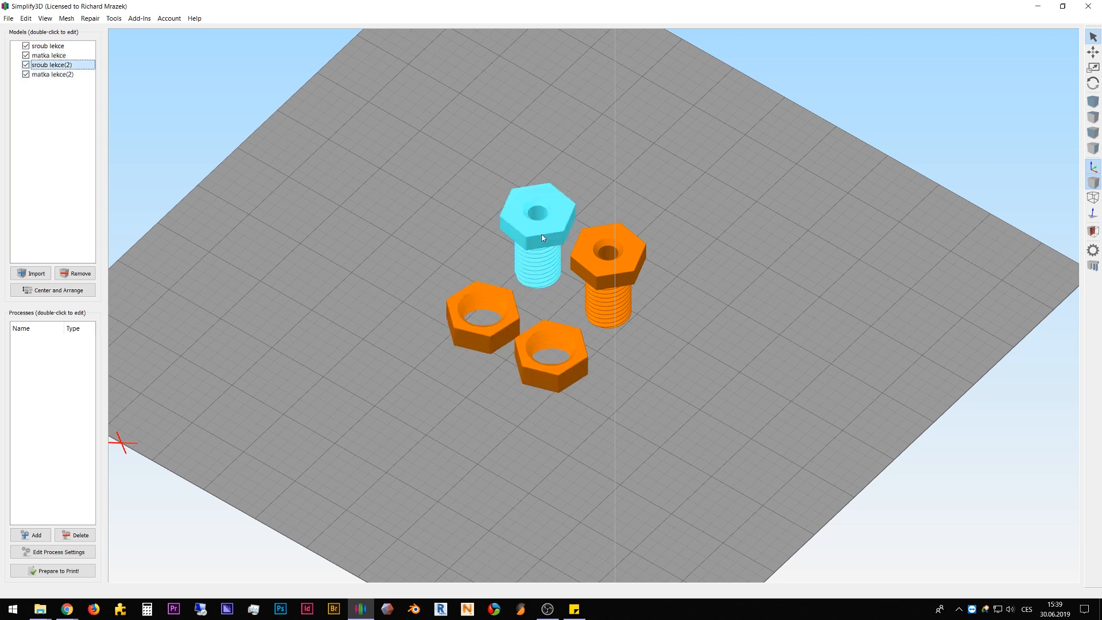
Step: Open the copied bolt's model properties, and try adding the other bolt to the selection before removing it again
double_click(543, 238)
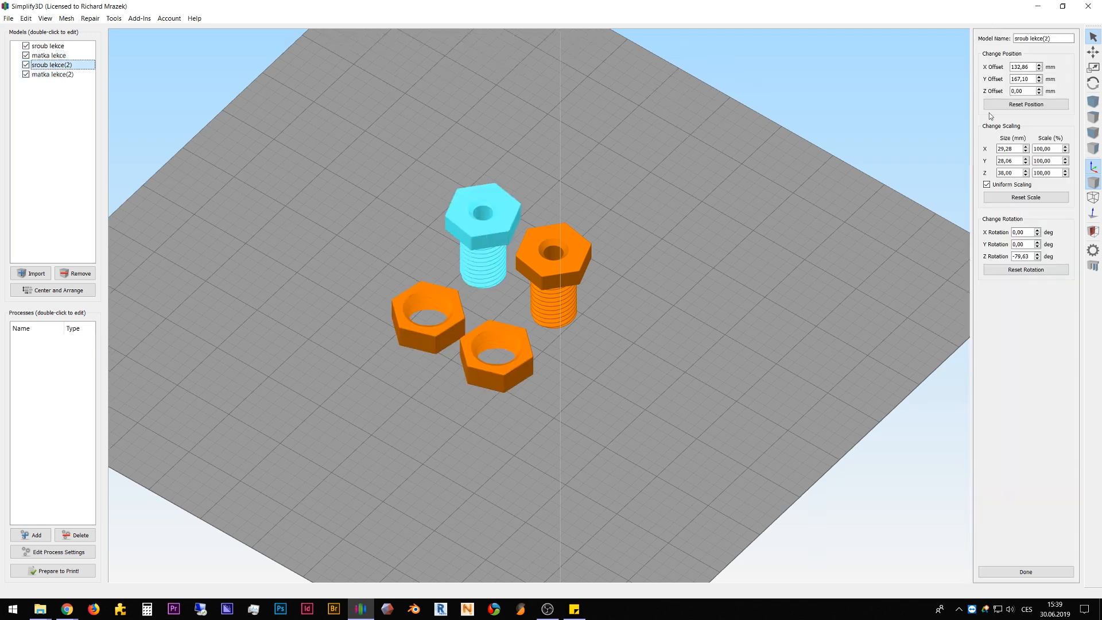
left_click(523, 249, "ctrl")
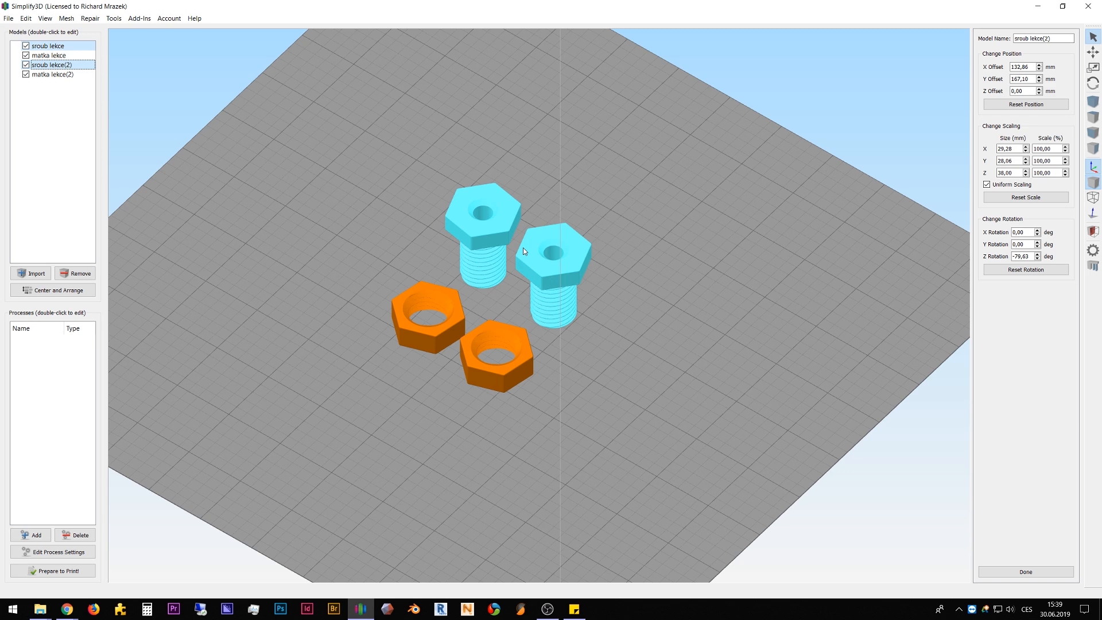
left_click(523, 251, "ctrl")
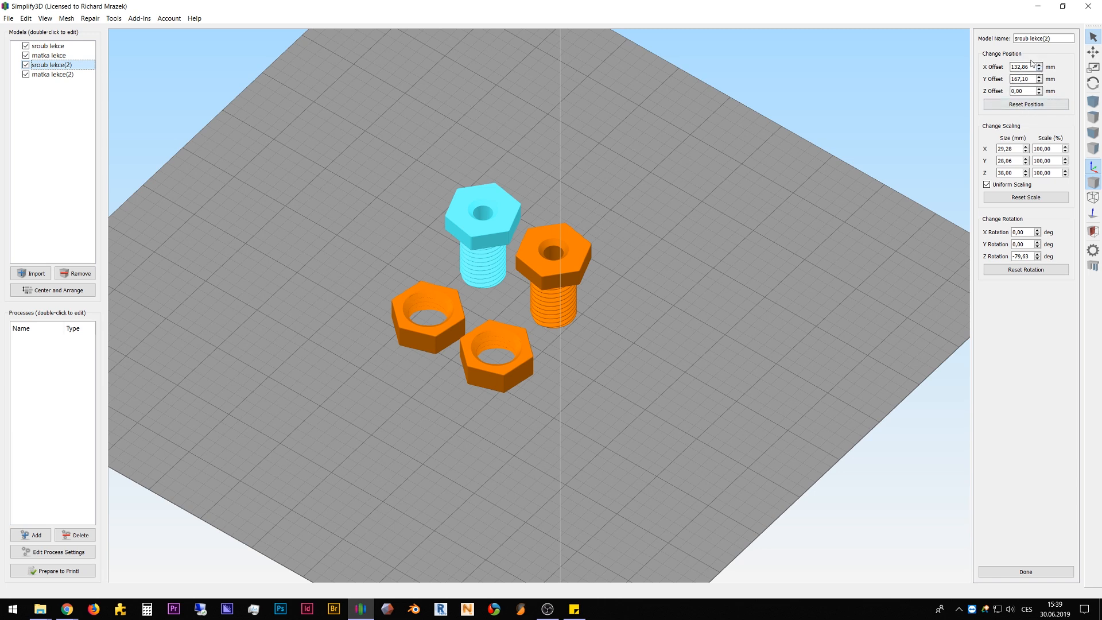
Step: Examine the copied bolt's X and Y offsets in relation to the origin and axes of the build plate
key("Tab")
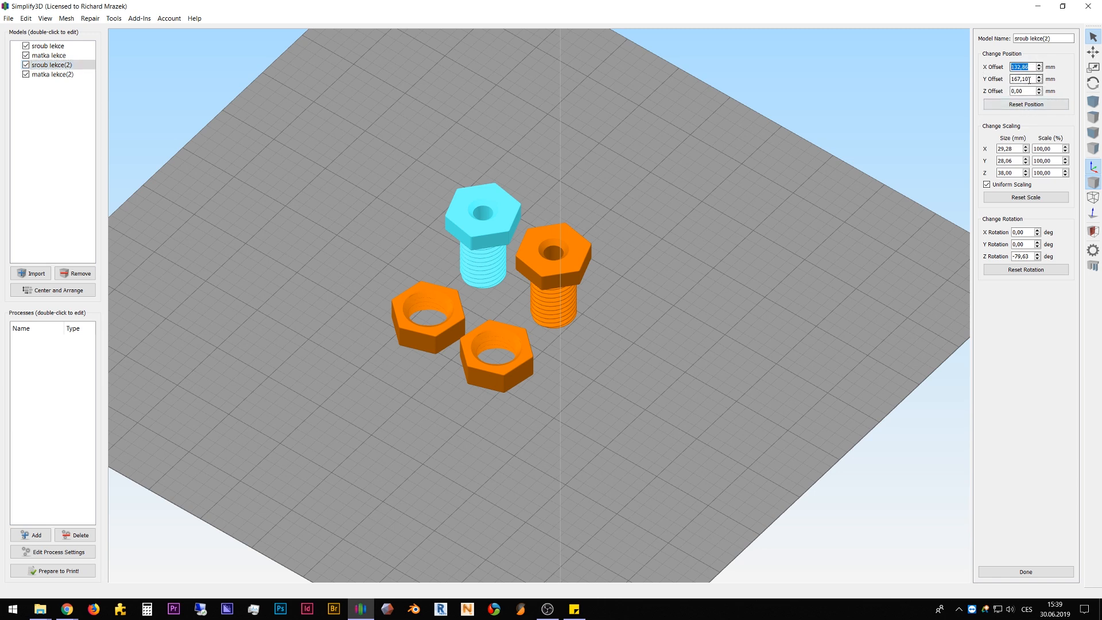
key("Tab")
scroll(691, 295, "down", 5)
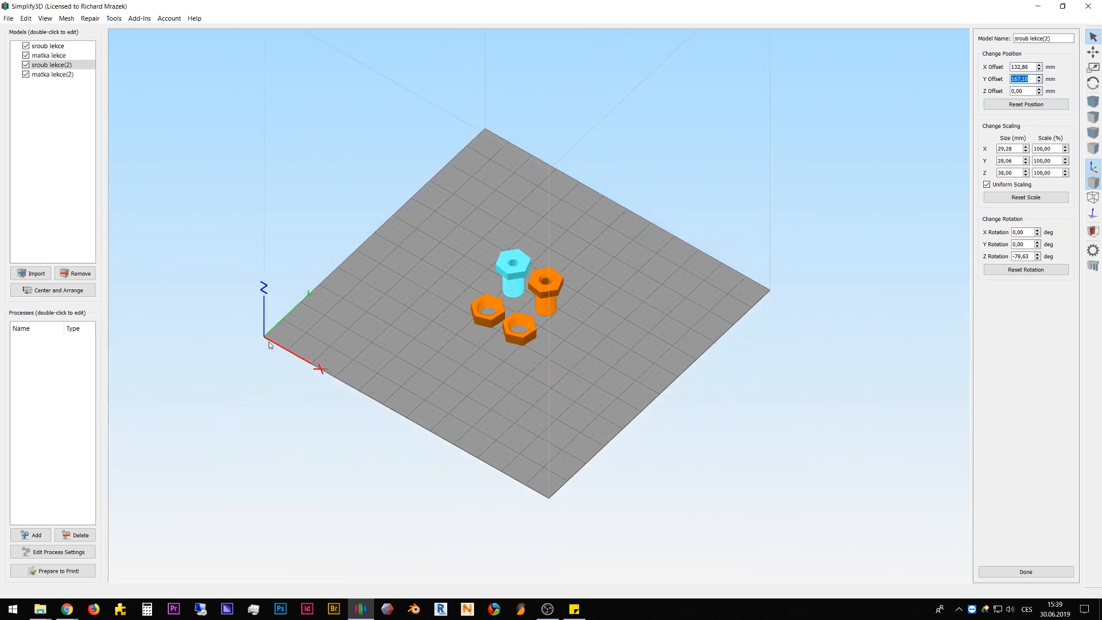
left_click_drag(364, 377, 481, 367)
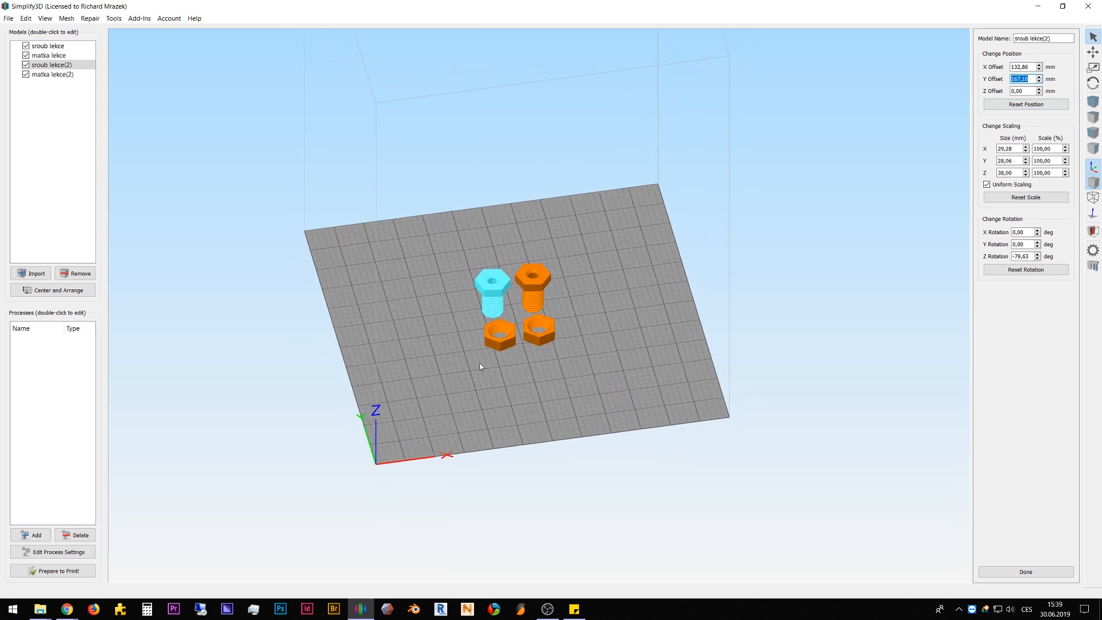
right_click_drag(480, 367, 485, 391)
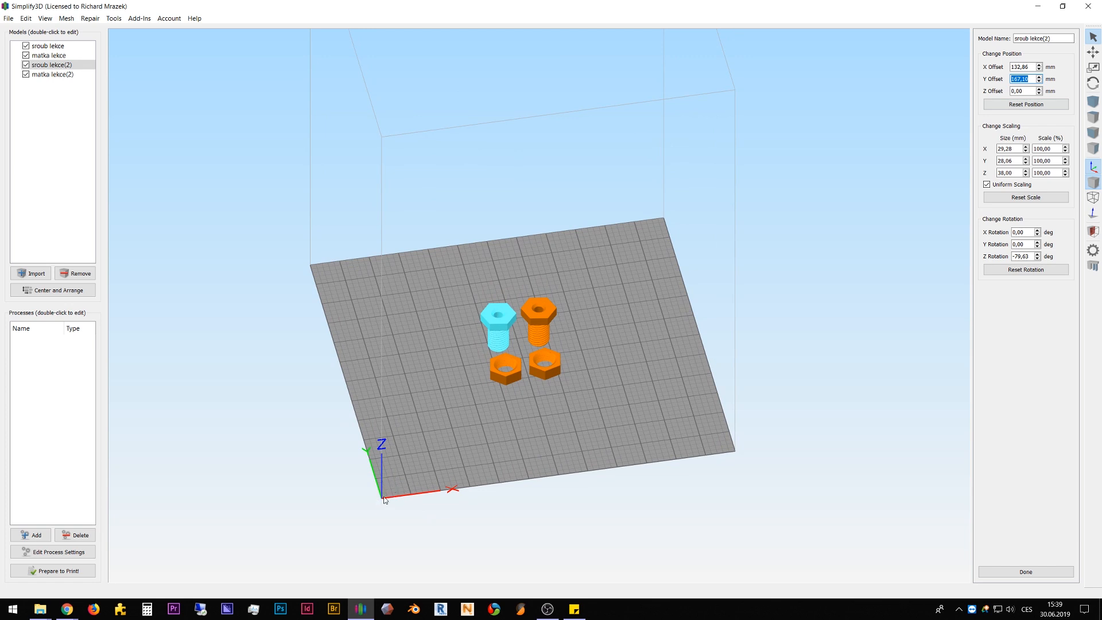
left_click_drag(338, 503, 758, 491)
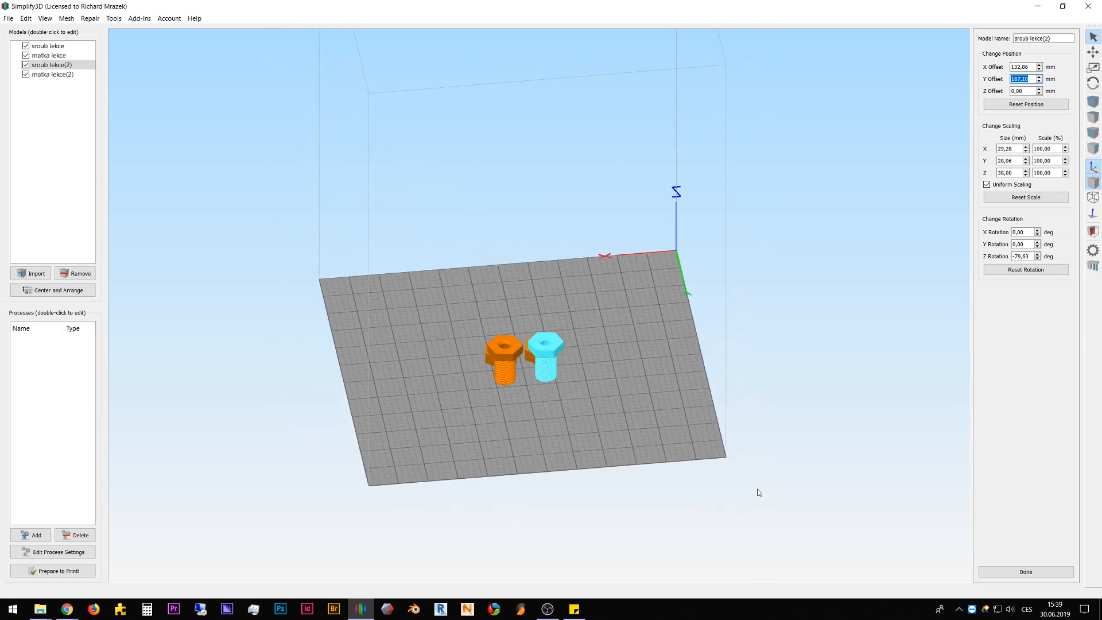
left_click_drag(498, 471, 498, 419)
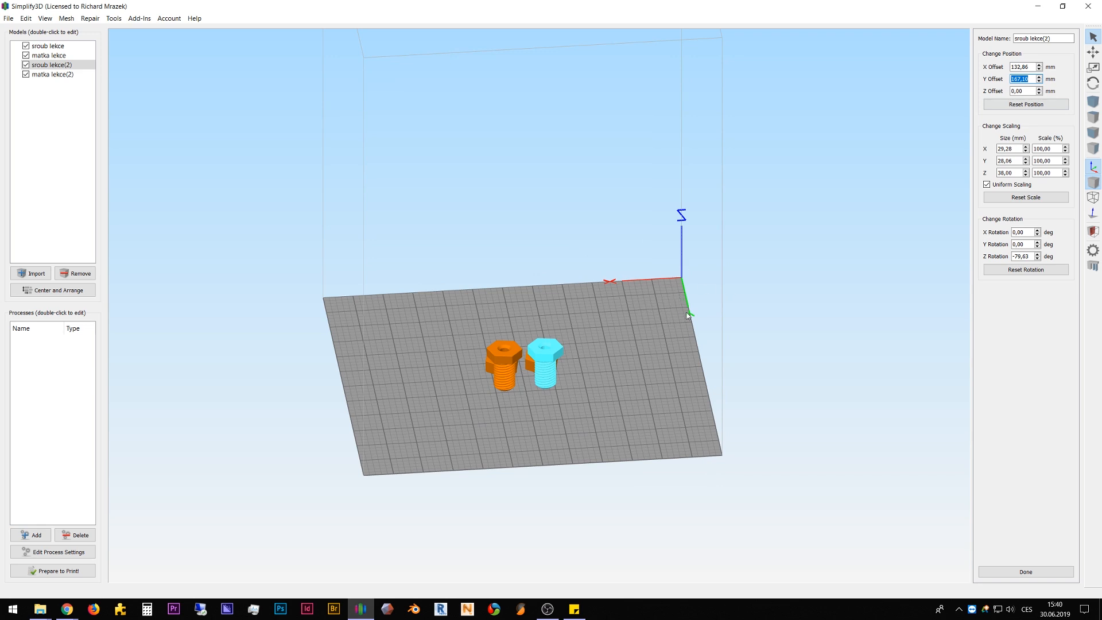
left_click_drag(706, 376, 348, 360)
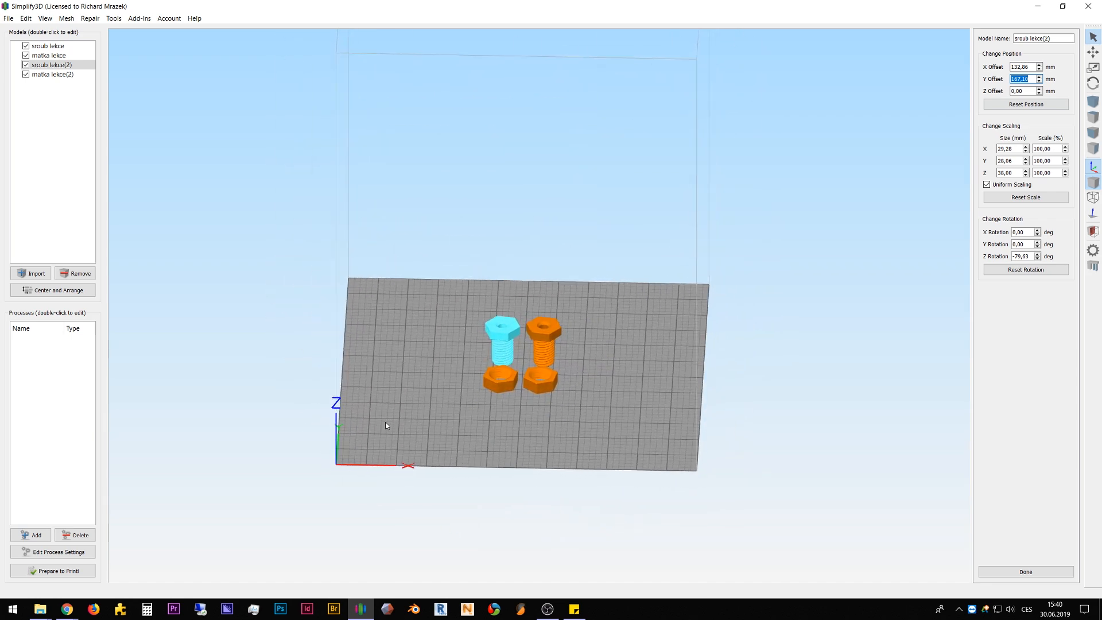
Step: Reset the copied bolt's position to the origin of the build plate
left_click_drag(1028, 67, 1000, 69)
key("Tab")
left_click(1008, 106)
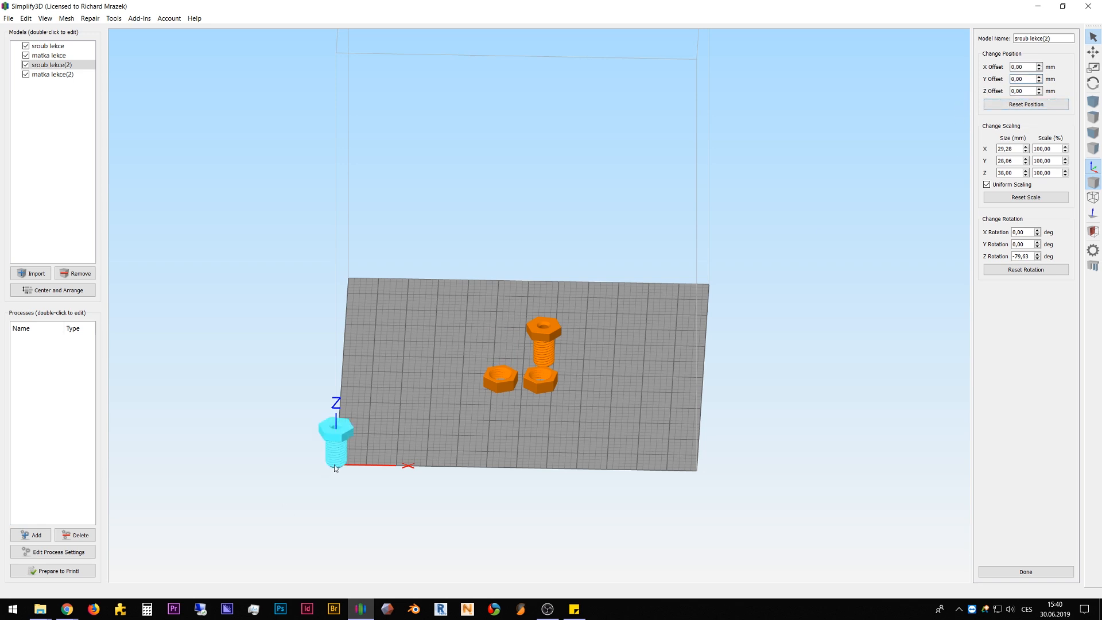
Step: Position the copied bolt at an X offset of 150 mm and a Y offset of 150 mm
left_click_drag(1026, 67, 957, 65)
type("150")
key("Tab")
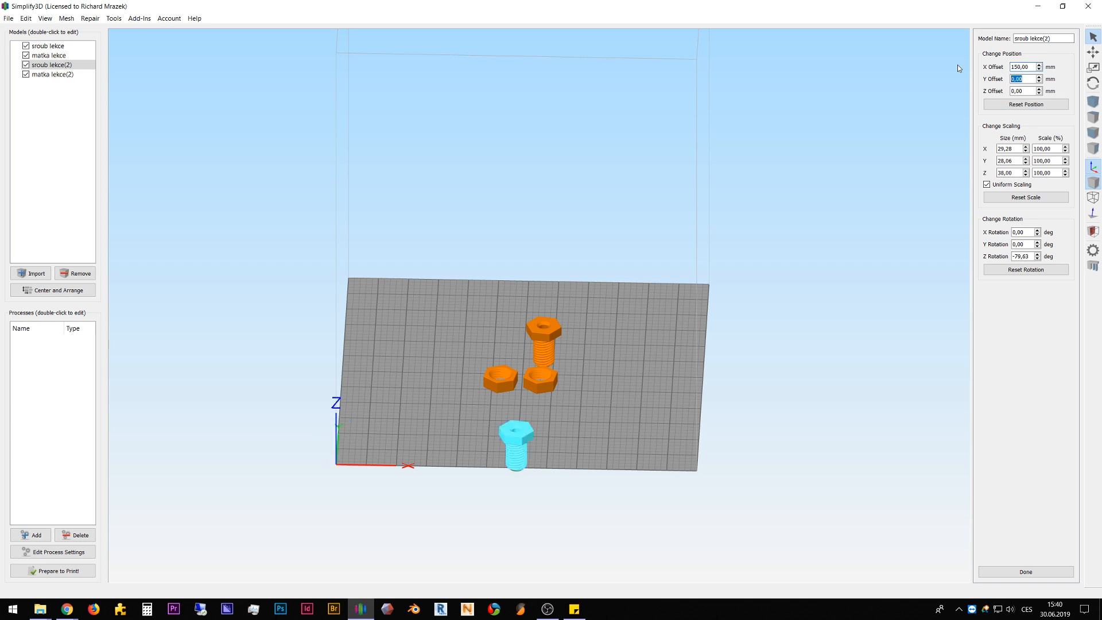
type("150")
key("Return")
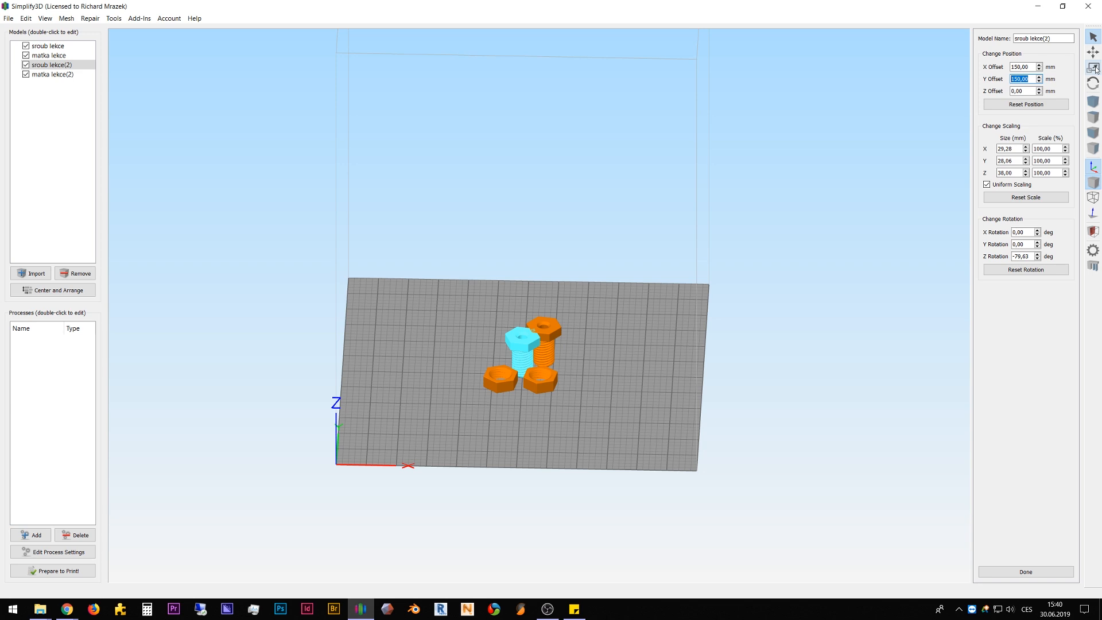
Step: Scale the copied bolt uniformly to 150%
left_click(1057, 148)
type("150")
key("Return")
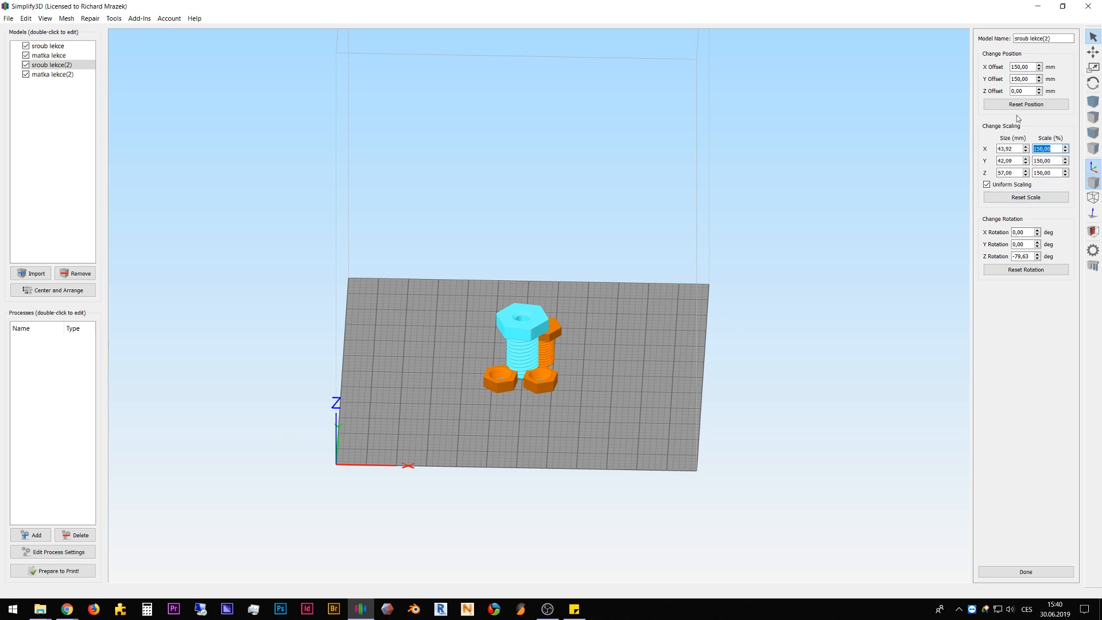
Step: Close the model properties and move the copied bolt away from the others, toward the rear of the plate
left_click(1025, 571)
key("t")
left_click_drag(576, 352, 514, 327)
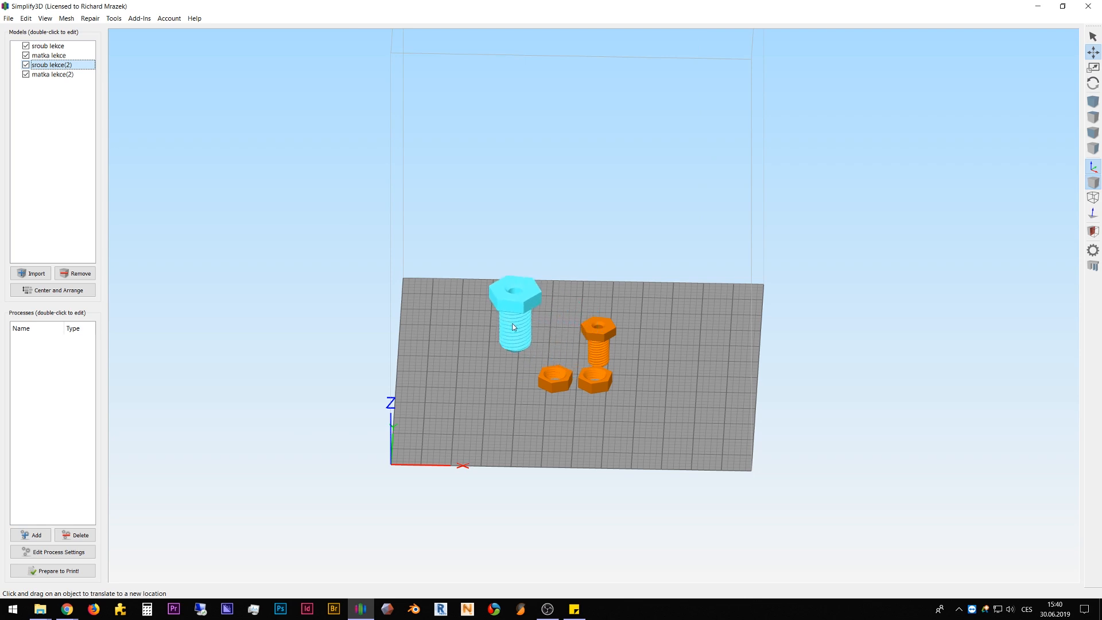
Step: Turn off uniform scaling for the copied bolt, stretch it to 300% in Z, and reset its scale
double_click(513, 327)
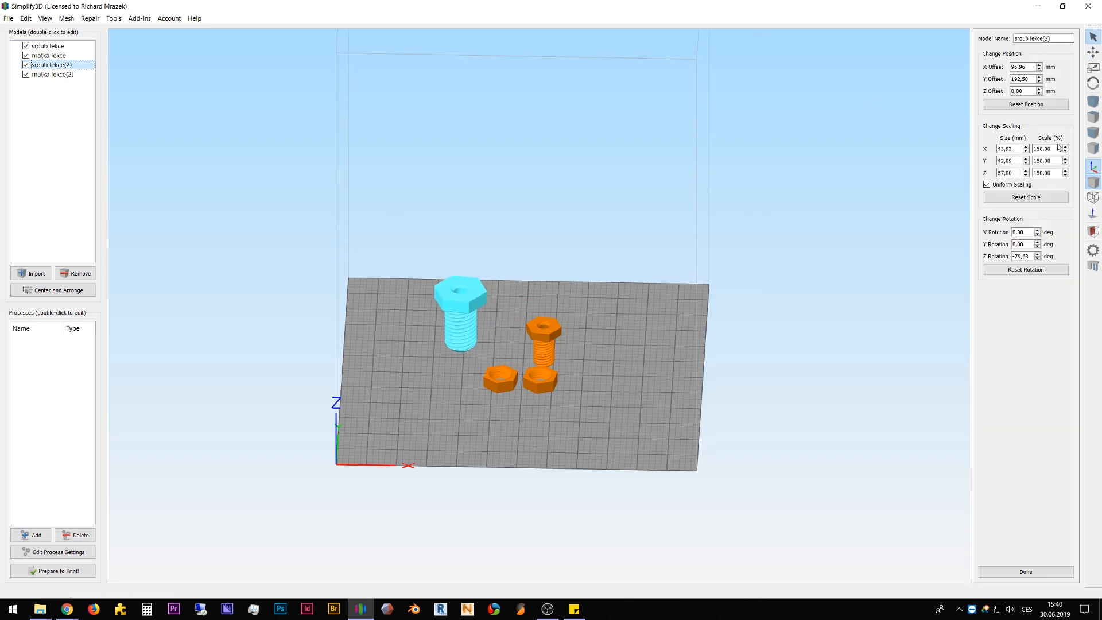
left_click(1004, 185)
left_click_drag(1057, 172, 1020, 171)
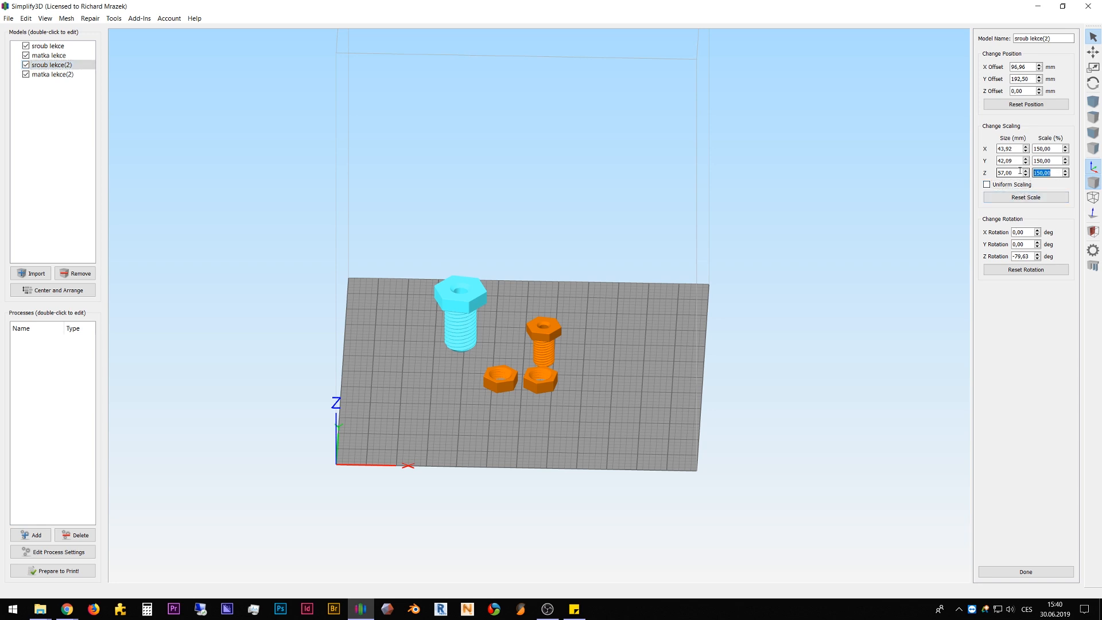
type("300")
key("Return")
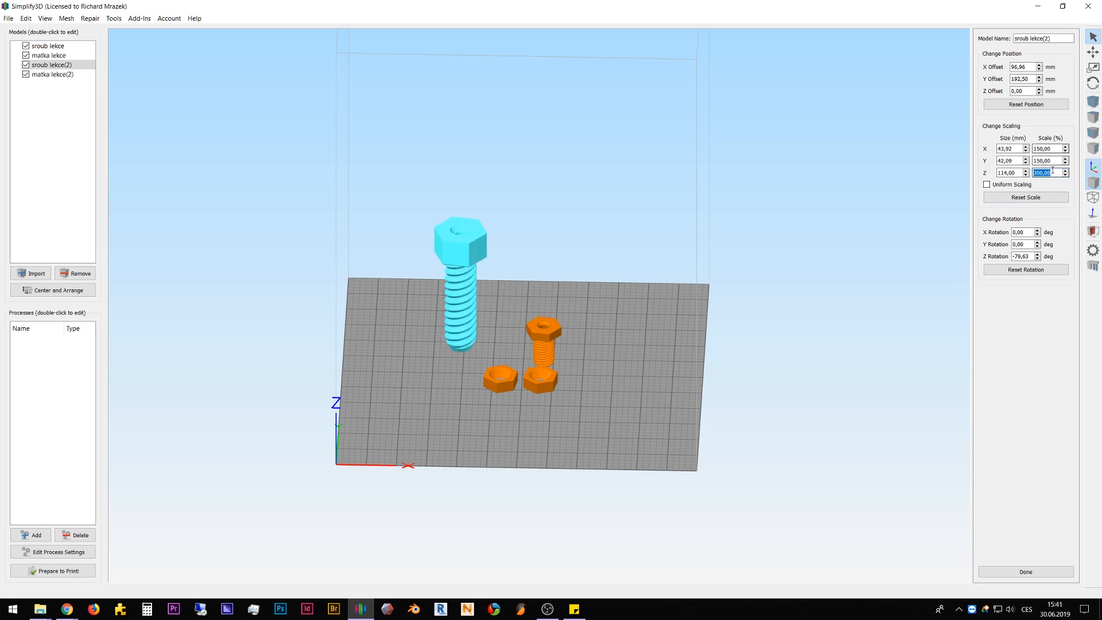
left_click(1048, 199)
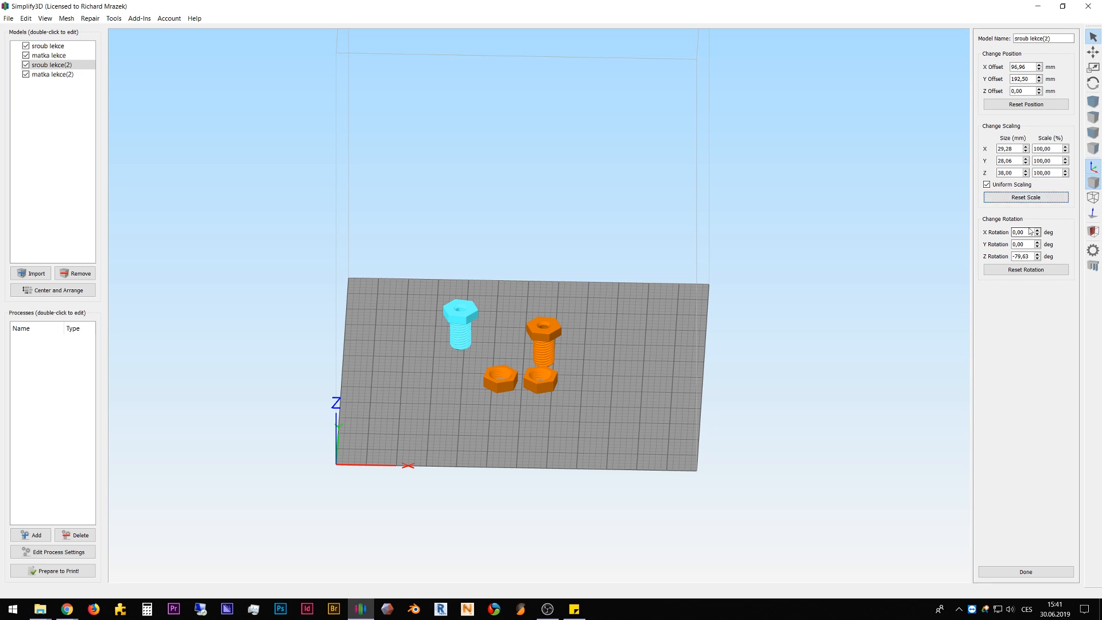
Step: Rotate the copied bolt 50 degrees about X and 30 degrees about Y, and close its model properties
left_click_drag(541, 486, 697, 405)
key("Tab")
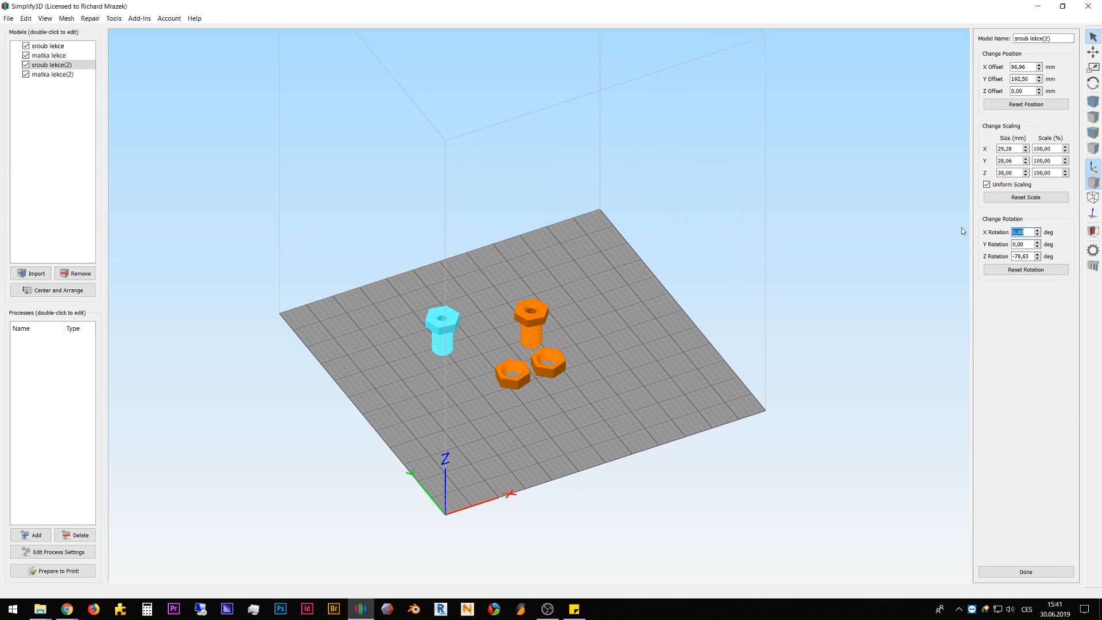
type("50")
key("Return")
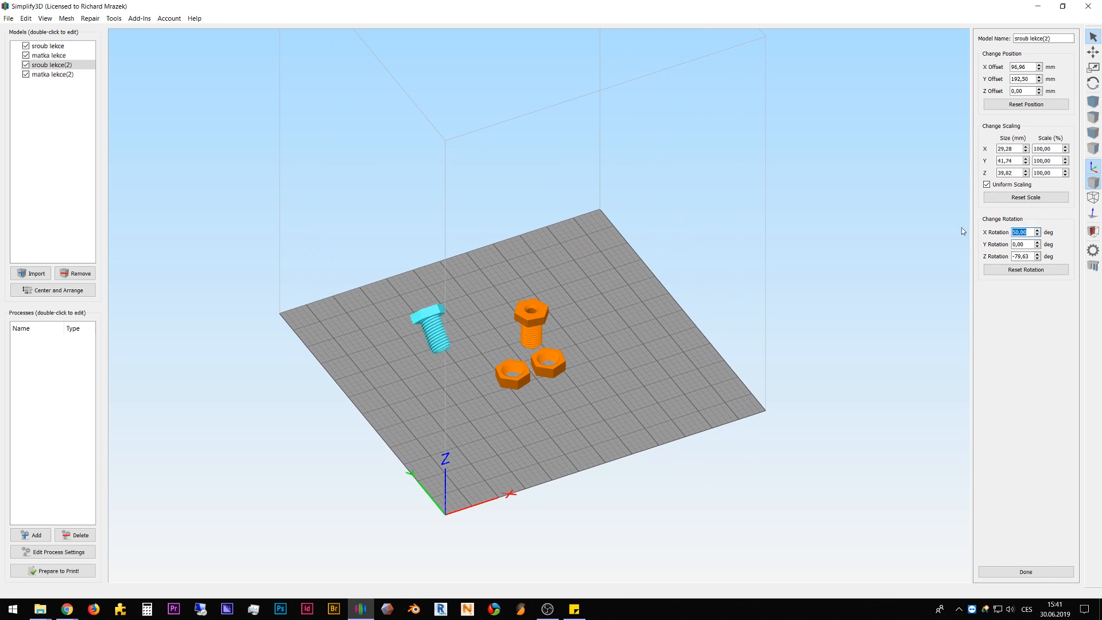
key("Tab")
type("30")
key("Return")
left_click_drag(461, 452, 613, 402)
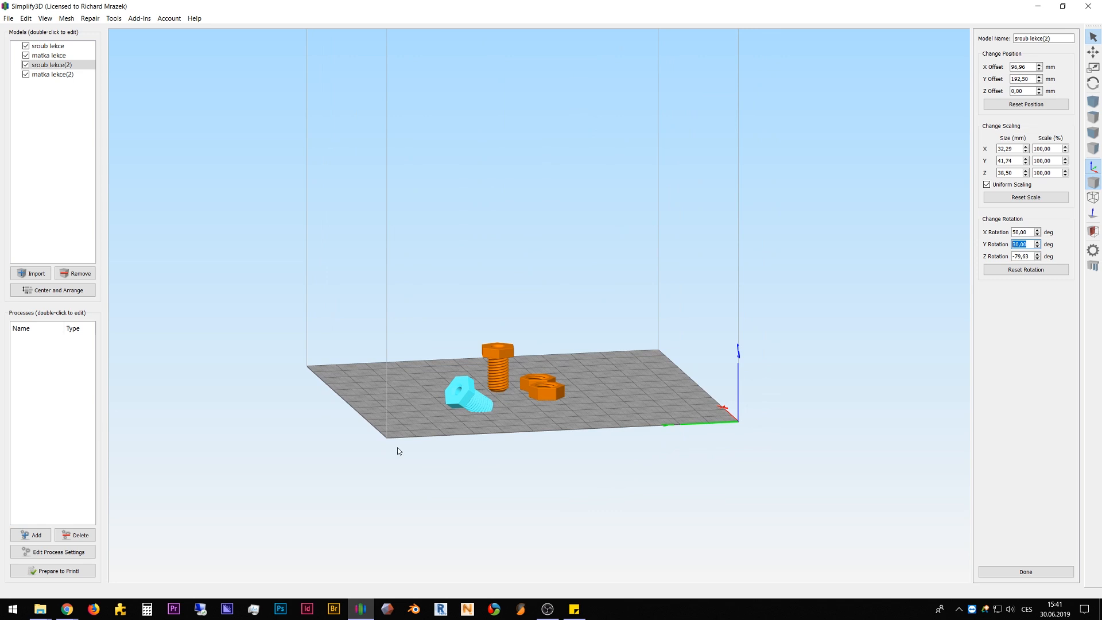
scroll(450, 449, "up", 3)
left_click(1018, 578)
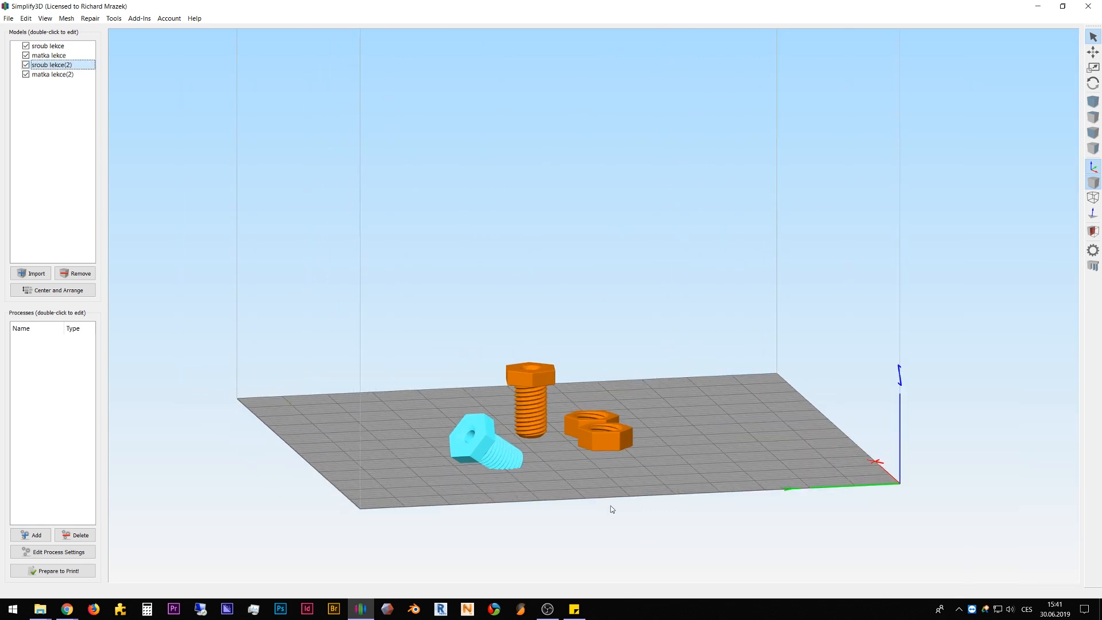
Step: Inspect the tilted bolt up close, and select the upright bolt
scroll(625, 521, "up", 3)
right_click_drag(541, 522, 630, 408)
left_click_drag(630, 408, 480, 349)
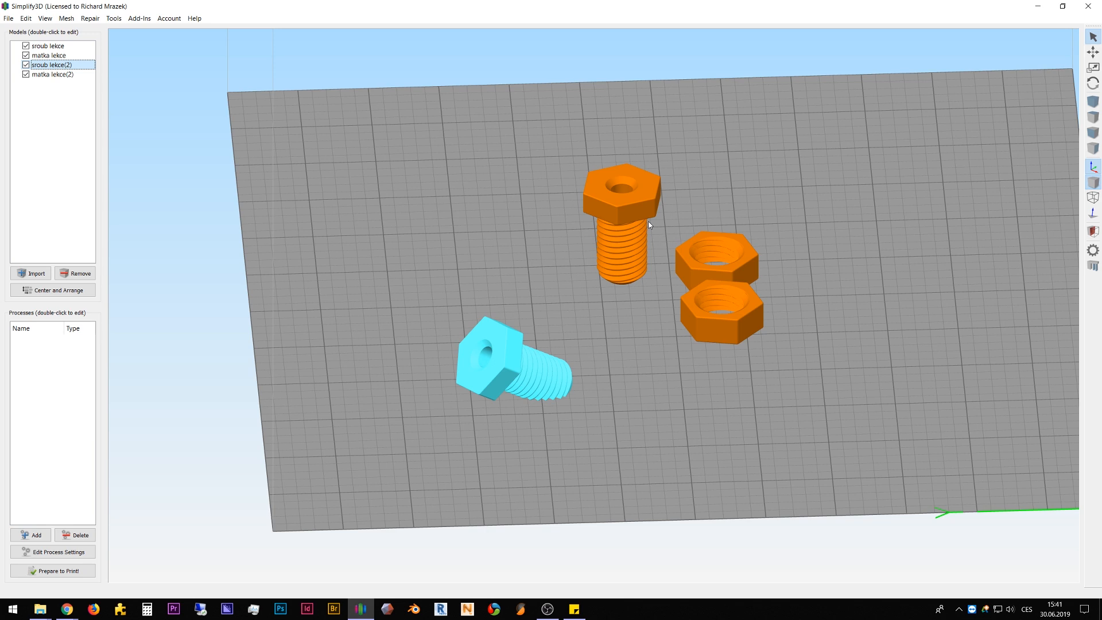
left_click(634, 208)
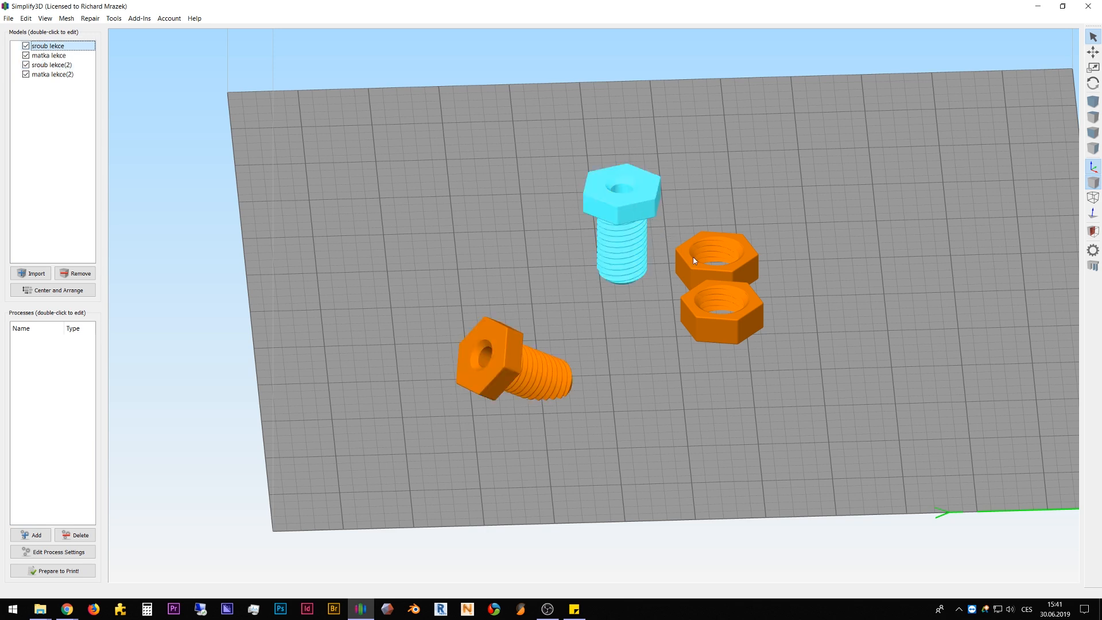
Step: Add both nuts to the selection with the upright bolt, and hide everything except the copied bolt
left_click(705, 273, "ctrl")
left_click(703, 309, "ctrl")
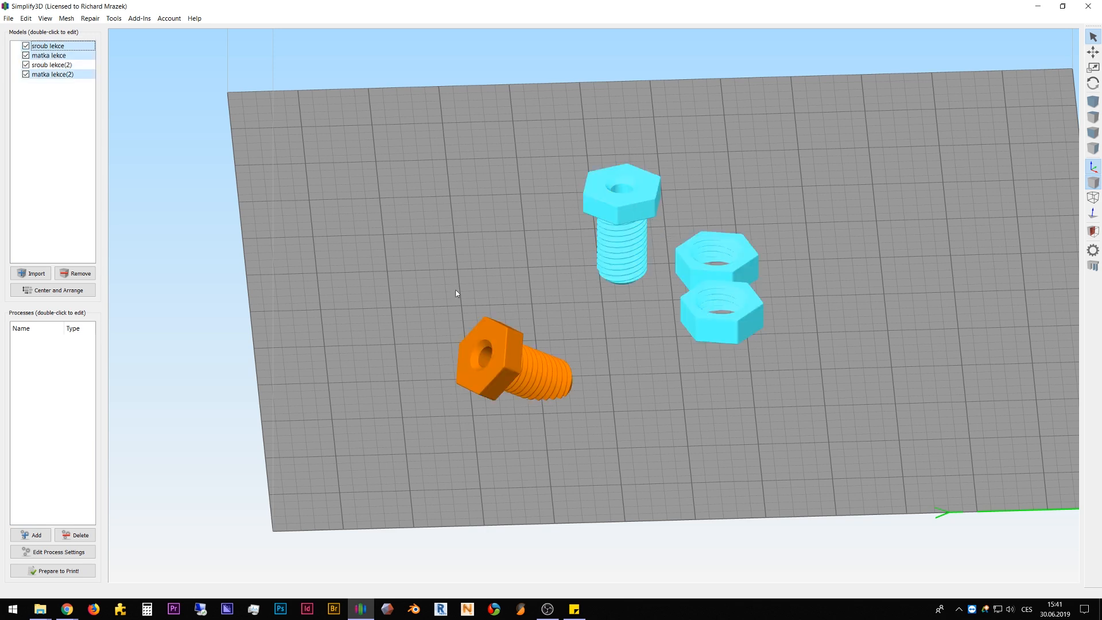
left_click(26, 46)
left_click(25, 56)
left_click(26, 74)
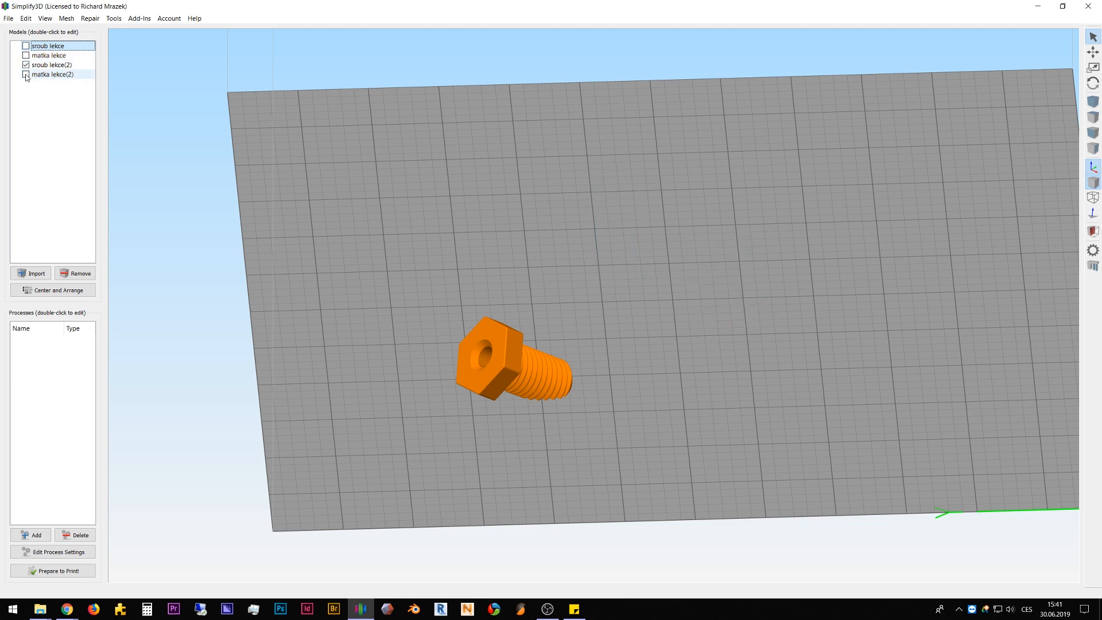
mouse_move(363, 384)
left_mouse_down()
mouse_move(370, 317)
mouse_move(368, 378)
left_mouse_up()
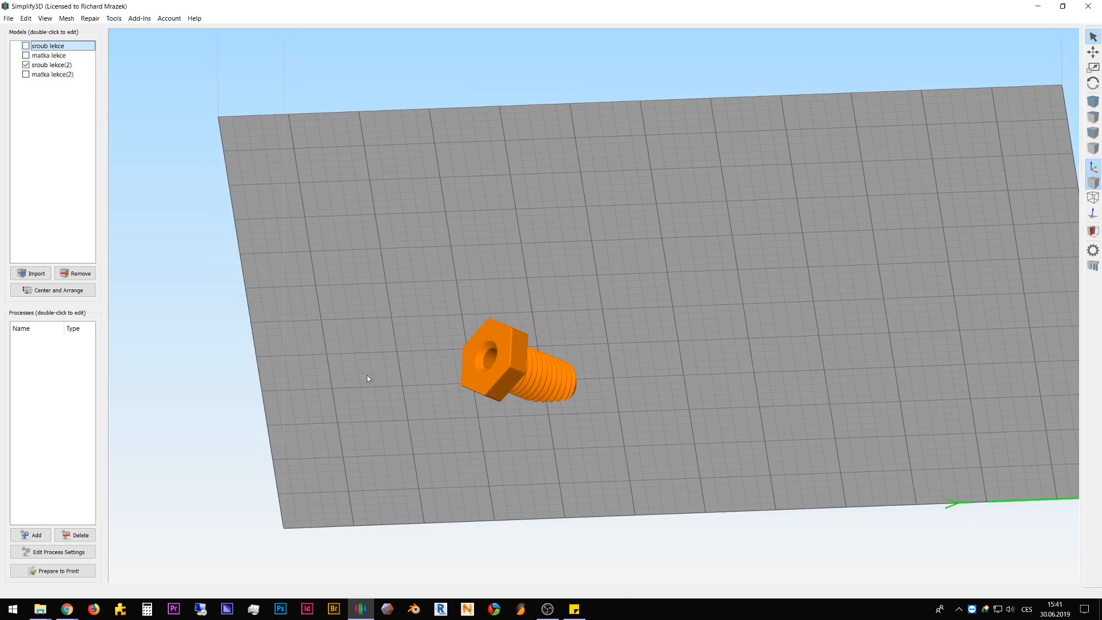
Step: Show the upright bolt and both nuts again, and hide them once more
left_click(25, 46)
left_click(25, 55)
left_click(26, 74)
left_click(26, 74)
left_click(35, 55)
left_click(25, 46)
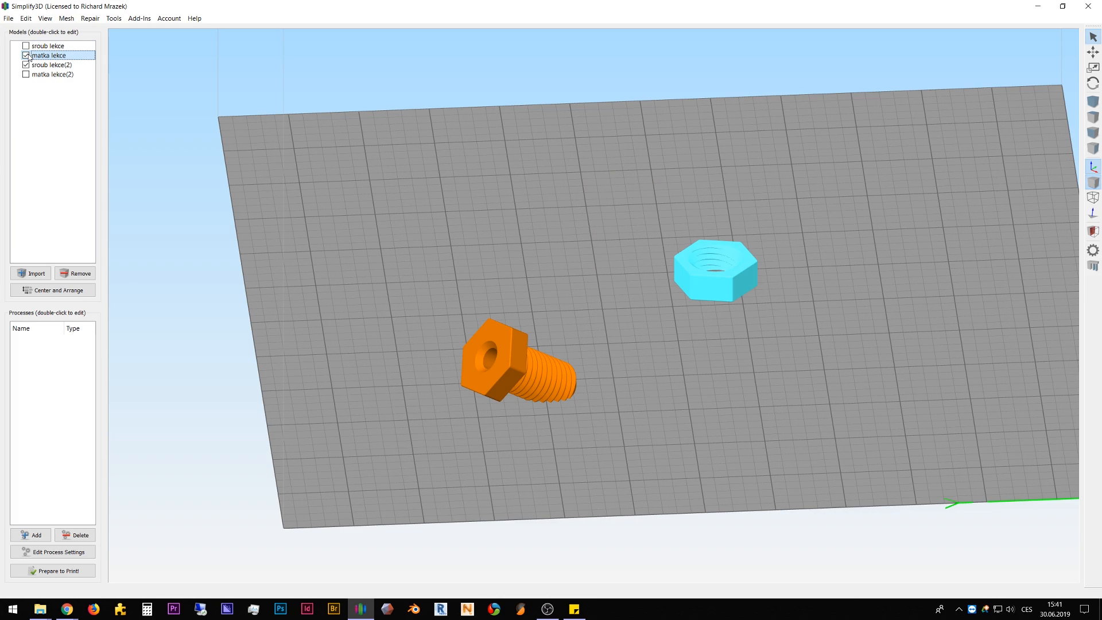
left_click(25, 55)
left_click_drag(362, 438, 489, 387)
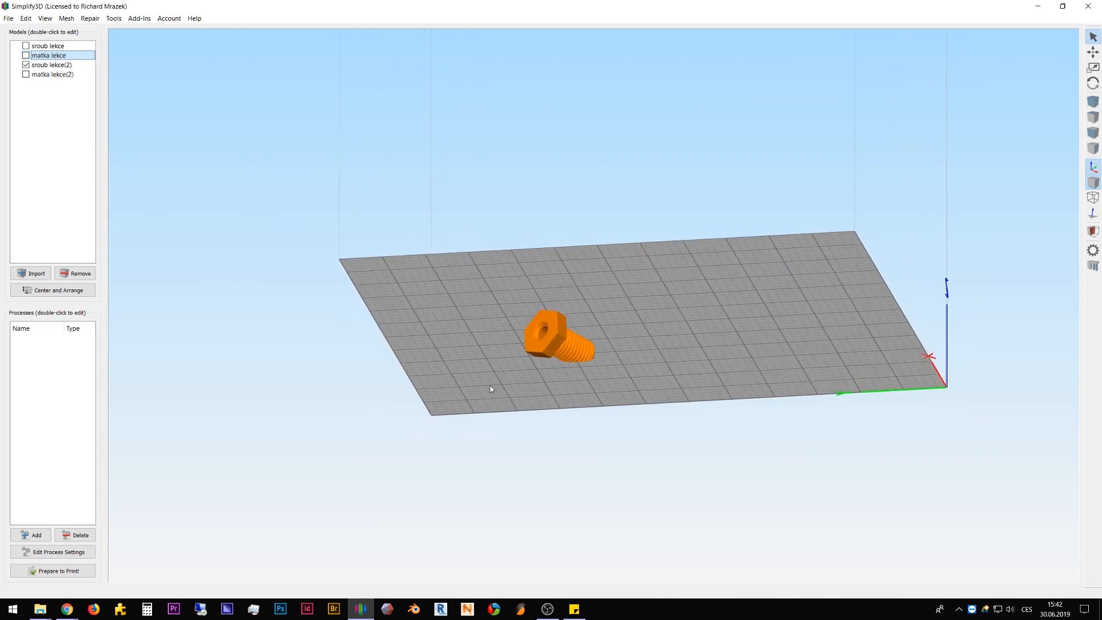
Step: Select the tilted bolt sroub lekce(2) and drop it to the table
left_click(26, 18)
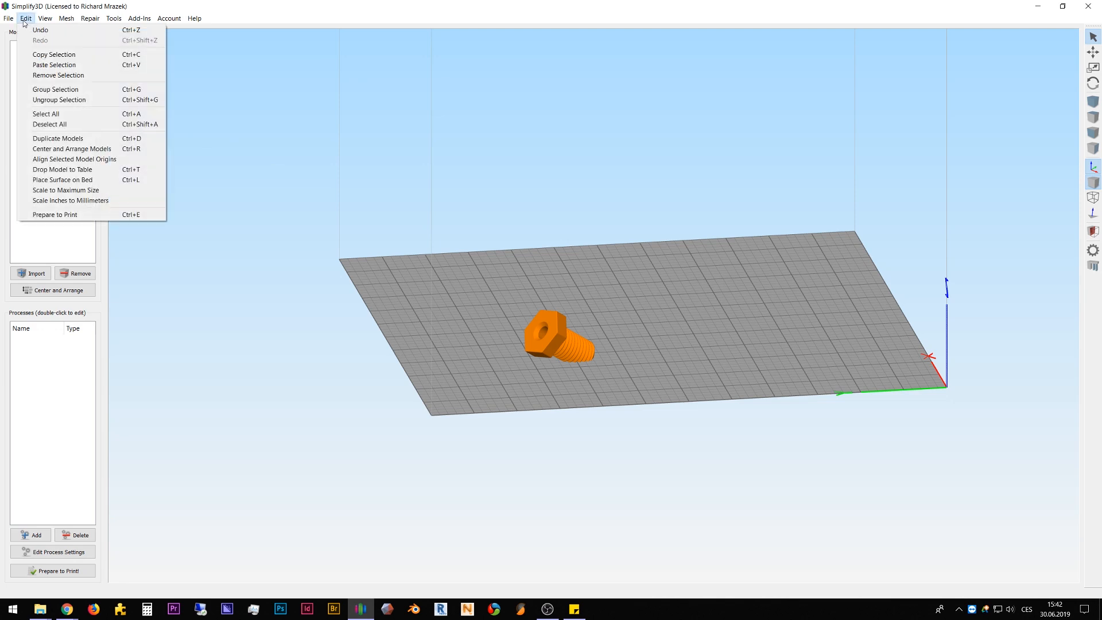
left_click(106, 170)
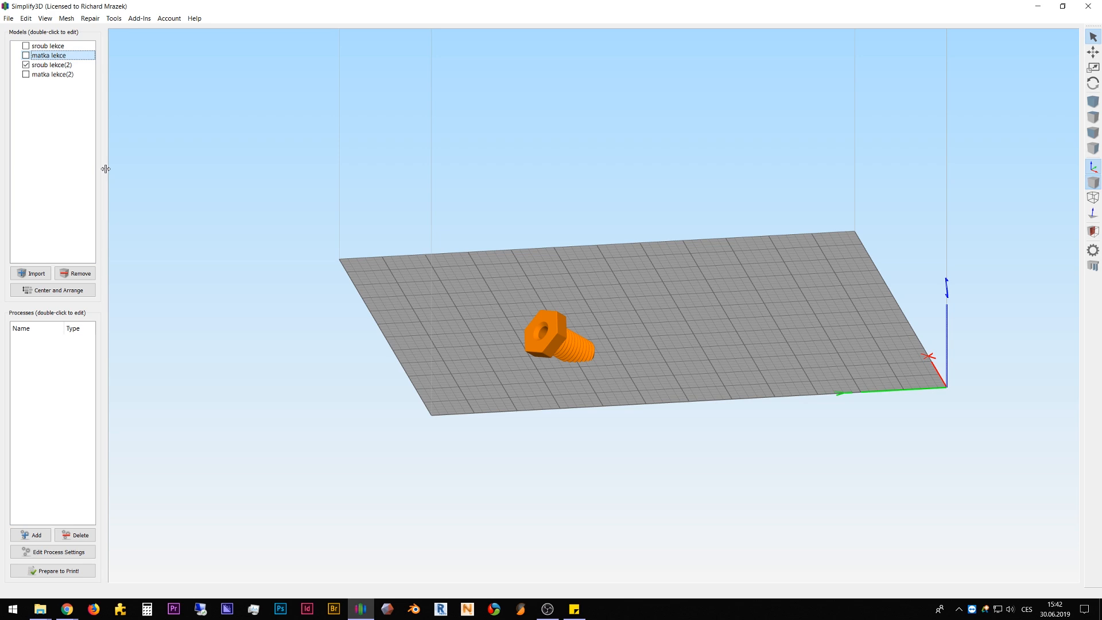
left_click(550, 329)
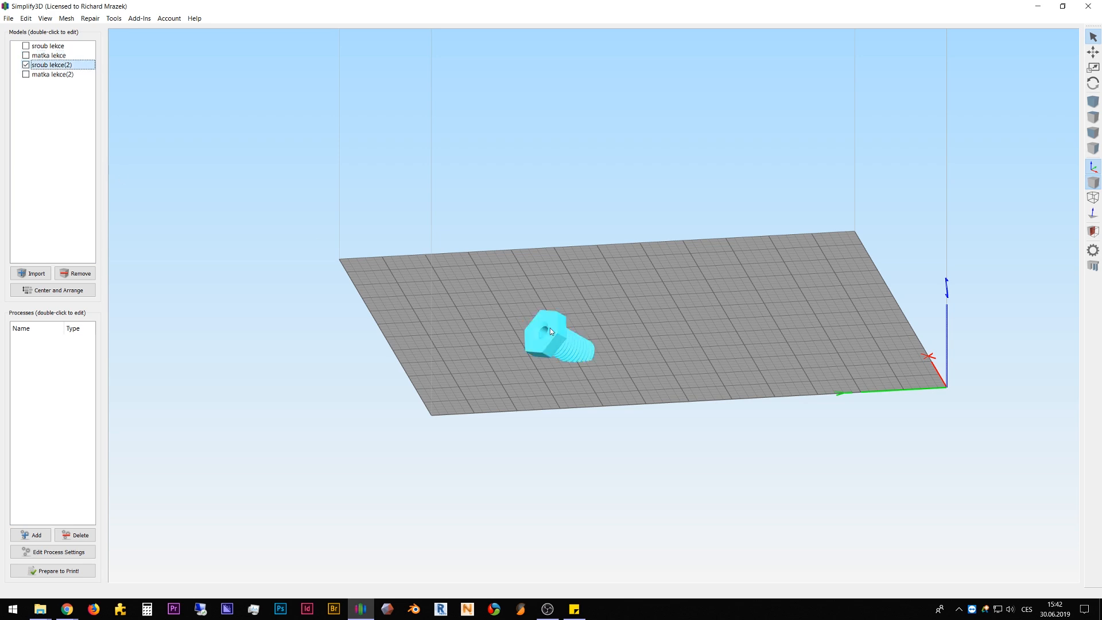
left_click(26, 18)
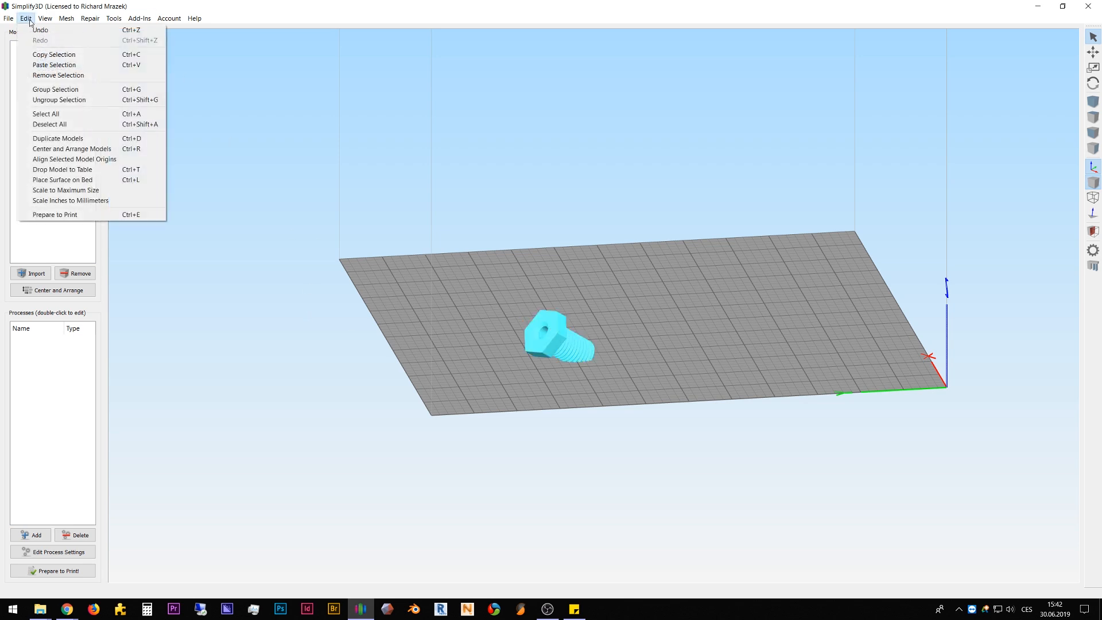
left_click(86, 170)
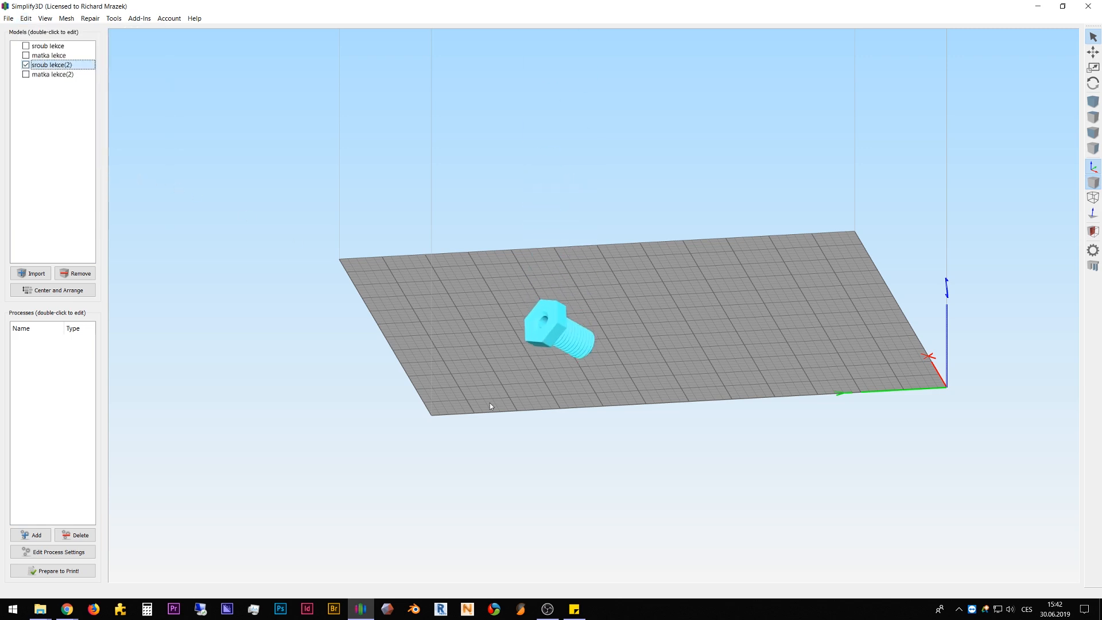
Step: Examine from the side where the tilted bolt touches the build plate, and return to an angled view
key("ctrl+3")
key("ctrl+4")
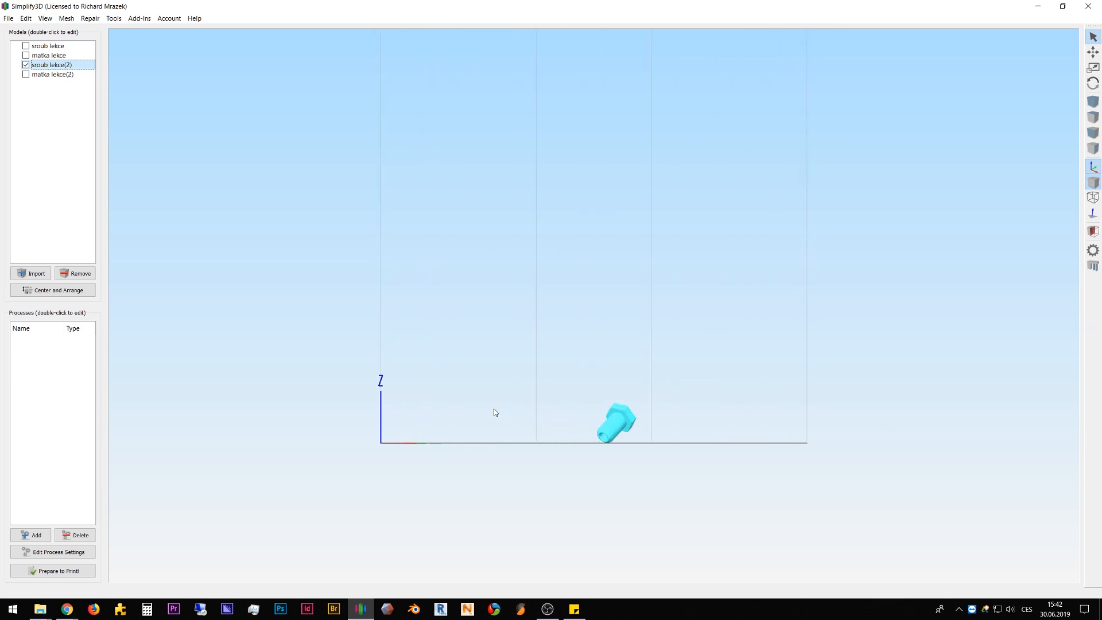
scroll(767, 453, "up", 3)
scroll(767, 453, "up", 2)
right_click_drag(721, 407, 634, 282)
scroll(603, 345, "up", 5)
scroll(589, 369, "up", 2)
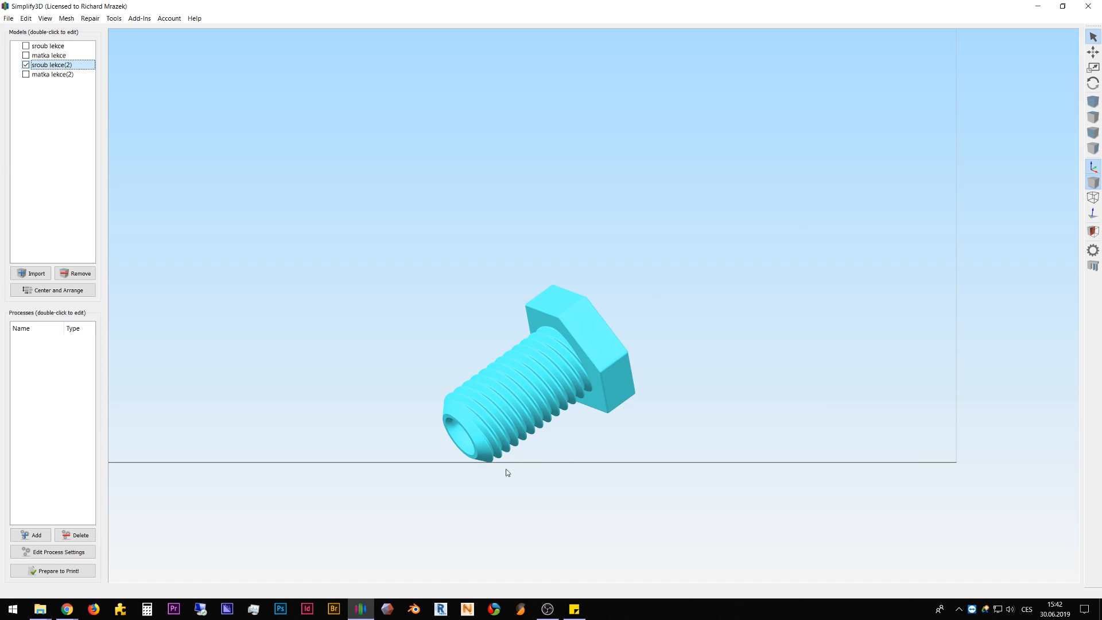
scroll(603, 422, "down", 5)
left_click_drag(658, 363, 447, 467)
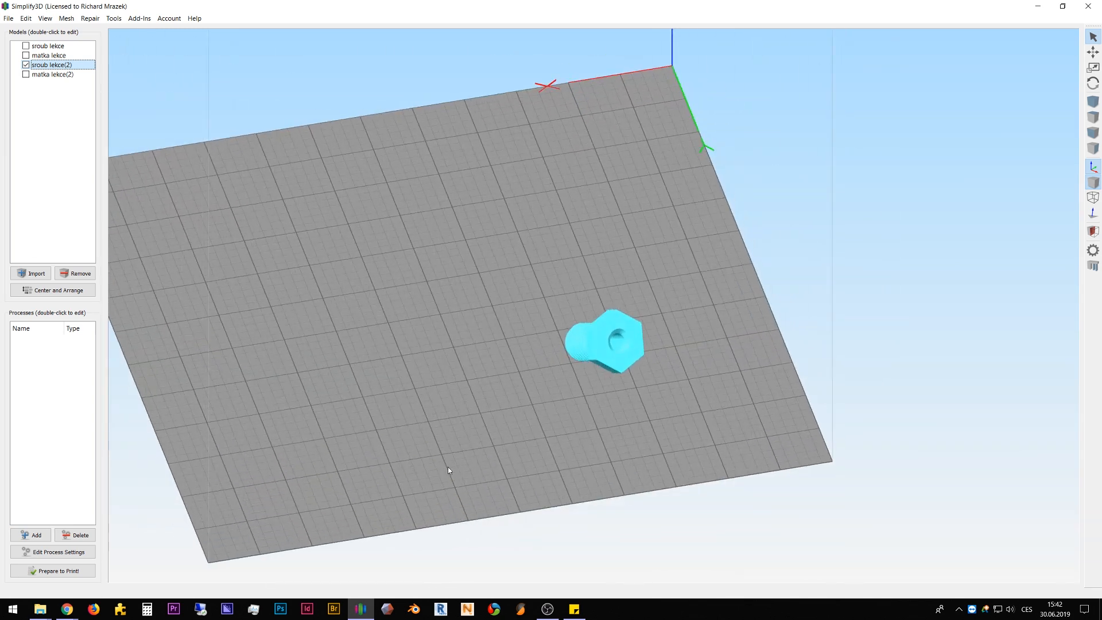
Step: Undo the recent position changes of the tilted bolt
left_click(26, 18)
left_click(194, 140)
key("ctrl+z")
key("ctrl+z")
key("ctrl+z")
key("ctrl+z")
key("ctrl+z")
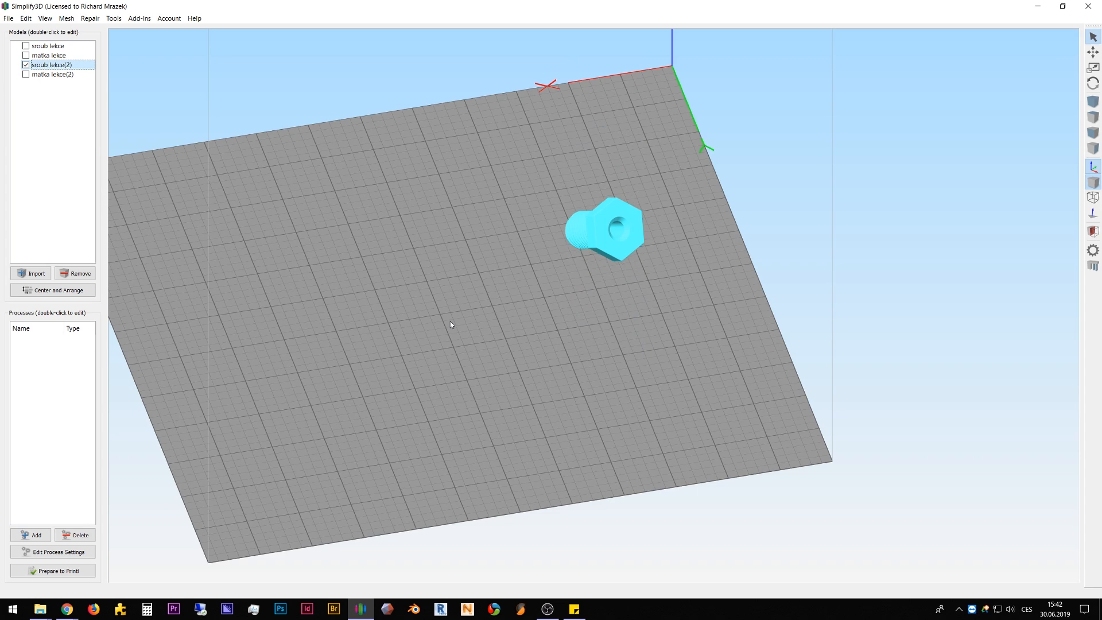
key("ctrl+z")
key("ctrl+z")
key("ctrl+z")
key("ctrl+z")
key("ctrl+z")
key("ctrl+z")
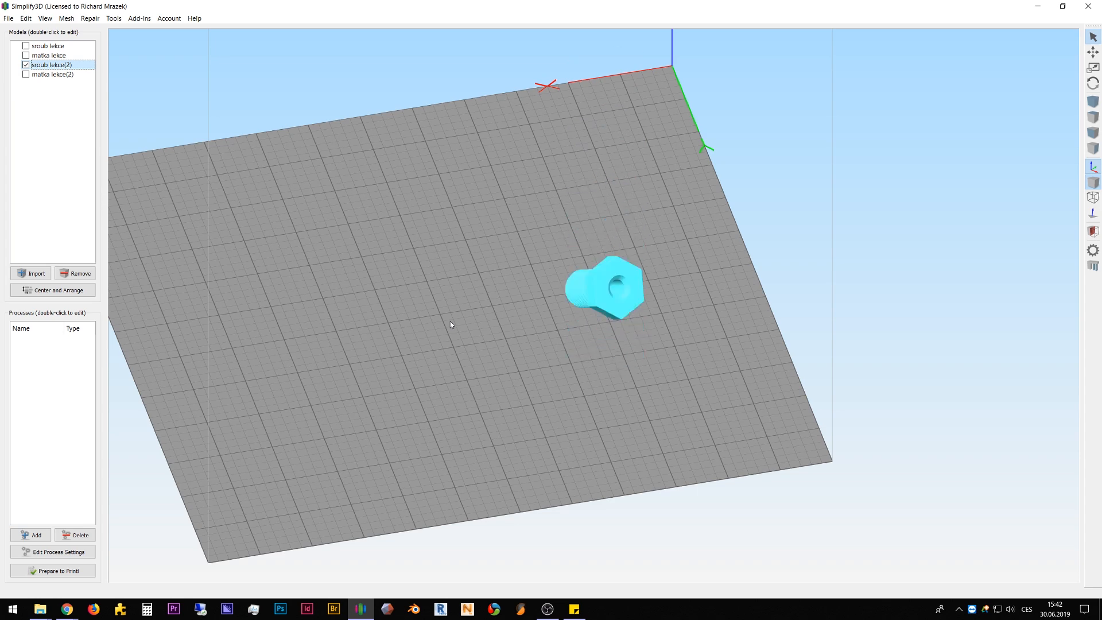
Step: Use Place Surface on Bed to set the tilted bolt on the flat end face of its head
left_click_drag(524, 421, 334, 406)
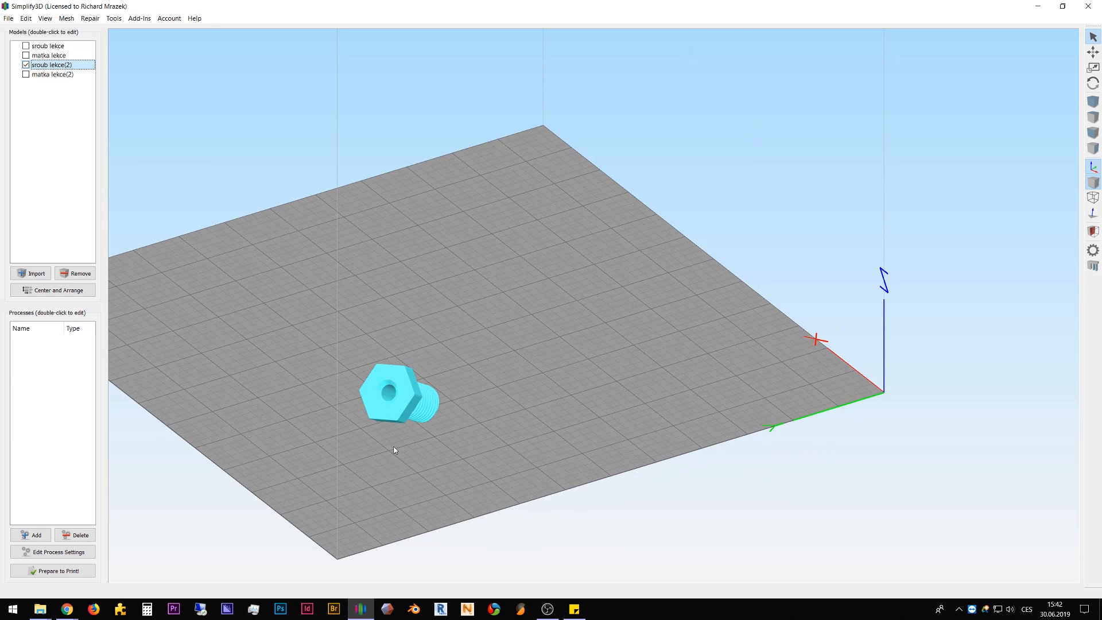
scroll(394, 447, "up", 3)
middle_click_drag(394, 446, 660, 288)
scroll(514, 371, "up", 3)
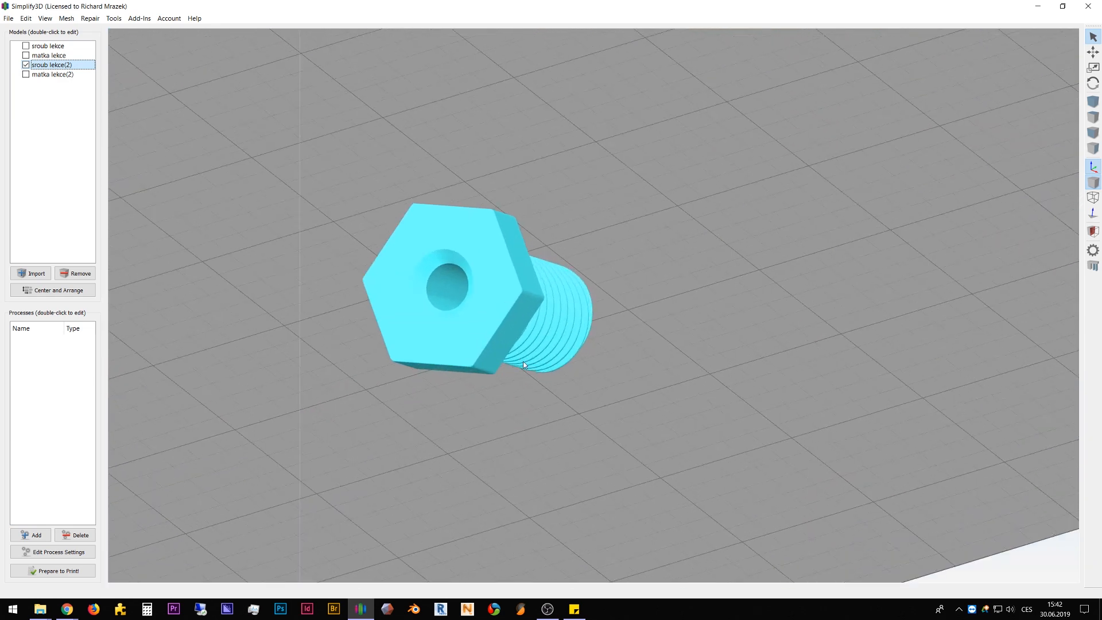
left_click_drag(634, 346, 560, 401)
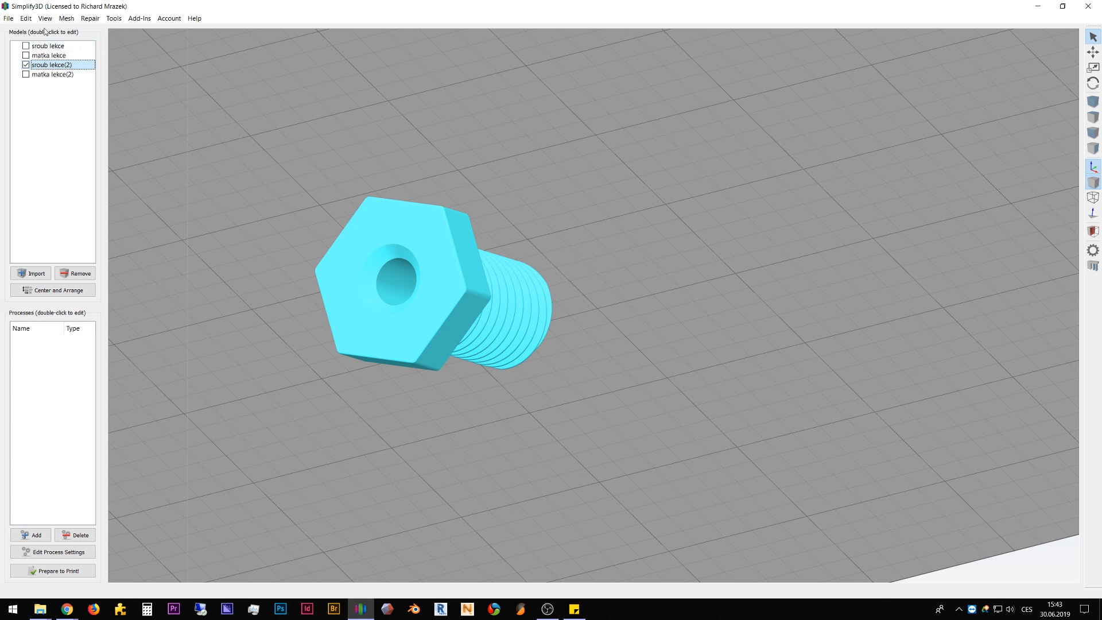
left_click(26, 18)
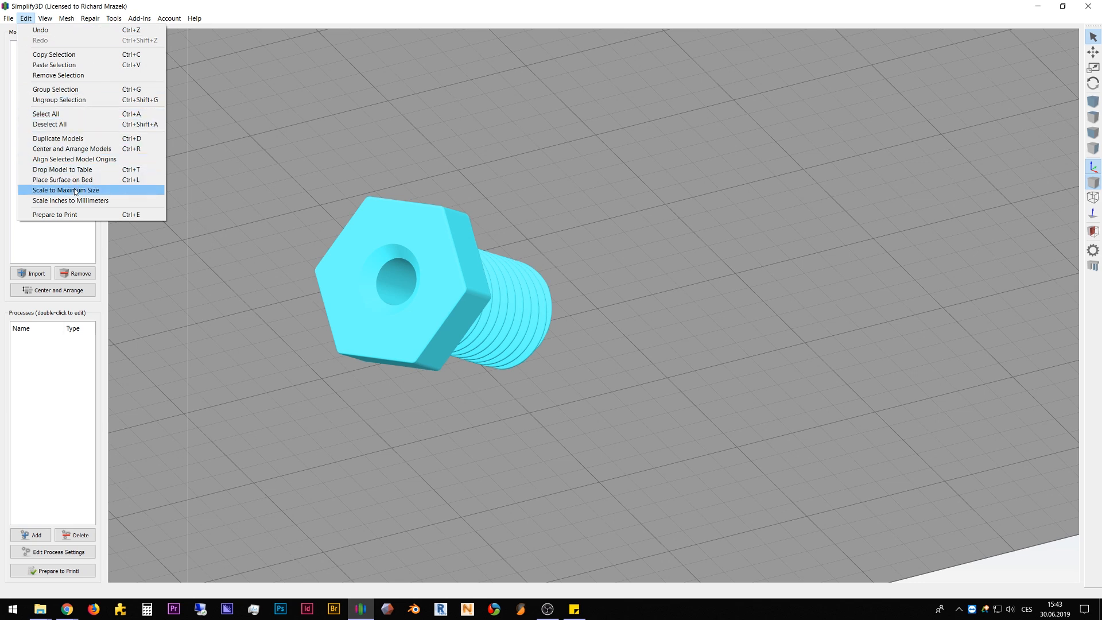
left_click(106, 182)
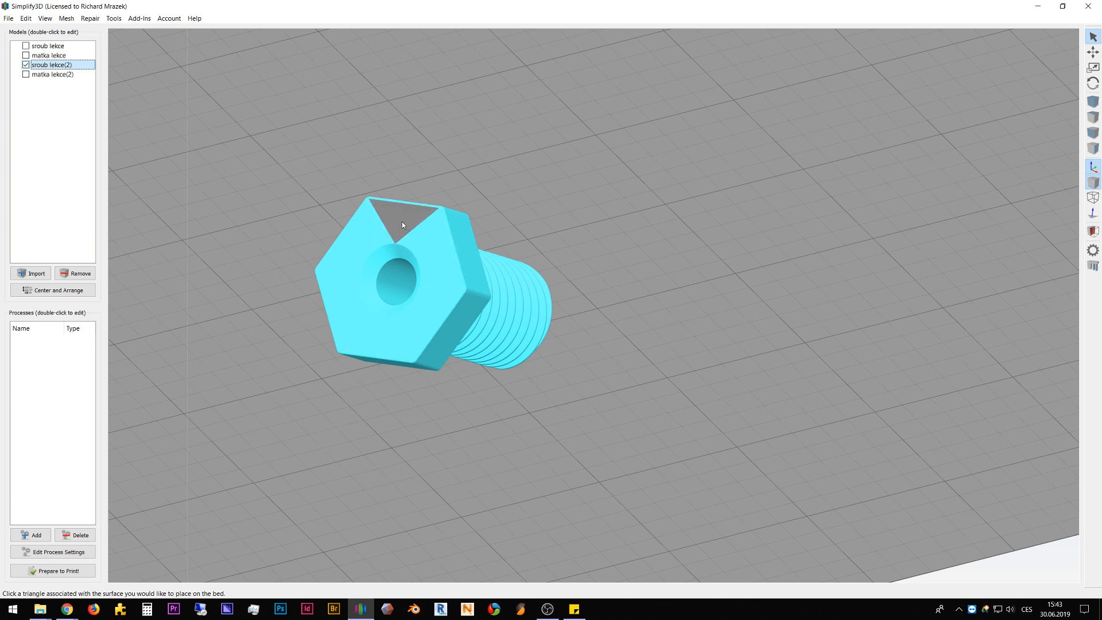
left_click(403, 224)
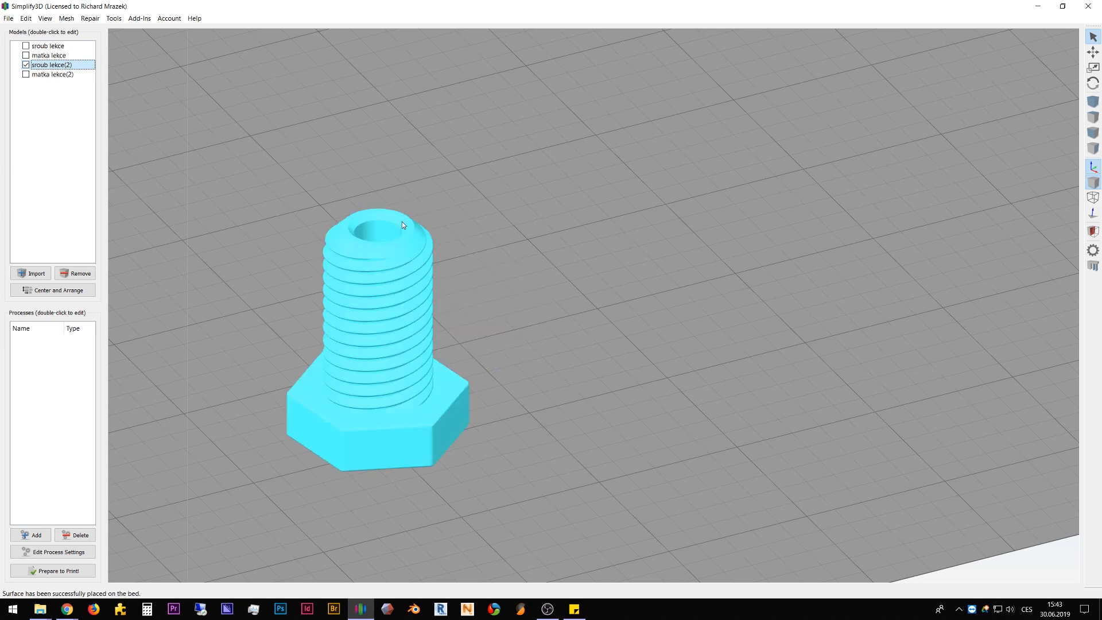
Step: Place one side face of the bolt's hexagonal head on the bed
left_click_drag(415, 464, 428, 488)
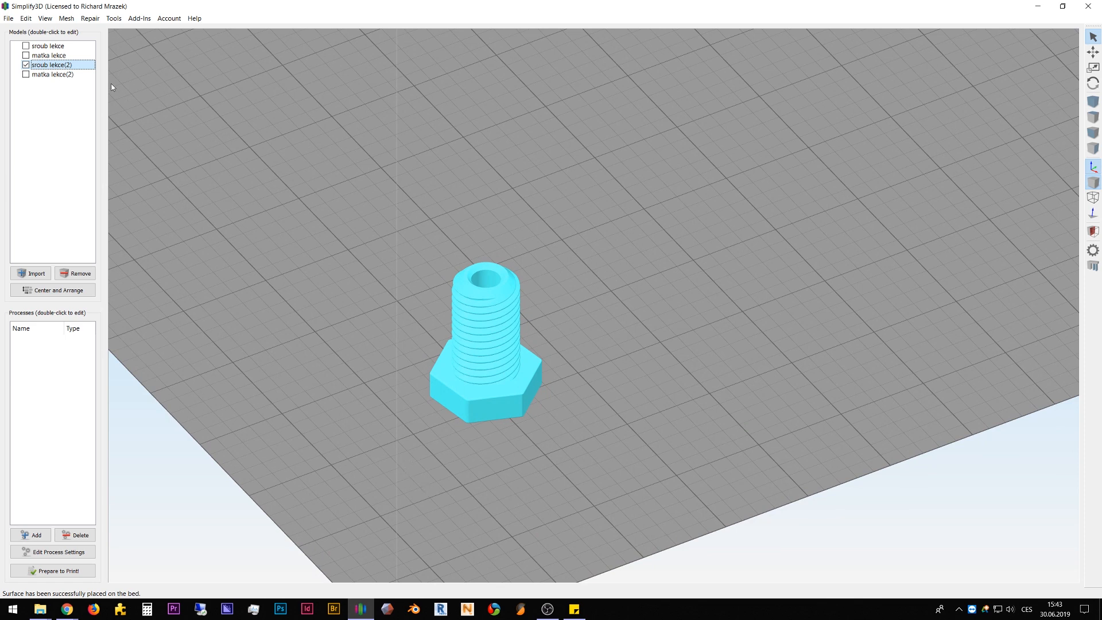
left_click(26, 18)
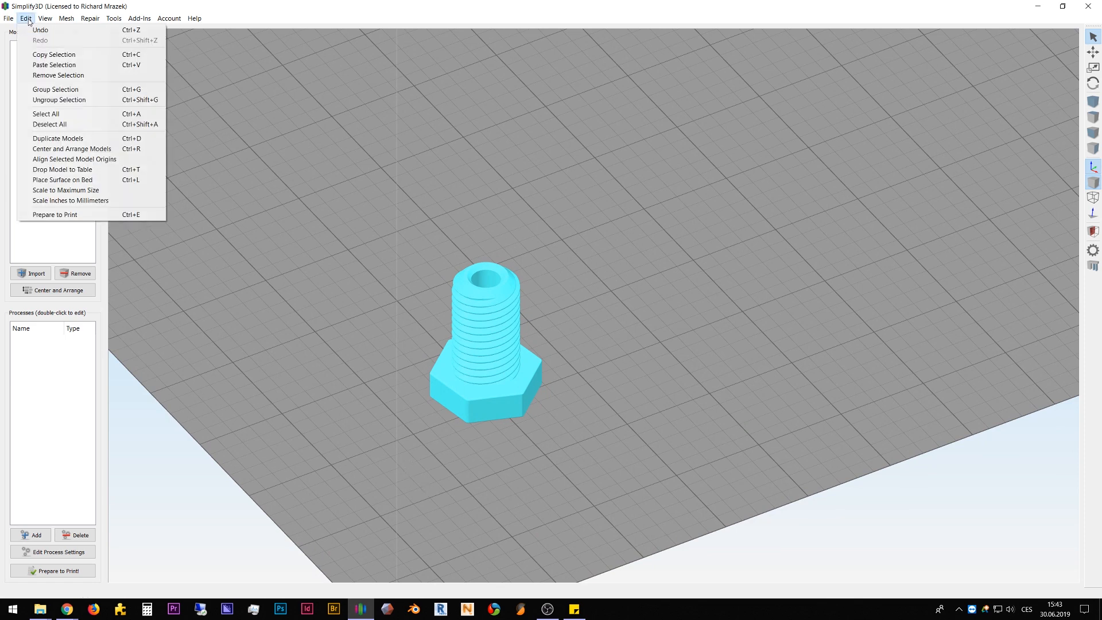
left_click(135, 180)
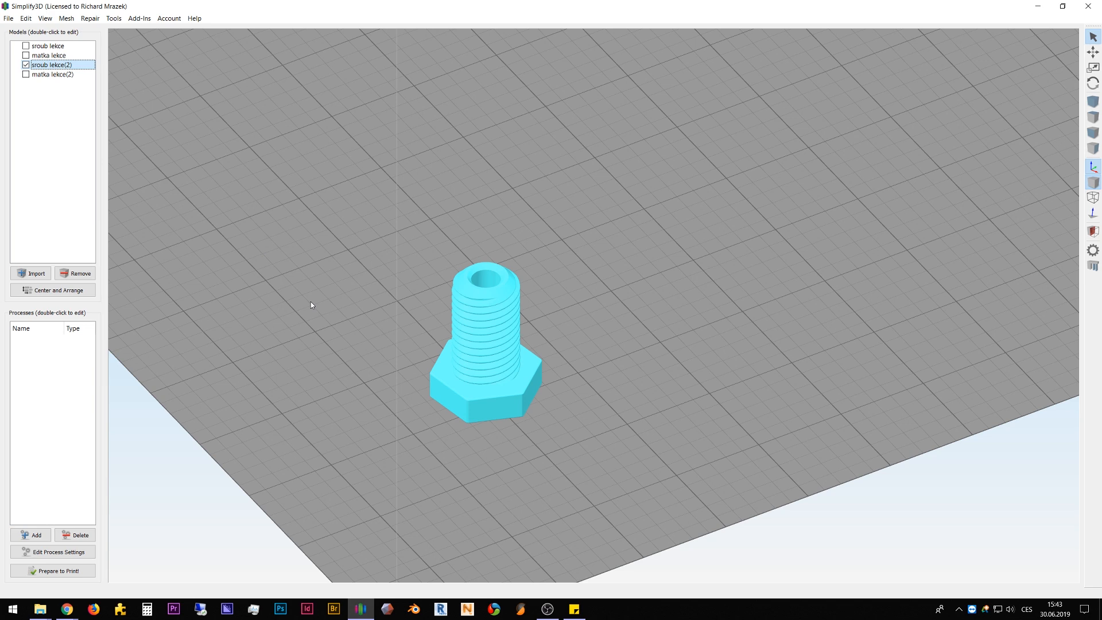
left_click(490, 418)
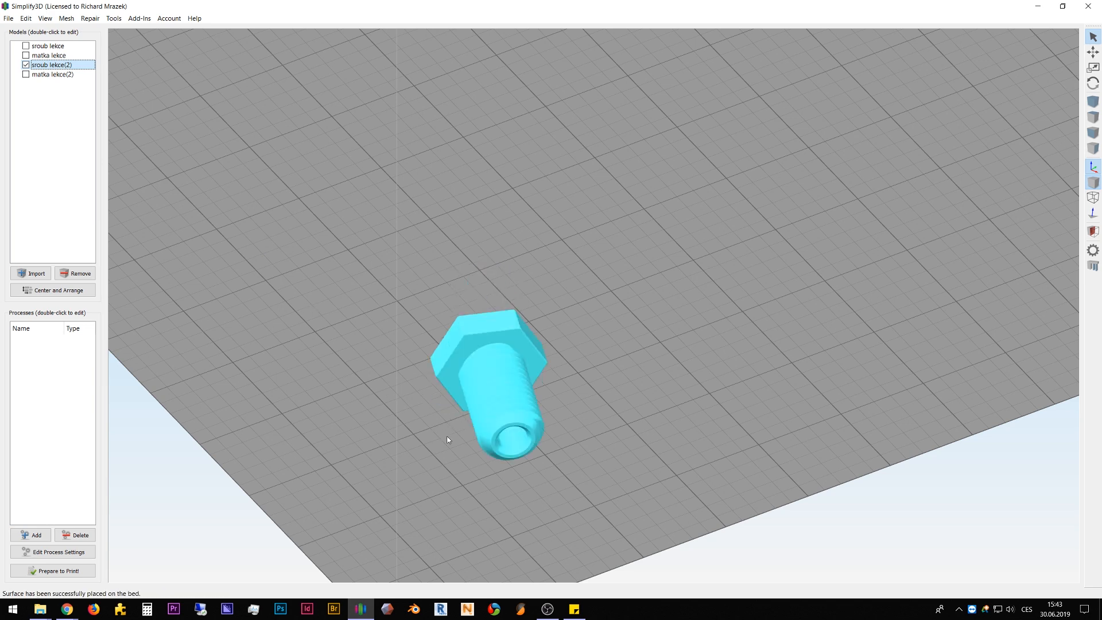
Step: Place the end face of the bolt's threaded shank on the bed
left_click_drag(428, 487, 780, 308)
scroll(781, 308, "up", 2)
right_click_drag(781, 308, 690, 267)
scroll(691, 270, "up", 2)
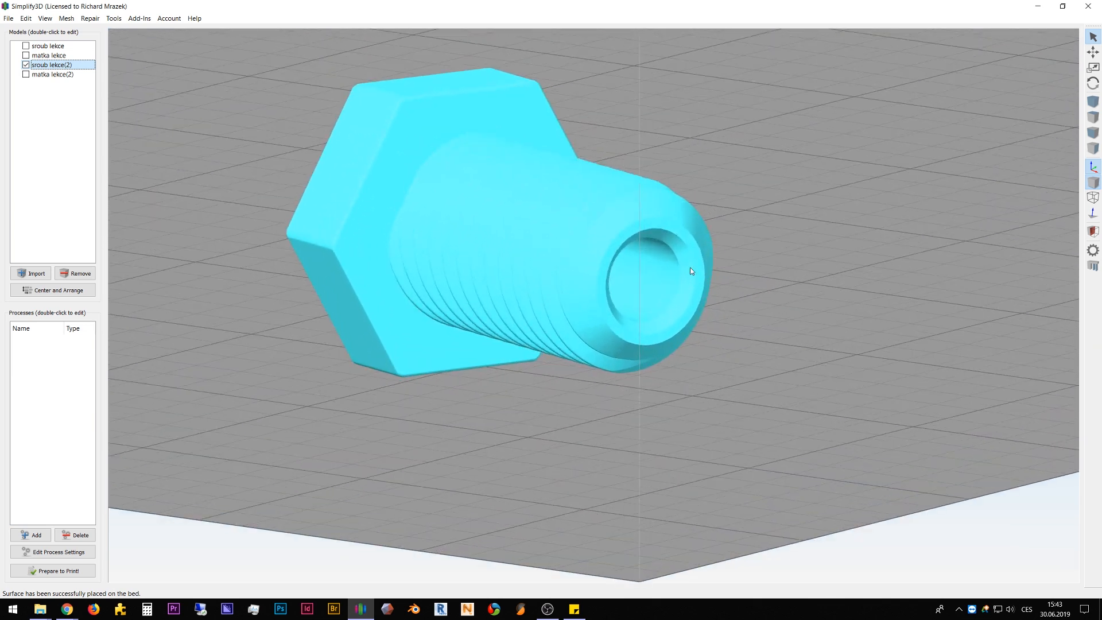
key("ctrl+l")
left_click(697, 247)
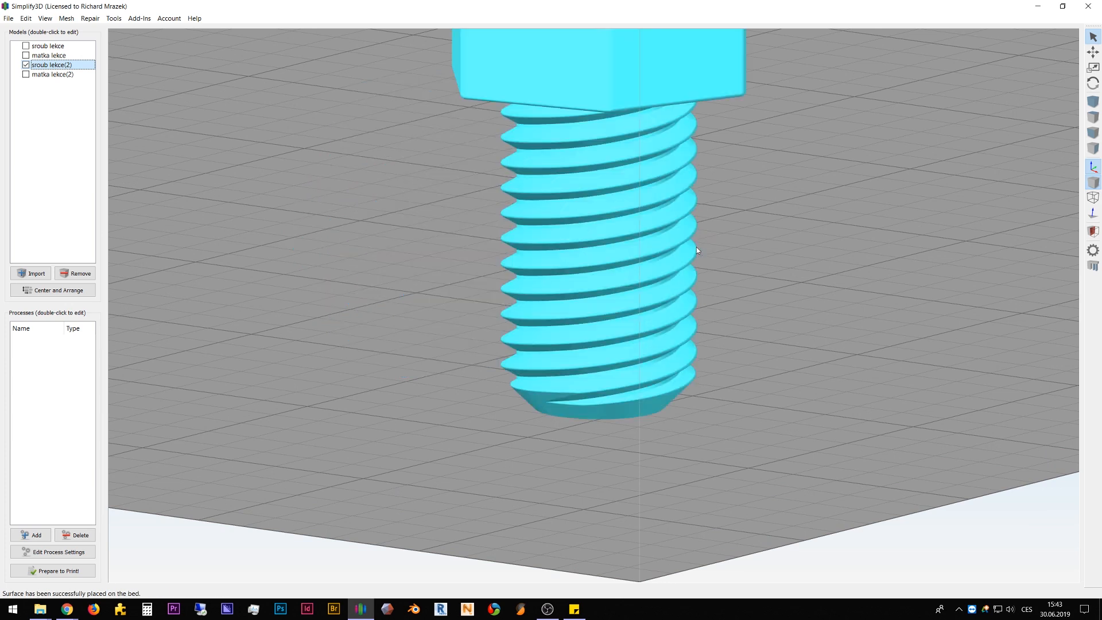
Step: Place a side face of the bolt's head on the bed, followed by the head's flat end face
key("ctrl+l")
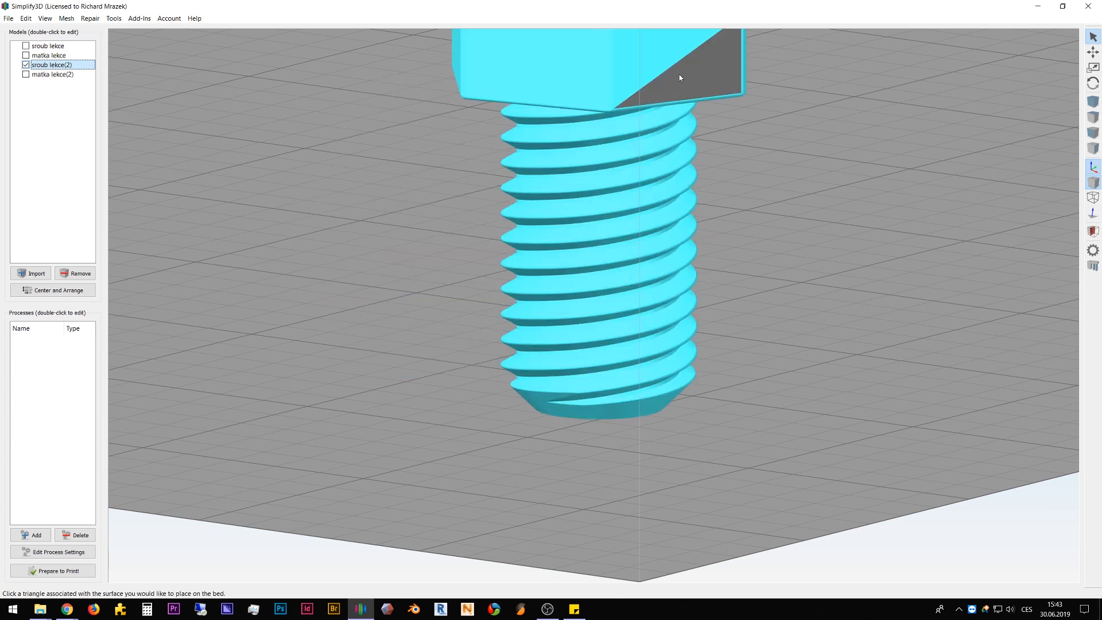
left_click(681, 72)
key("ctrl+l")
left_click(758, 280)
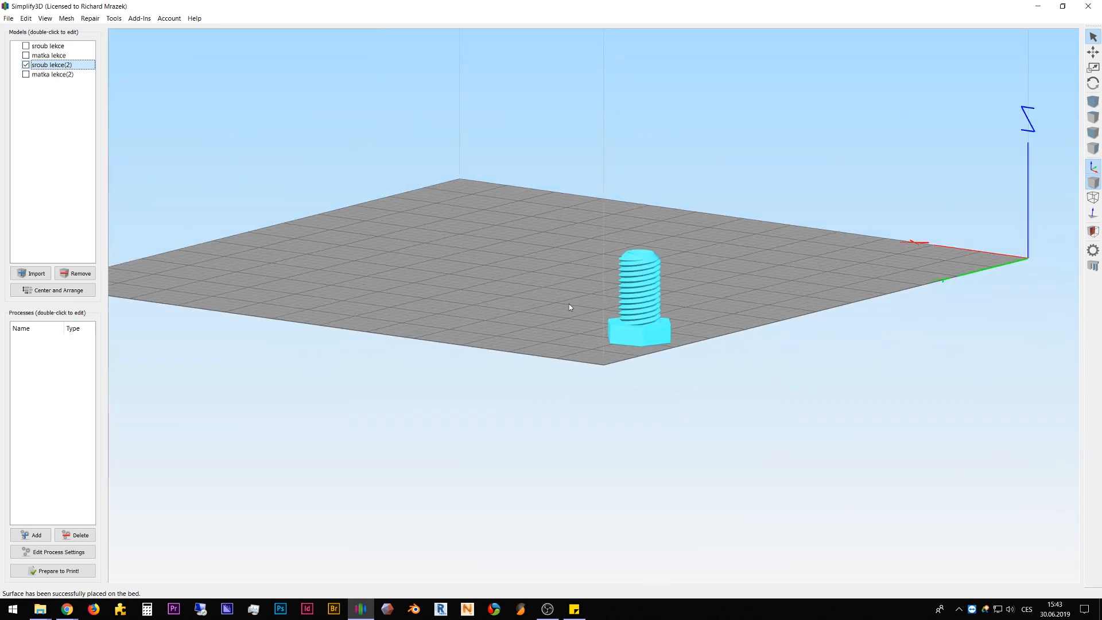
Step: Move the head-down bolt inward from the corner of the build plate
key("t")
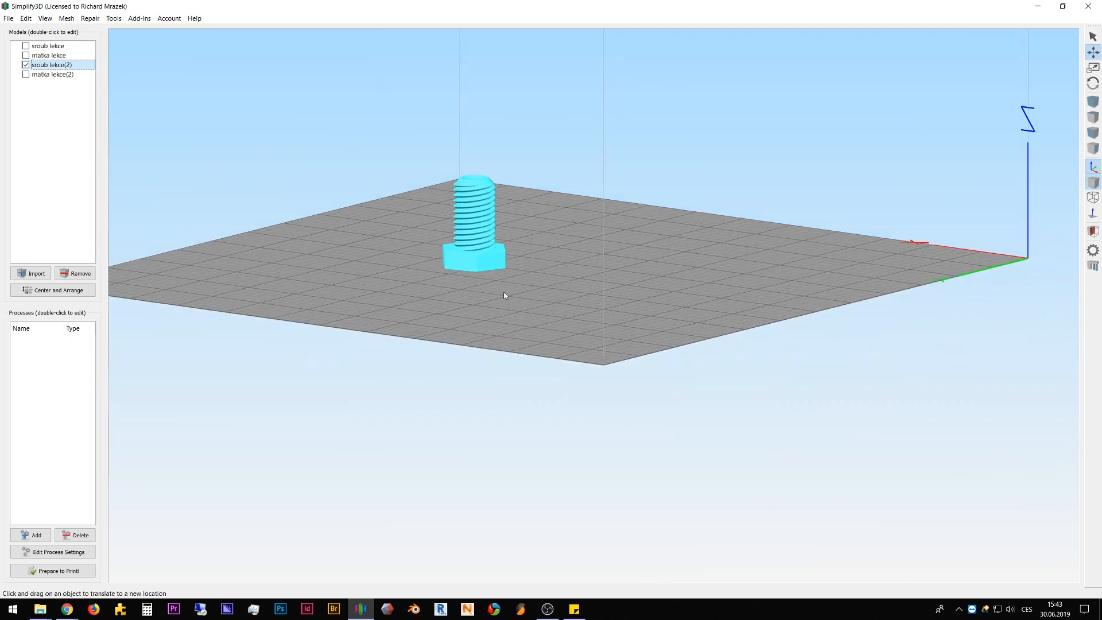
key("r")
left_click_drag(532, 302, 449, 320)
key("t")
left_click_drag(487, 261, 304, 359)
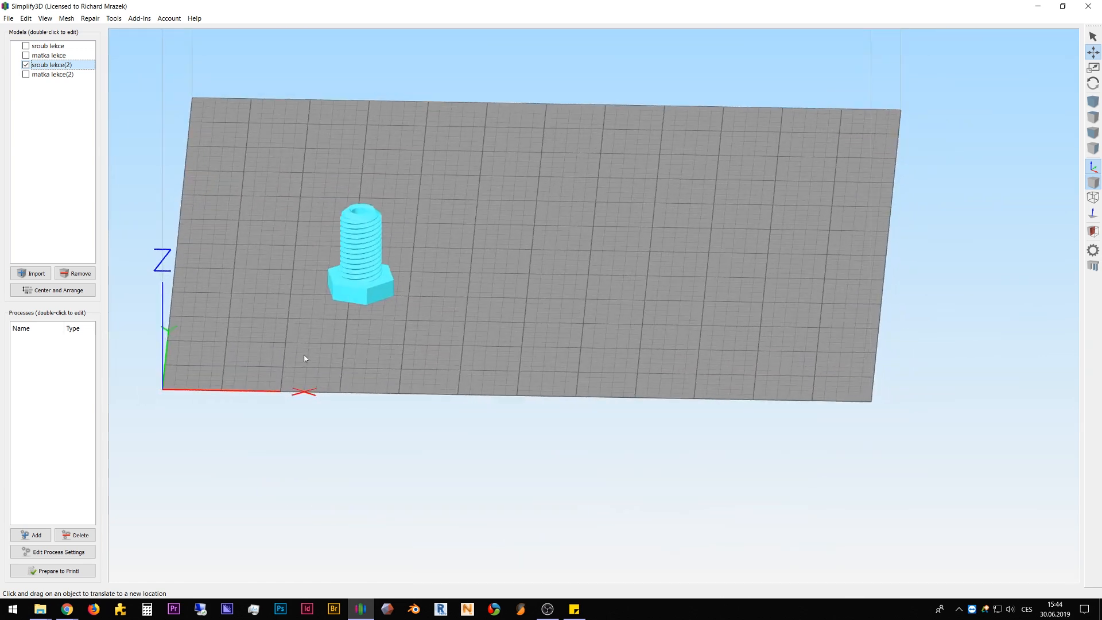
mouse_move(305, 347)
left_mouse_down()
mouse_move(308, 387)
mouse_move(305, 360)
left_mouse_up()
right_click_drag(279, 305, 314, 361)
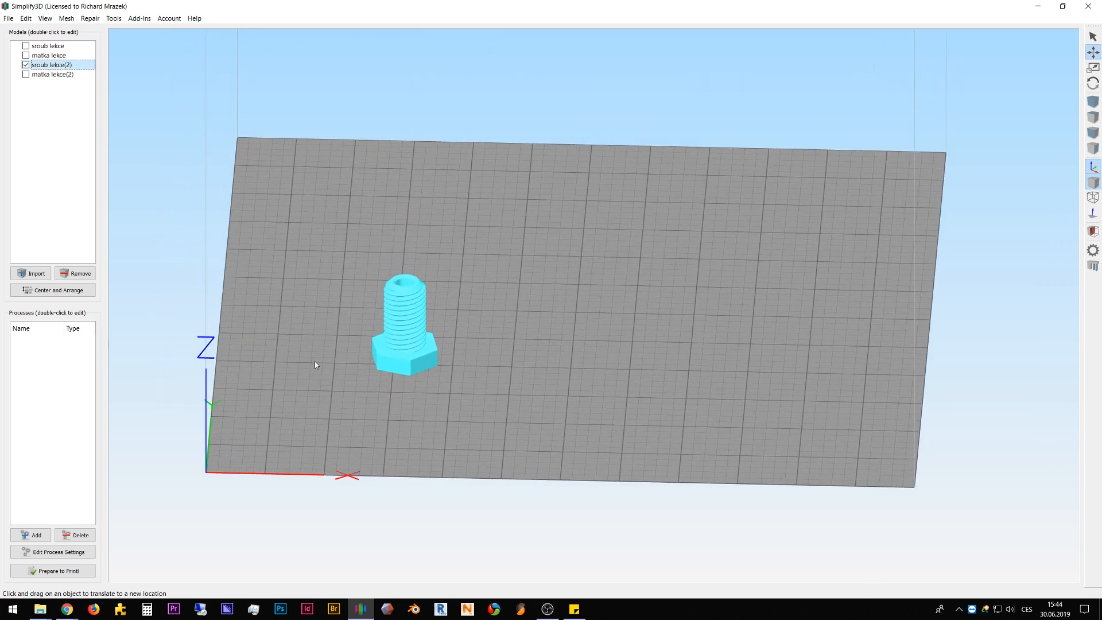
left_click_drag(321, 385, 337, 386)
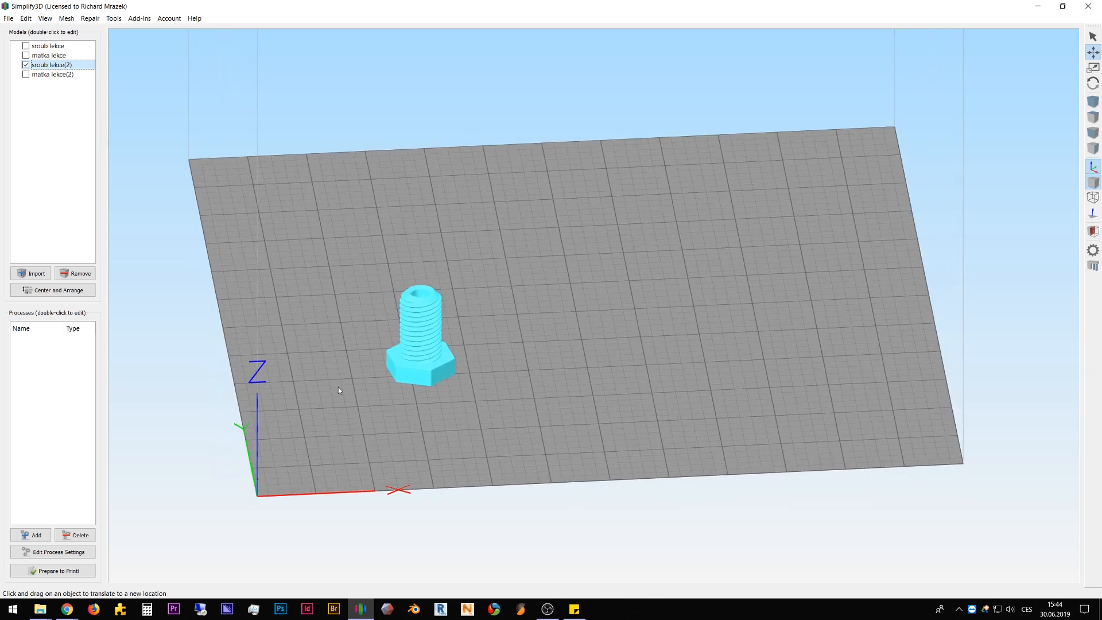
Step: Show the hidden models sroub lekce, matka lekce and matka lekce(2) again
left_click(26, 46)
left_click(25, 55)
left_click(26, 74)
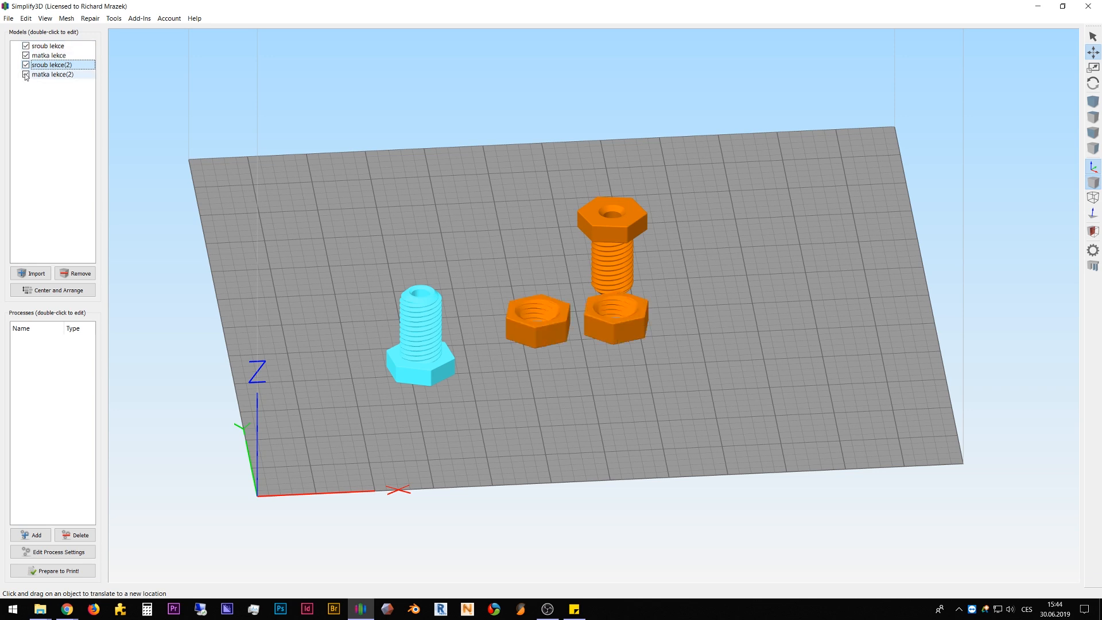
left_click_drag(325, 409, 309, 308)
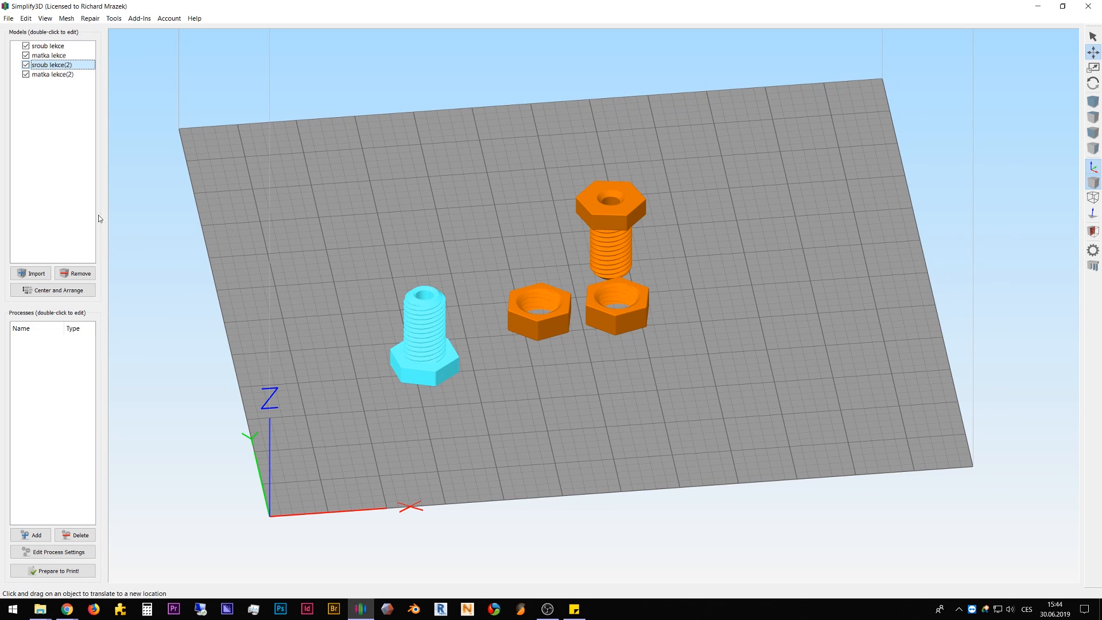
Step: Select the two nuts and two bolts on the build plate individually, one model at a time
left_click(234, 251)
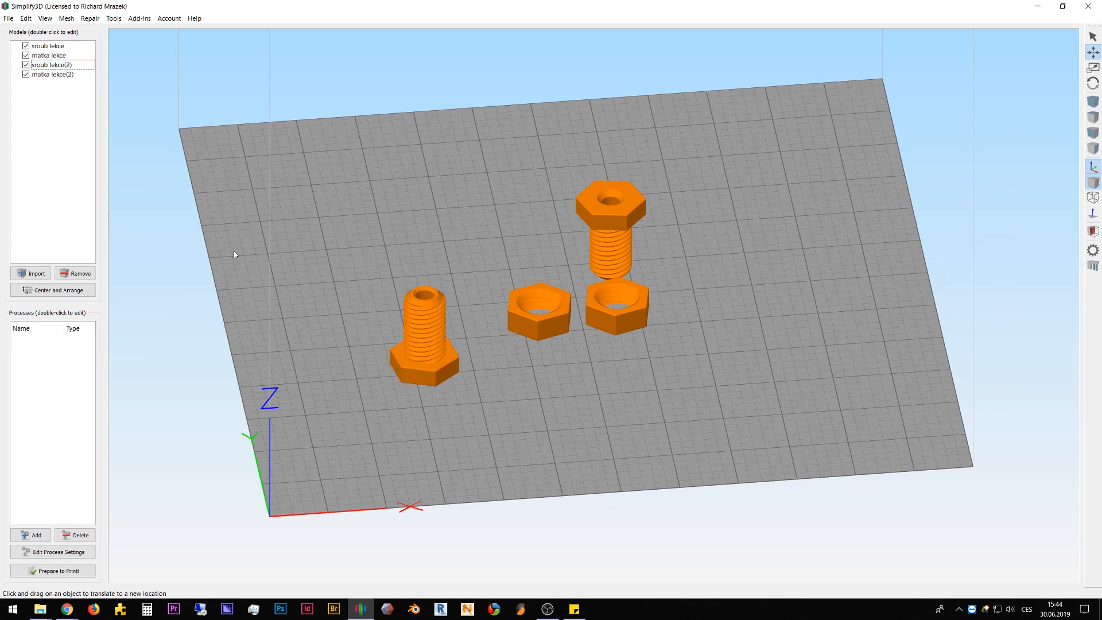
left_click(525, 311)
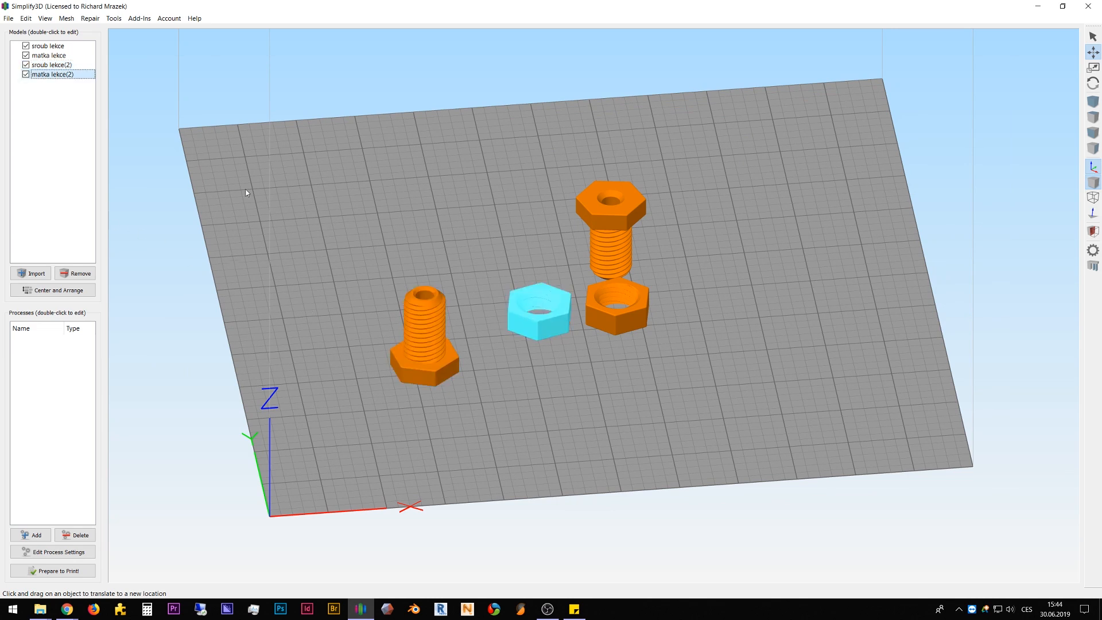
left_click(56, 131)
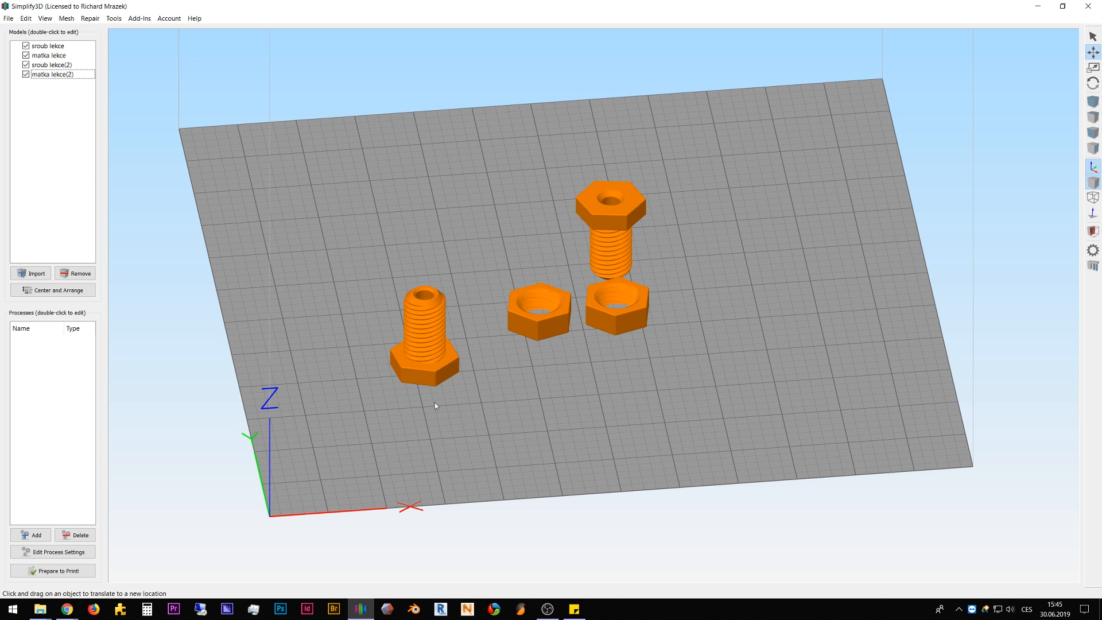
left_click(425, 340)
left_click(560, 313)
left_click(617, 310)
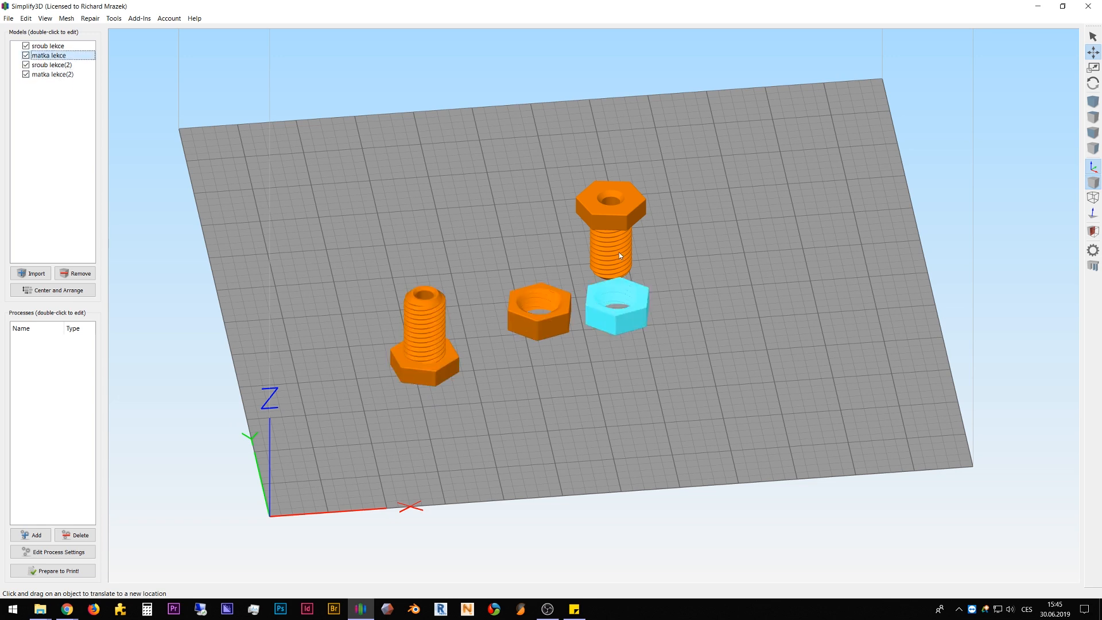
left_click(619, 250)
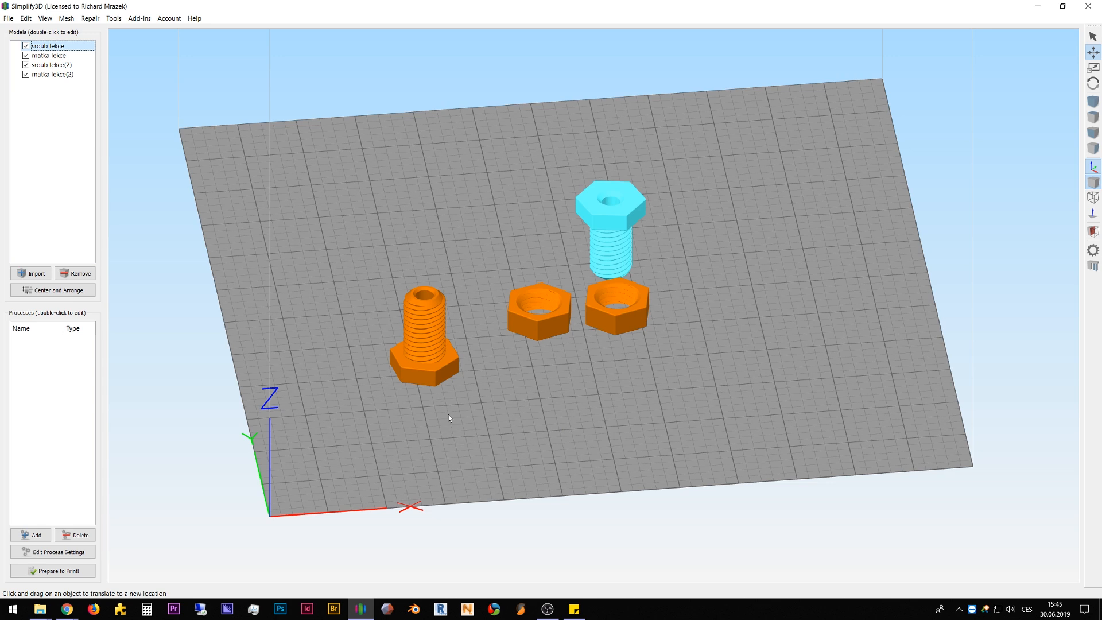
Step: Select both bolts together, followed by both nuts together, using multiple selection on the build plate
left_click(433, 356)
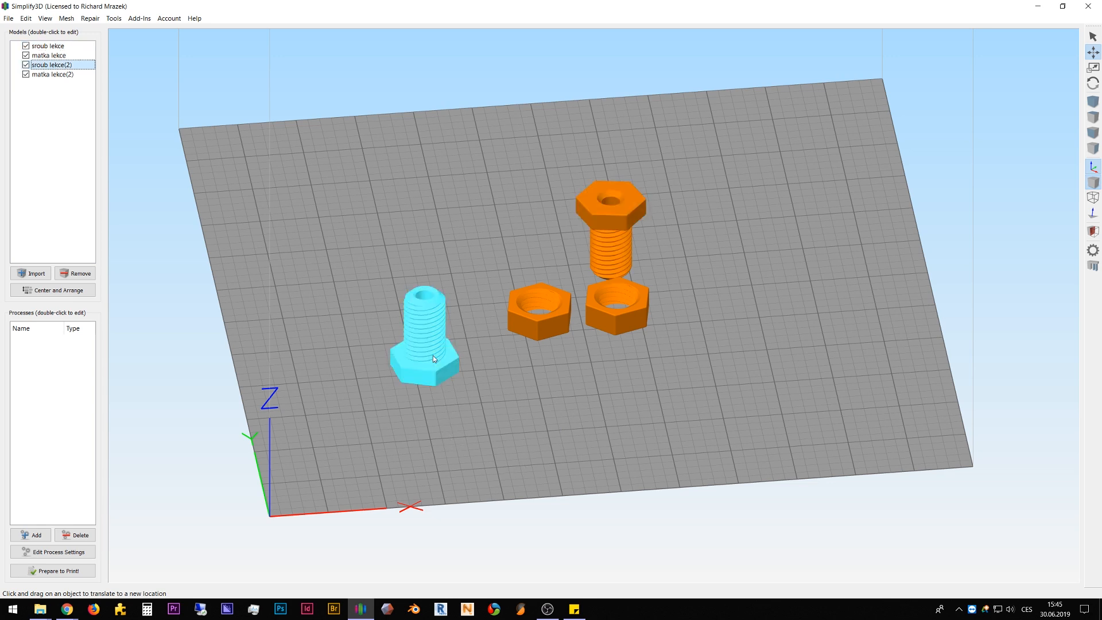
left_click(602, 248, "ctrl")
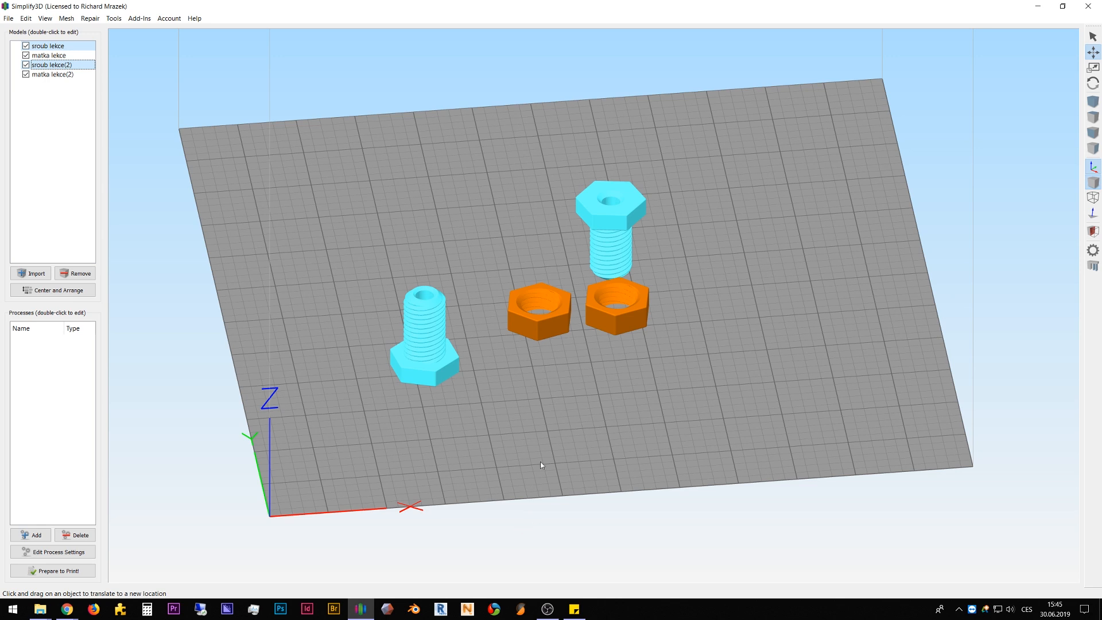
left_click(557, 325)
left_click(625, 323, "ctrl")
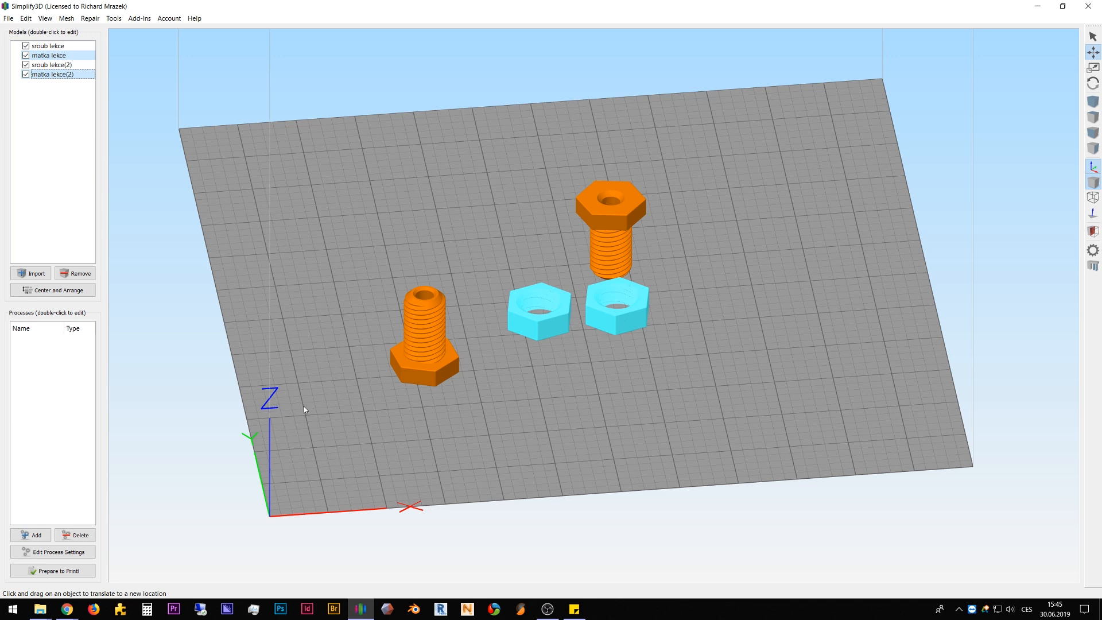
Step: Add a new FFF print process, collapse and expand its advanced settings, and widen the settings dialog
left_click(424, 366)
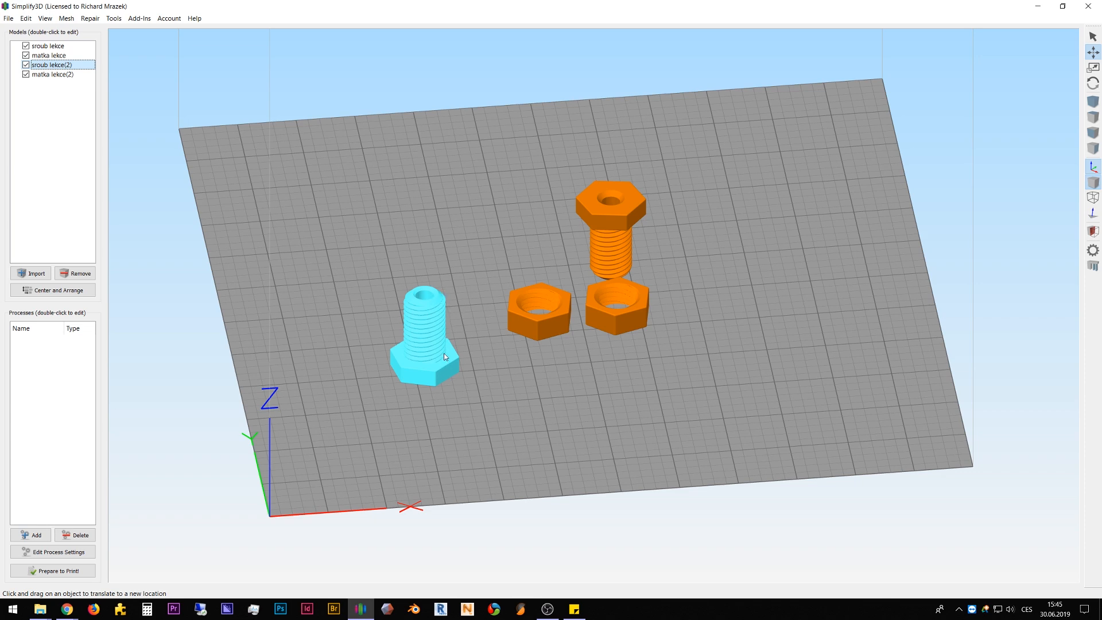
left_click_drag(518, 398, 494, 394)
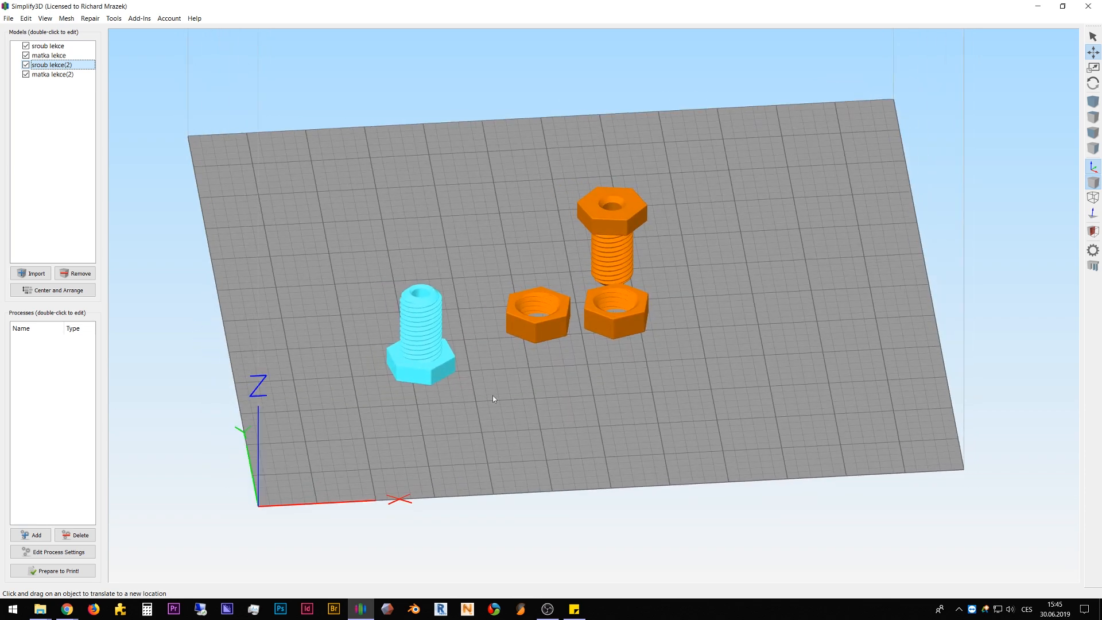
left_click(35, 536)
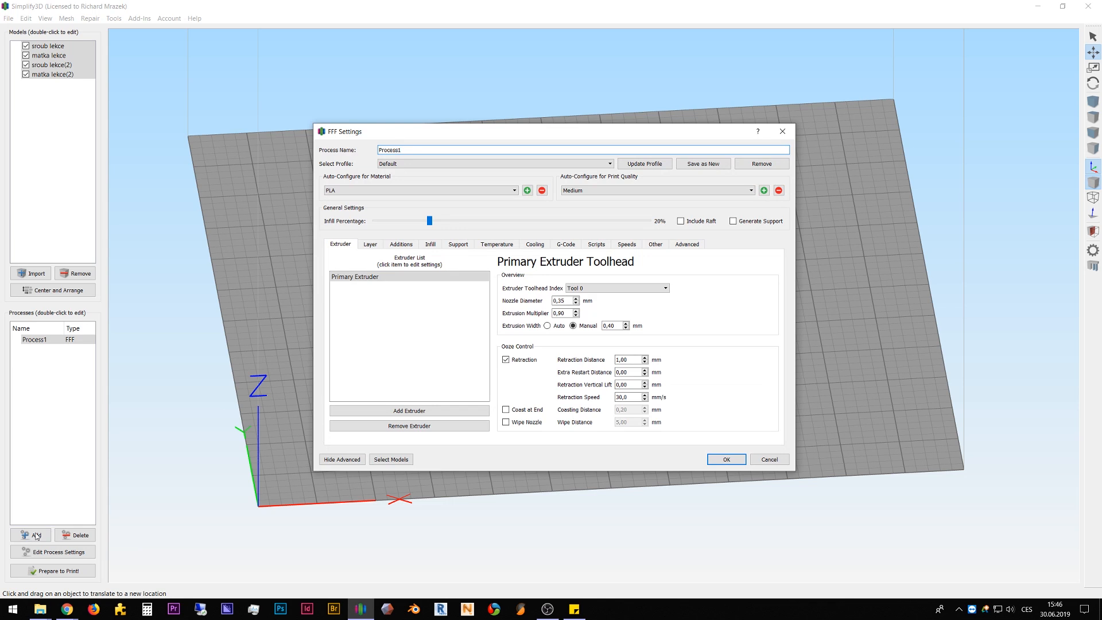
left_click(341, 460)
left_click_drag(624, 177, 788, 177)
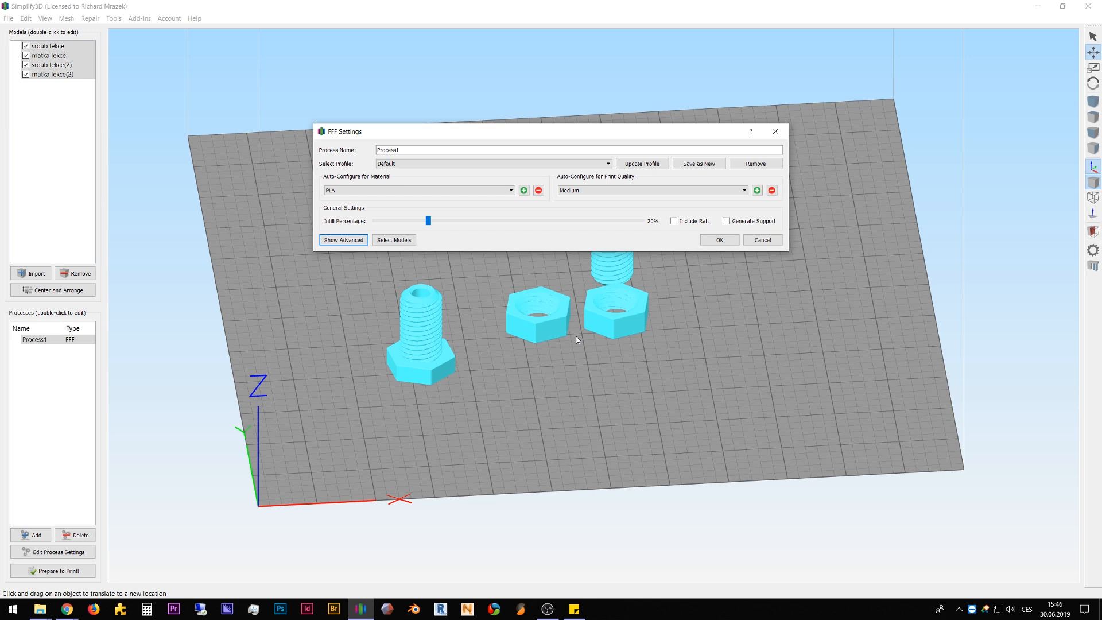
left_click(347, 240)
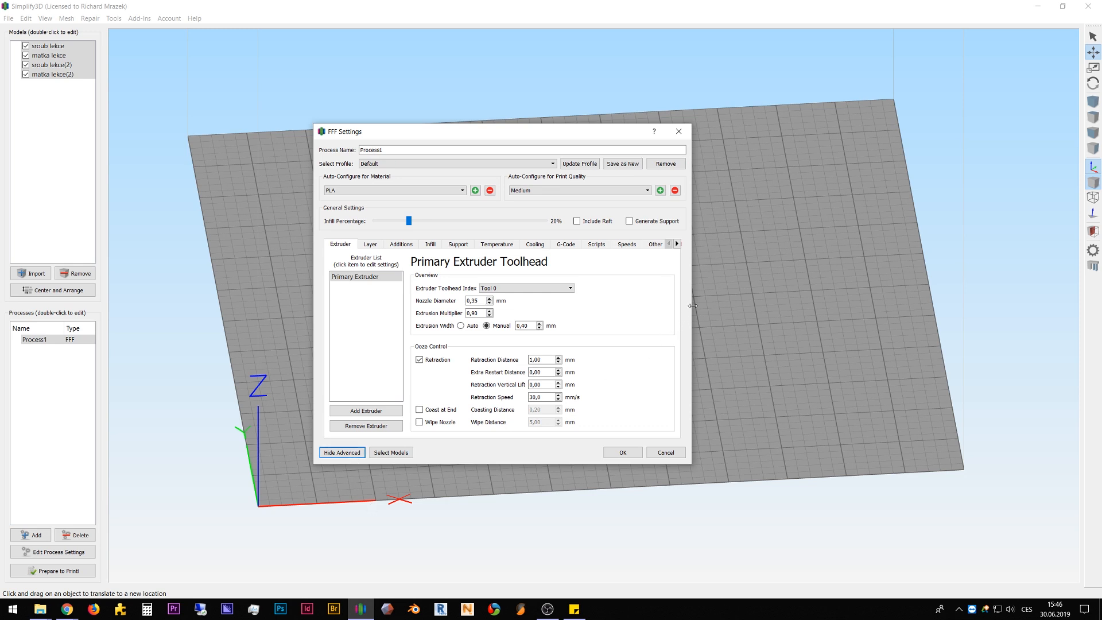
left_click_drag(693, 306, 812, 314)
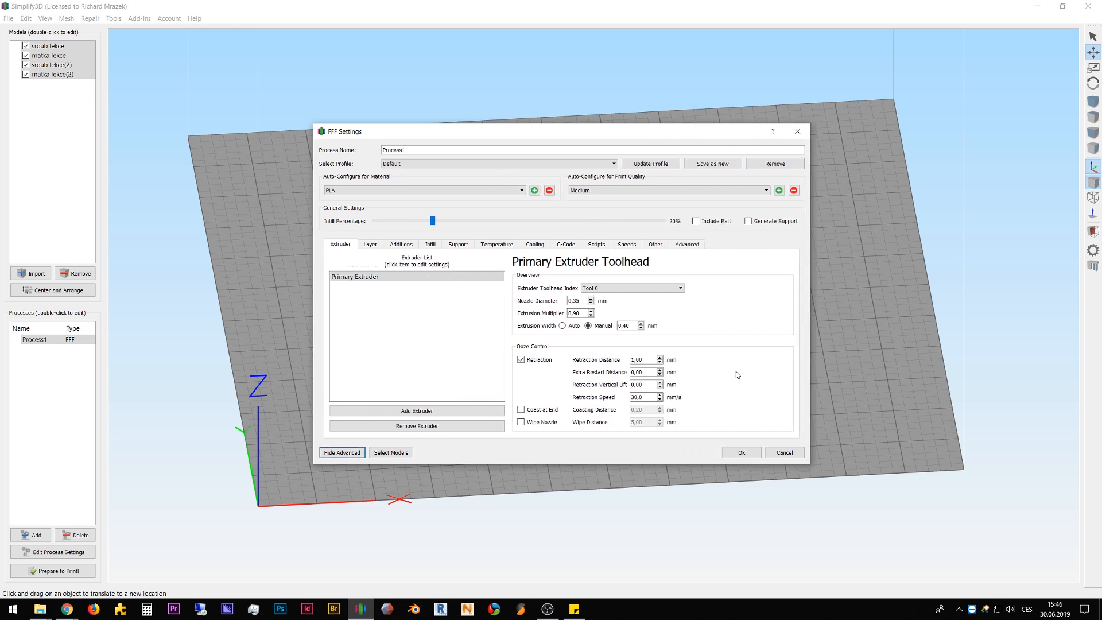
Step: Look through all the process's advanced setting categories, from Layer to Advanced and back to Extruder
left_click(365, 247)
left_click(400, 243)
left_click(431, 245)
left_click(458, 245)
left_click(497, 244)
left_click(535, 244)
left_click(563, 245)
left_click(597, 246)
left_click(627, 245)
left_click(656, 245)
left_click(685, 246)
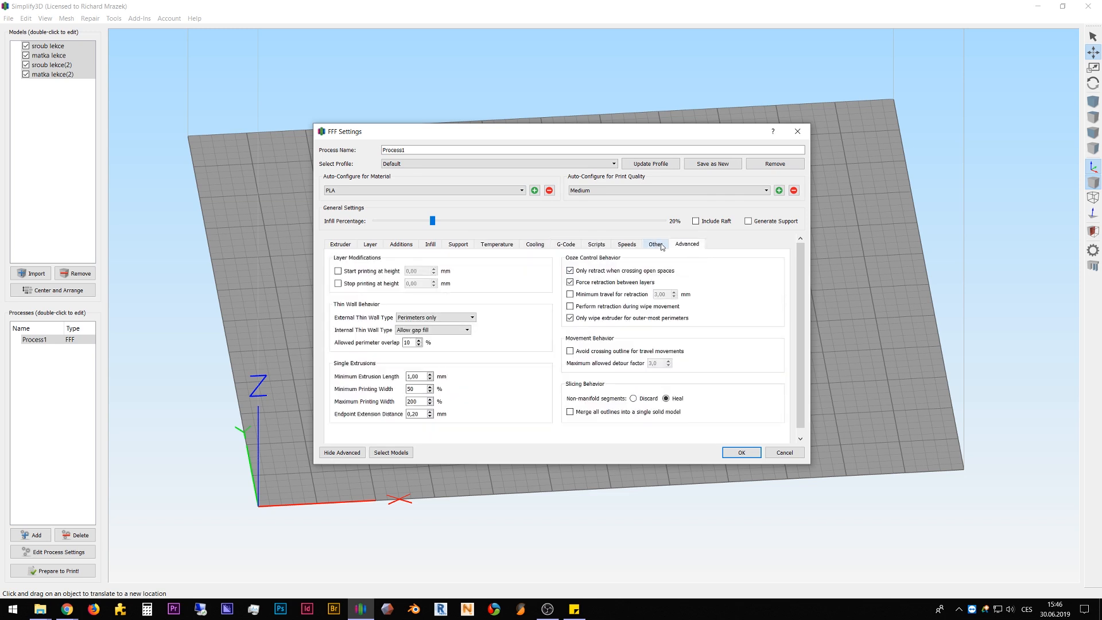
left_click(656, 245)
left_click(629, 245)
left_click(592, 246)
left_click(565, 246)
left_click(538, 247)
left_click(483, 247)
left_click(460, 245)
left_click(426, 246)
left_click(405, 247)
left_click(370, 249)
left_click(345, 250)
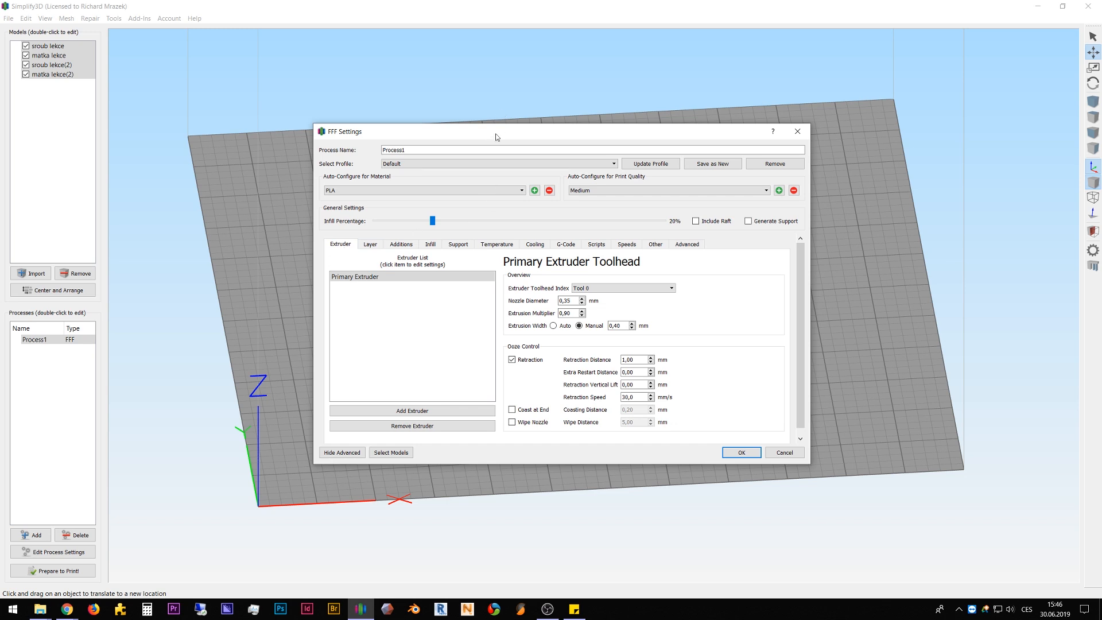
Step: Rename the new print process as 01 and accept its settings
left_click_drag(496, 136, 503, 149)
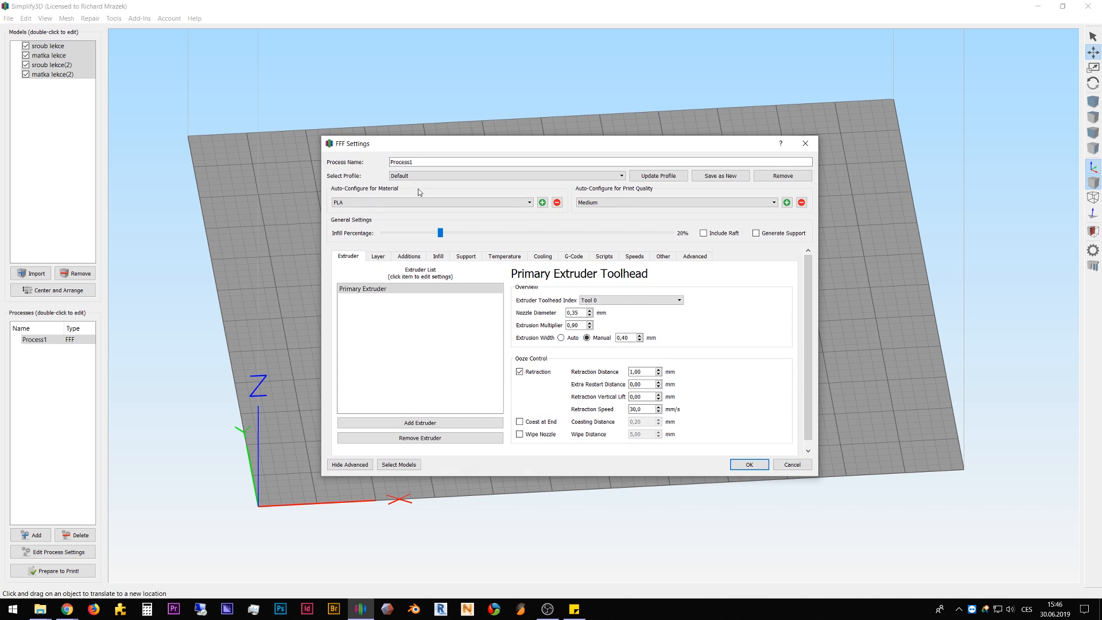
left_click_drag(417, 162, 380, 160)
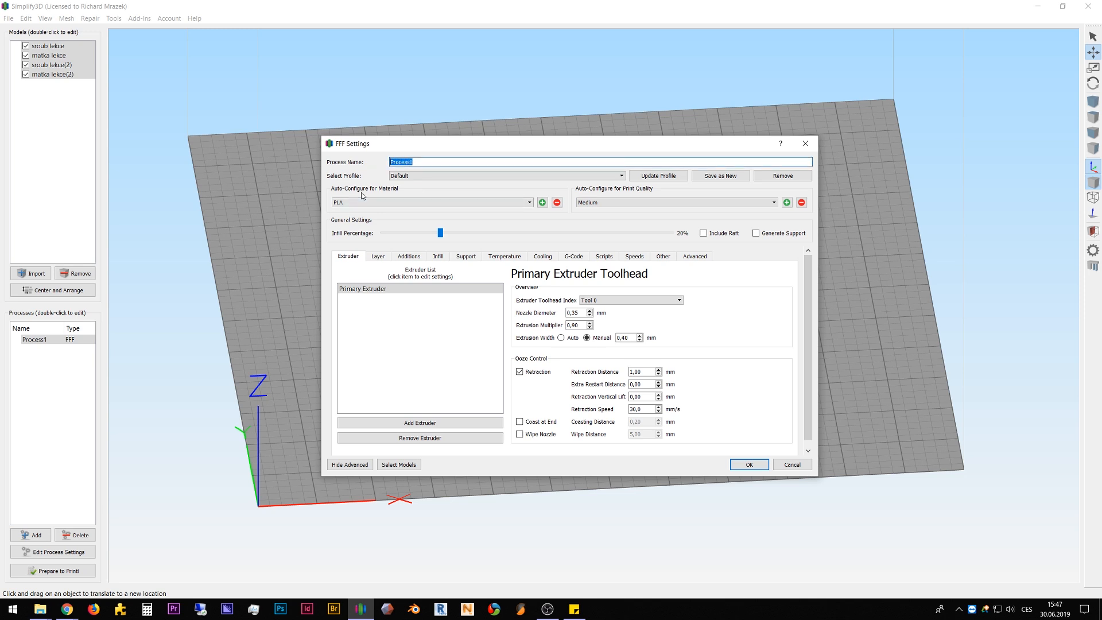
left_click(416, 176)
left_click(416, 178)
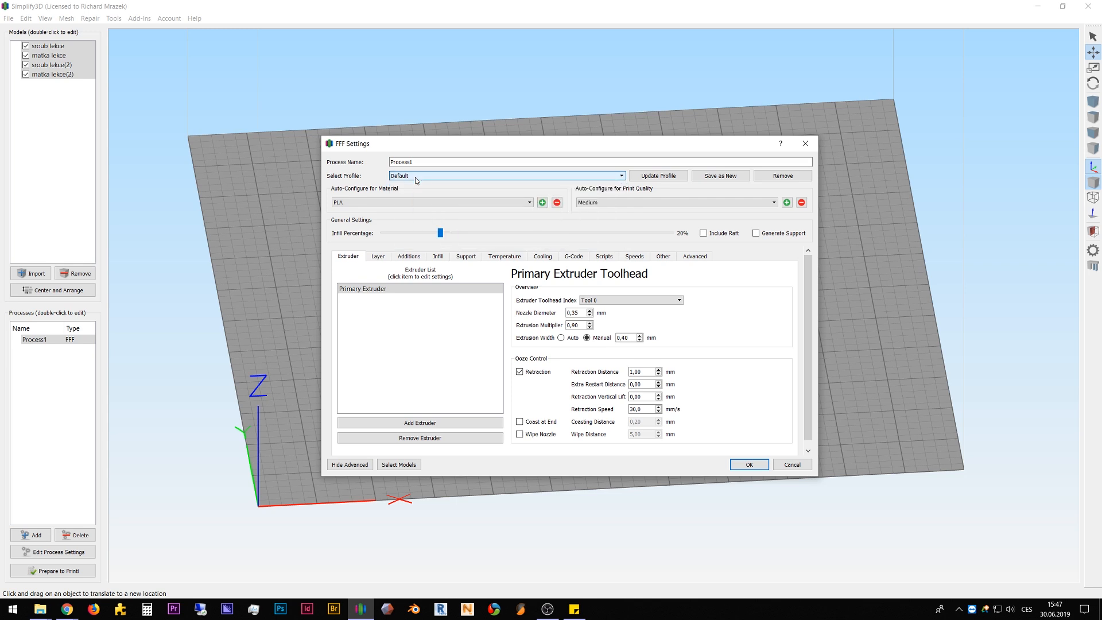
left_click(418, 163)
double_click(426, 164)
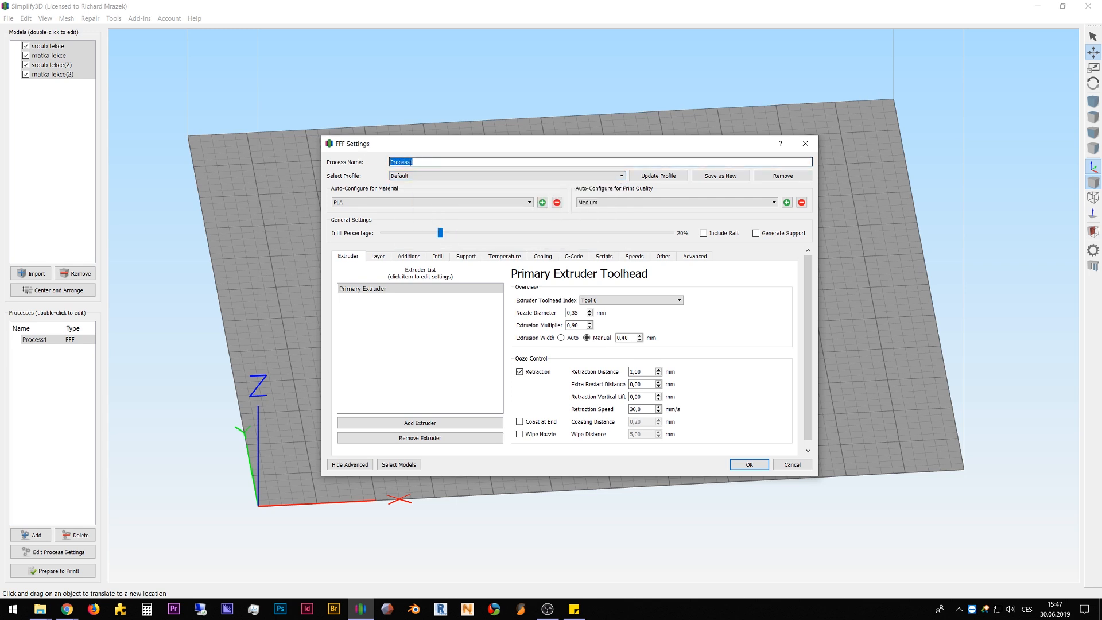
type("01")
left_click(750, 464)
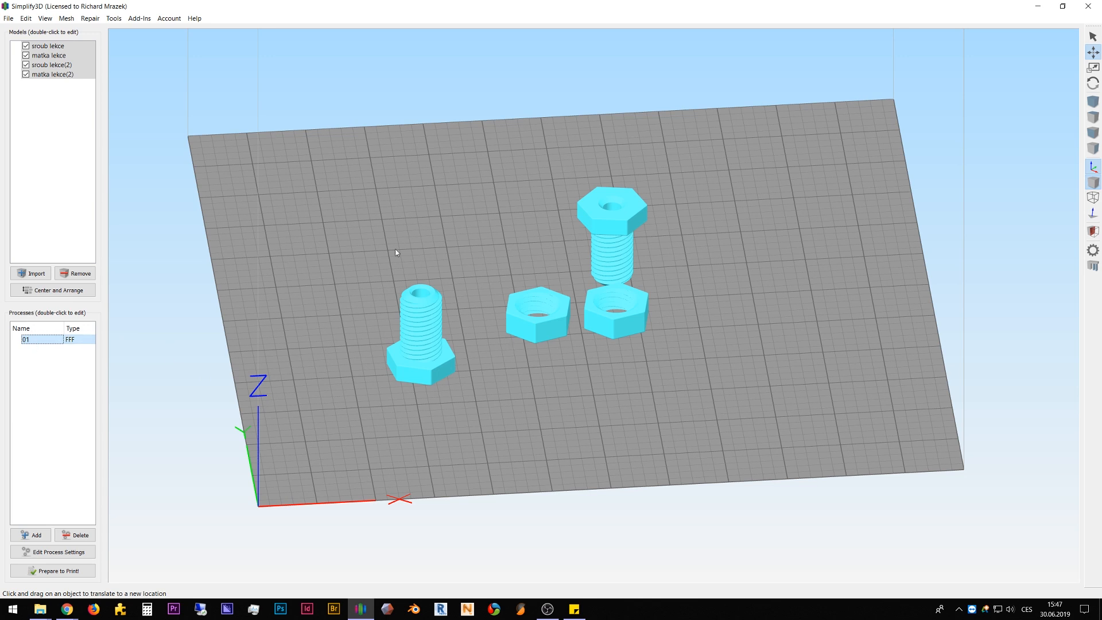
Step: Reopen the settings of process 01 and select the Creality CR-10 profile
double_click(43, 342)
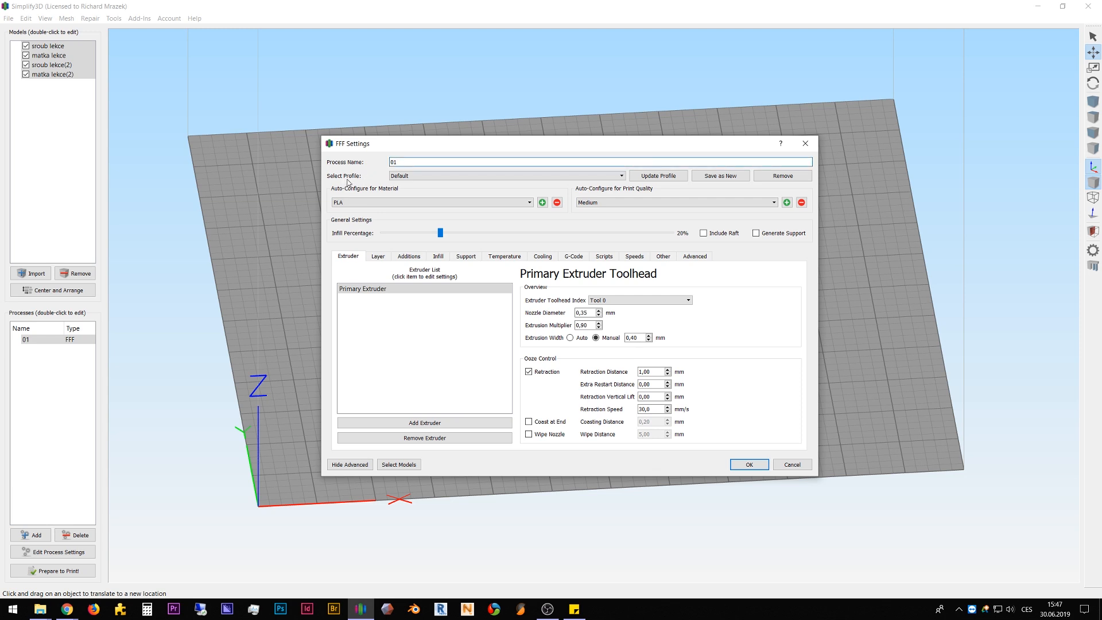
left_click(411, 176)
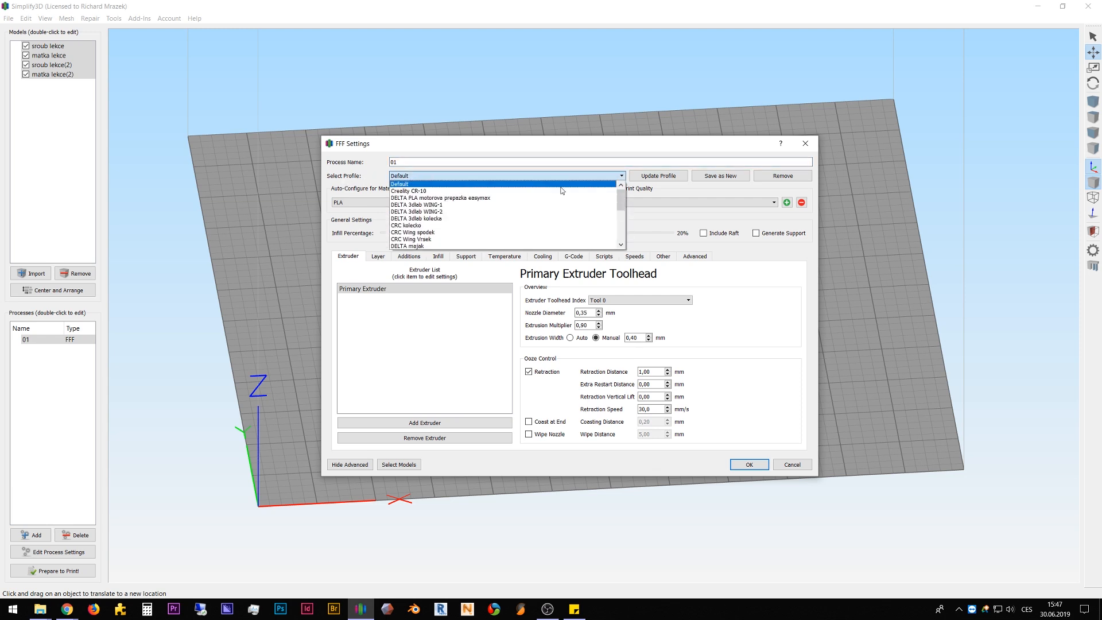
mouse_move(621, 194)
left_mouse_down()
mouse_move(625, 241)
mouse_move(627, 189)
left_mouse_up()
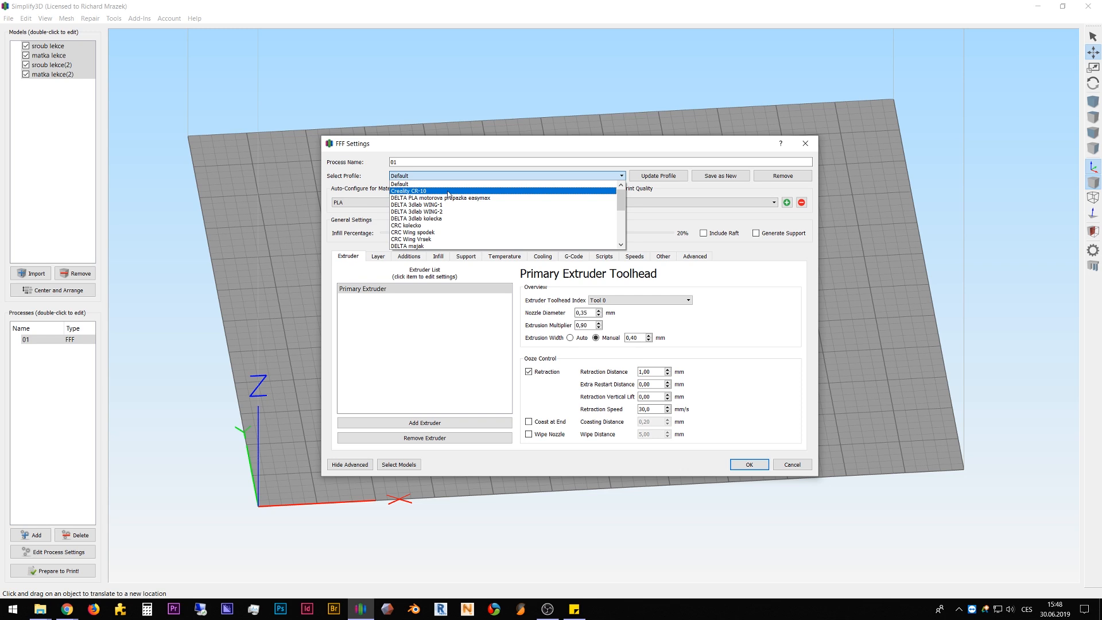
left_click(448, 192)
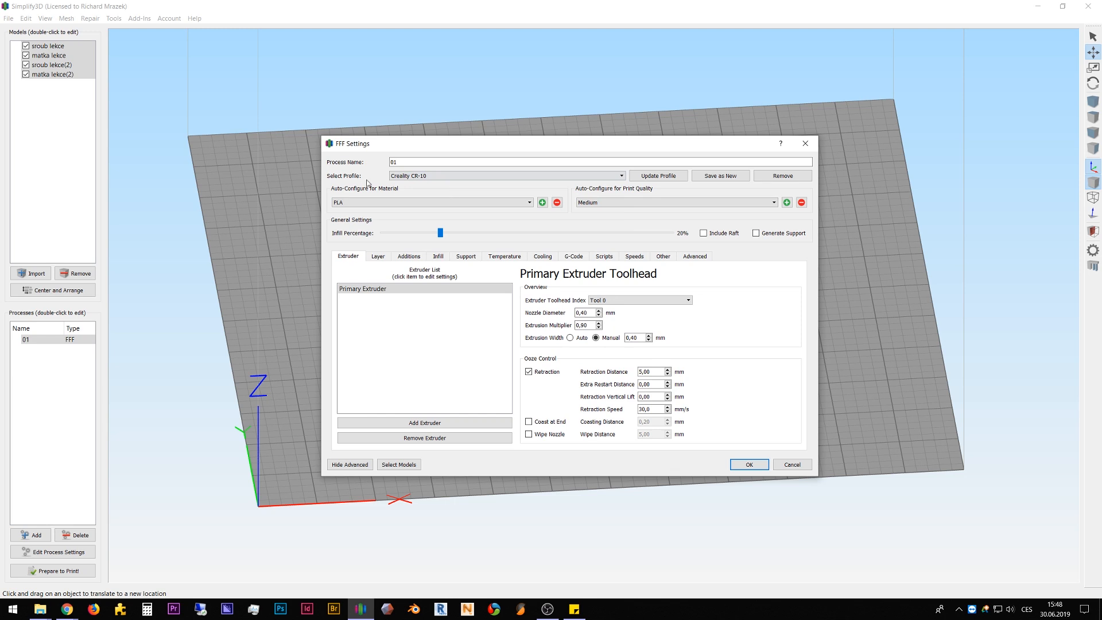
left_click(453, 177)
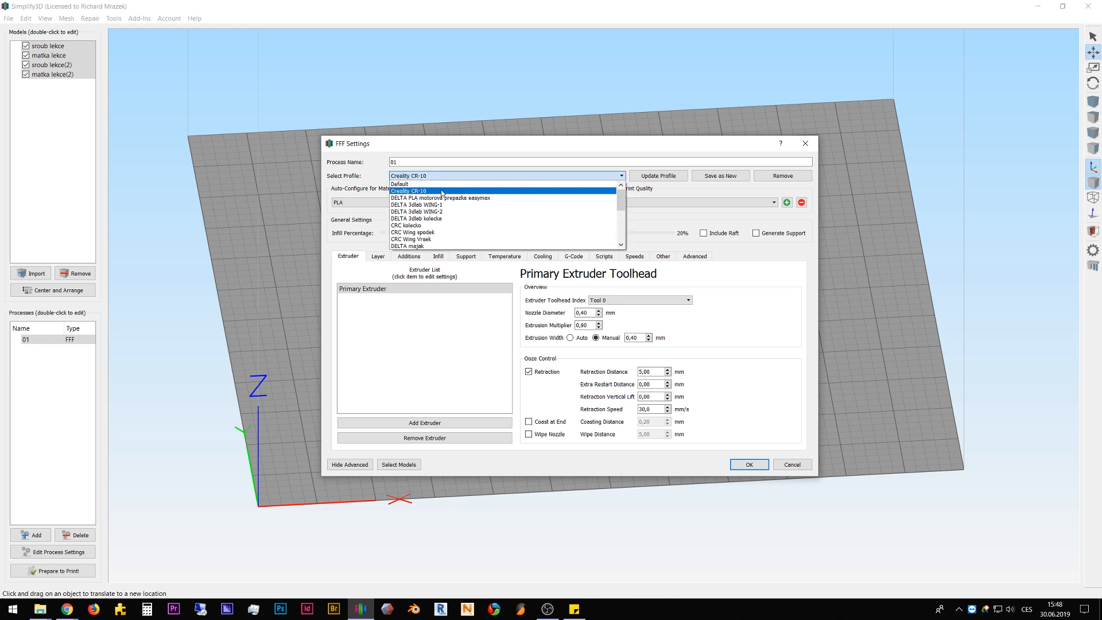
left_click(441, 191)
Step: Review the Creality CR-10 profile's setting categories from Layer to Advanced, return to Extruder, and accept process 01
left_click(376, 257)
left_click(409, 257)
left_click(438, 257)
left_click(466, 257)
left_click(504, 257)
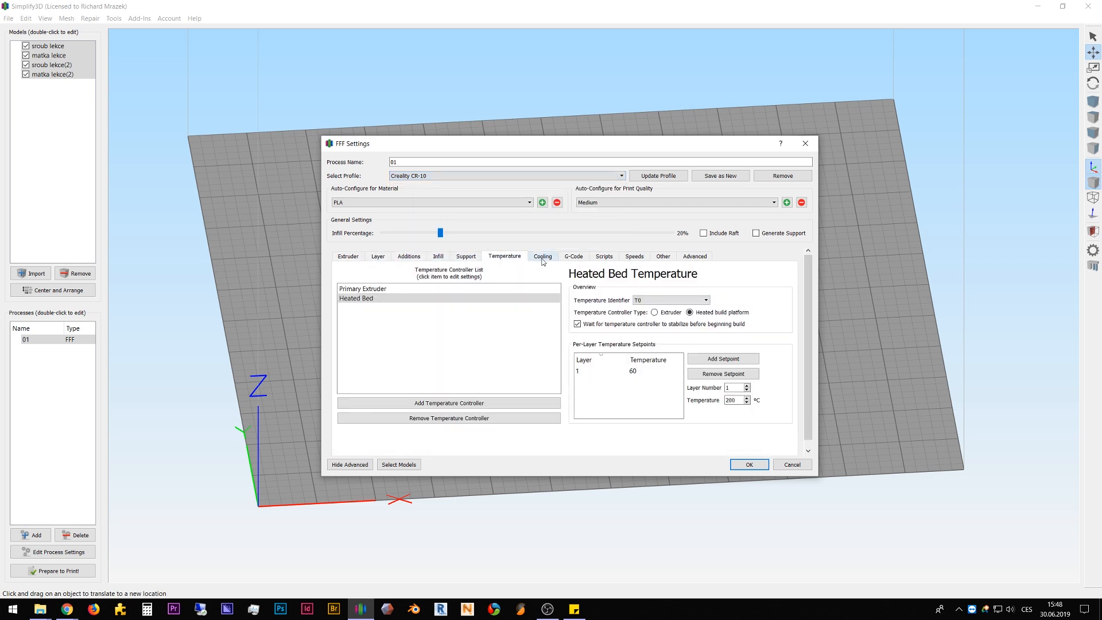
left_click(542, 257)
left_click(574, 257)
left_click(607, 256)
left_click(635, 256)
left_click(664, 257)
left_click(693, 256)
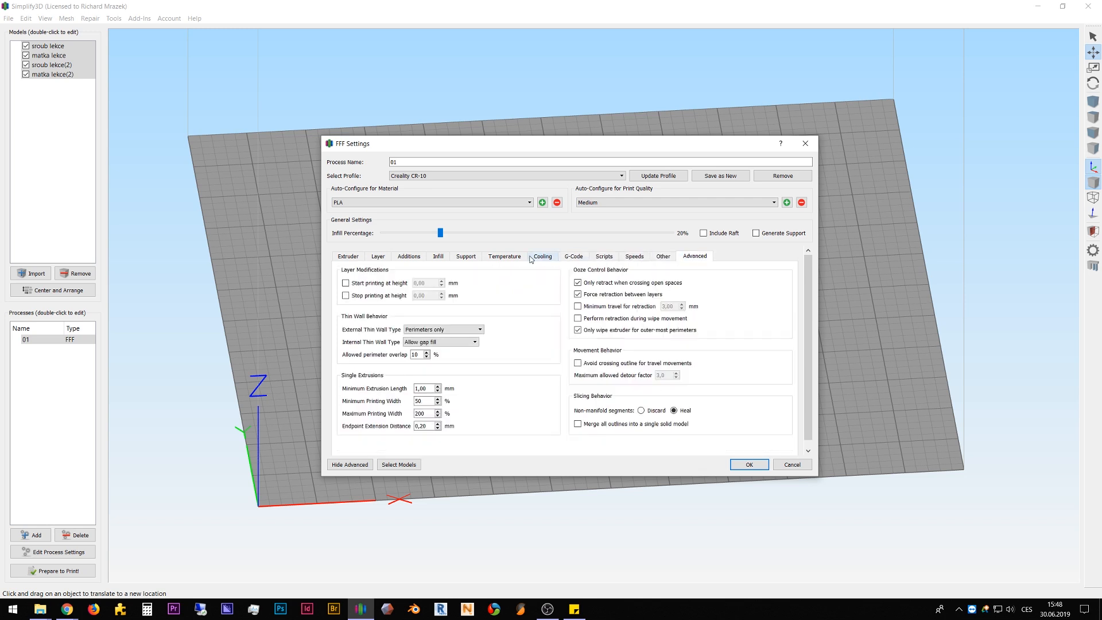
left_click(351, 257)
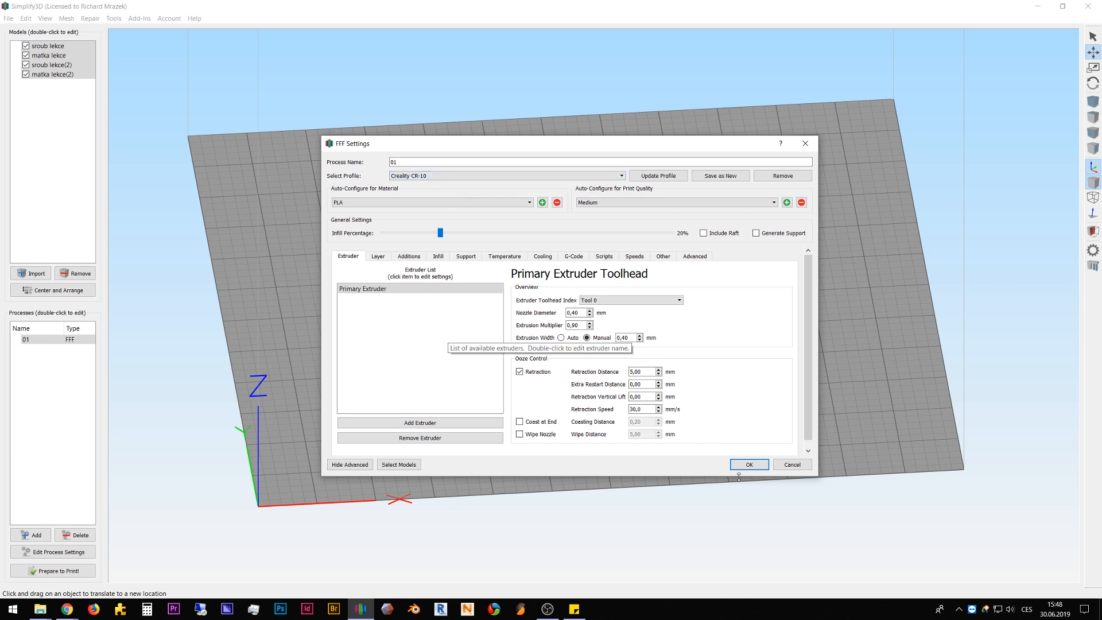
left_click(754, 465)
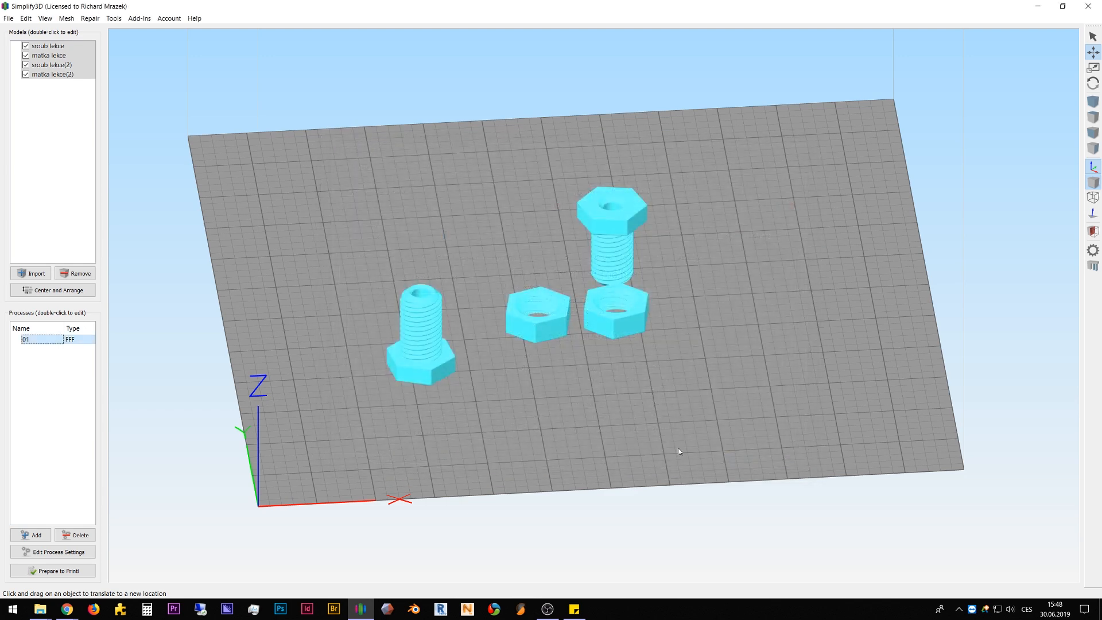
Step: Add a second print process named 02 and set its extrusion multiplier to 1
left_click(41, 396)
left_click(35, 535)
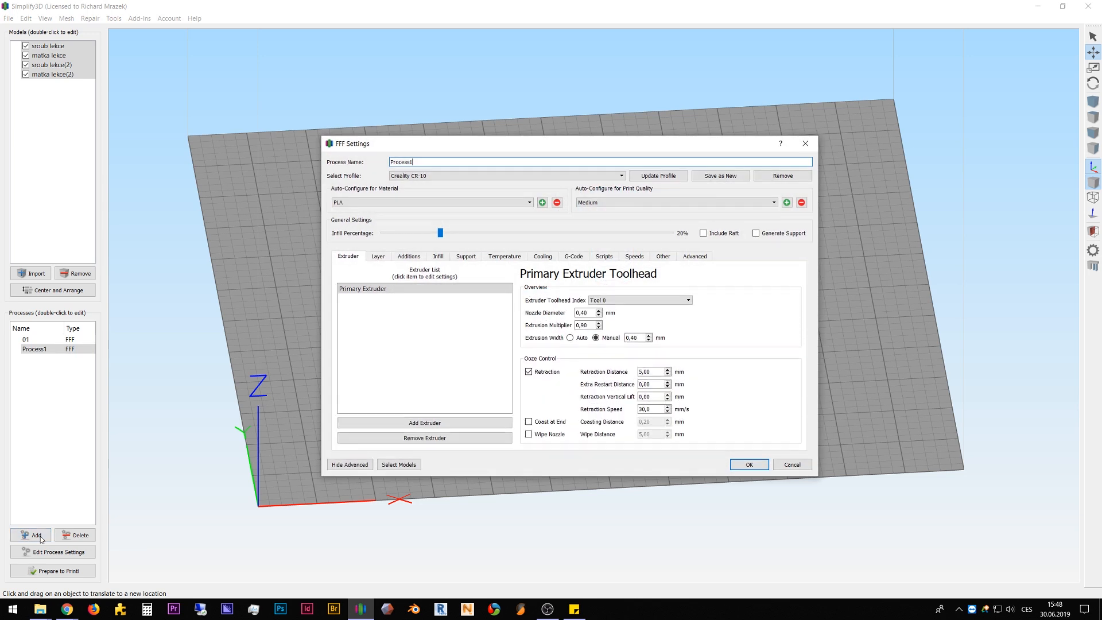
left_click_drag(427, 162, 353, 162)
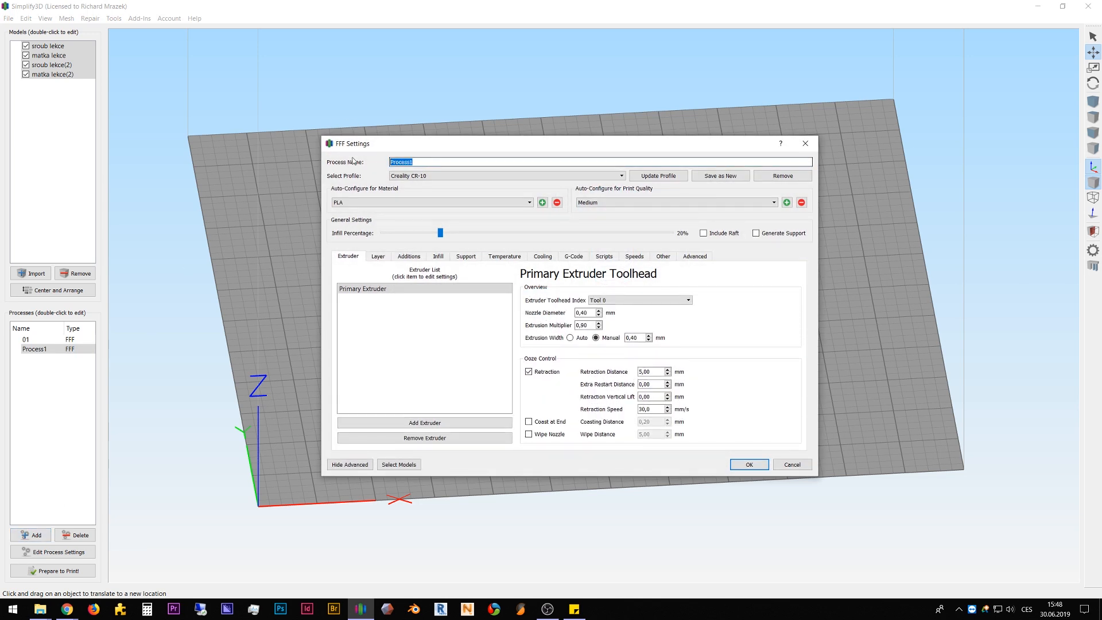
type("02")
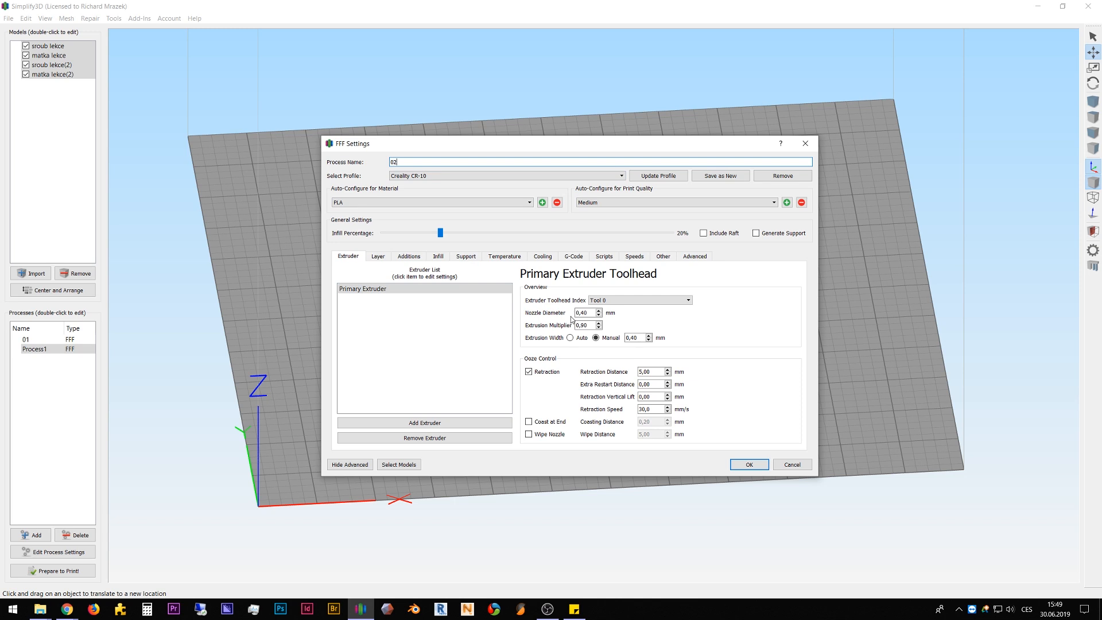
left_click_drag(590, 325, 548, 318)
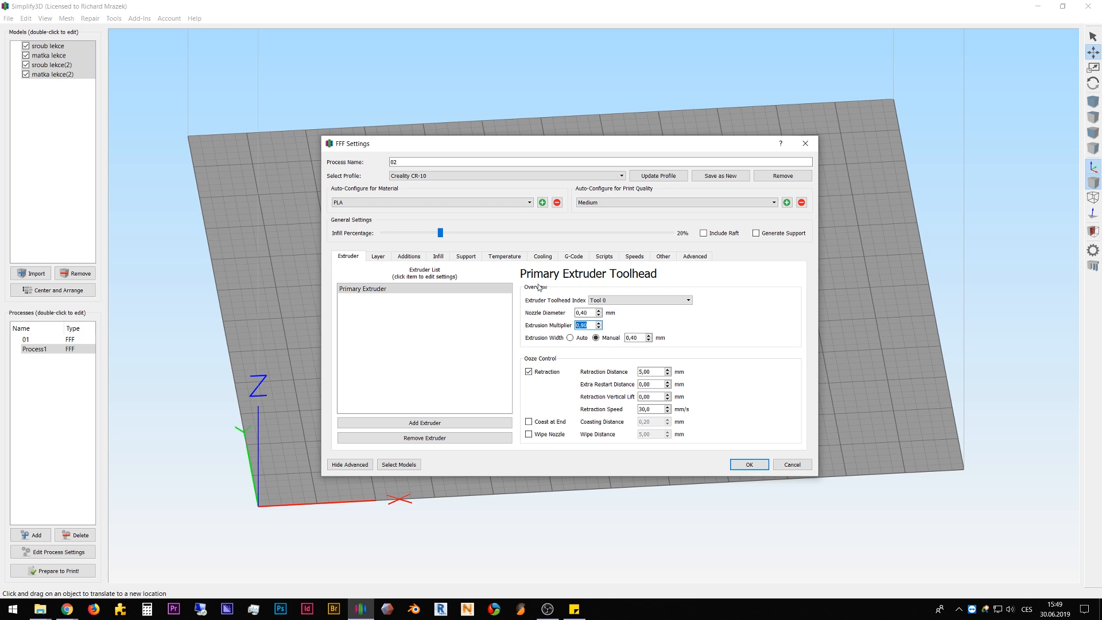
type("1")
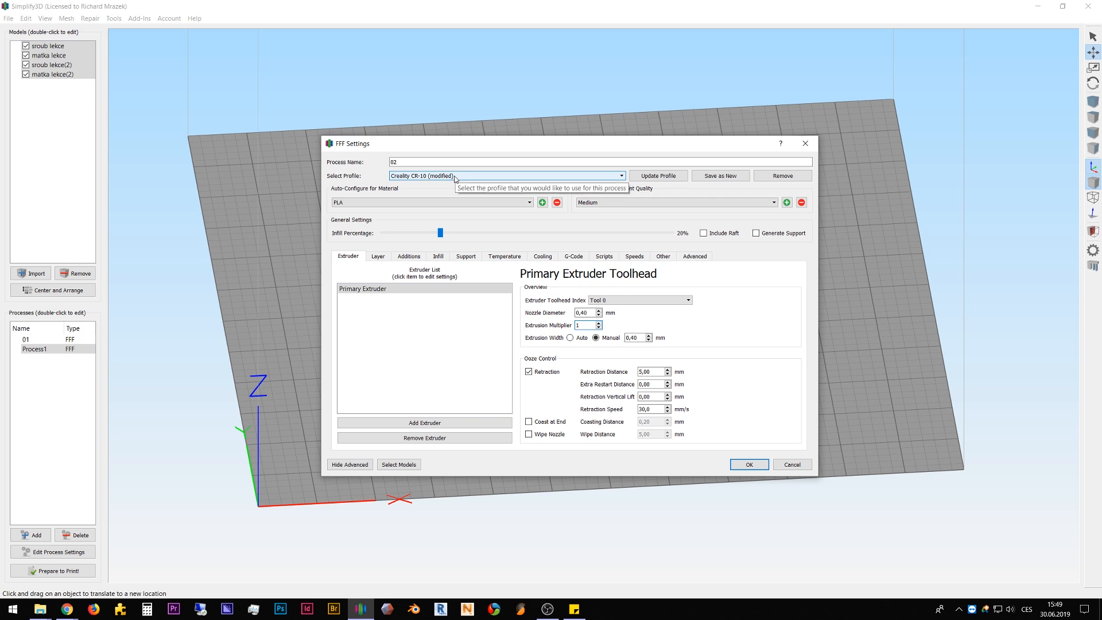
Step: Accept process 02 and add a third print process with the original Creality CR-10 profile, without saving the earlier profile changes
left_click(760, 466)
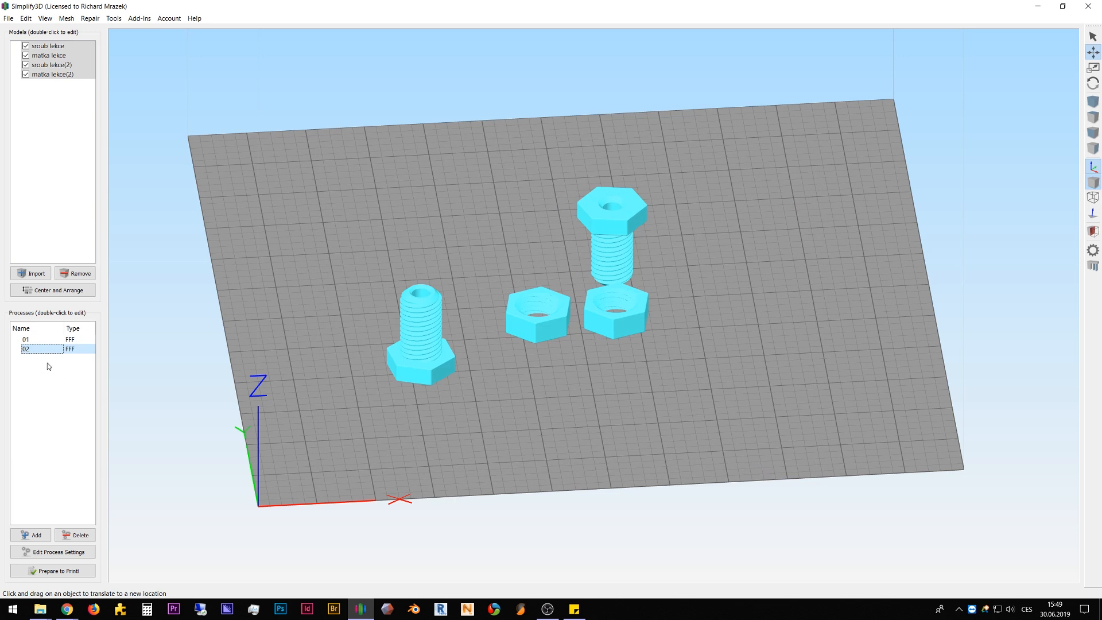
left_click(39, 535)
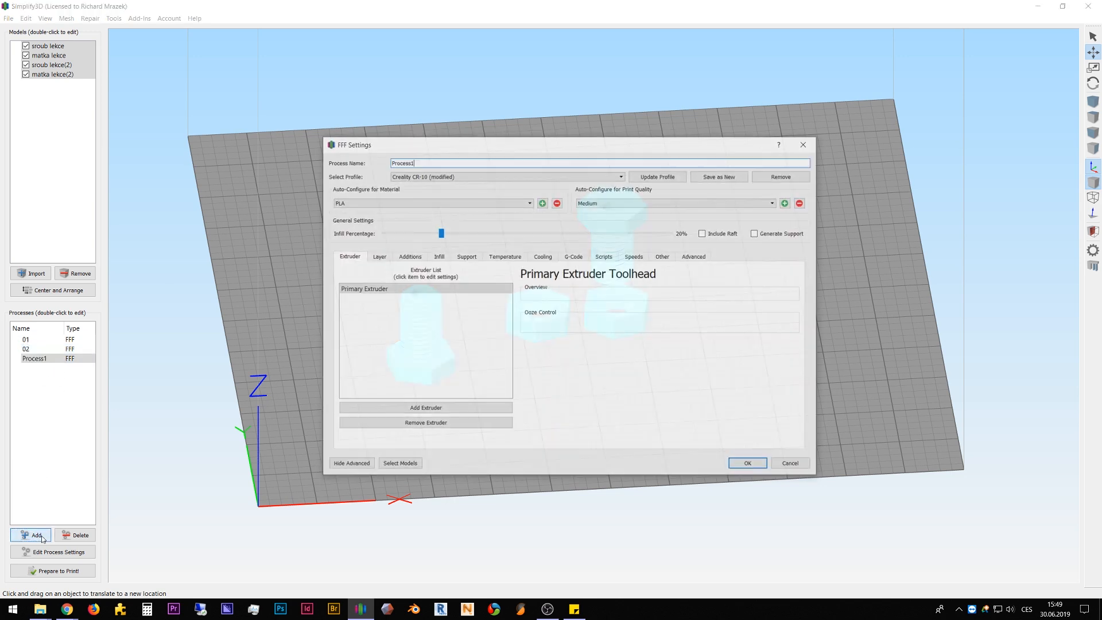
double_click(421, 162)
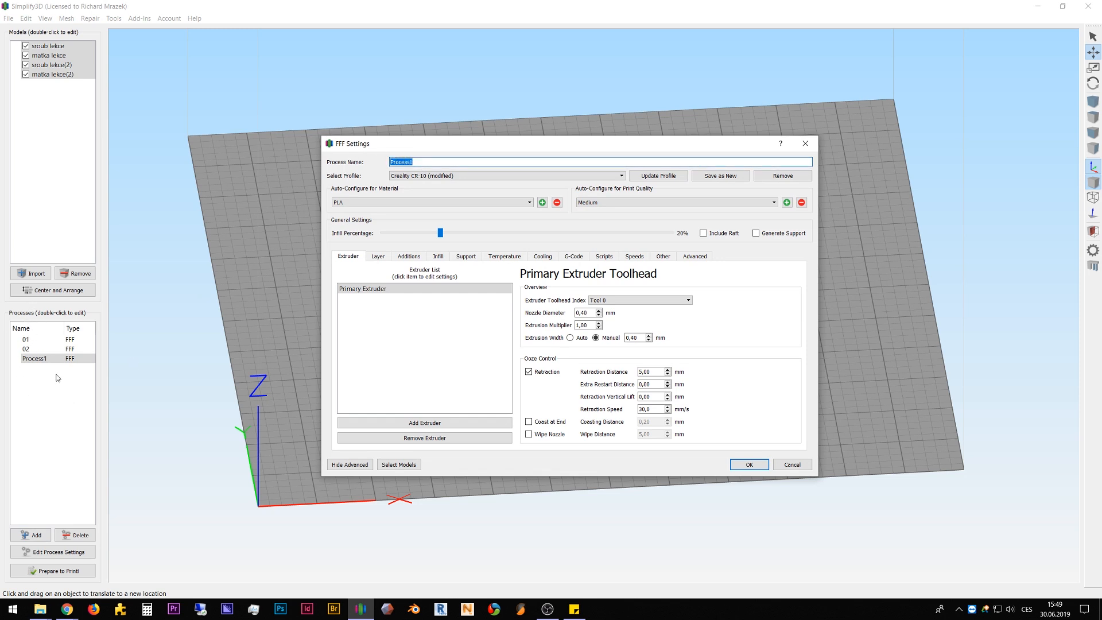
type("03")
left_click(488, 175)
left_click(488, 184)
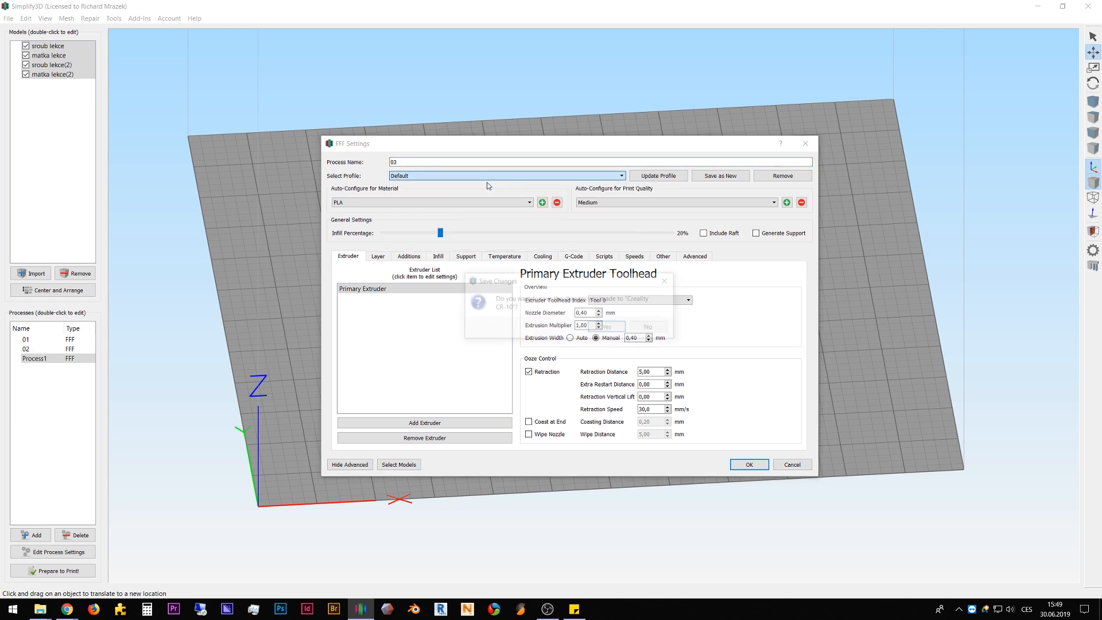
left_click(651, 328)
left_click(438, 174)
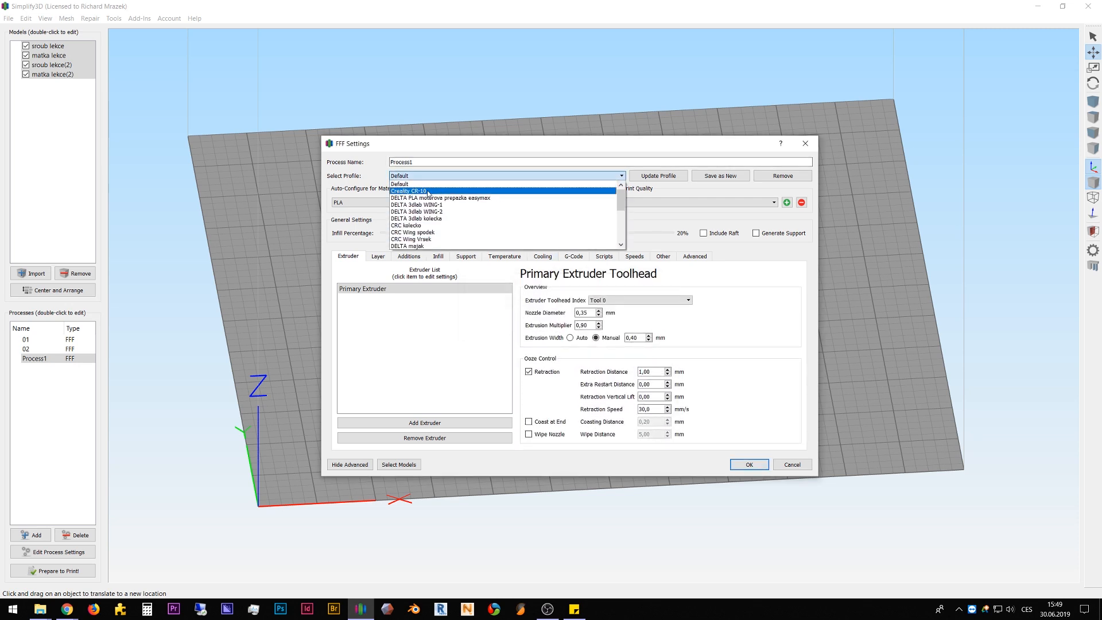
left_click(428, 192)
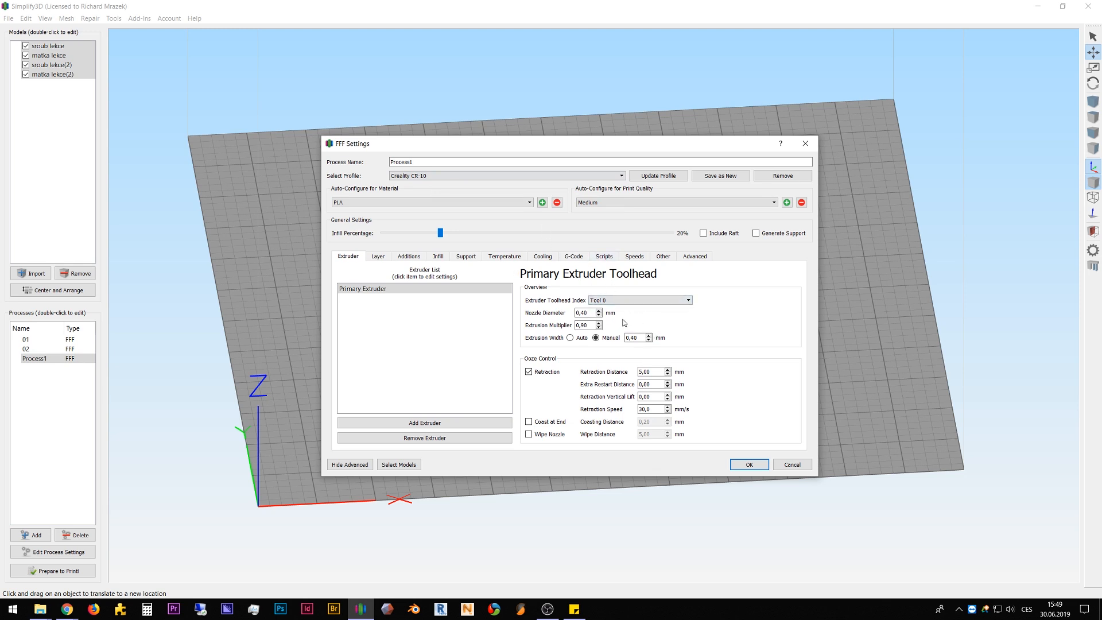
Step: Set the third process's default printing speed to 60 mm/s and accept its settings
left_click(636, 256)
left_click_drag(437, 283, 376, 272)
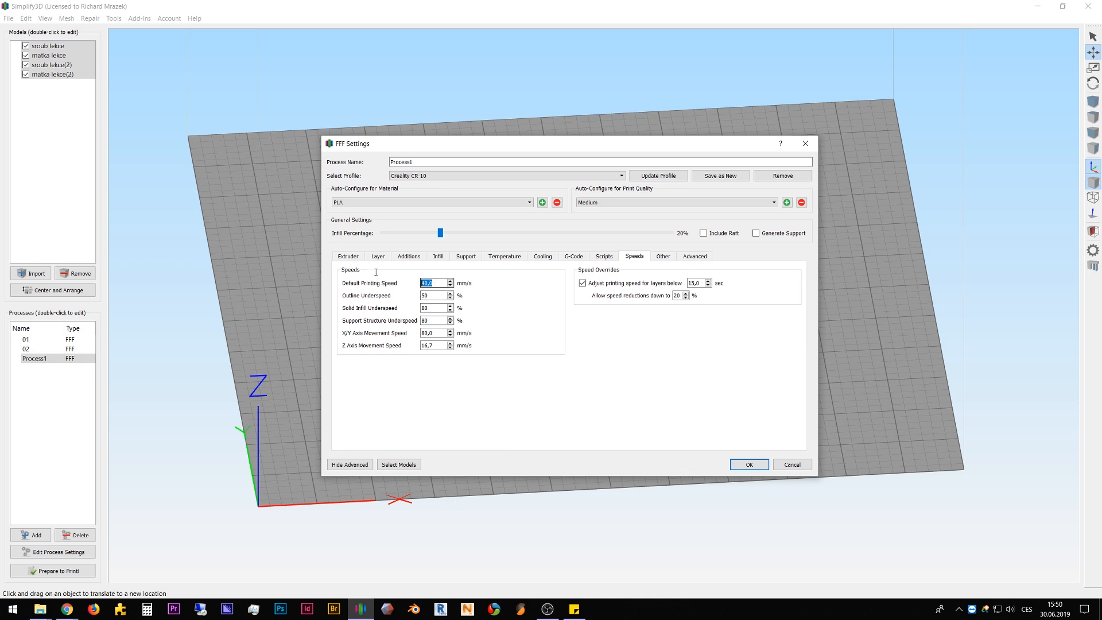
type("60")
left_click(746, 464)
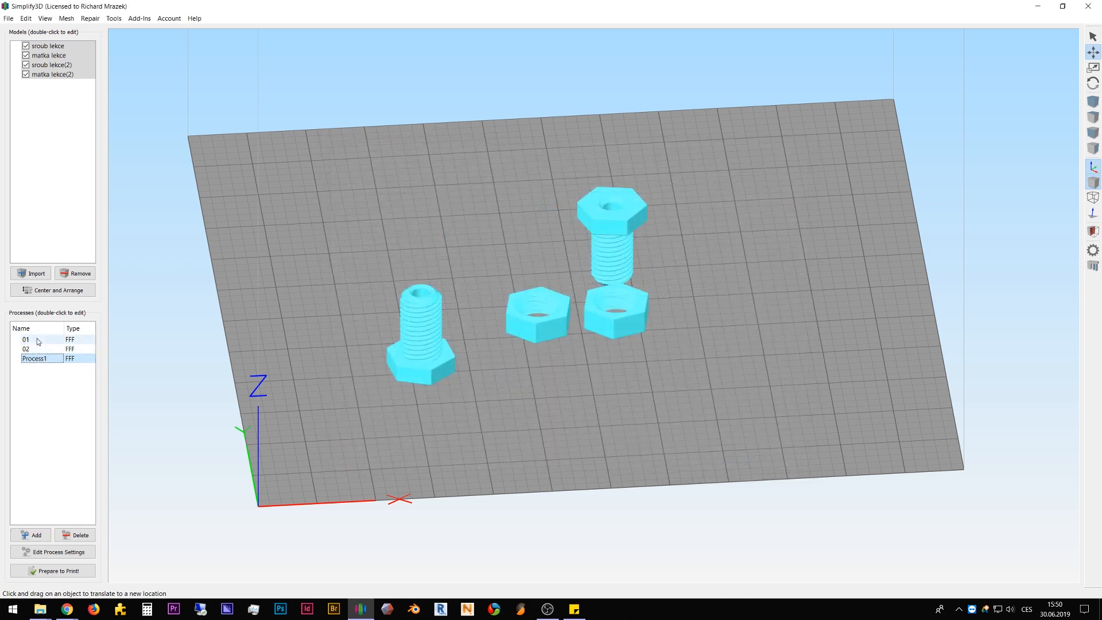
Step: Rename the third print process as 03 and accept it
double_click(41, 358)
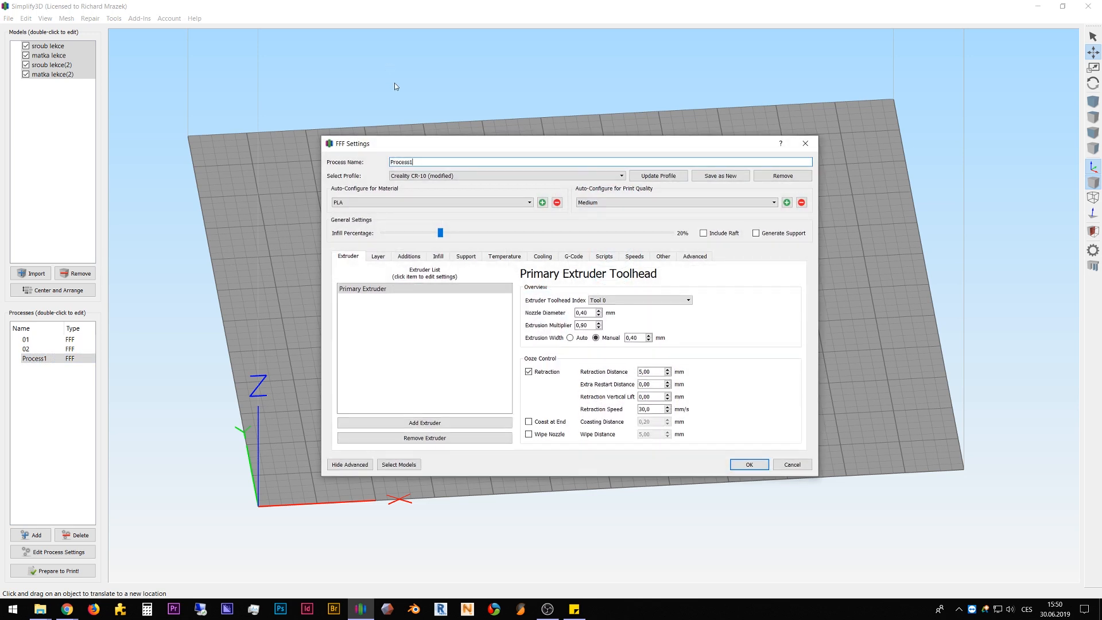
double_click(419, 164)
type("03")
left_click(749, 465)
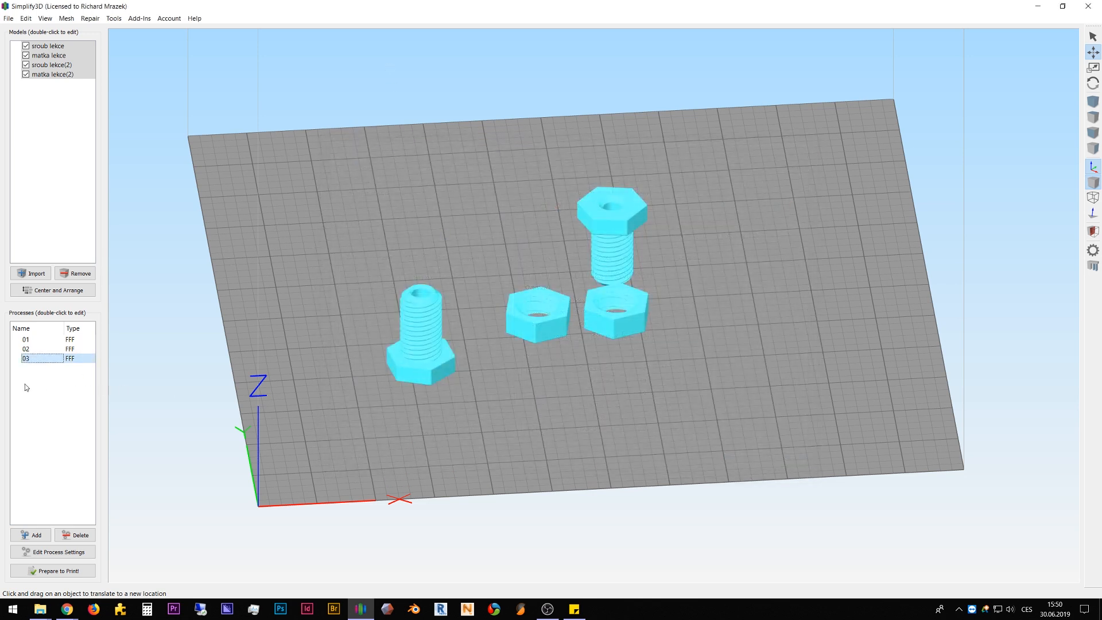
Step: Check which profile is selected in process 01 and in process 02
left_click(35, 349)
left_click(38, 359)
double_click(40, 340)
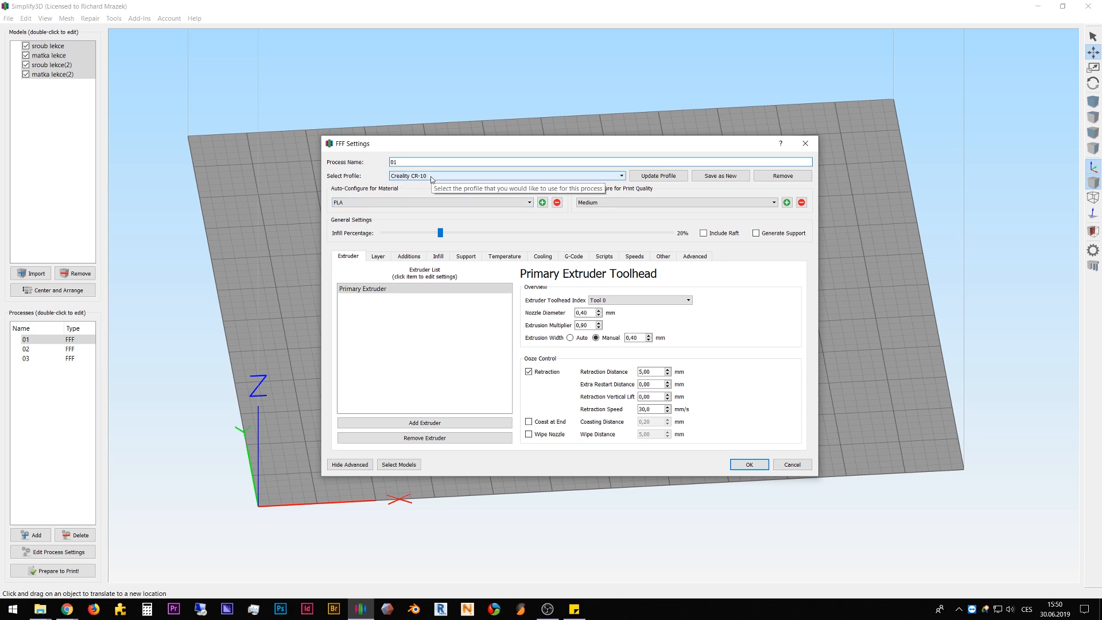
left_click(792, 465)
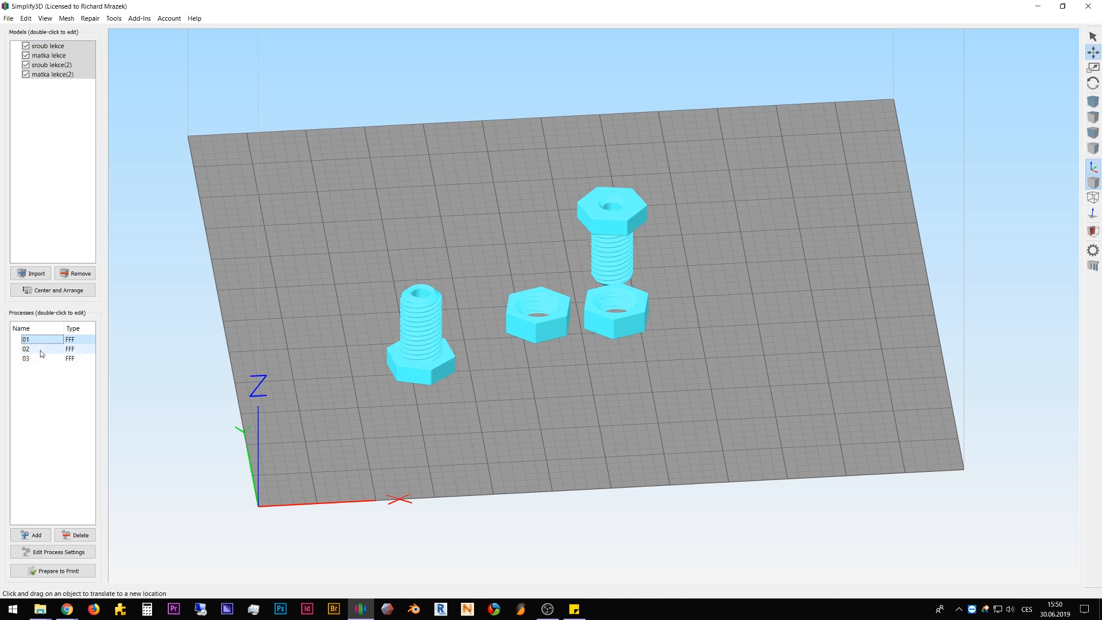
double_click(40, 349)
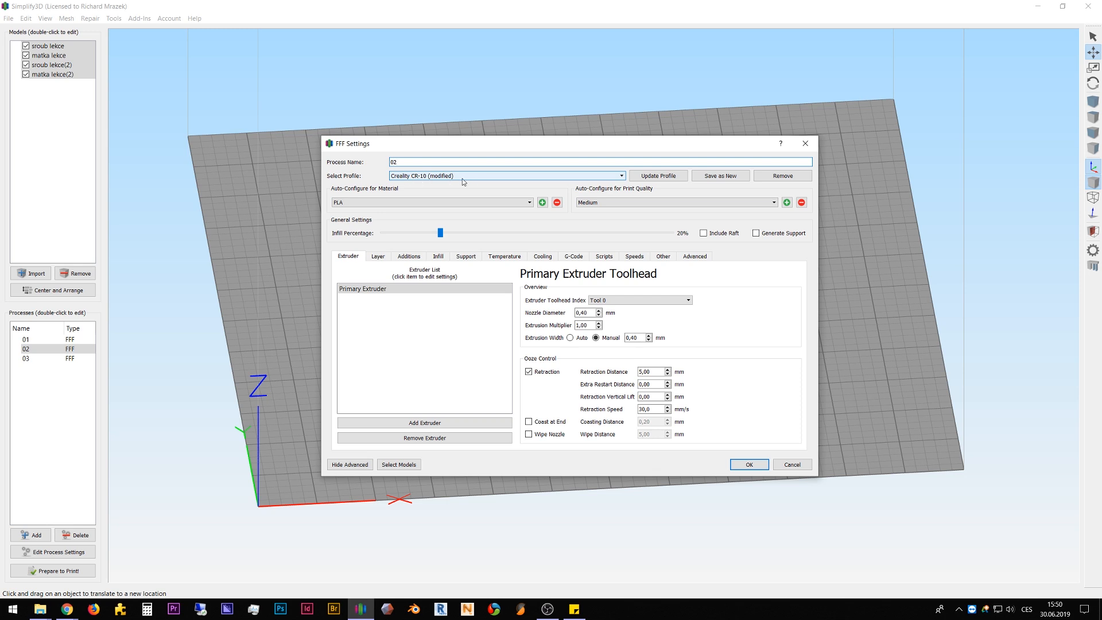
left_click(749, 464)
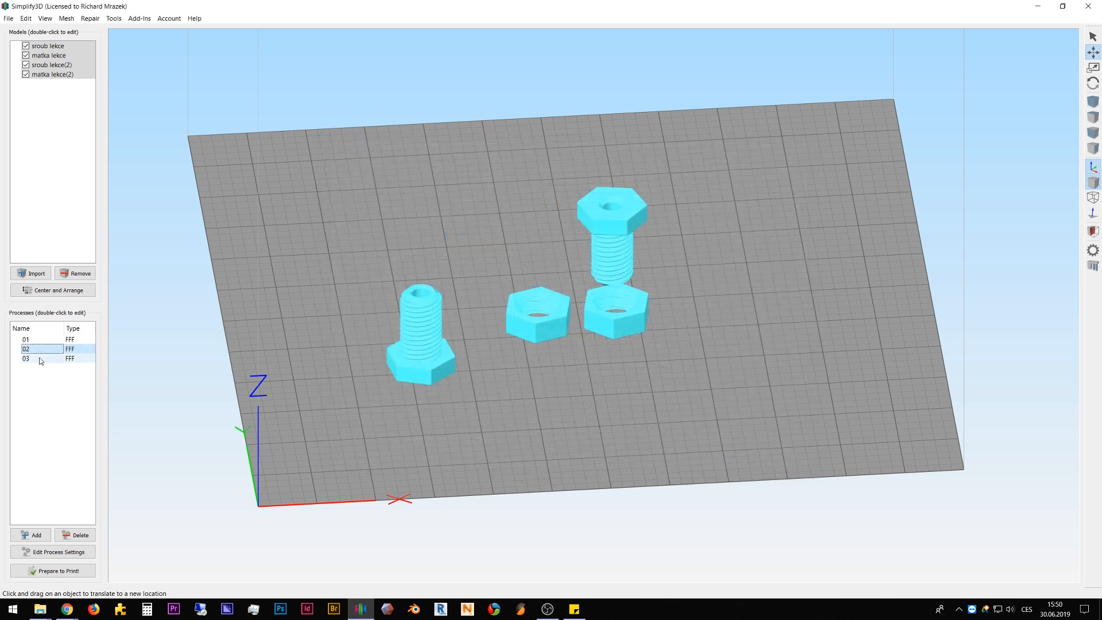
Step: Check the selected profile and the speed settings of process 03
left_click(39, 358)
double_click(40, 359)
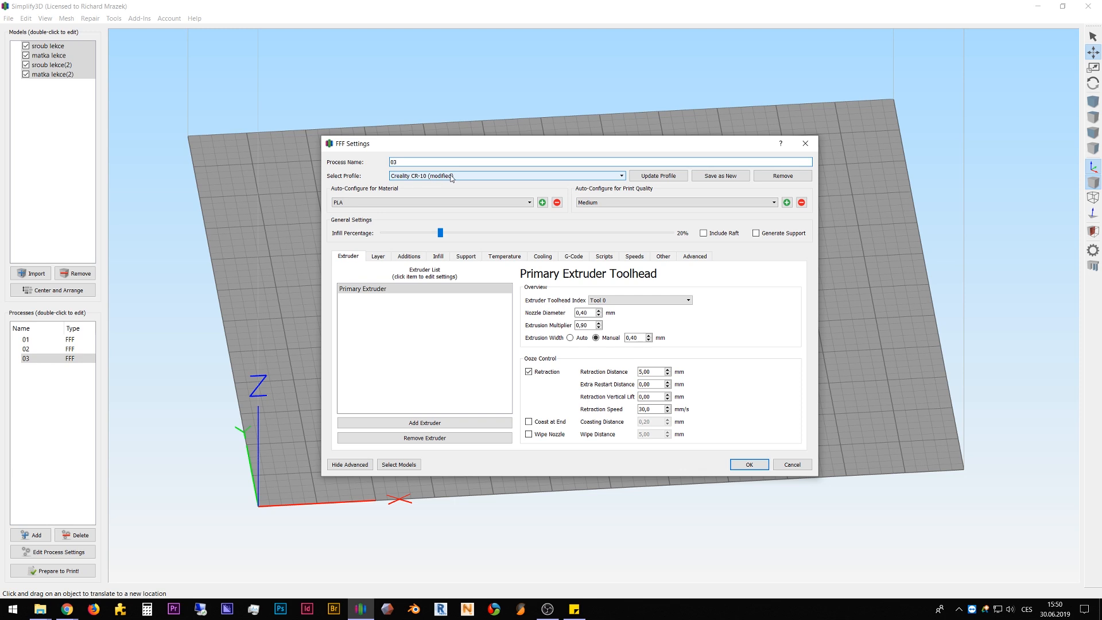
left_click(634, 256)
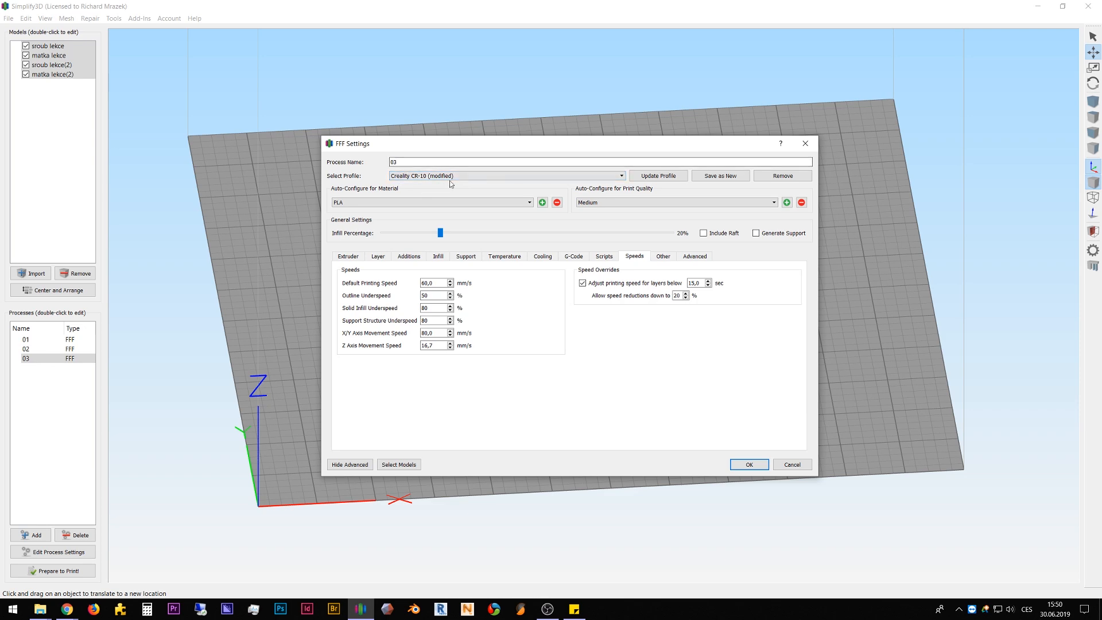
left_click(734, 464)
Step: Compare the profile and extruder settings of processes 02, 03 and 01 by reopening each in turn
double_click(48, 349)
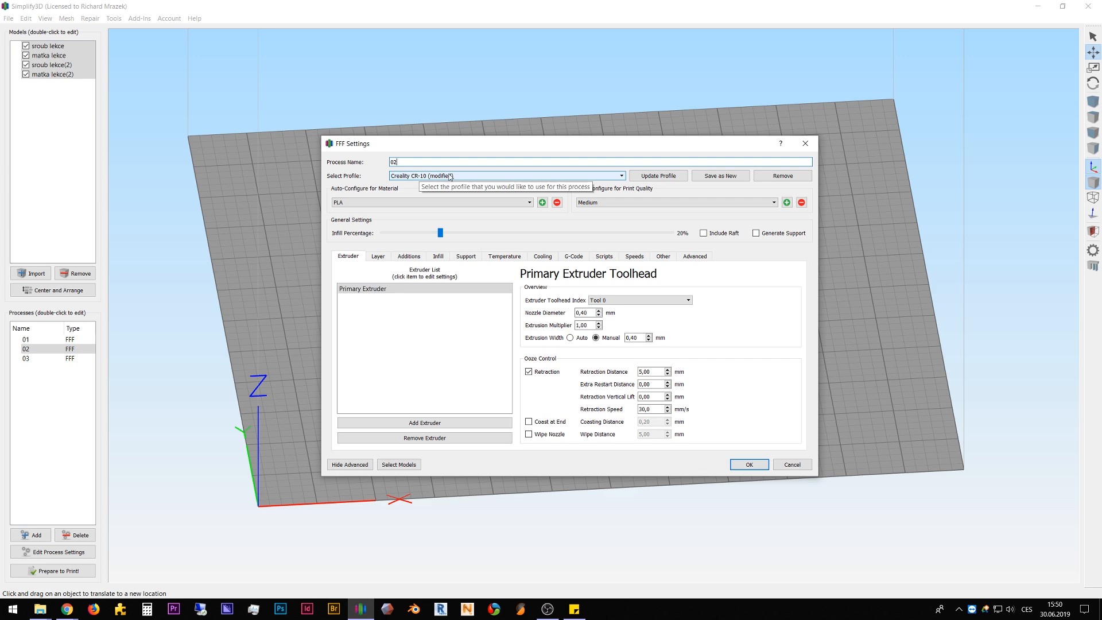
left_click(749, 465)
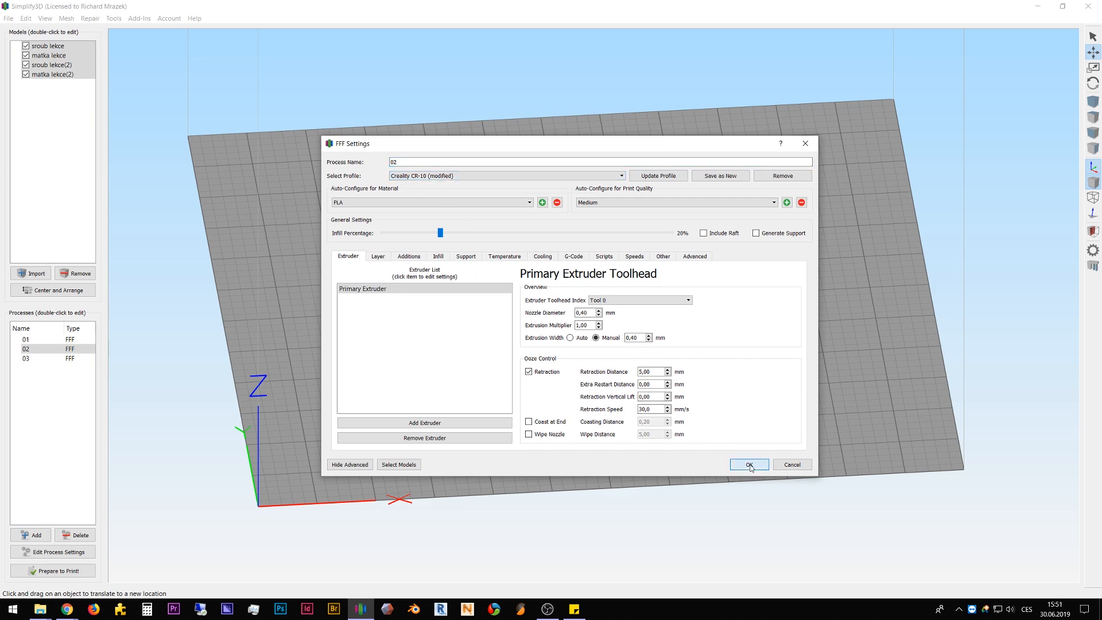
double_click(38, 358)
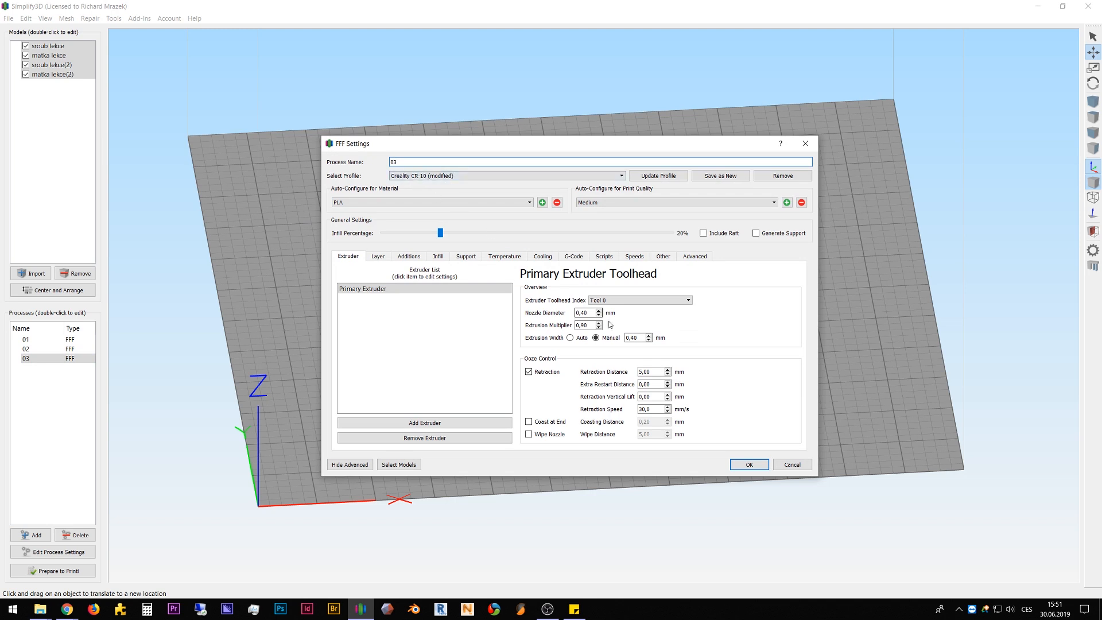
left_click(744, 465)
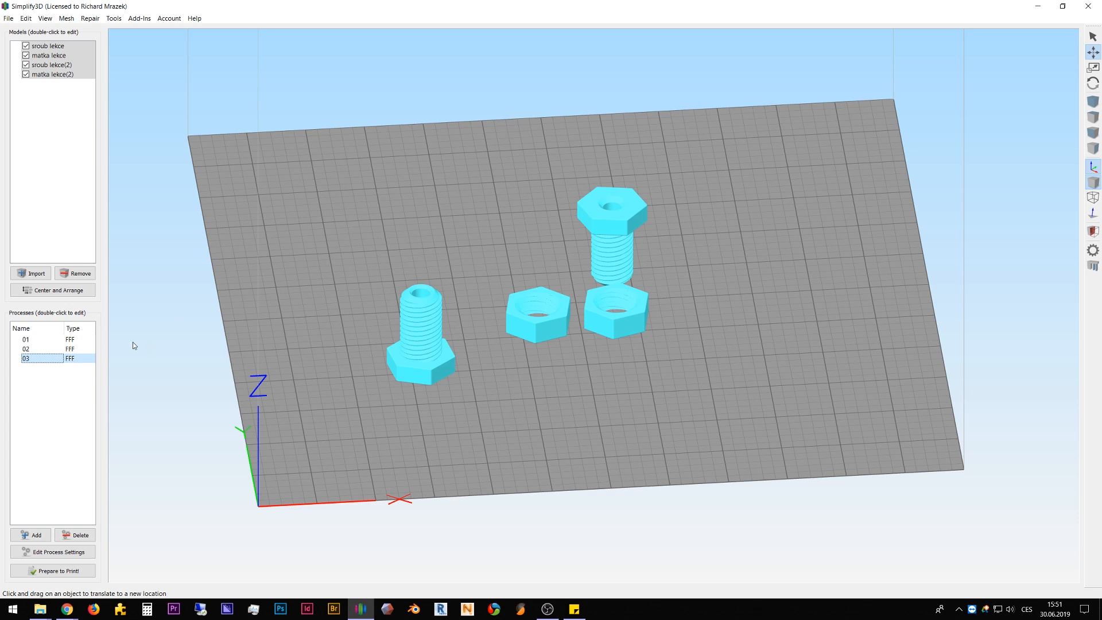
left_click(49, 341)
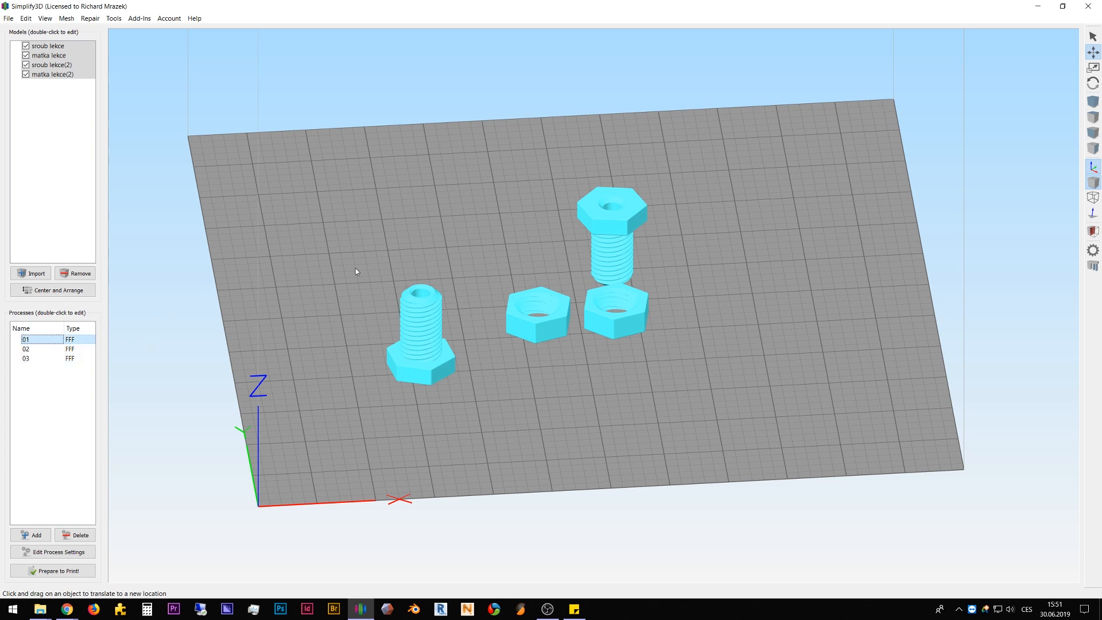
double_click(55, 339)
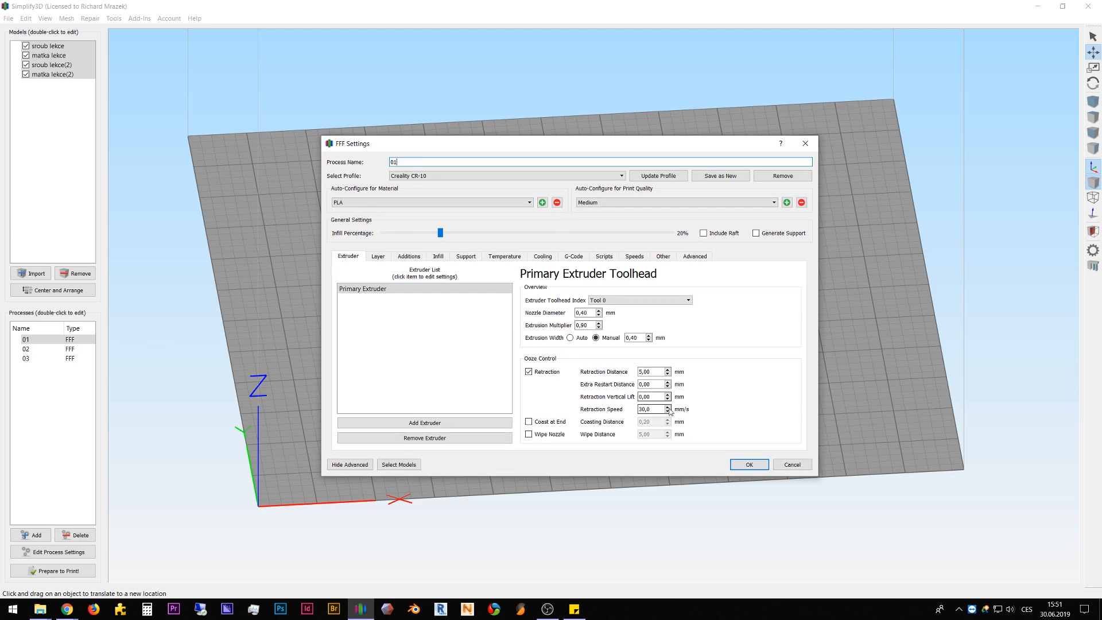
left_click(749, 460)
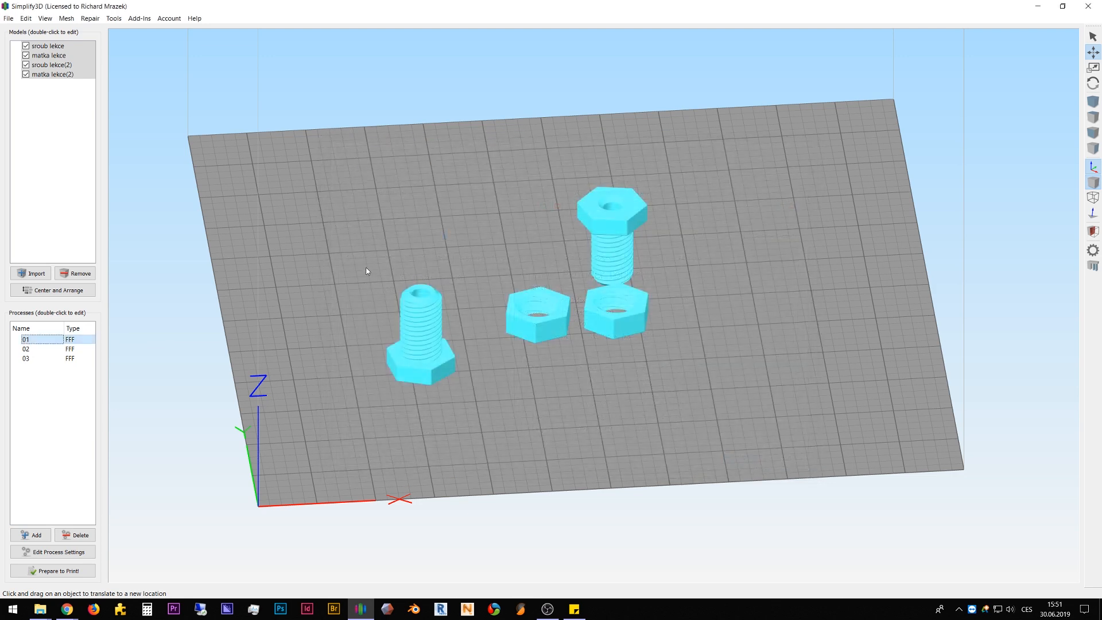
Step: Save the project as a factory file named S3D vT 1 in the 3D modely folder
key("ctrl+s")
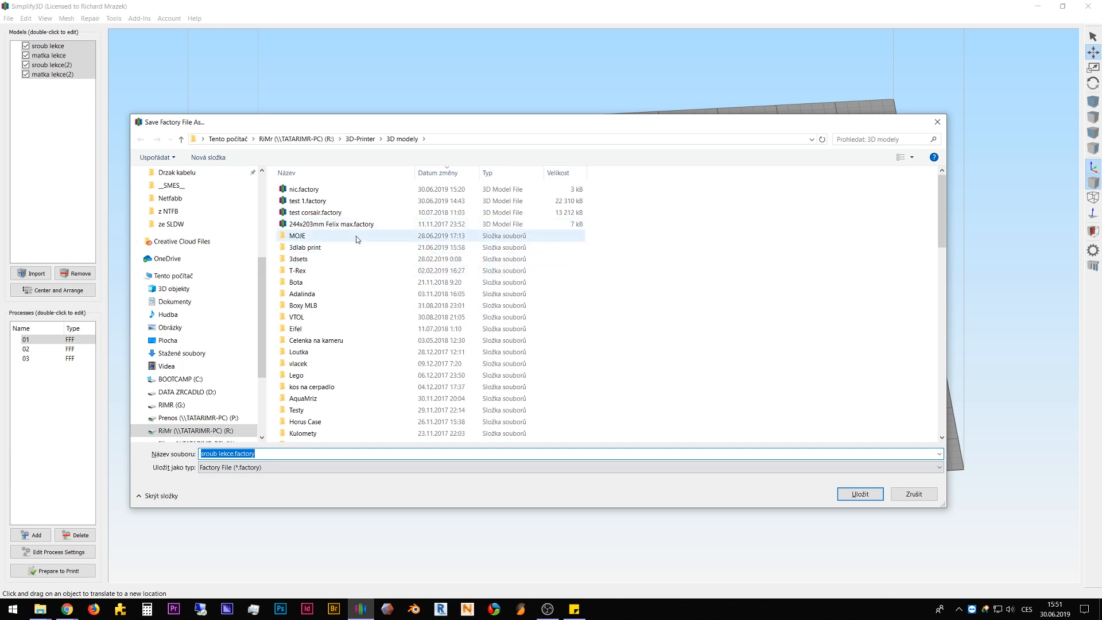
type("S3")
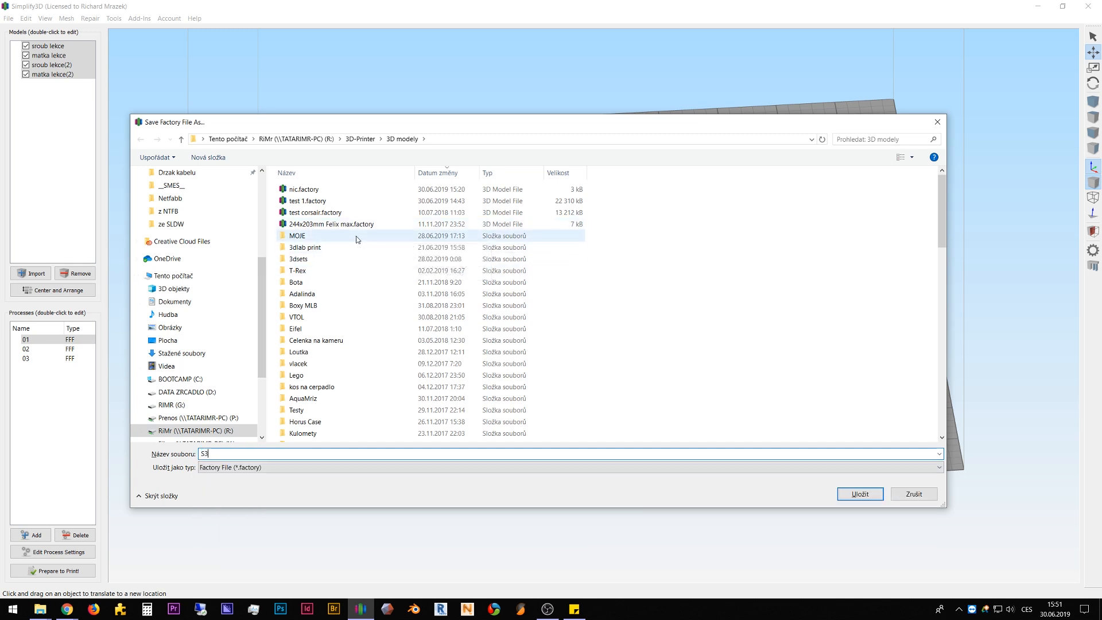
type("D vT 1")
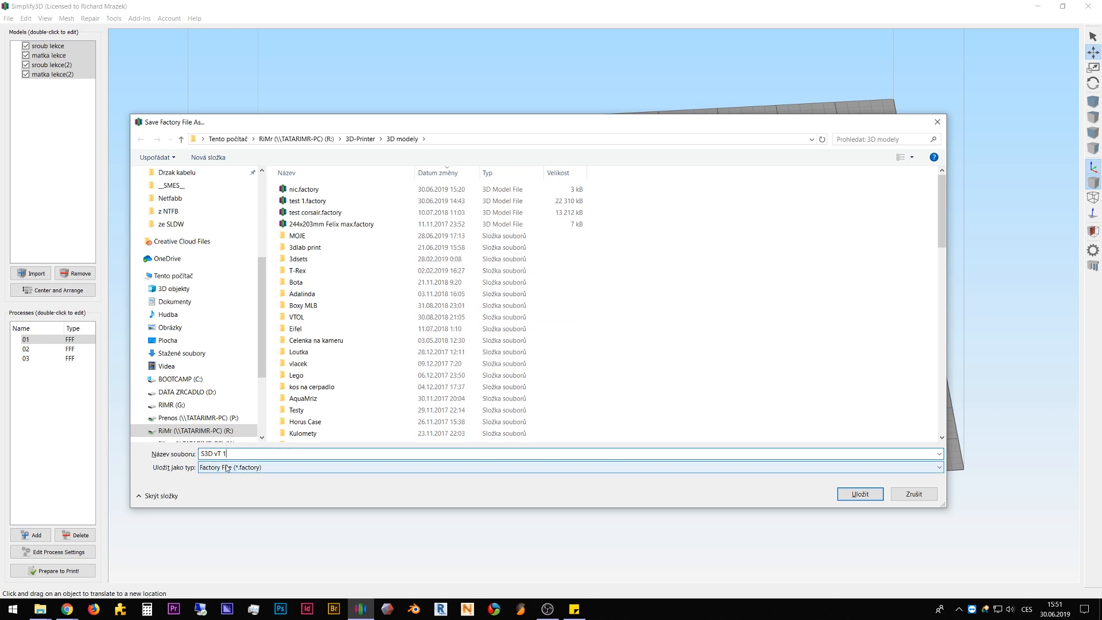
left_click(852, 495)
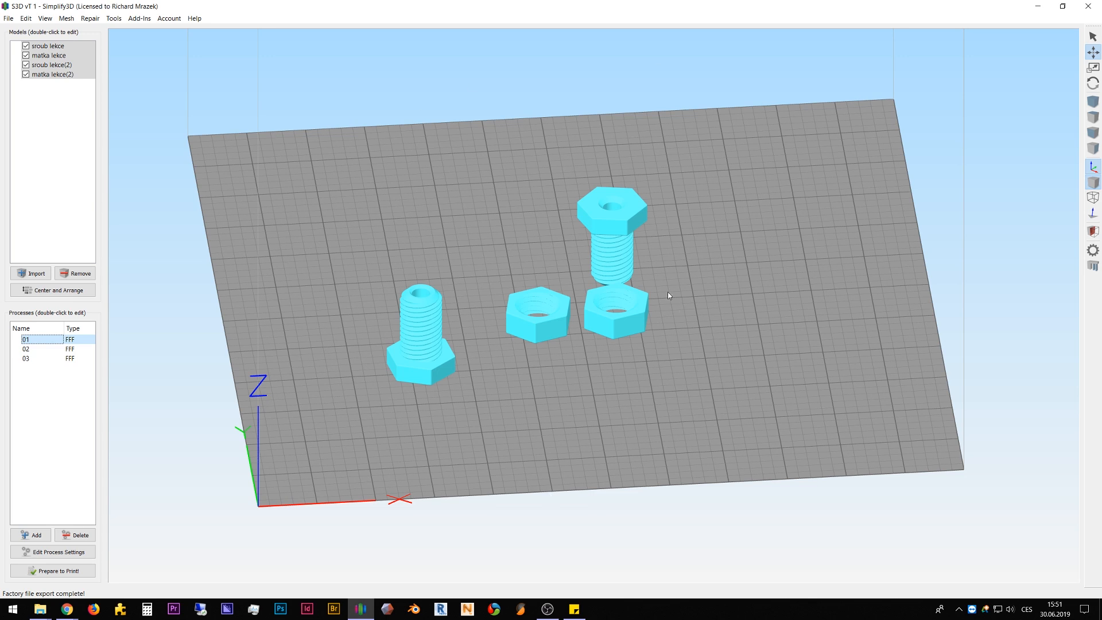
Step: Select process 03 and highlight the bolts and nuts on the bed one at a time, ending with sroub lekce(2)
left_click_drag(660, 443, 570, 394)
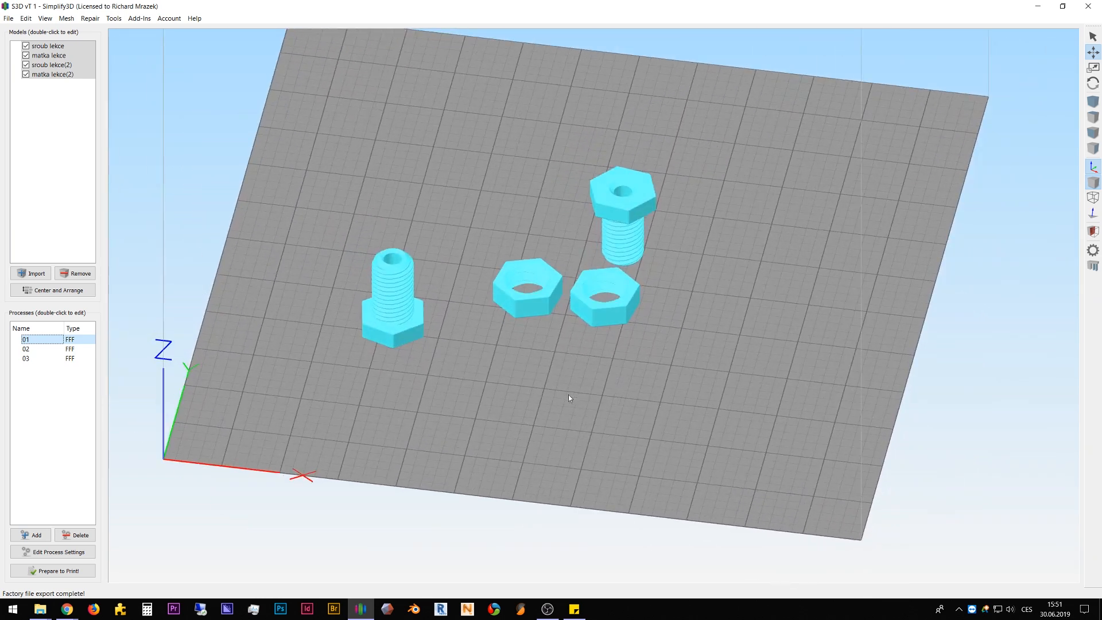
right_click_drag(571, 397, 580, 452)
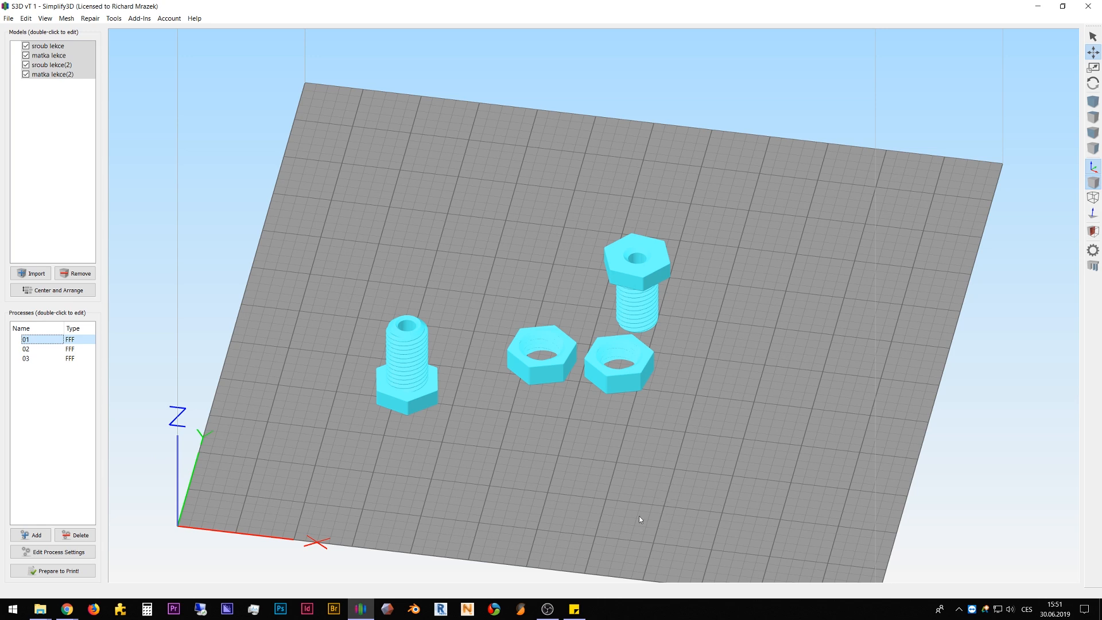
left_click(40, 359)
left_click(430, 398)
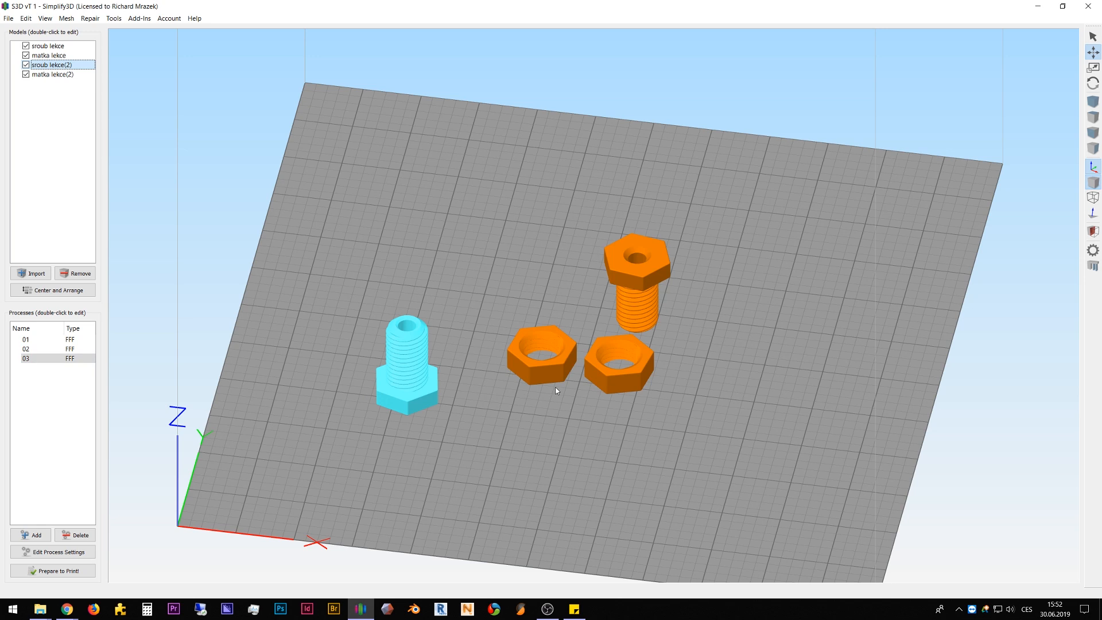
left_click(554, 372)
left_click(595, 379)
left_click(641, 316)
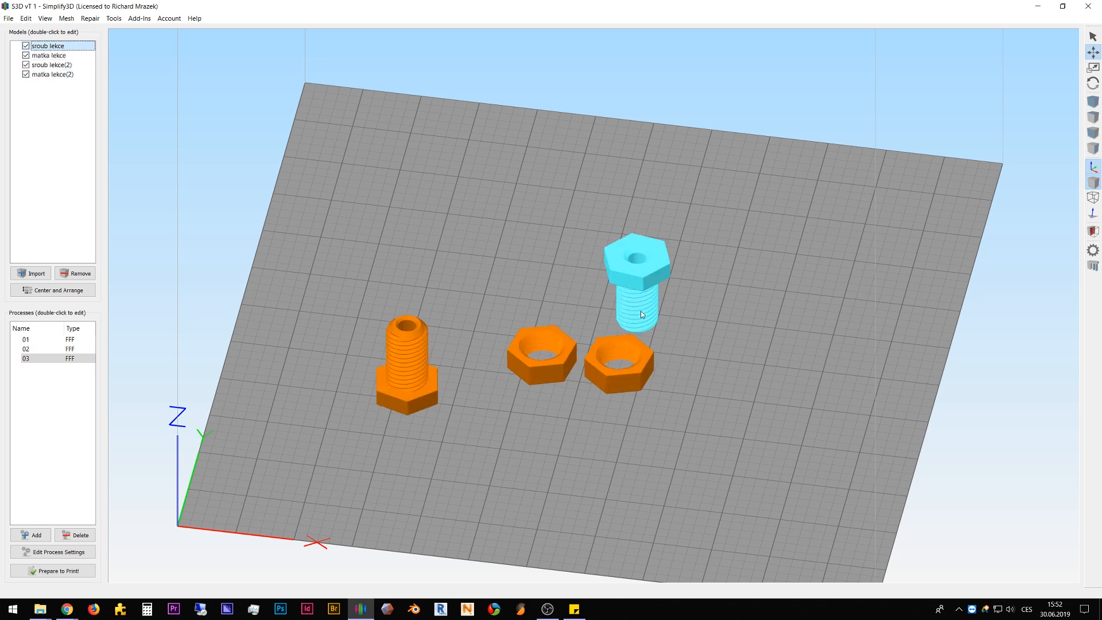
left_click(546, 367)
left_click(596, 371)
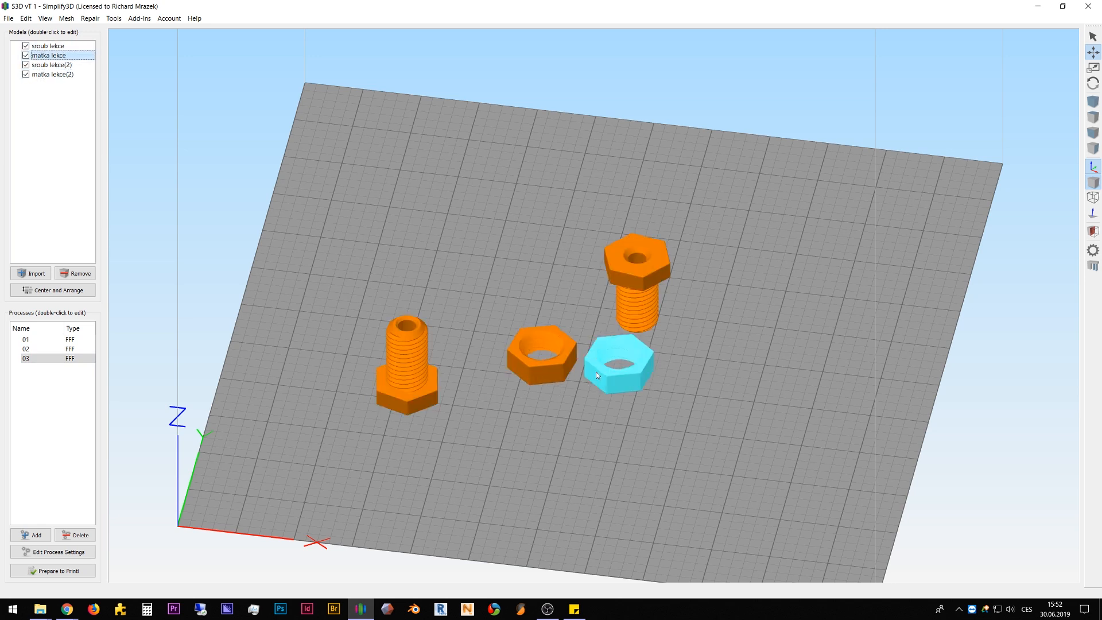
left_click(430, 392)
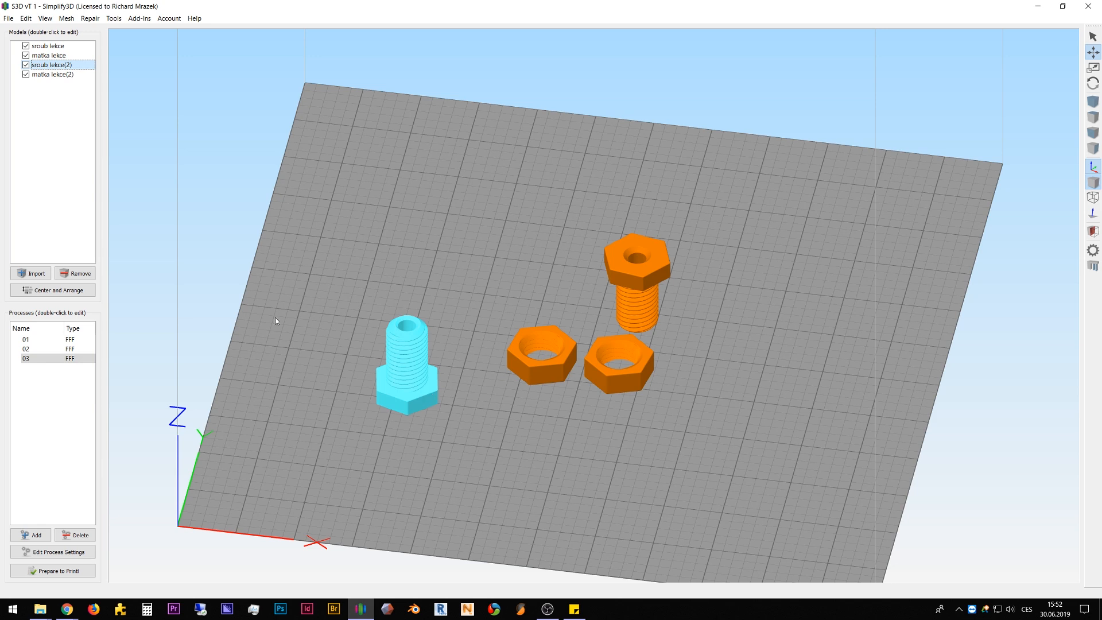
left_click(560, 374)
left_click(596, 377)
left_click(629, 312)
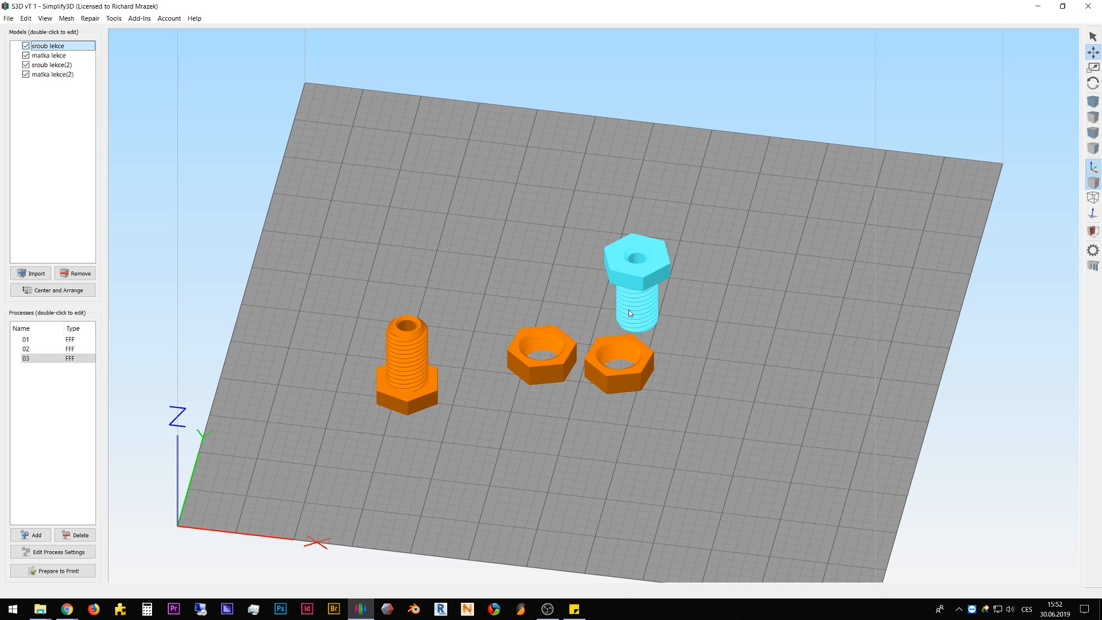
left_click(416, 358)
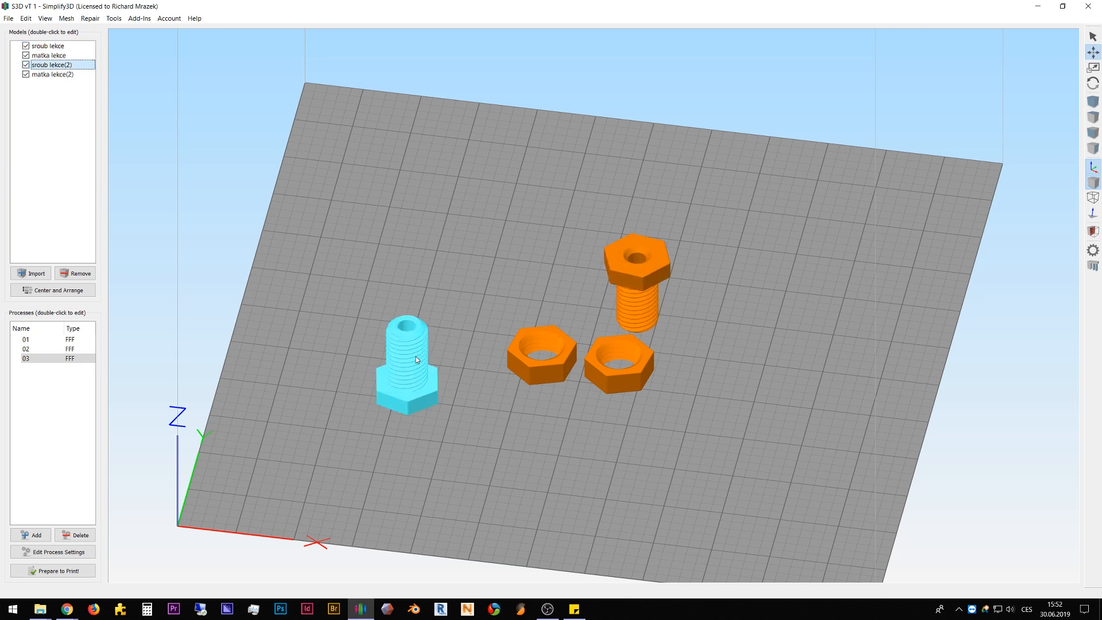
Step: Highlight the two nuts on the bed one at a time, and select process 01 with all models highlighted
left_click(520, 360)
left_click(597, 373)
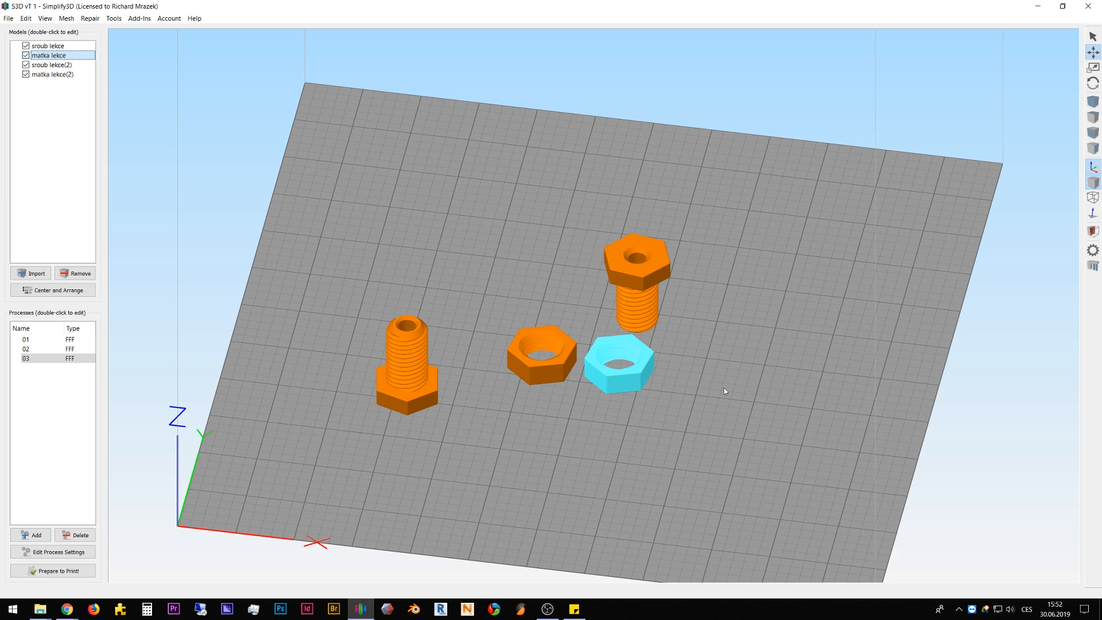
left_click(565, 361)
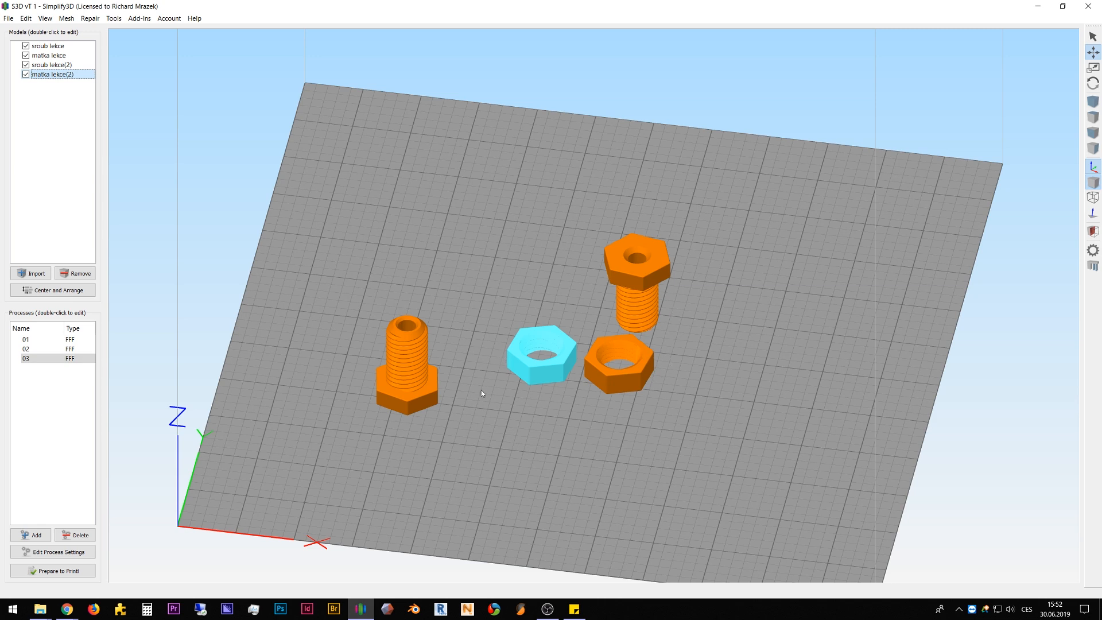
scroll(493, 384, "up", 5)
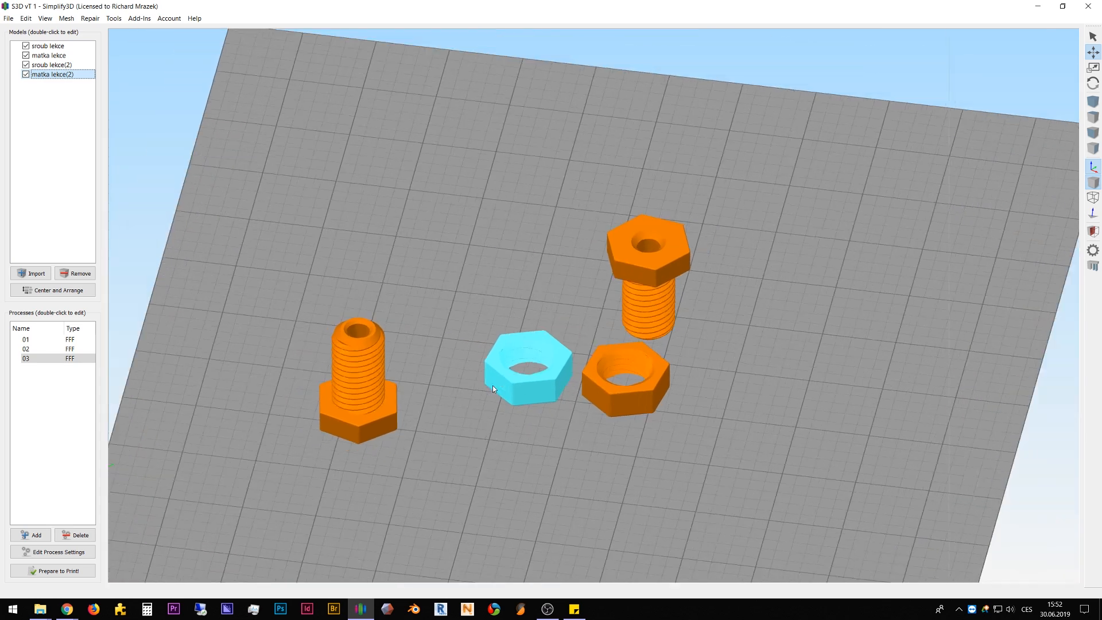
mouse_move(484, 398)
left_mouse_down()
mouse_move(516, 449)
mouse_move(421, 443)
mouse_move(433, 441)
left_mouse_up()
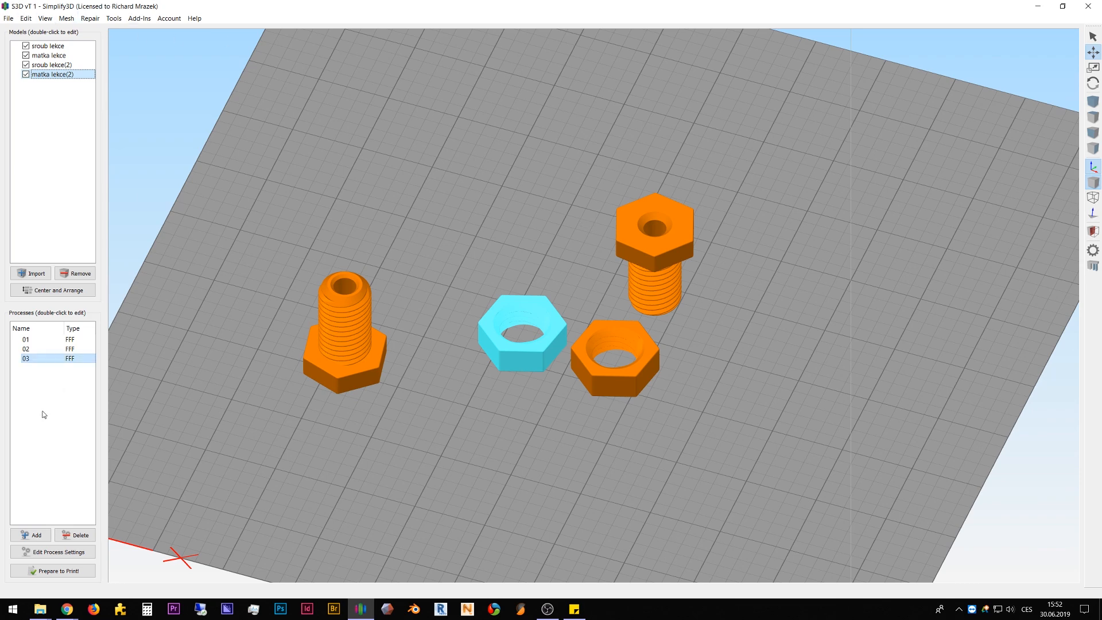
left_click(25, 340)
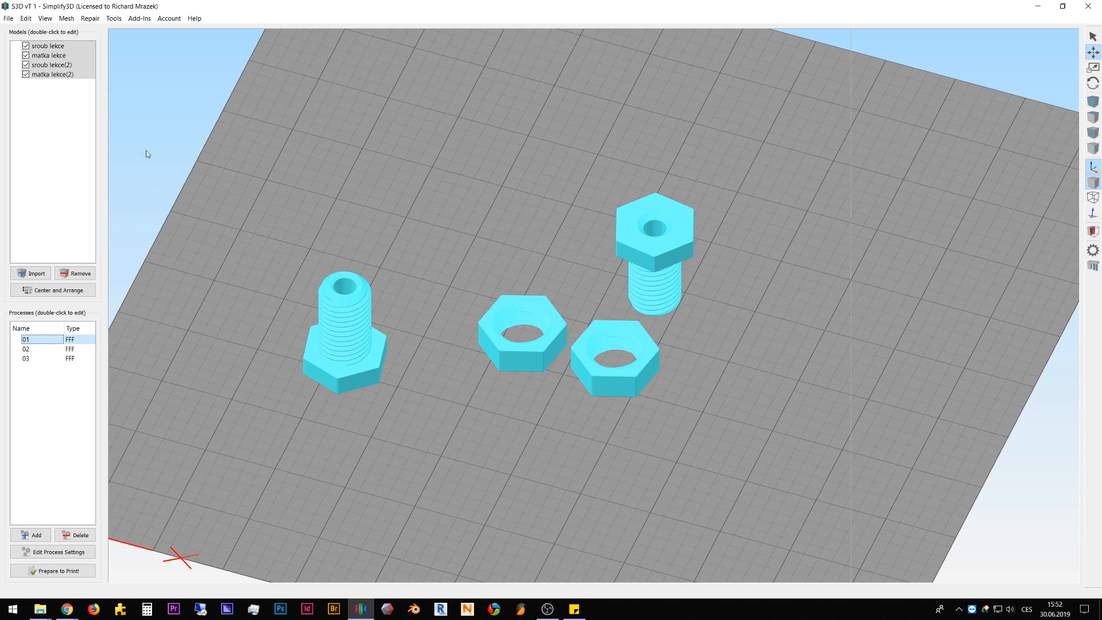
Step: Start a new empty project and add a print process using the Creality CR-10 profile
left_click(7, 19)
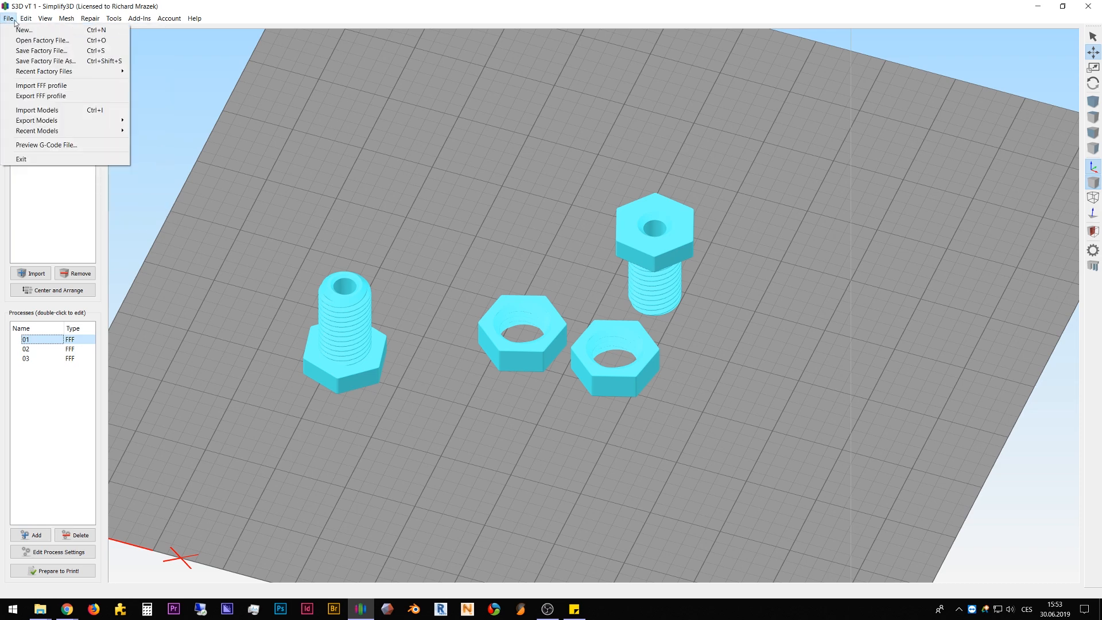
left_click(21, 30)
scroll(288, 350, "down", 5)
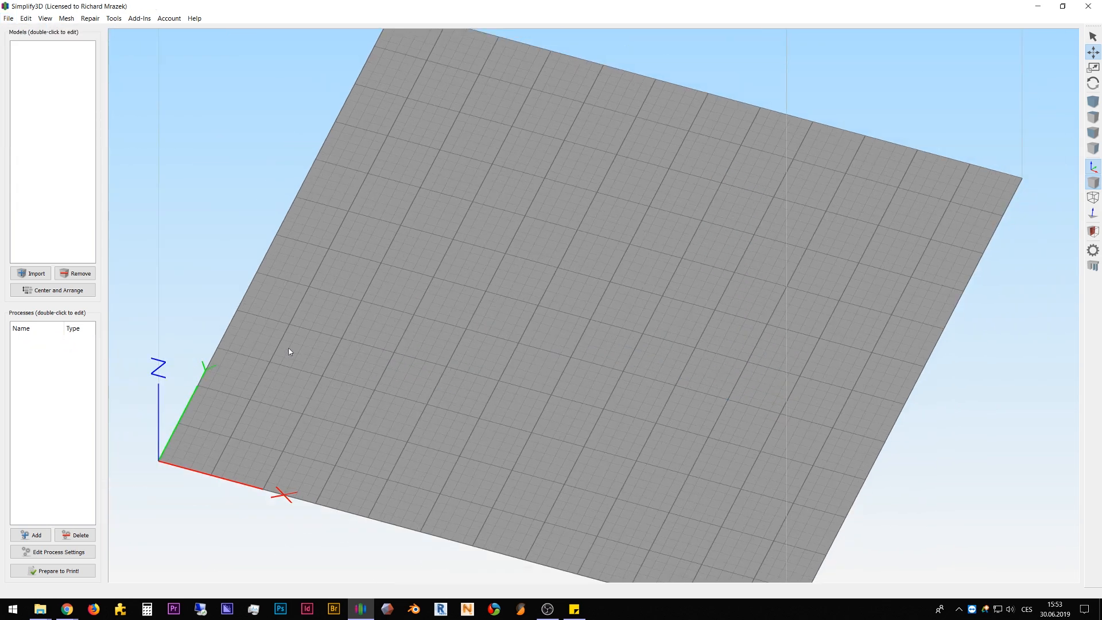
left_click_drag(453, 361, 452, 332)
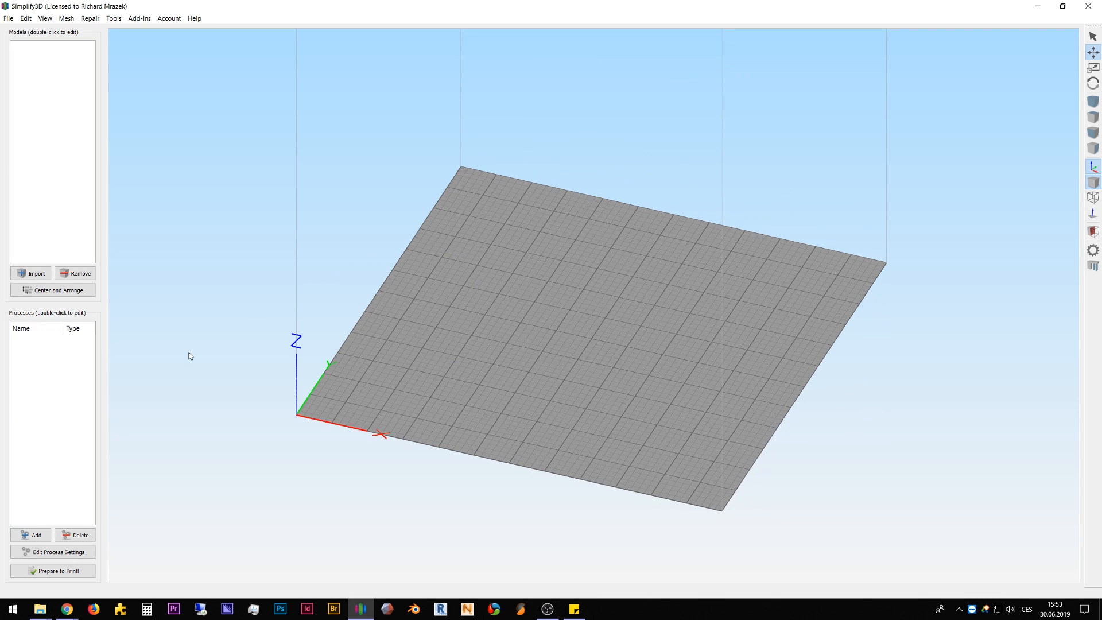
left_click(38, 535)
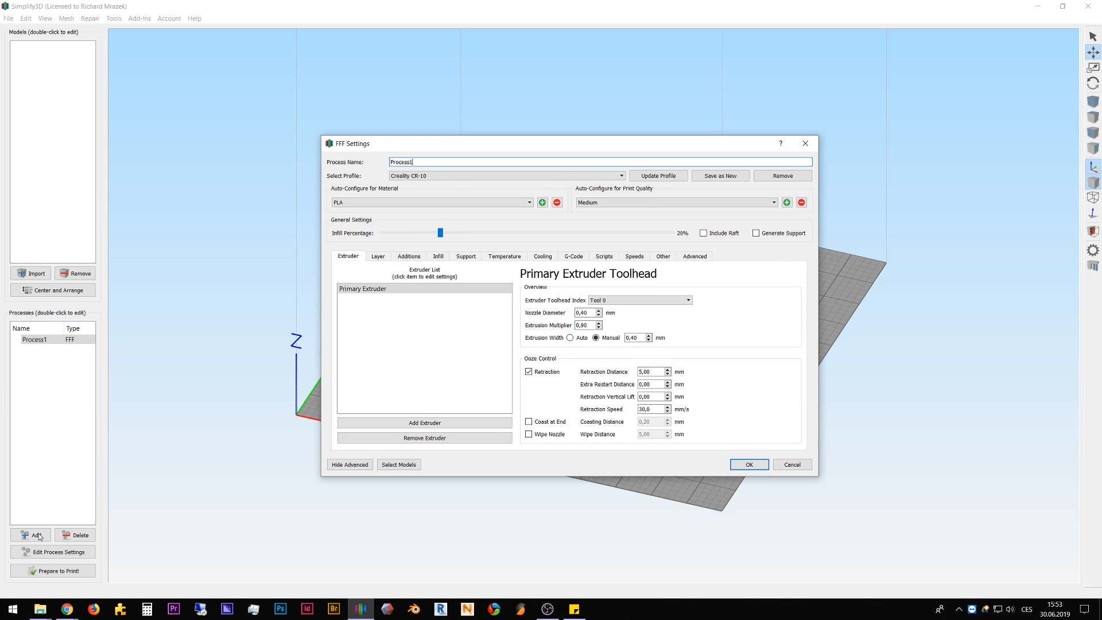
left_click(436, 175)
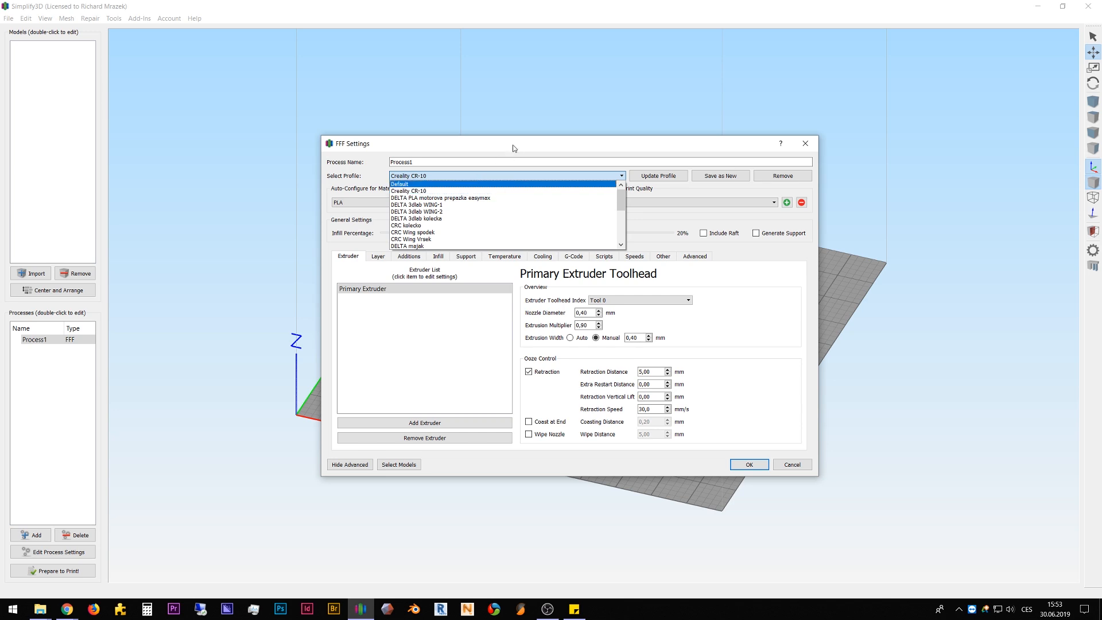
left_click(465, 191)
left_click(808, 469)
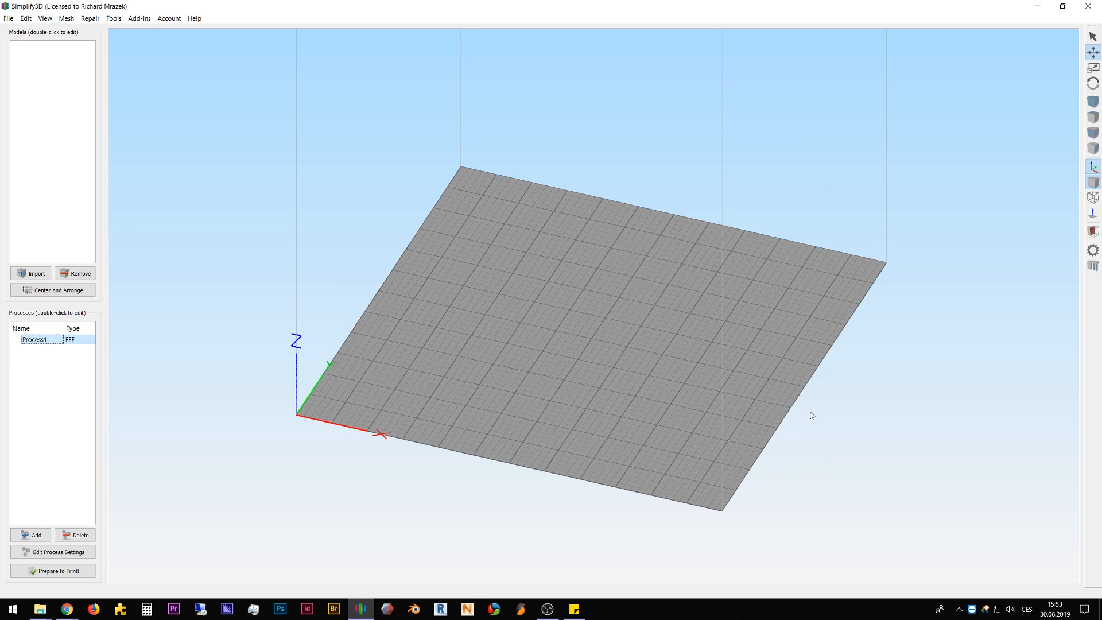
Step: Reopen the recent factory file S3D vT 1 with its bolts, nuts and processes
left_click(8, 20)
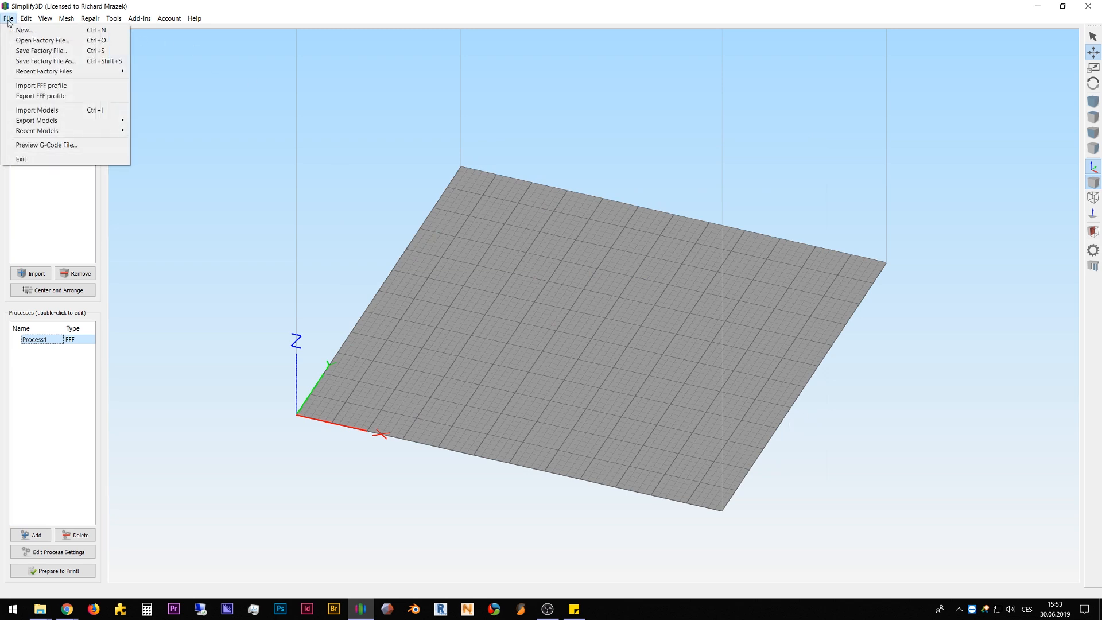
mouse_move(33, 75)
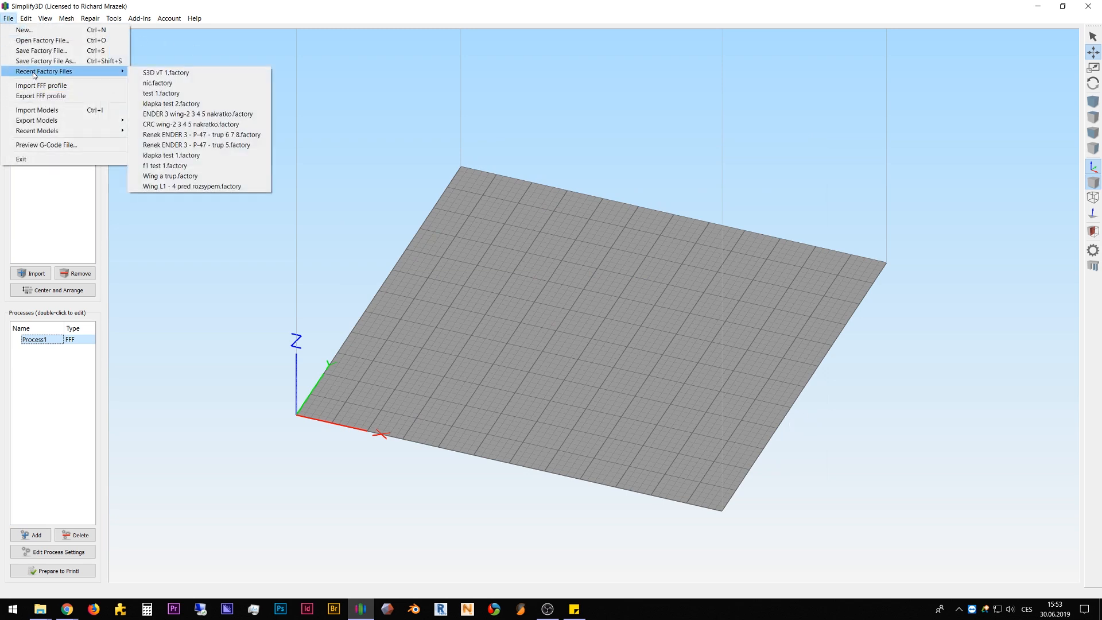
left_click(41, 40)
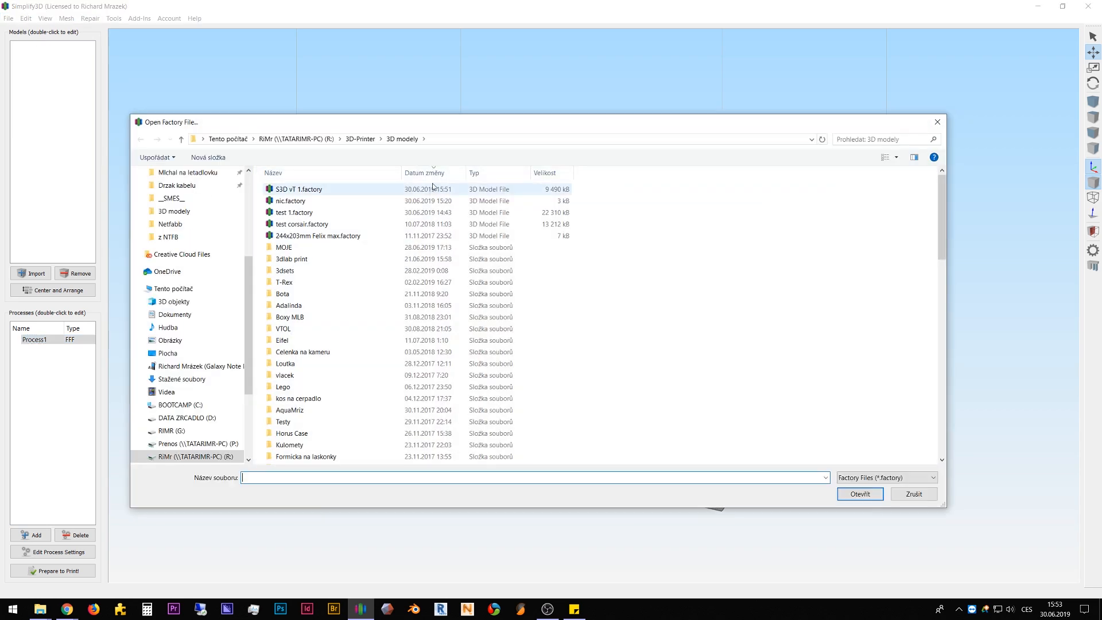
left_click(914, 494)
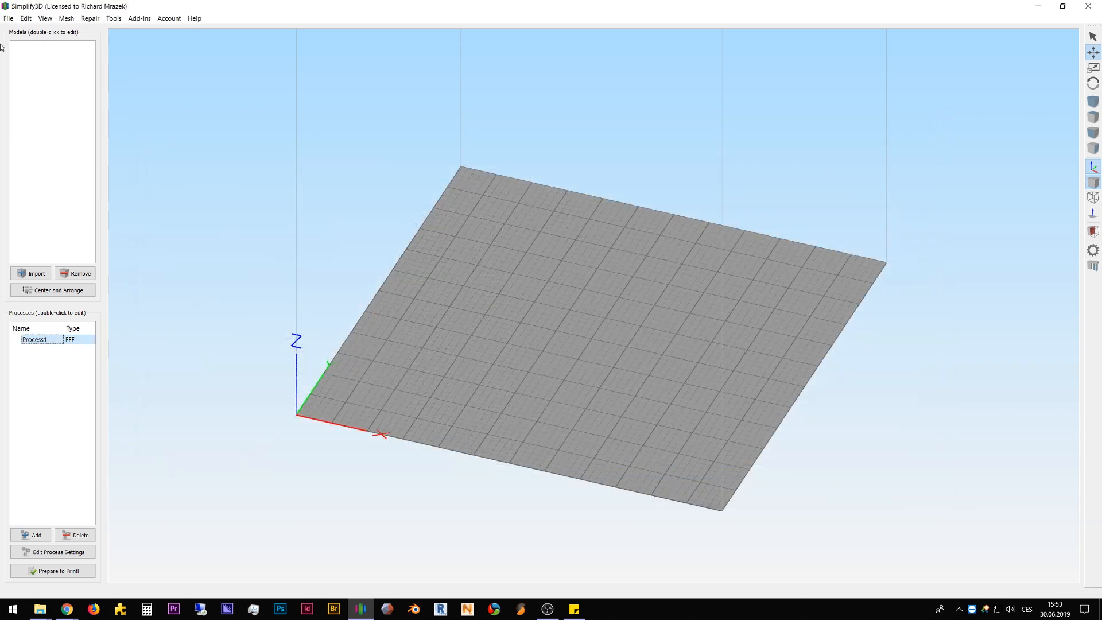
left_click(9, 17)
mouse_move(42, 73)
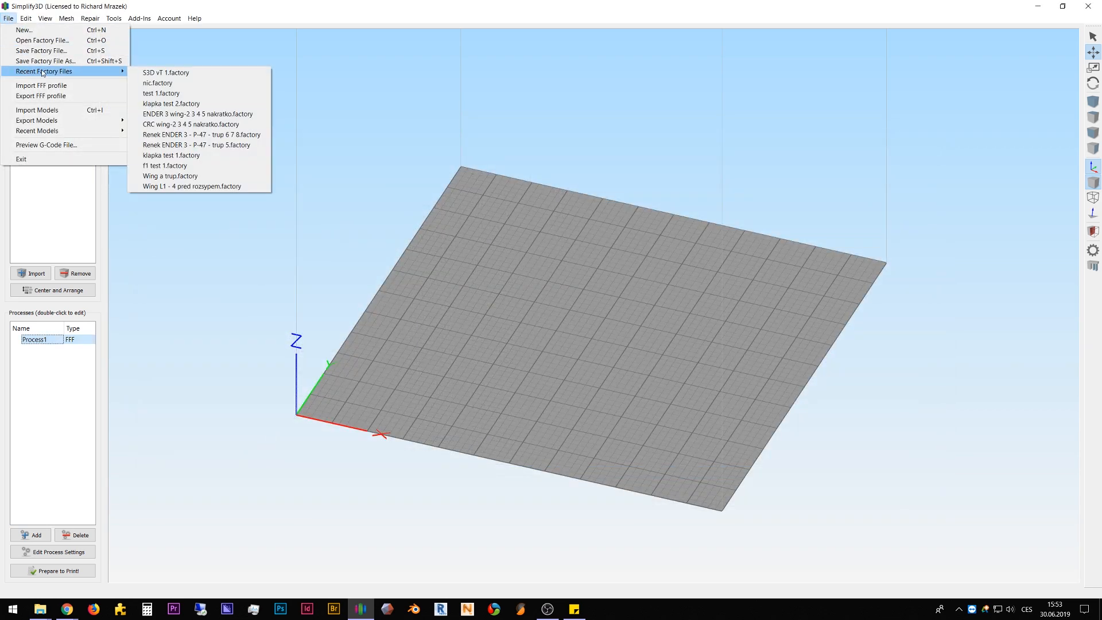
left_click(178, 73)
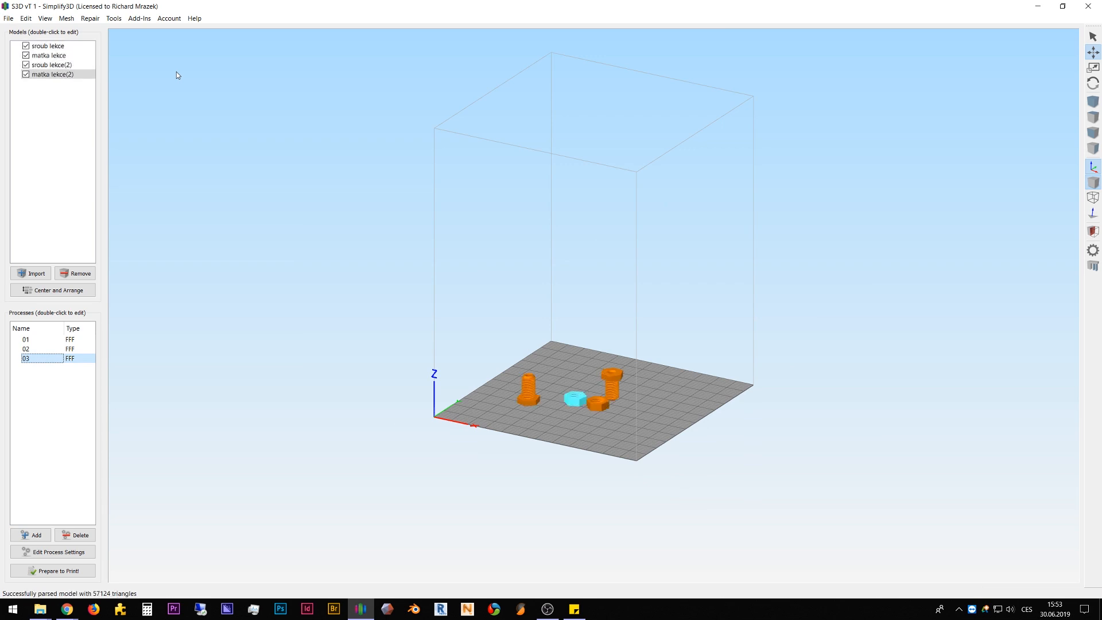
scroll(572, 389, "up", 6)
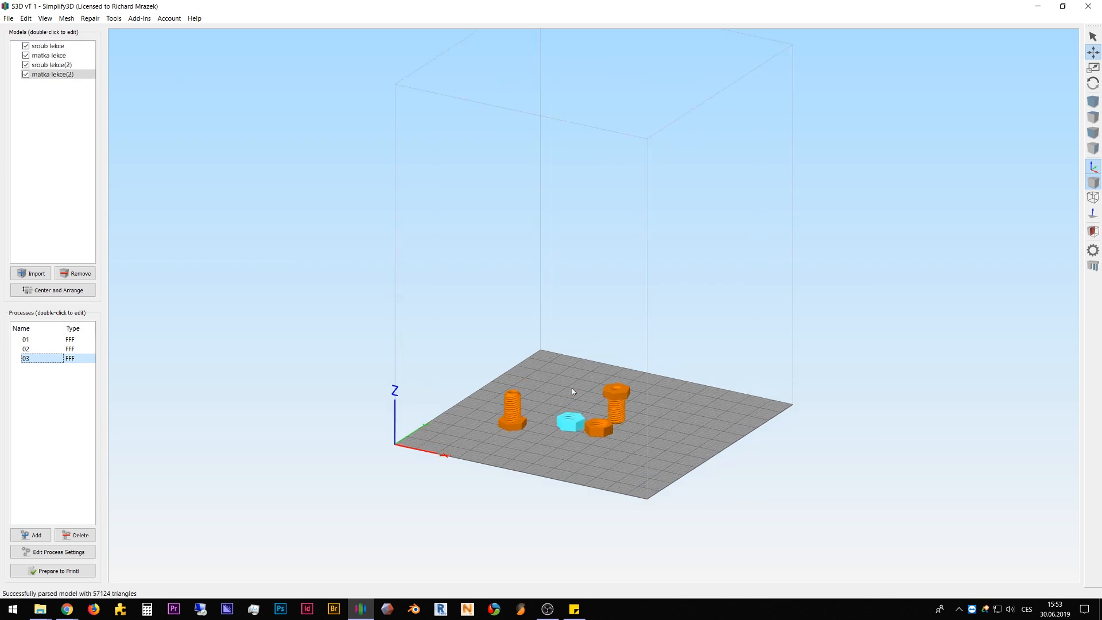
left_click_drag(528, 331, 447, 443)
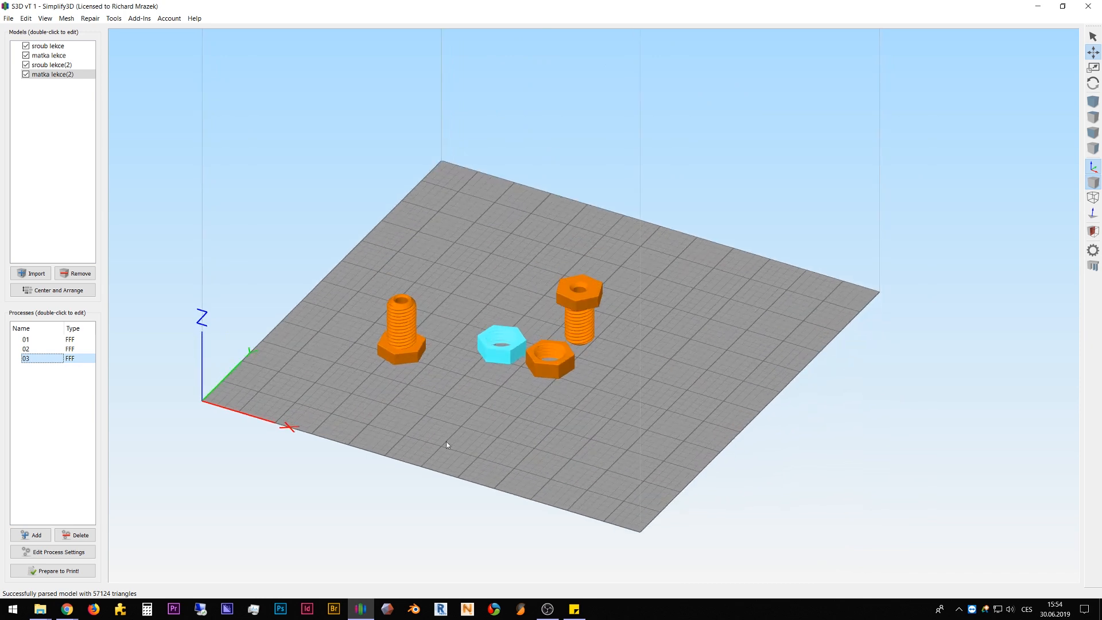
Step: Check the selected profile and extruder settings of process 01 without changing them
left_click(36, 359)
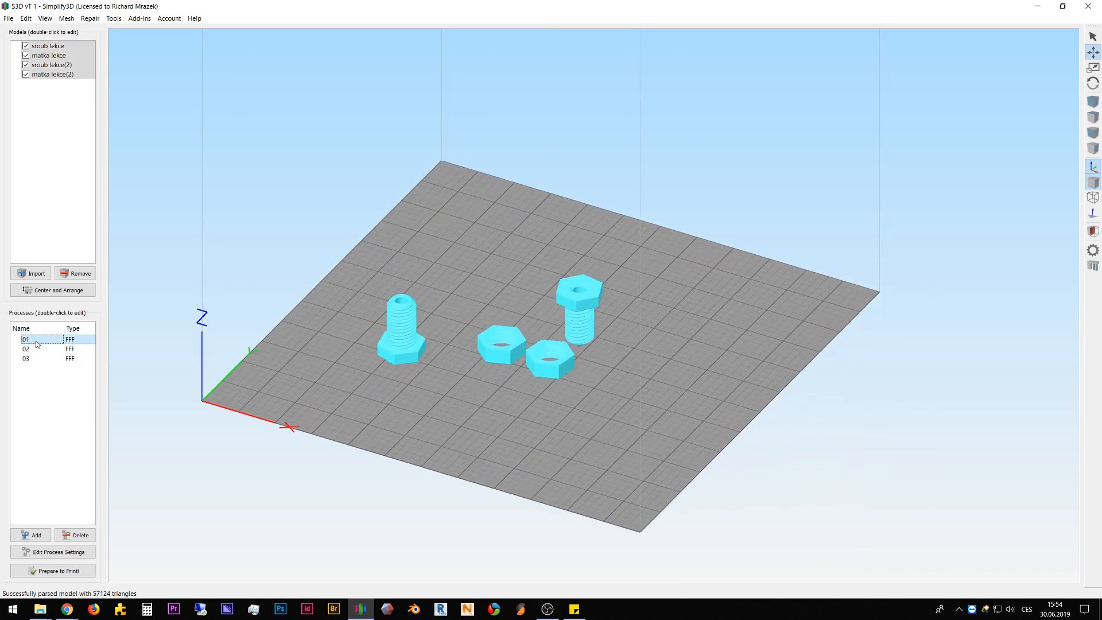
double_click(80, 340)
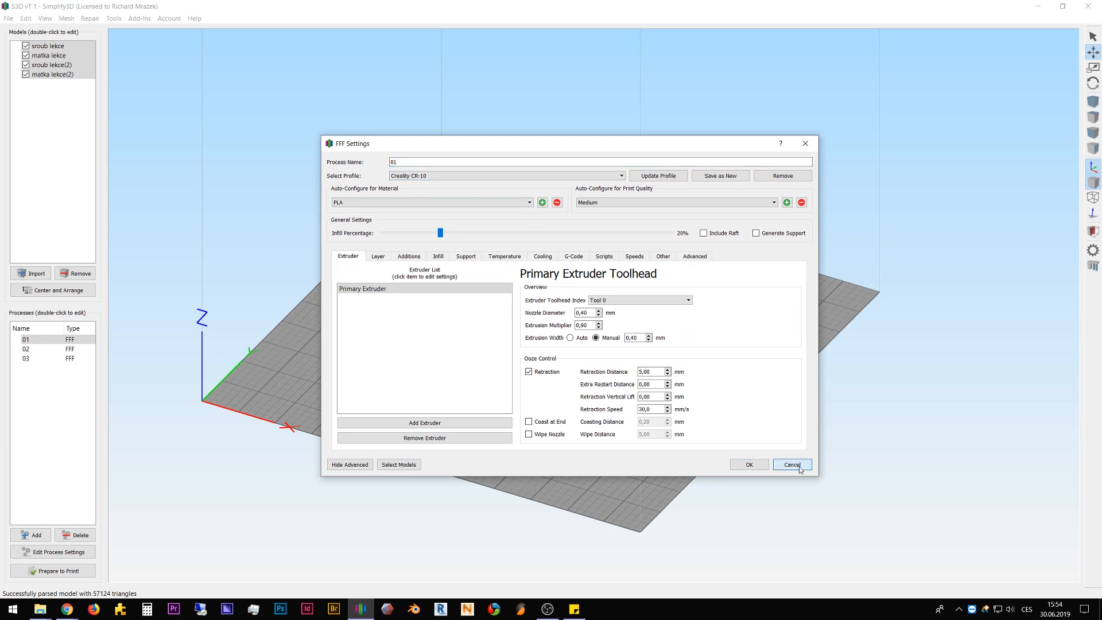
left_click(792, 464)
Step: Save the modified settings of process 02 as a new profile named CR10 - mod 1
double_click(34, 350)
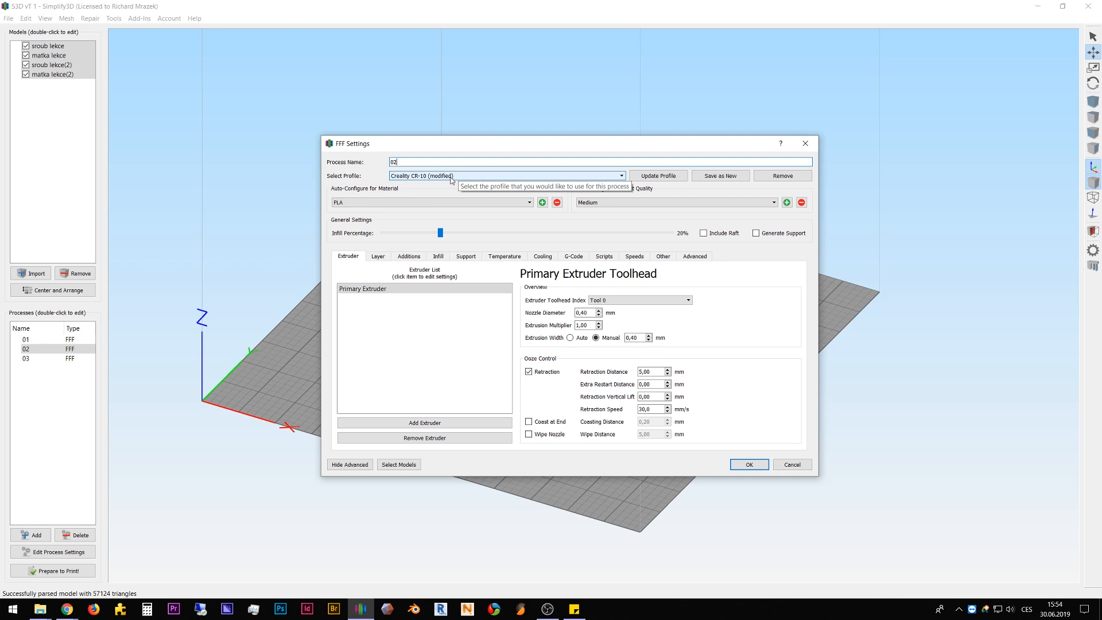
left_click(717, 177)
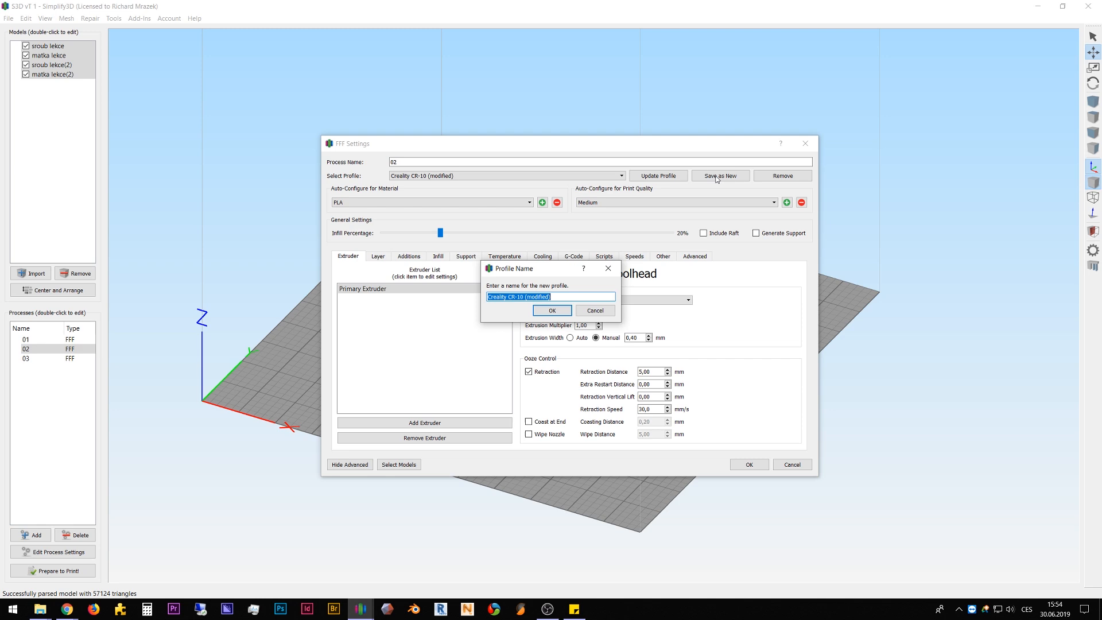
type("C")
type("R10 - mod 1")
left_click(550, 310)
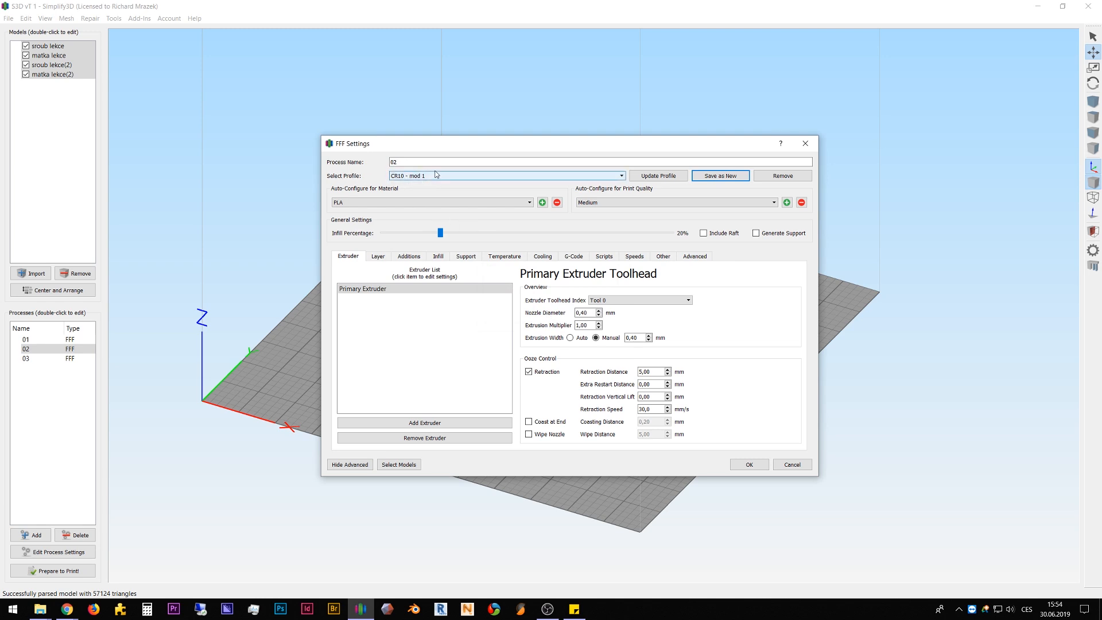
left_click(749, 464)
Step: Save the modified settings of process 03 as a new profile named CR10 mod 2
double_click(34, 358)
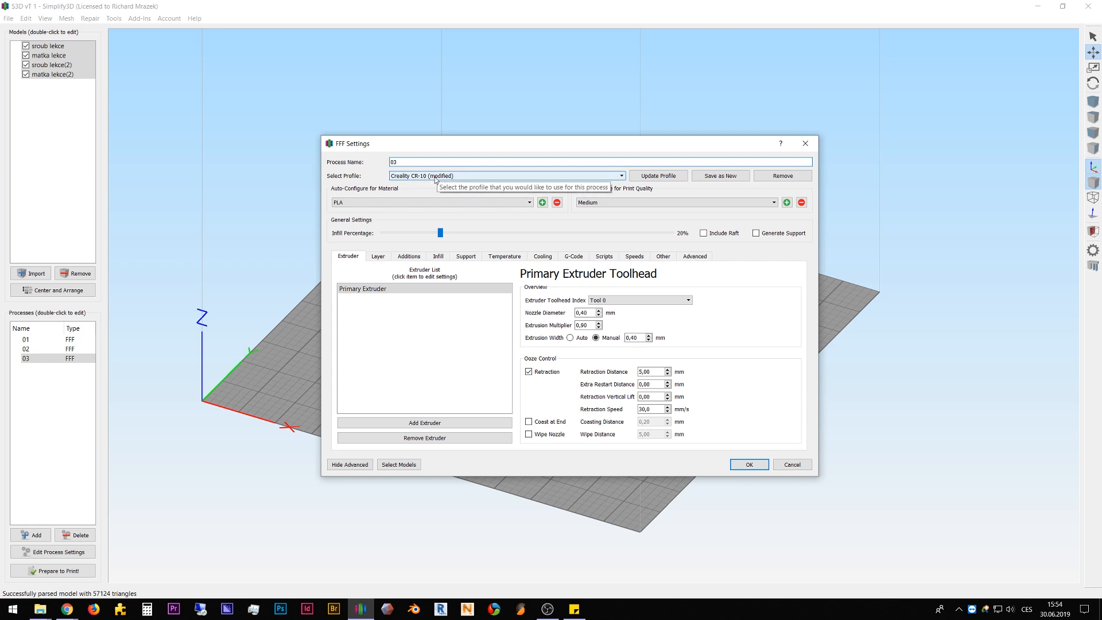
left_click(726, 176)
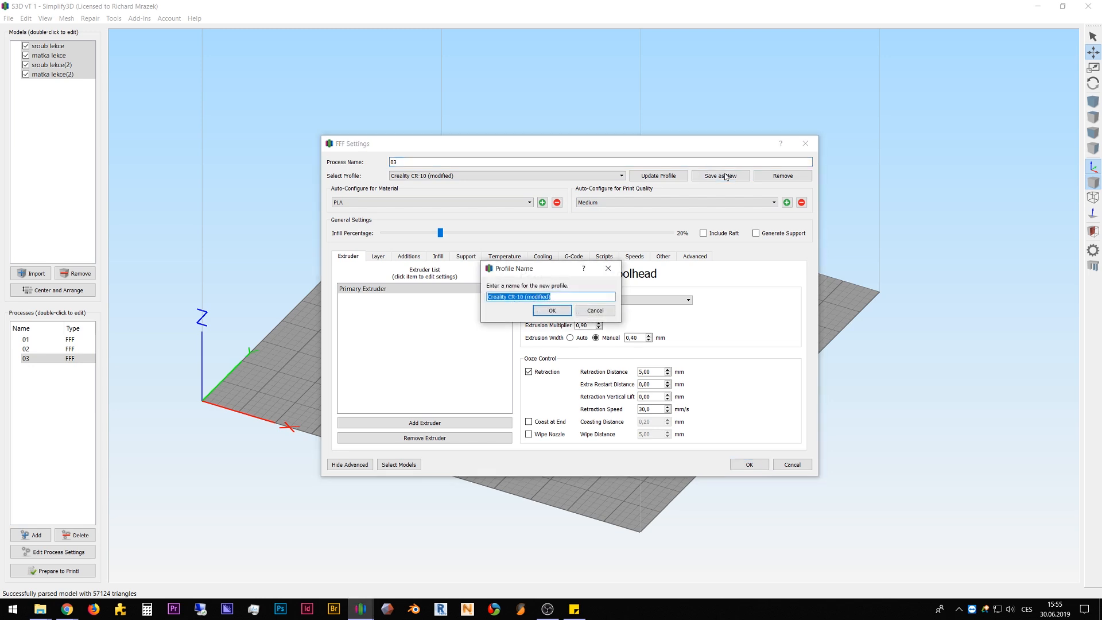
type("CR10 mod 2")
left_click(549, 310)
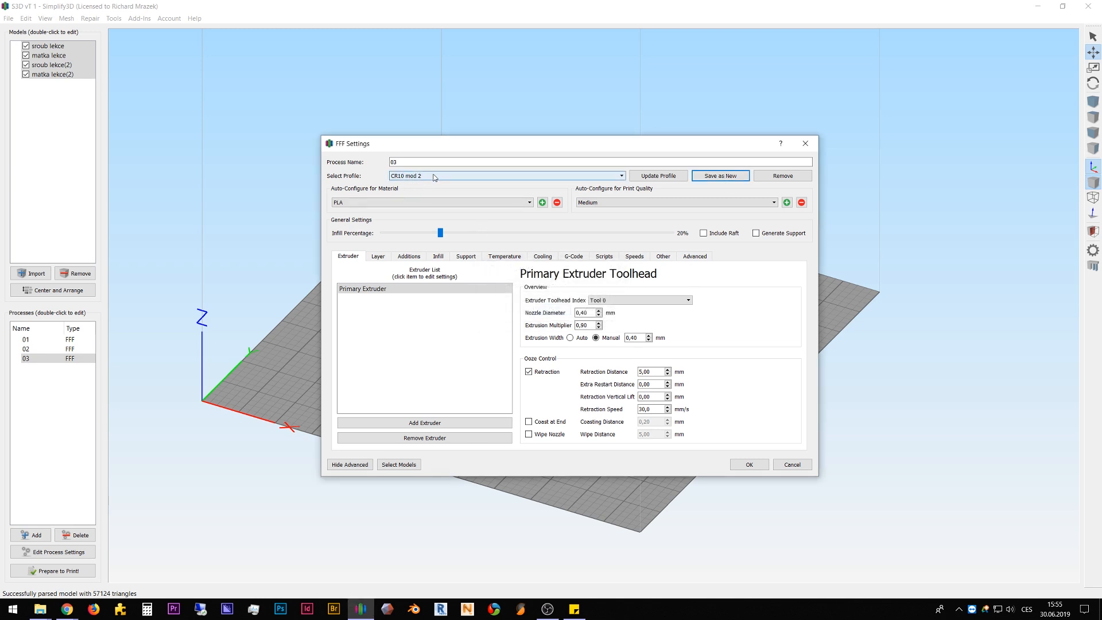
left_click(747, 465)
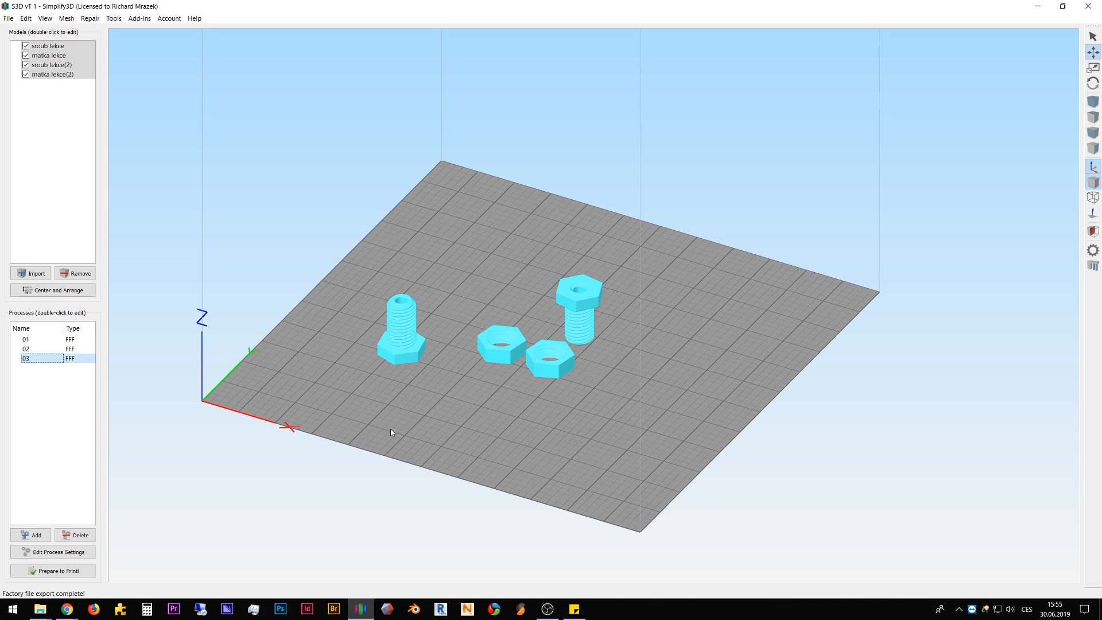
Step: Start a new empty project and add a print process using the saved CR10 - mod 1 profile
key("ctrl+n")
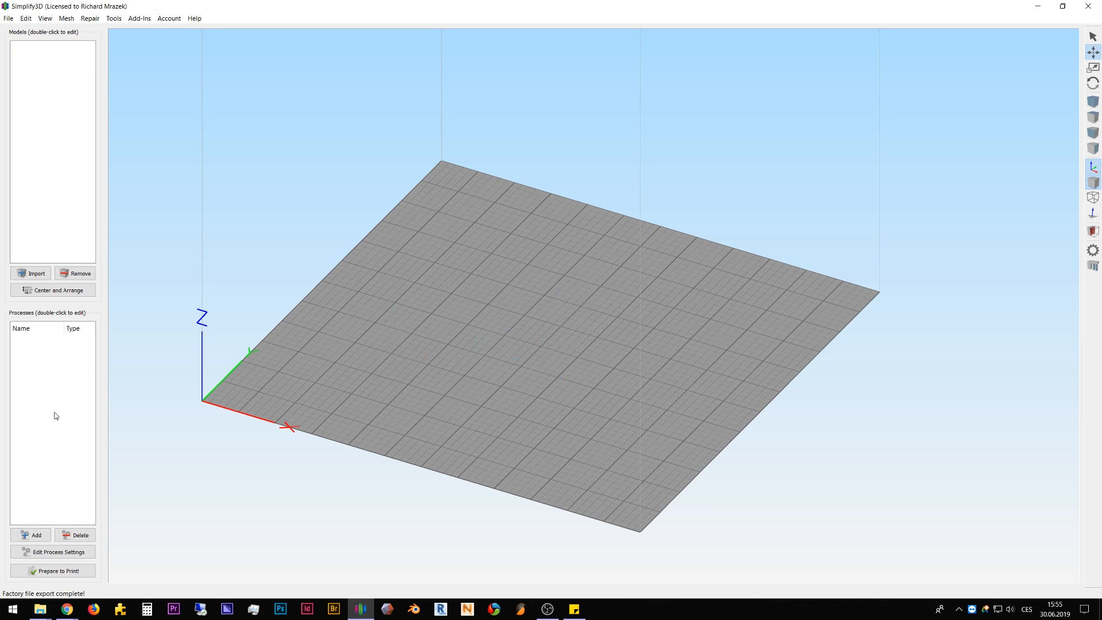
left_click(35, 535)
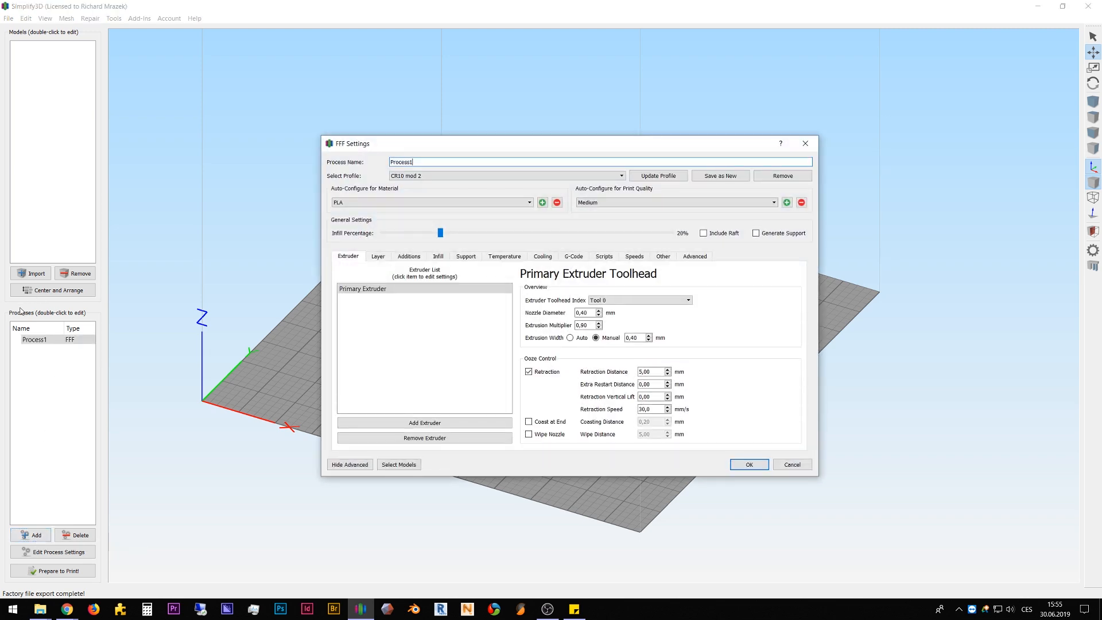
left_click(458, 175)
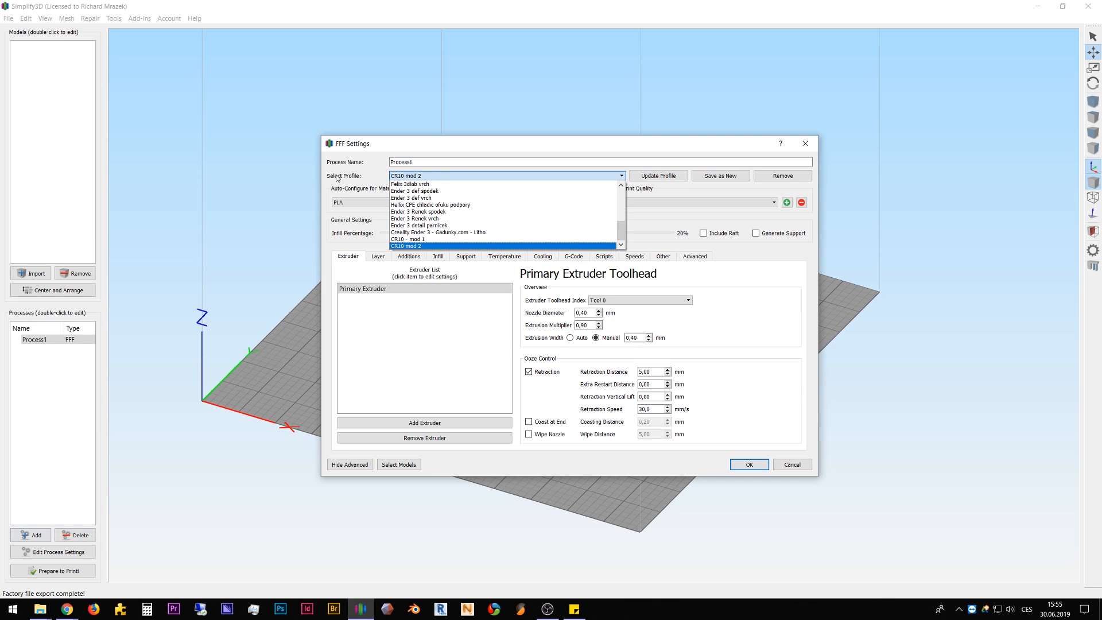
scroll(417, 239, "up", 7)
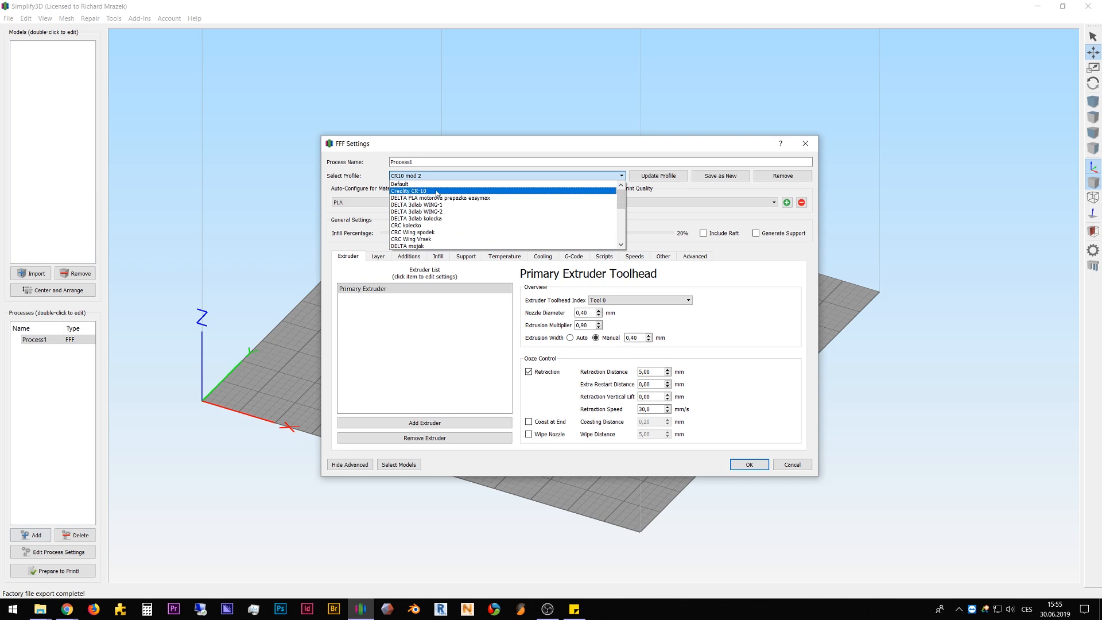
left_click_drag(622, 199, 626, 241)
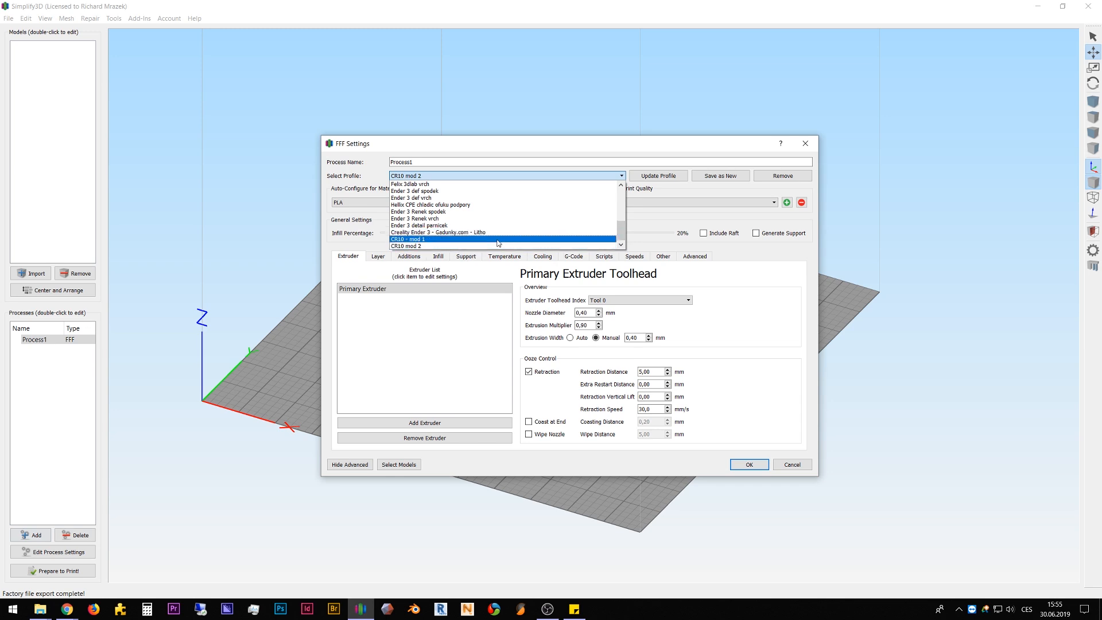
left_click(465, 240)
left_click(751, 467)
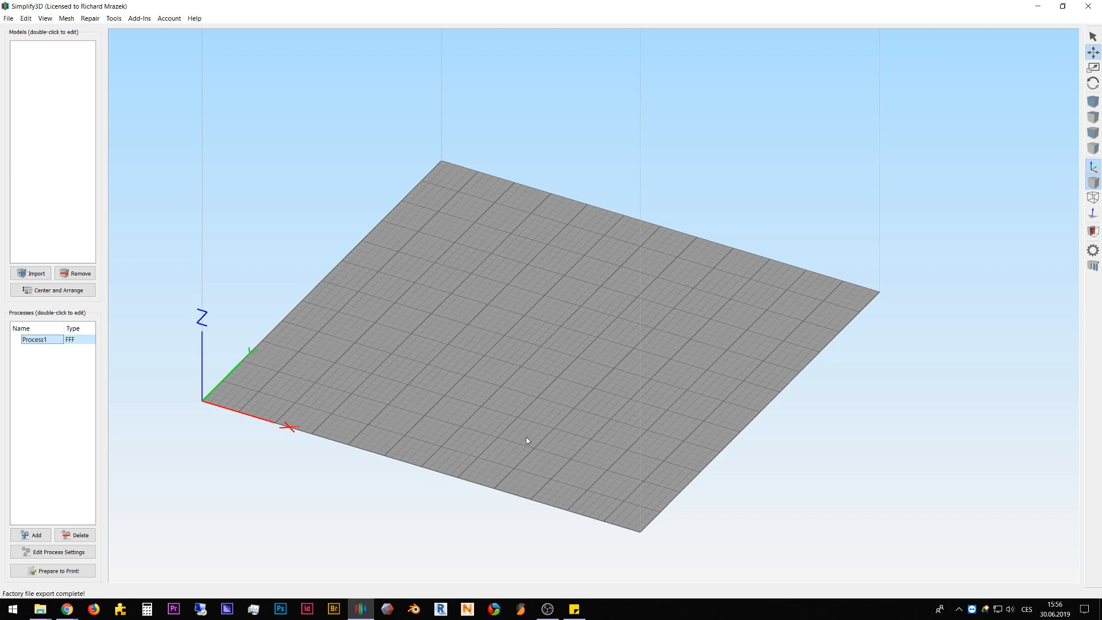
Step: Switch to Chrome to view the 3dlabprint.com printable airplanes page, and return to Simplify3D
left_click(68, 609)
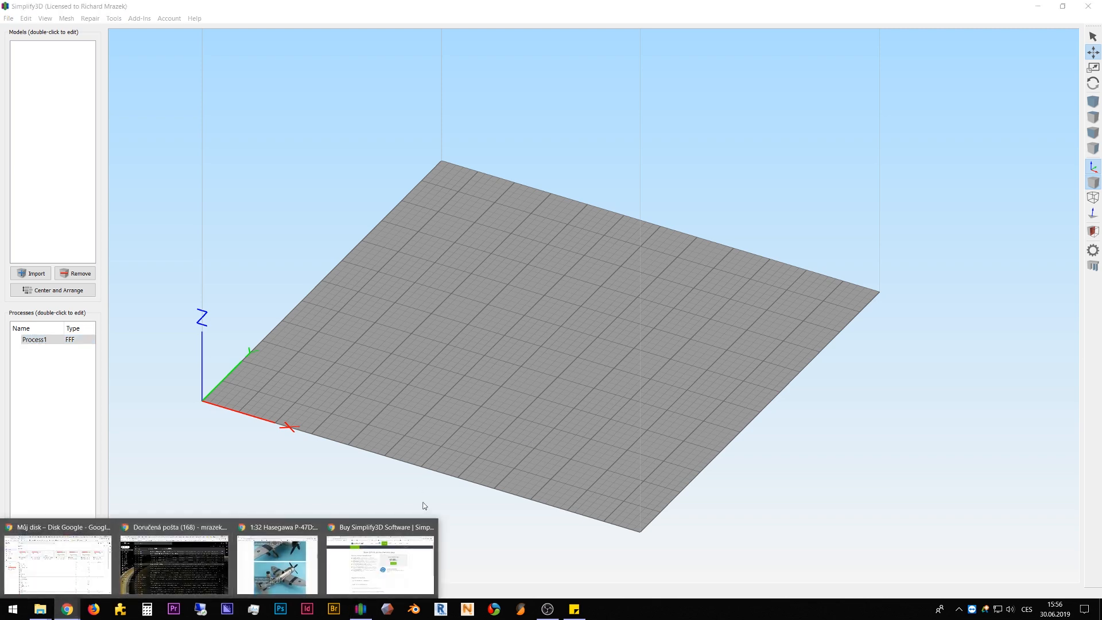
left_click(380, 565)
left_click(712, 8)
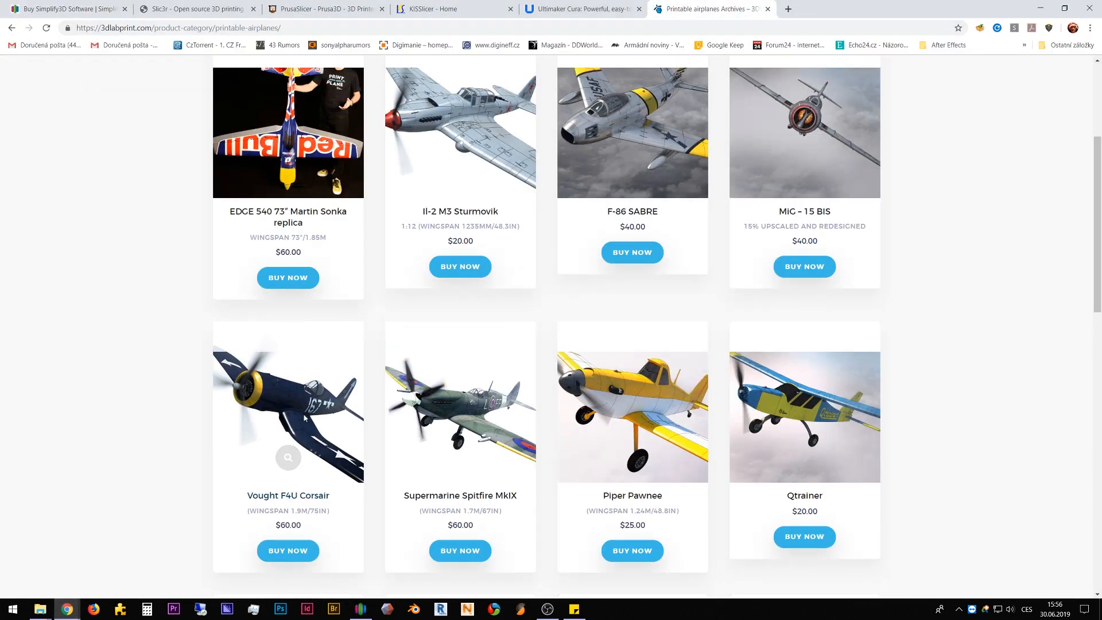
left_click(360, 609)
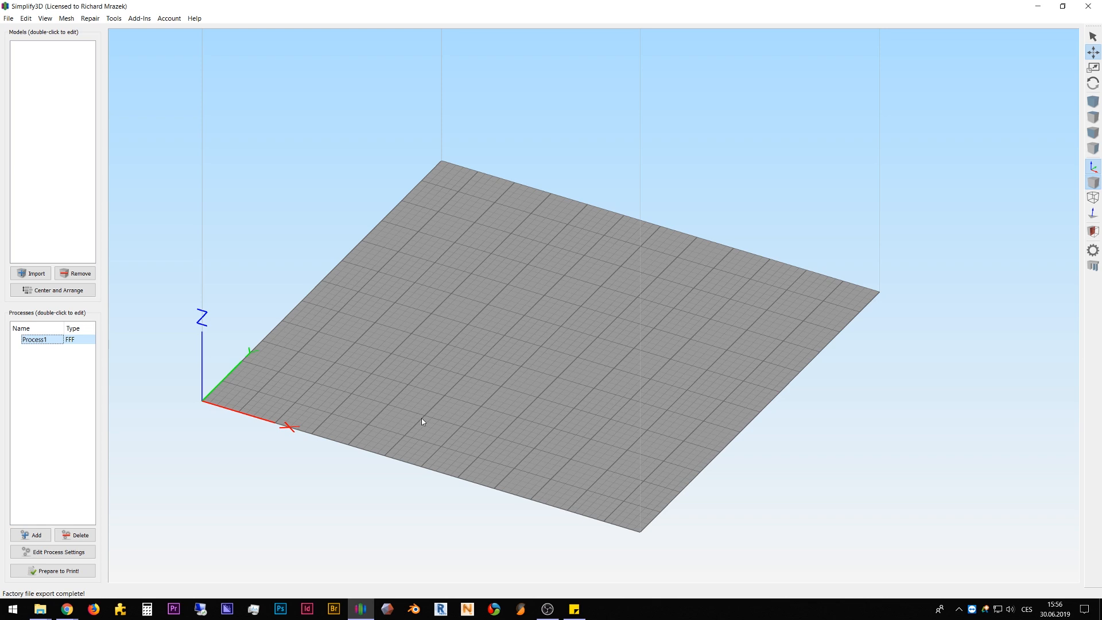
Step: Set the default printing speed of Process1 to 60 mm/s and recheck its selected profile
double_click(56, 341)
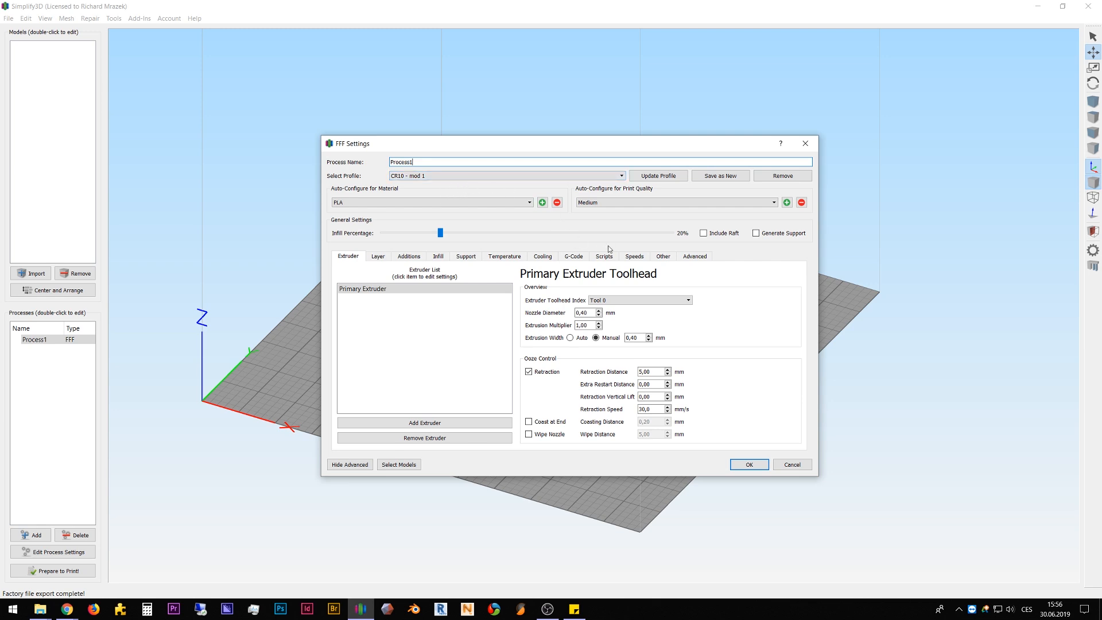
left_click(634, 256)
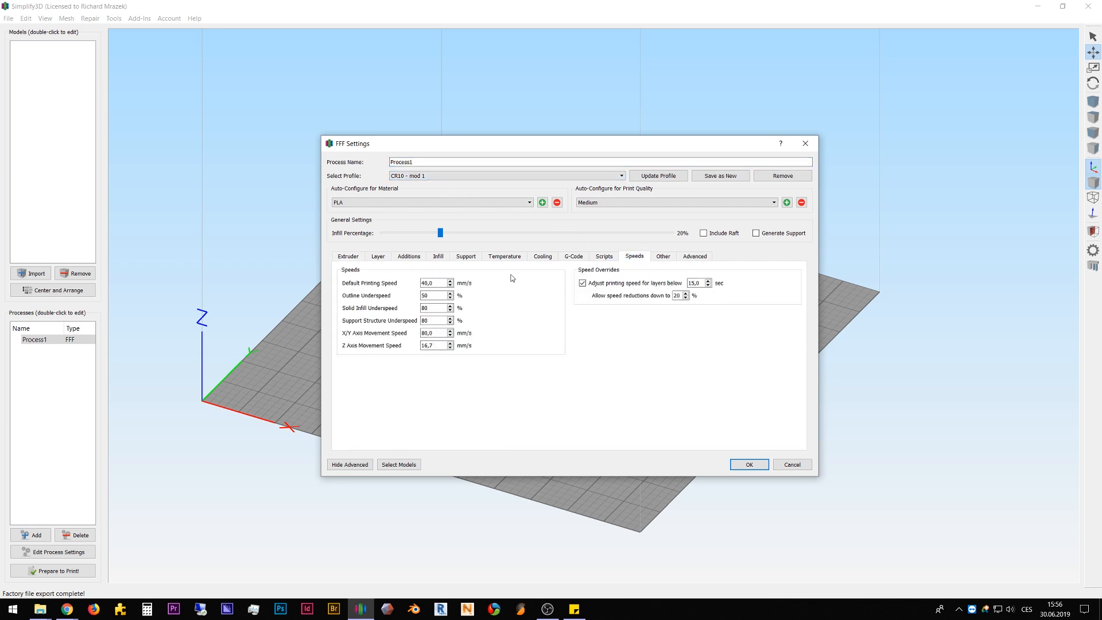
double_click(428, 283)
type("60")
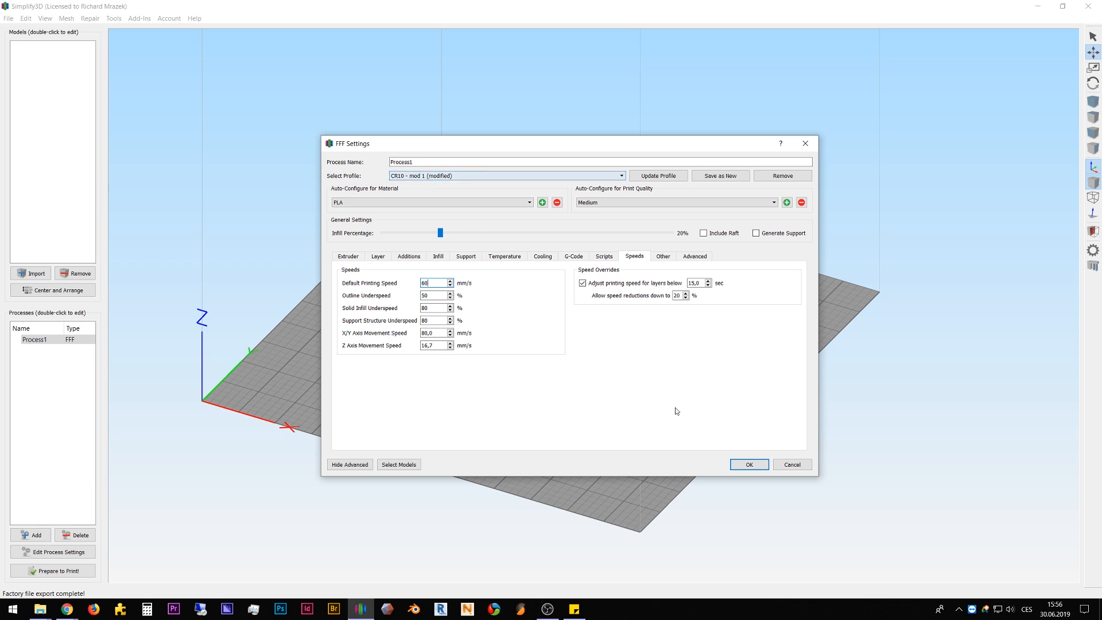
left_click(749, 465)
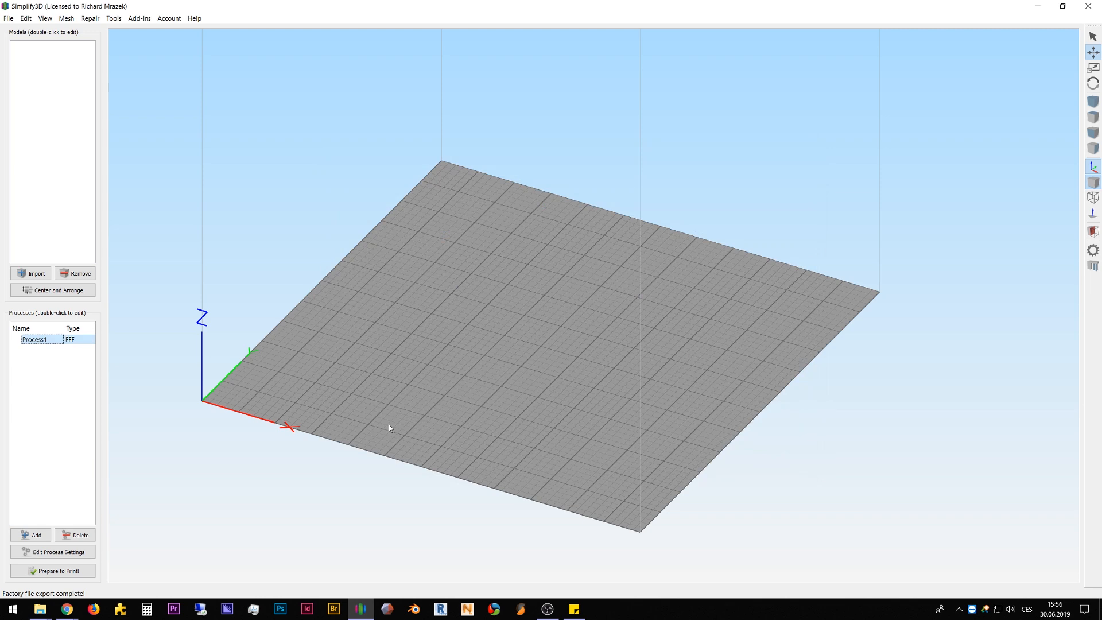
double_click(39, 340)
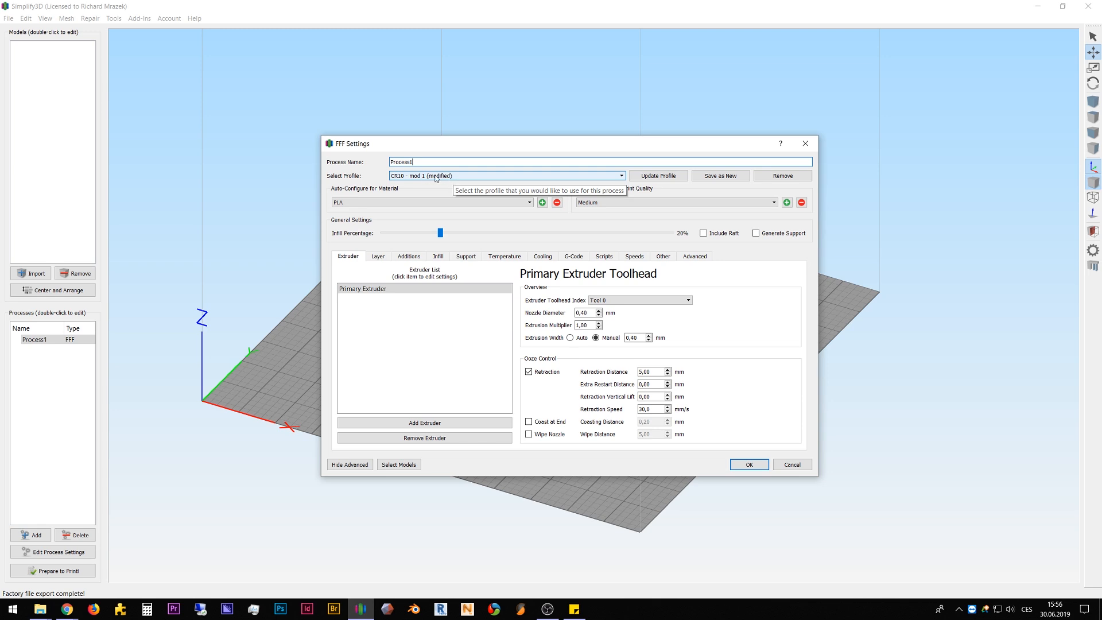
left_click(746, 467)
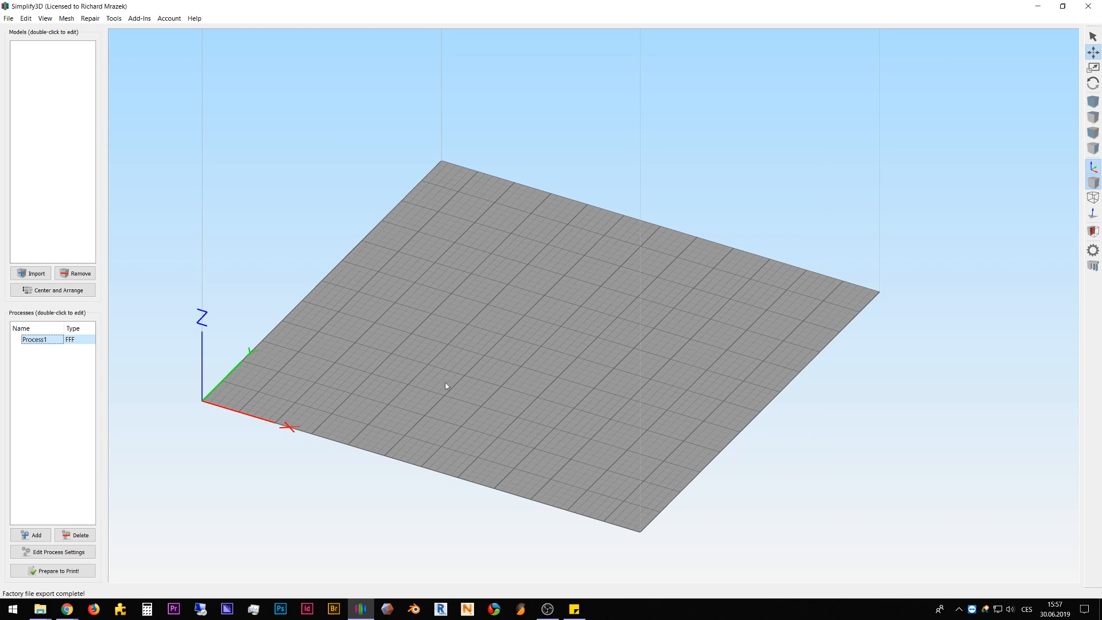
Step: Save the modified settings of Process1 as a new profile named CR10 - mod 3
double_click(54, 340)
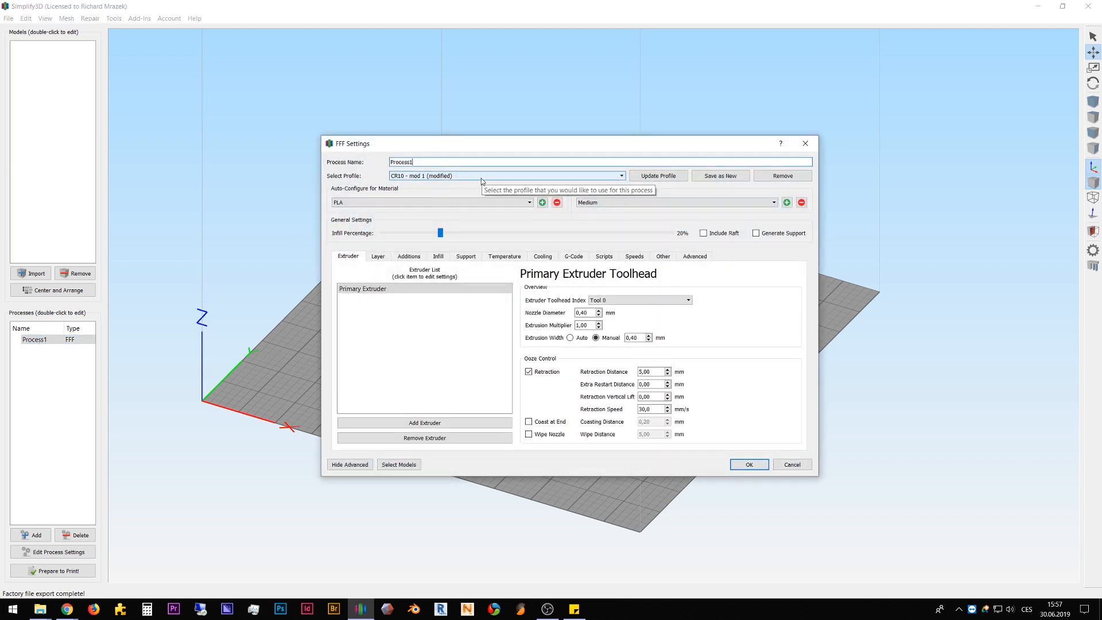
left_click(720, 176)
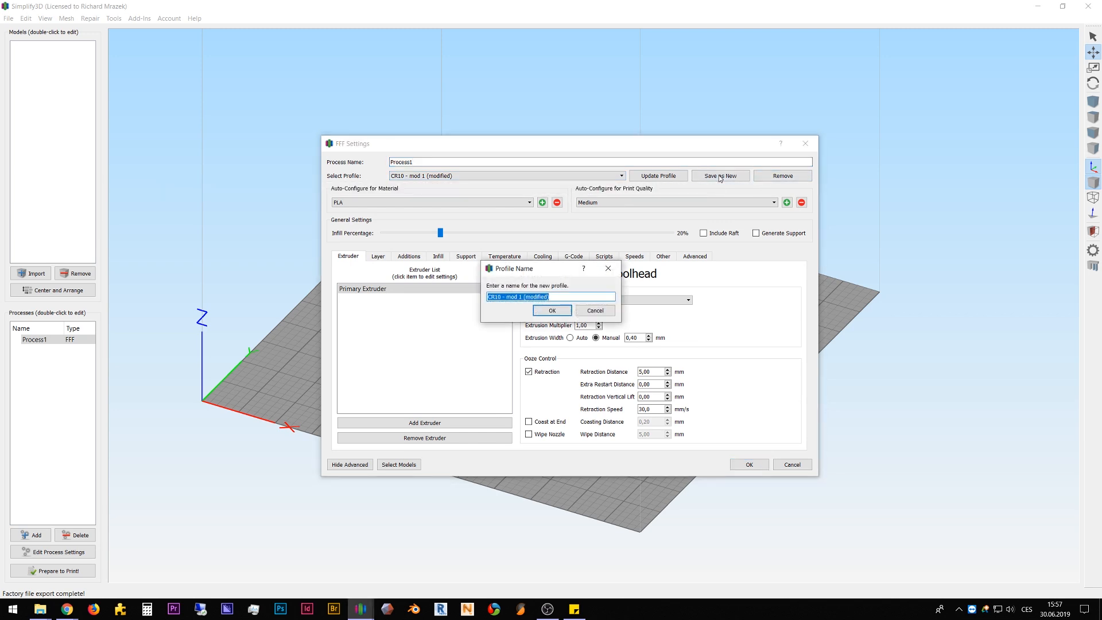
left_click(558, 294)
key("BackSpace")
key("BackSpace")
key("BackSpace")
key("BackSpace")
key("BackSpace")
key("BackSpace")
key("BackSpace")
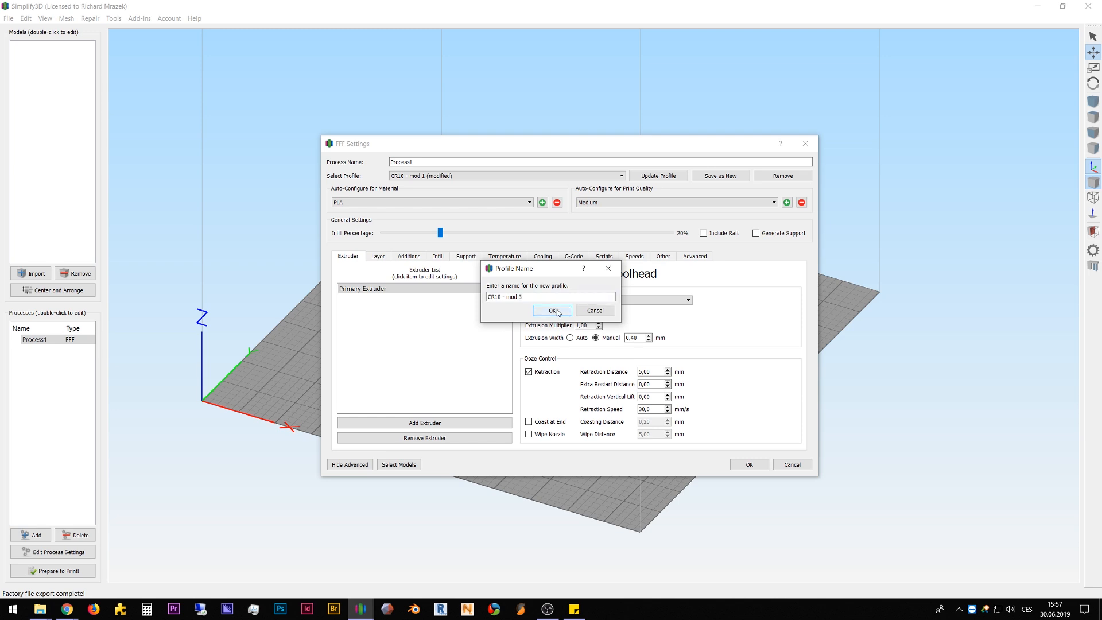
left_click(559, 311)
left_click(760, 465)
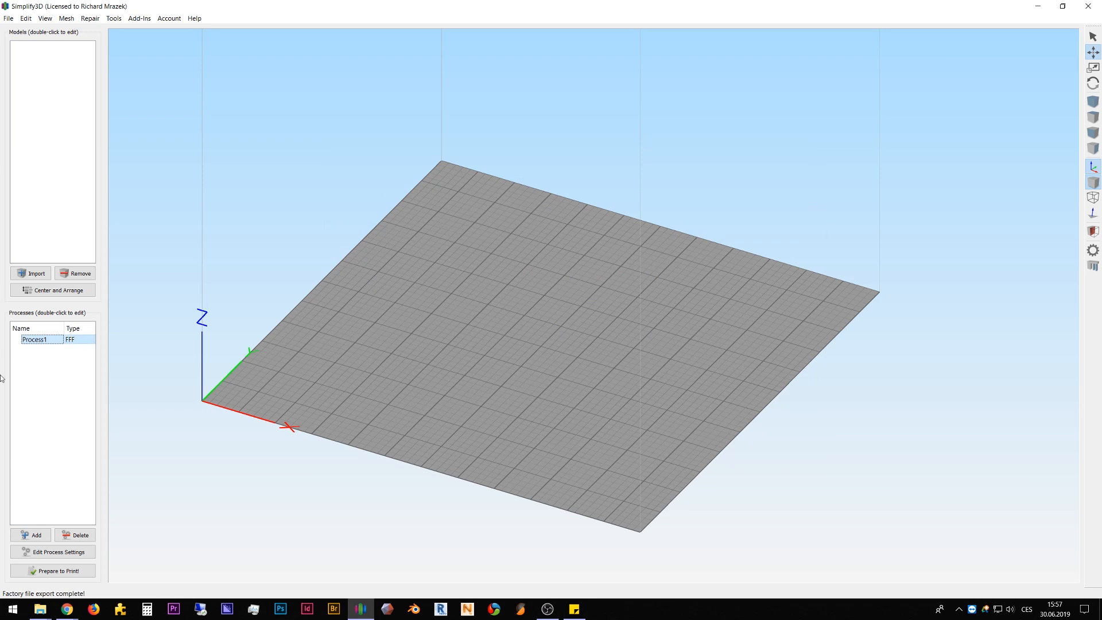
Step: Add a second process to check the saved profiles available to it, and cancel its settings
left_click(19, 538)
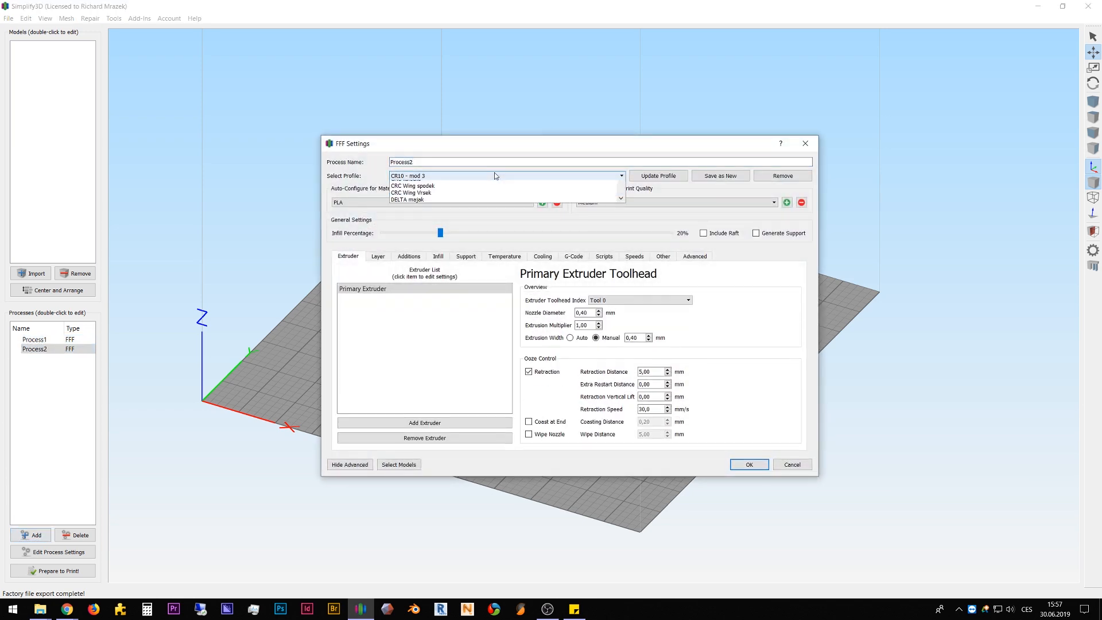
left_click(494, 174)
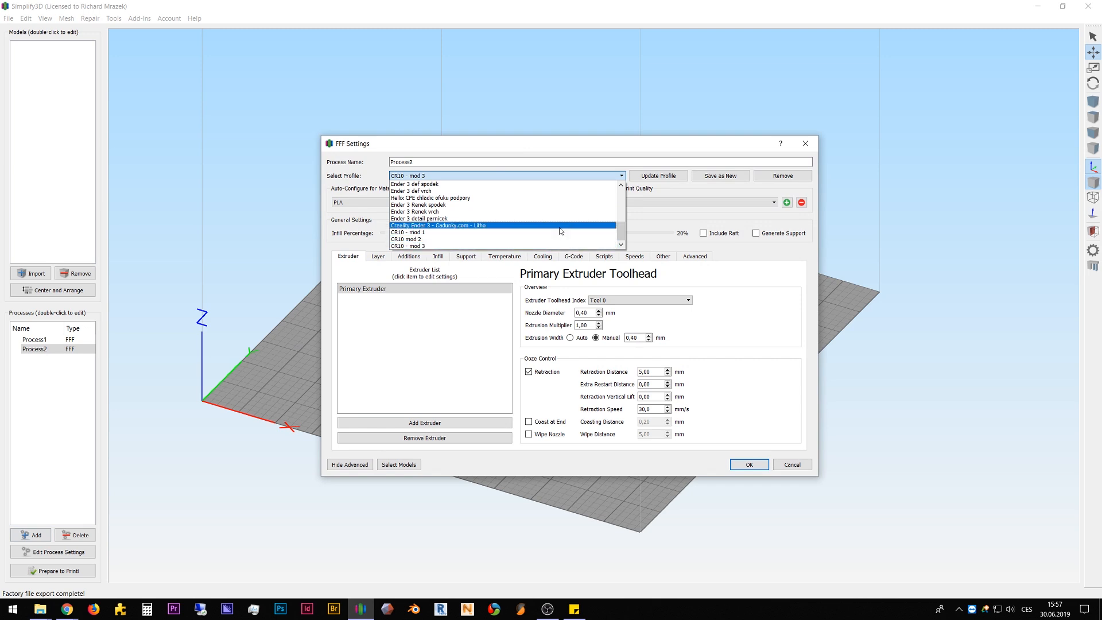
left_click(557, 144)
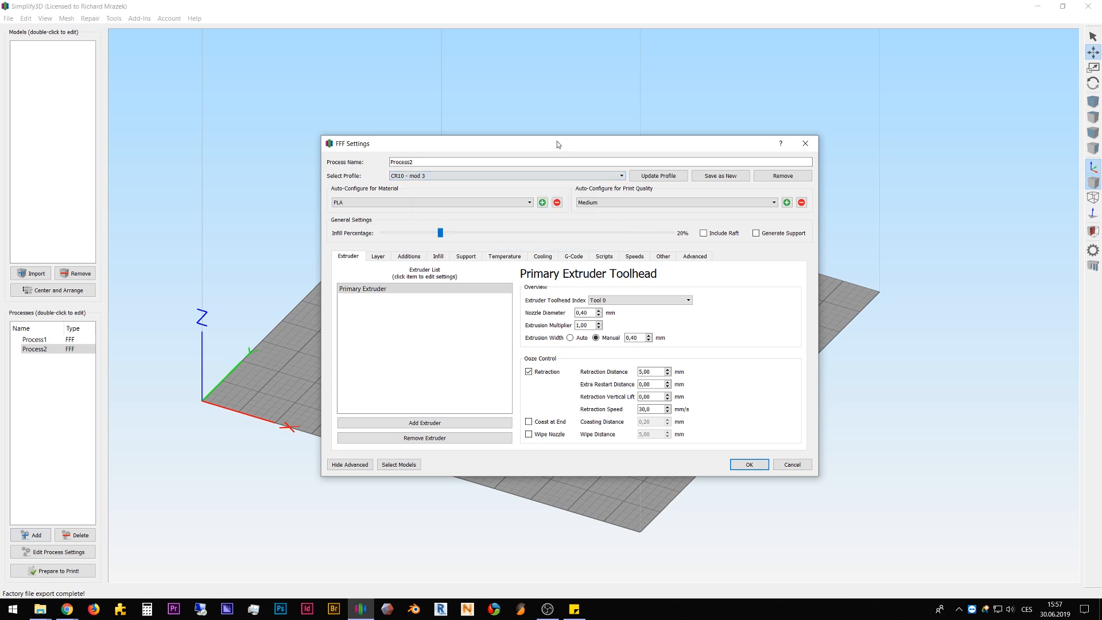
left_click(791, 463)
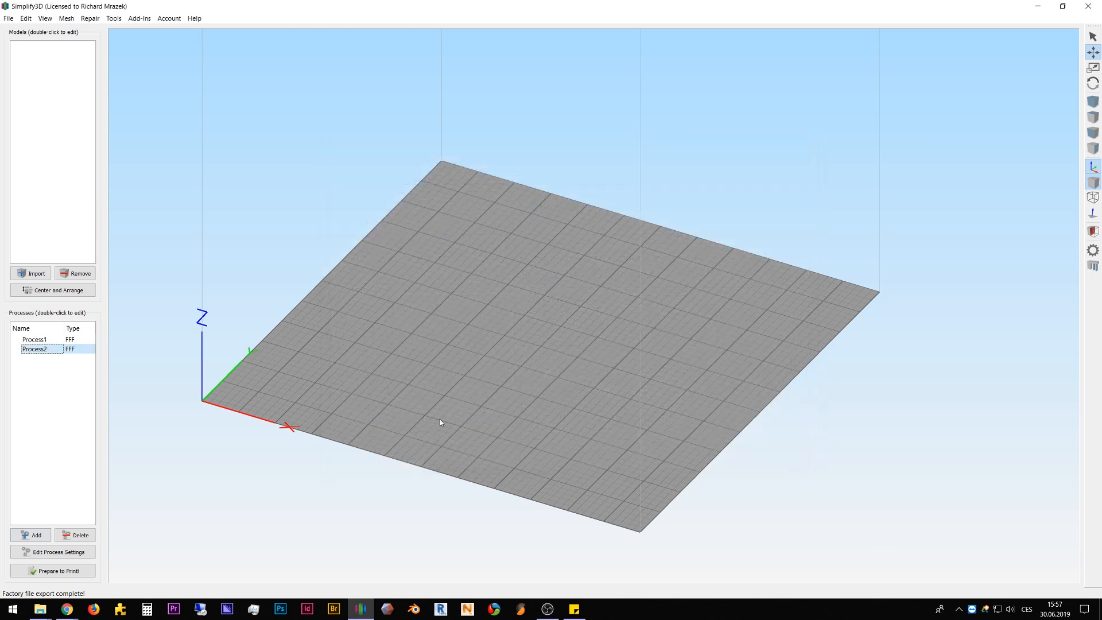
Step: Open the recent factory file S3D vT 1 without saving the current workspace
left_click(8, 18)
mouse_move(36, 72)
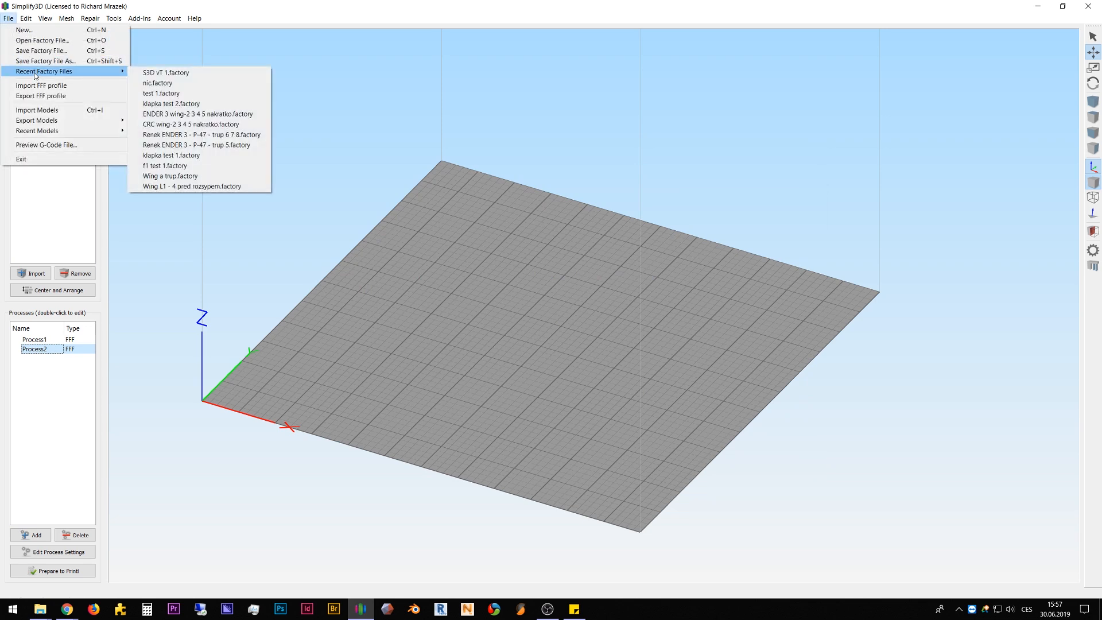
left_click(163, 75)
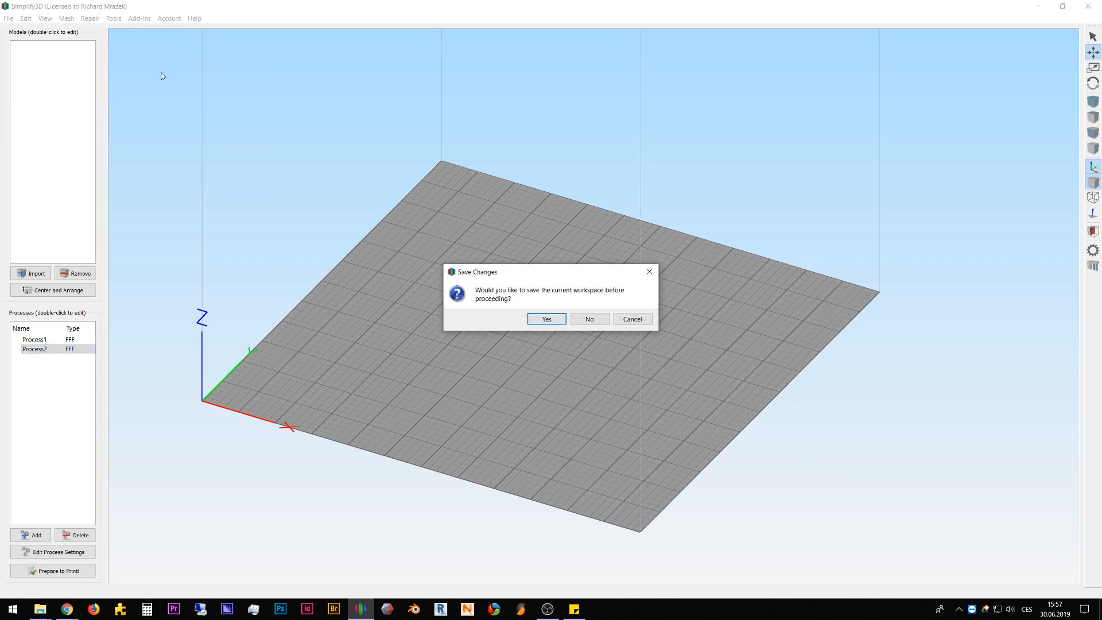
left_click(590, 319)
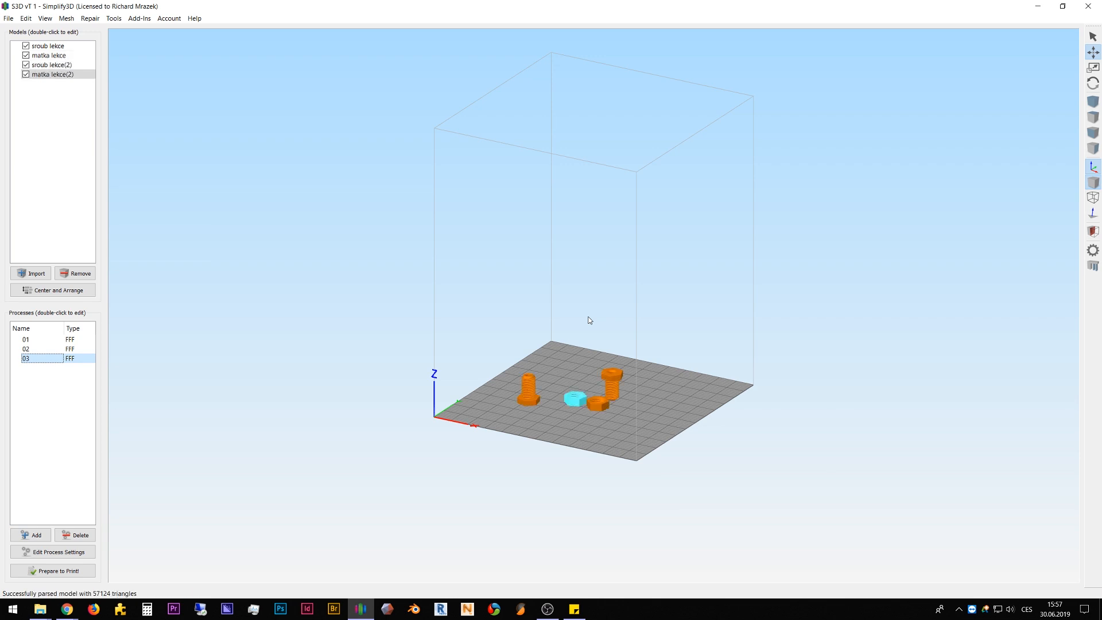
scroll(561, 389, "up", 8)
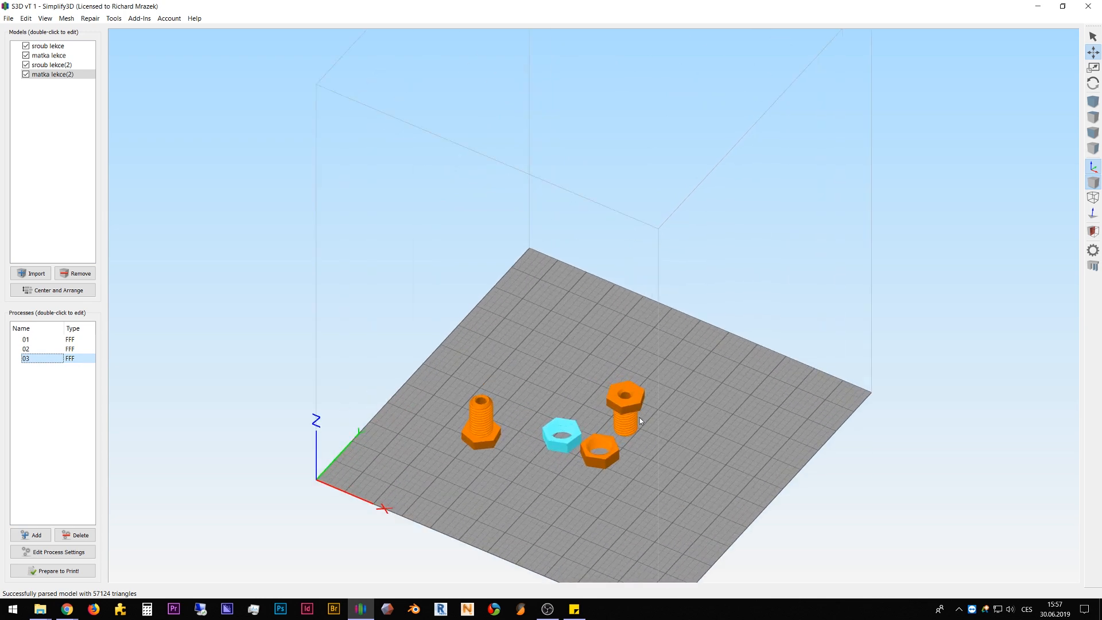
middle_click_drag(559, 423, 507, 304)
scroll(508, 305, "up", 5)
scroll(507, 304, "down", 3)
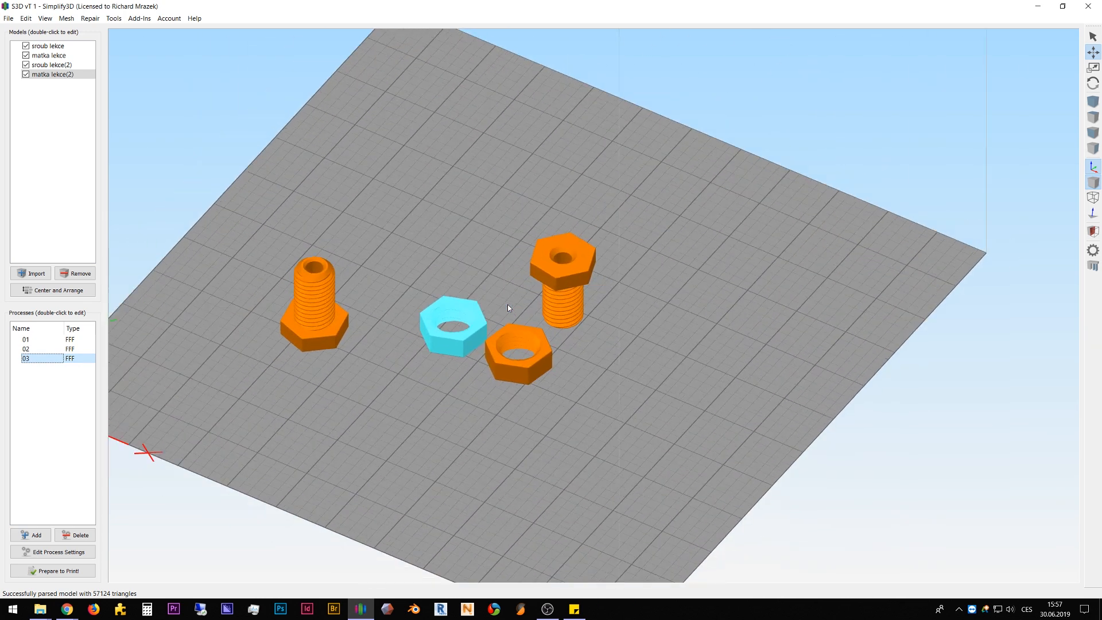
left_click_drag(439, 257, 474, 254)
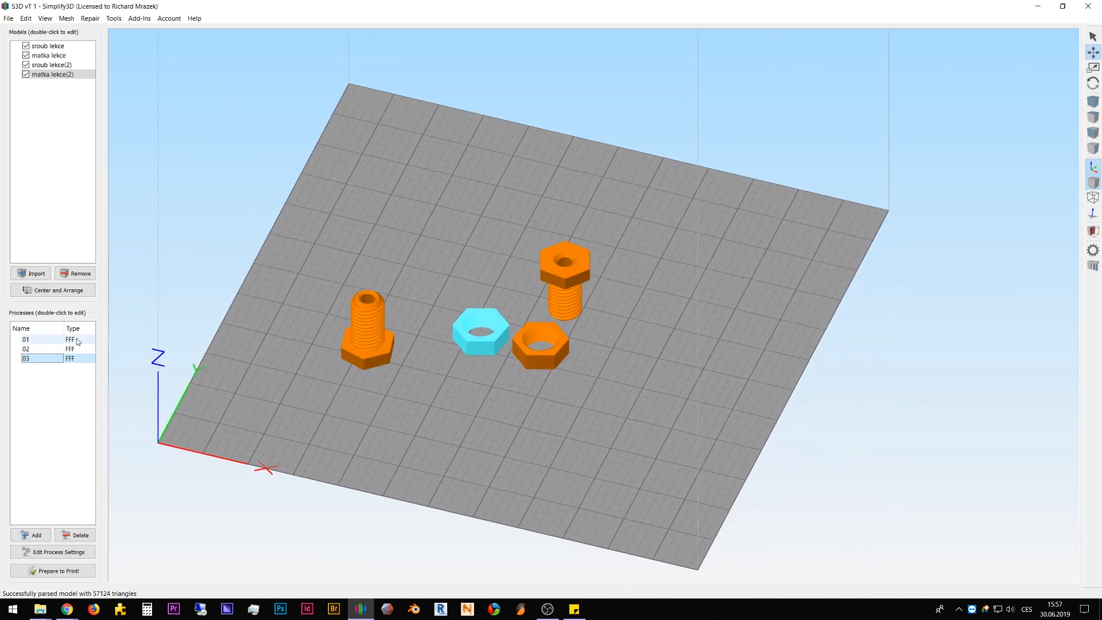
Step: Restrict process 01 to the models sroub lekce and matka lekce
left_click(41, 340)
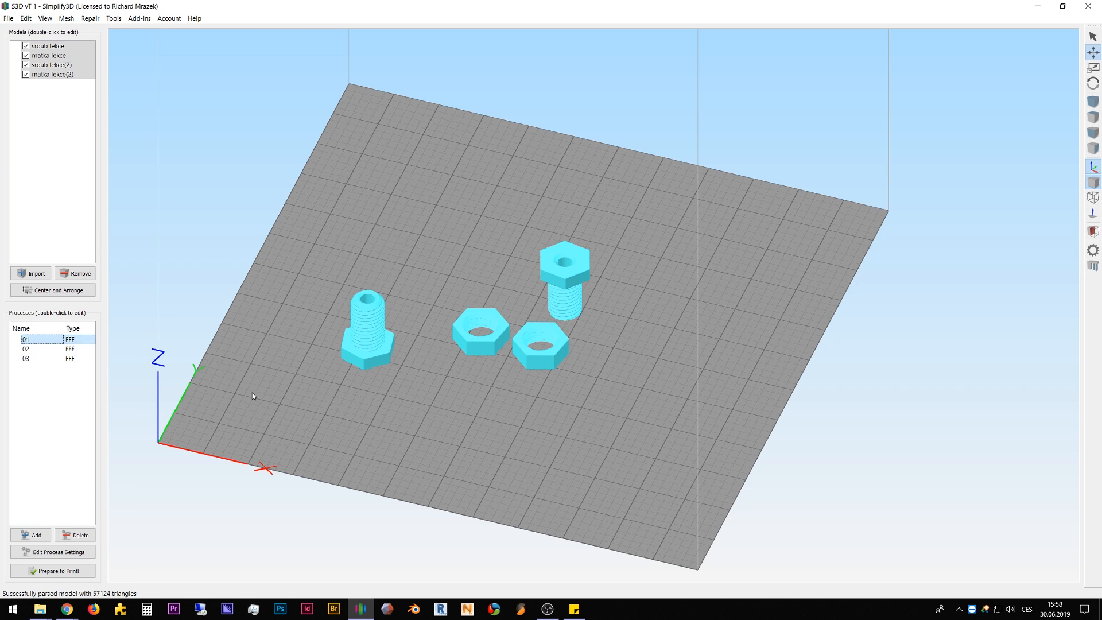
mouse_move(251, 387)
left_mouse_down()
mouse_move(250, 356)
mouse_move(244, 373)
left_mouse_up()
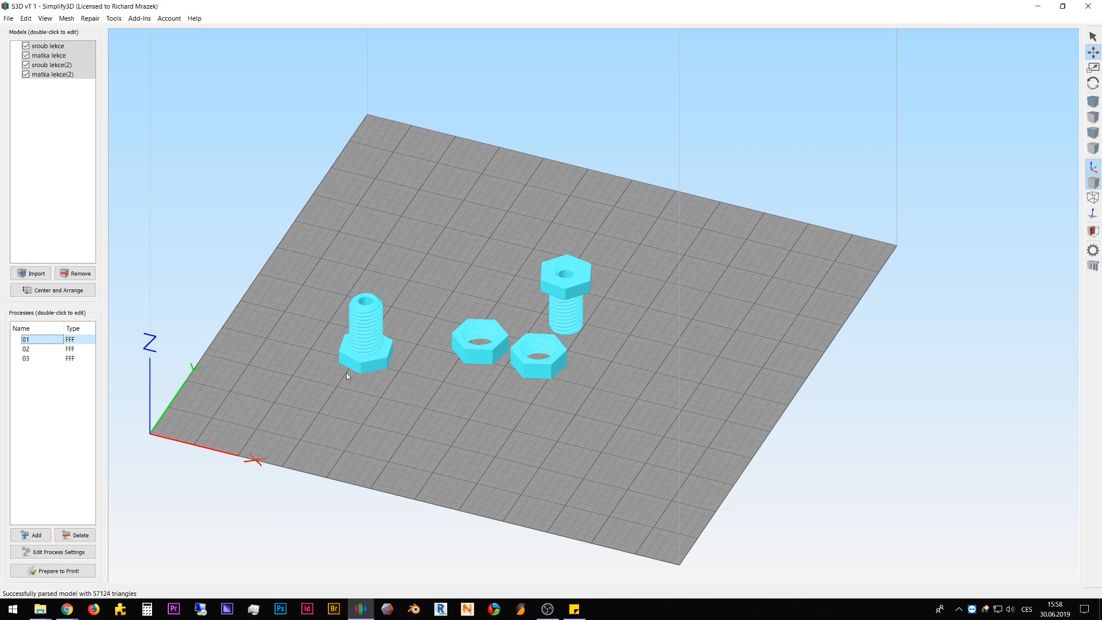
double_click(41, 344)
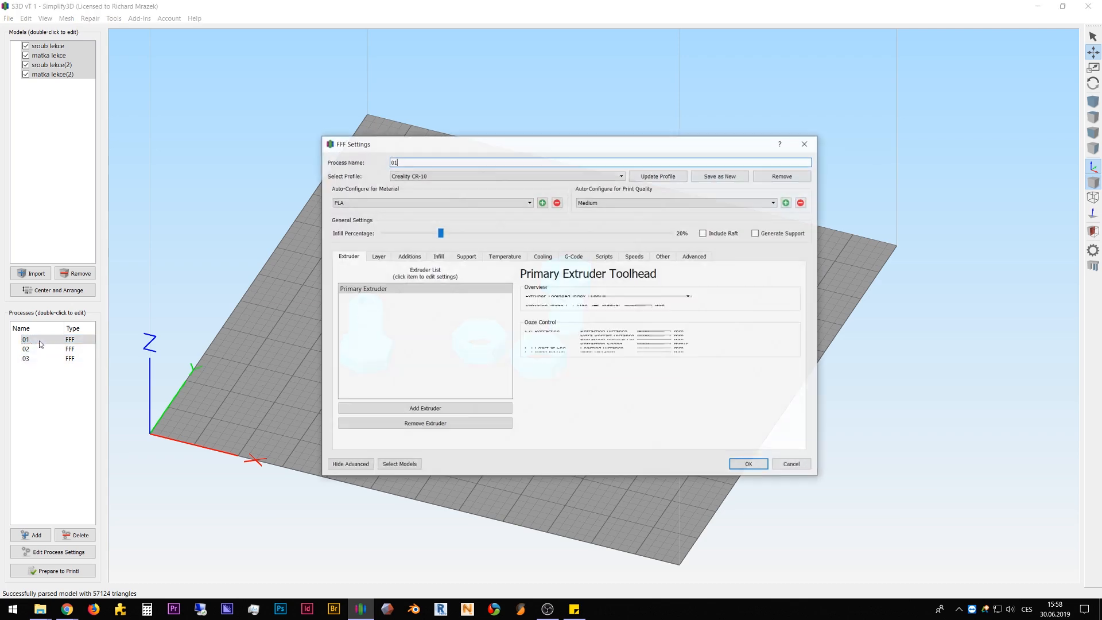
left_click(399, 465)
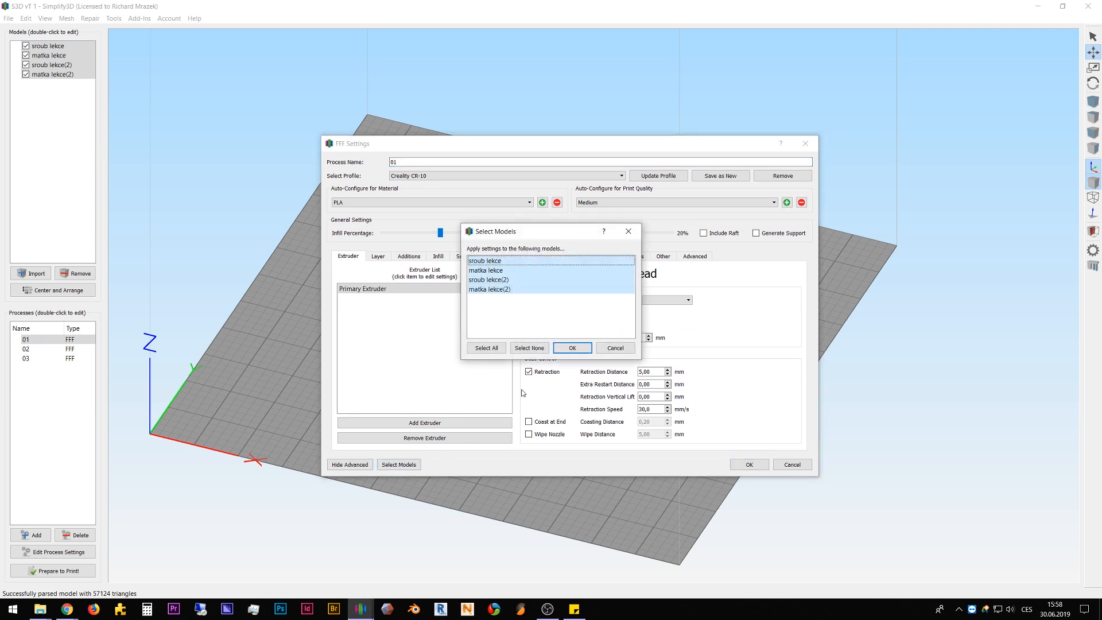
left_click(529, 348)
left_click(490, 261)
left_click(491, 270)
left_click(573, 348)
left_click(759, 470)
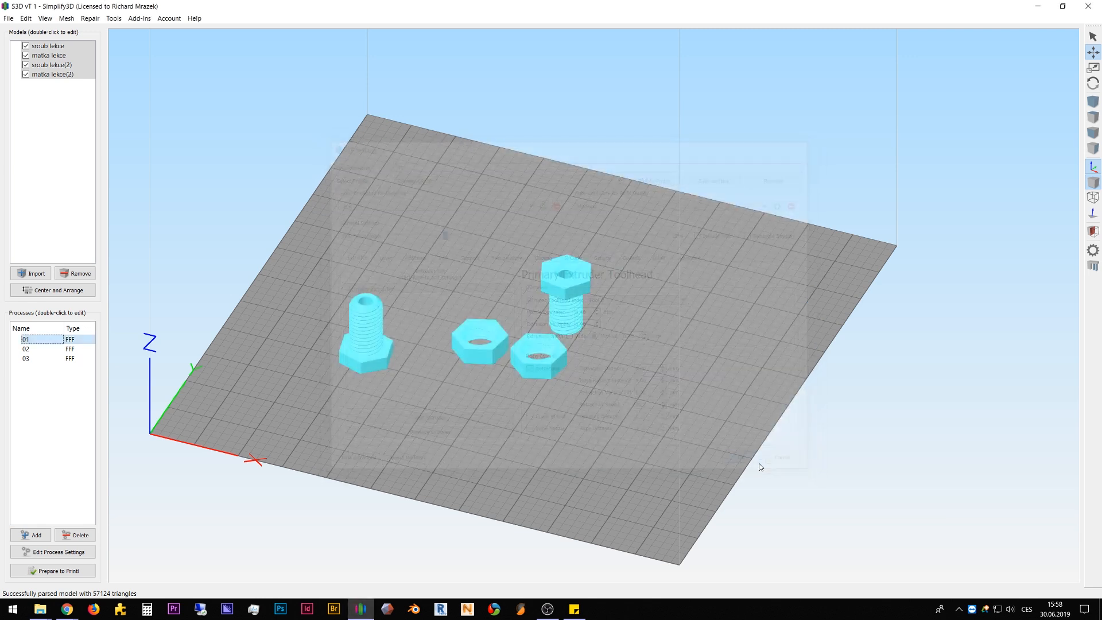
left_click(54, 341)
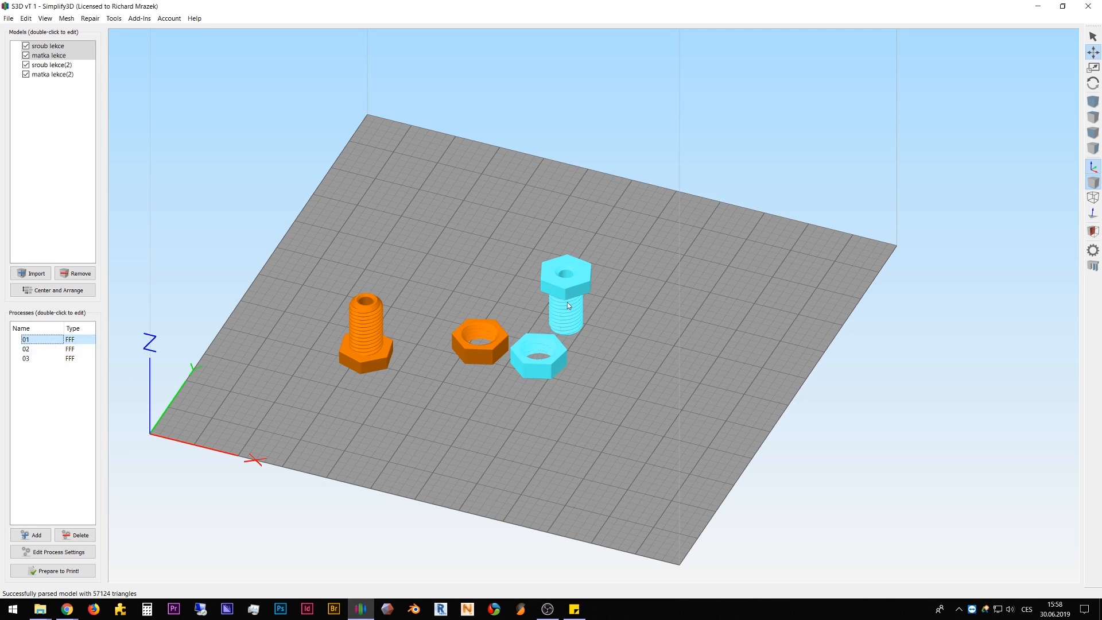
Step: Restrict process 02 to the model sroub lekce(2)
left_click(43, 349)
double_click(42, 350)
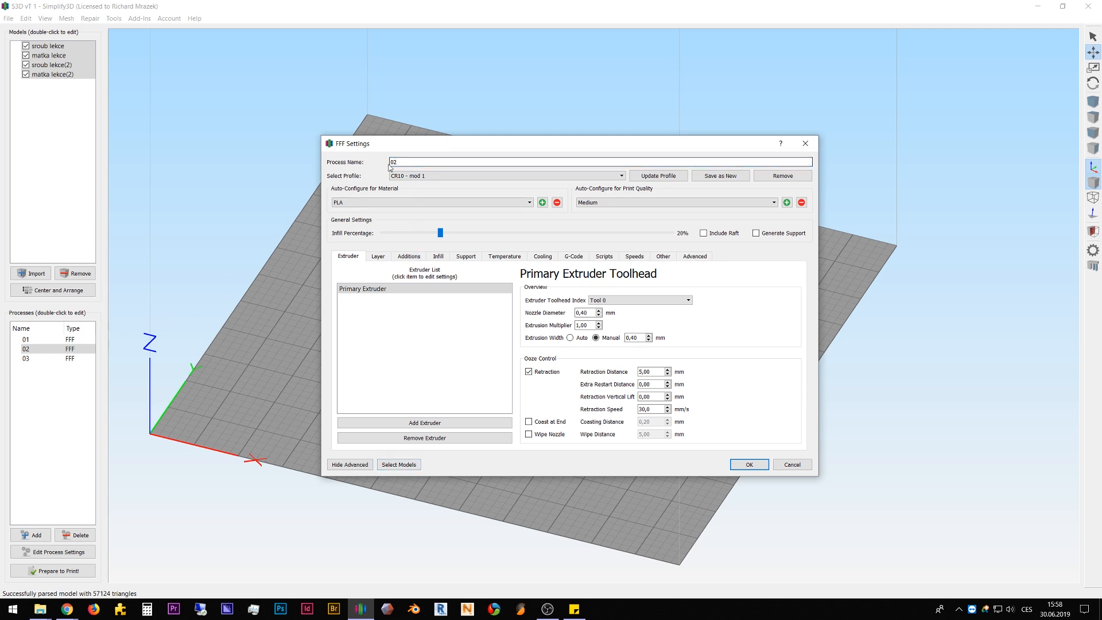
left_click(396, 465)
left_click(529, 348)
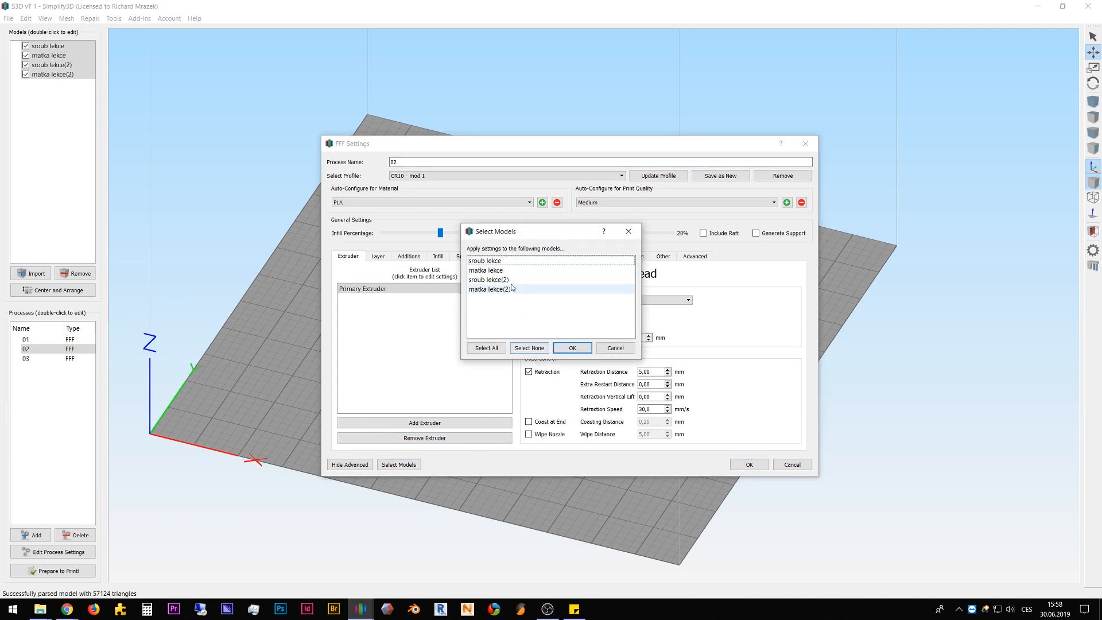
left_click(506, 280)
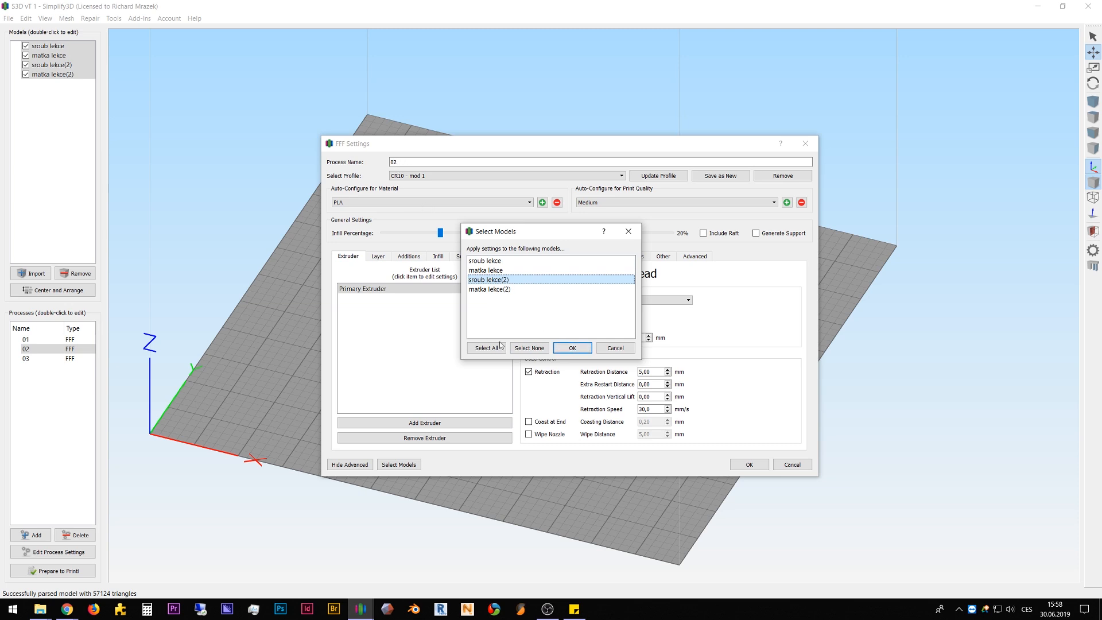
left_click(570, 348)
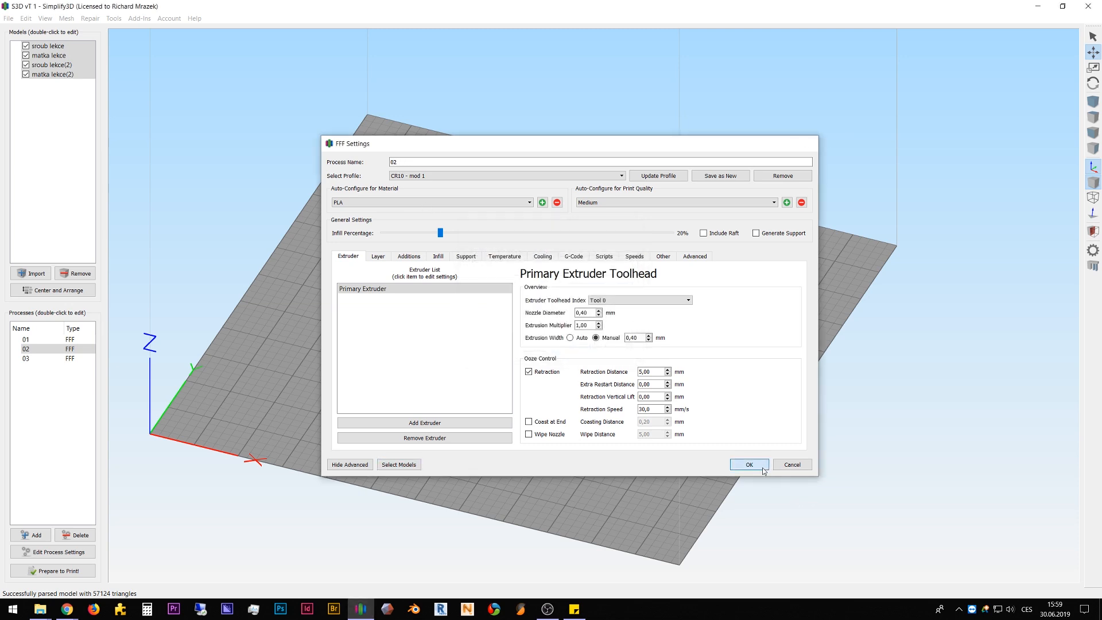
left_click(749, 464)
Step: Restrict process 03 to the model matka lekce(2)
double_click(42, 360)
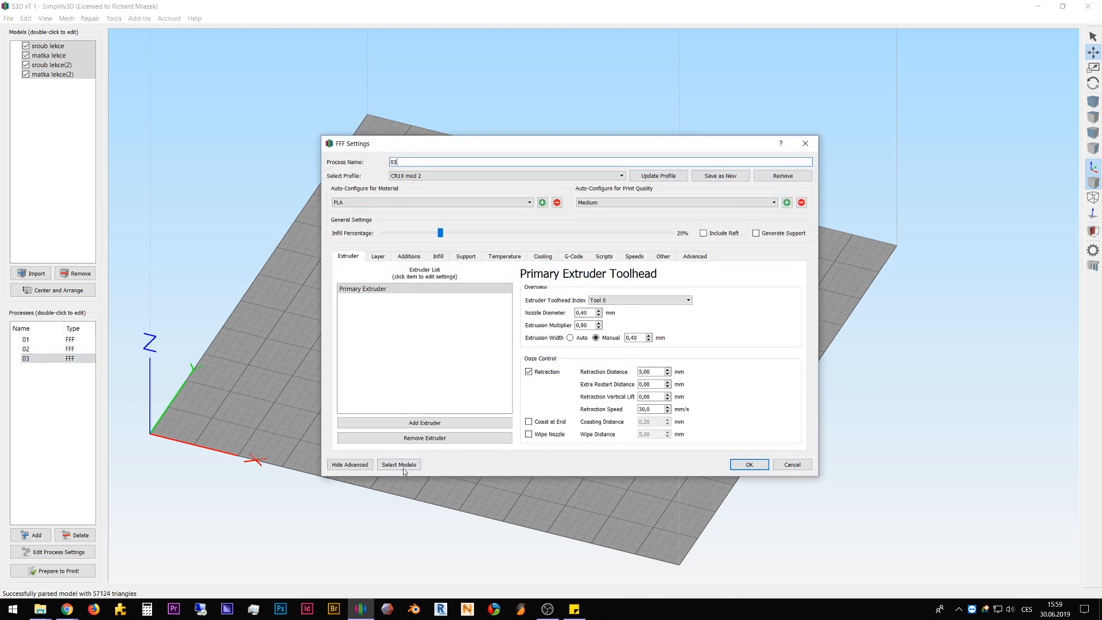
left_click(403, 466)
left_click(529, 348)
left_click(491, 291)
left_click(572, 347)
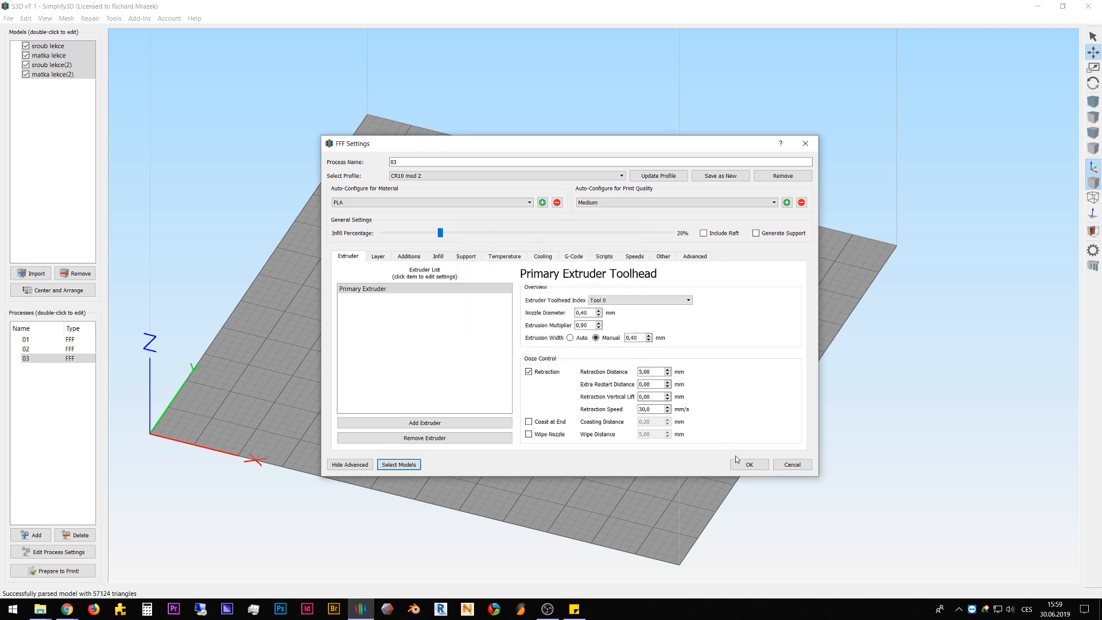
left_click(748, 464)
Step: Check which models are assigned to each of the processes 01, 02 and 03
left_click(40, 341)
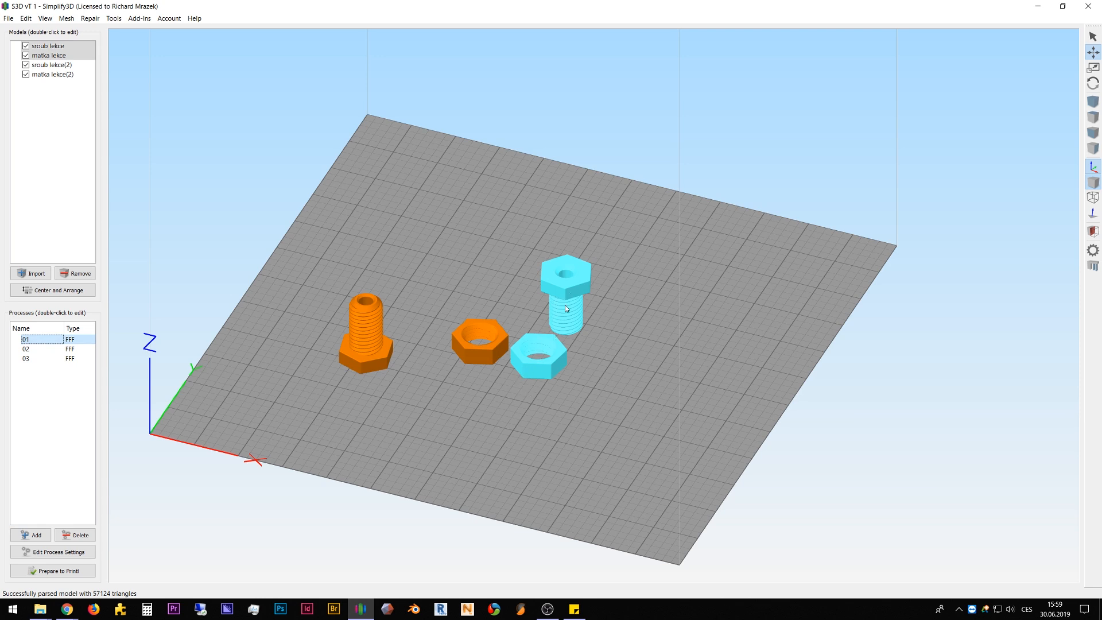
left_click(42, 351)
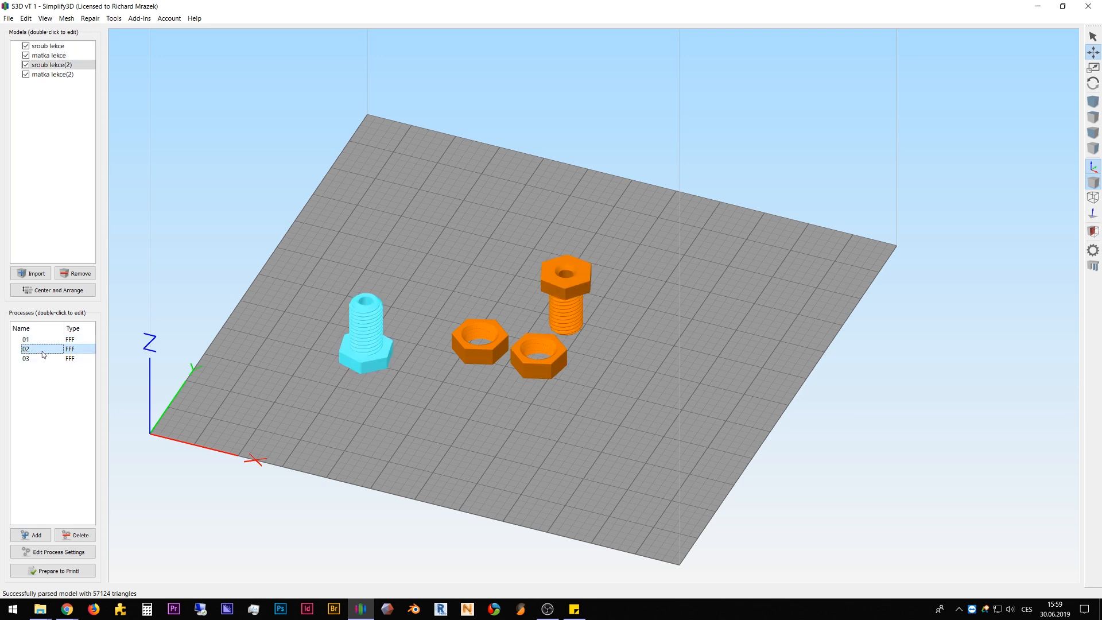
left_click(41, 359)
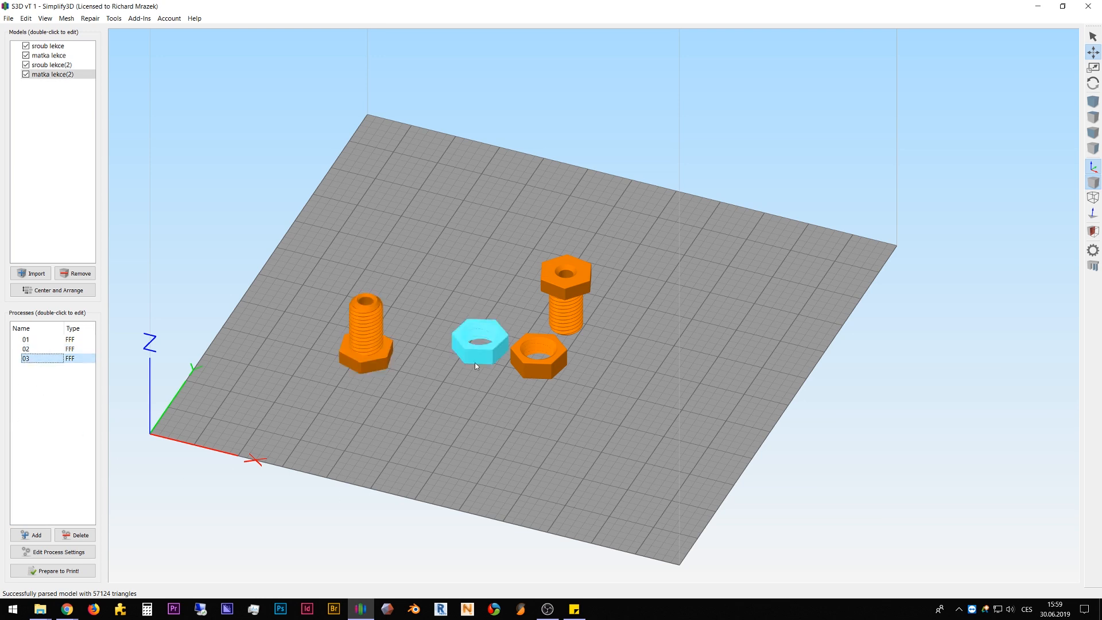
left_click(45, 465)
Step: Add the model sroub lekce(2) to the models that process 03 applies to
double_click(35, 358)
left_click(384, 466)
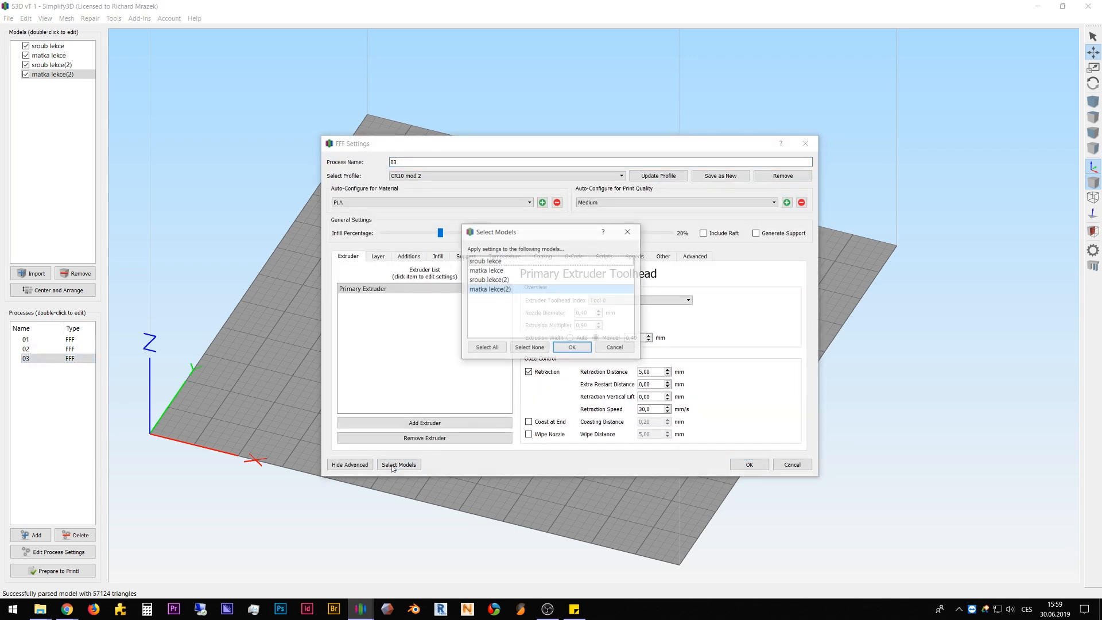
left_click(500, 280)
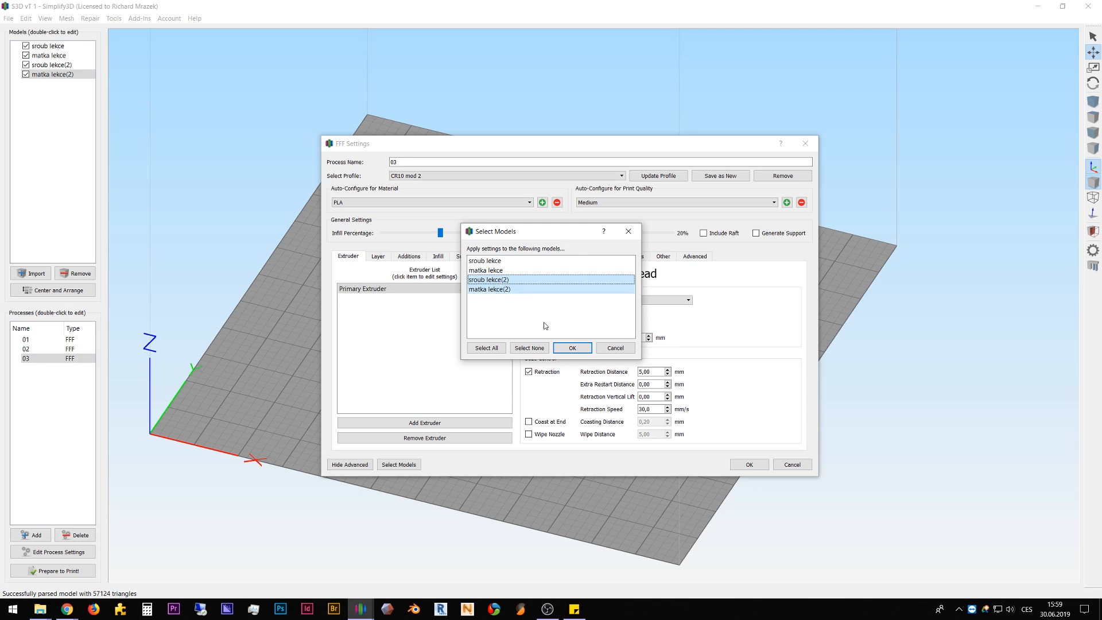
left_click(573, 348)
left_click(745, 463)
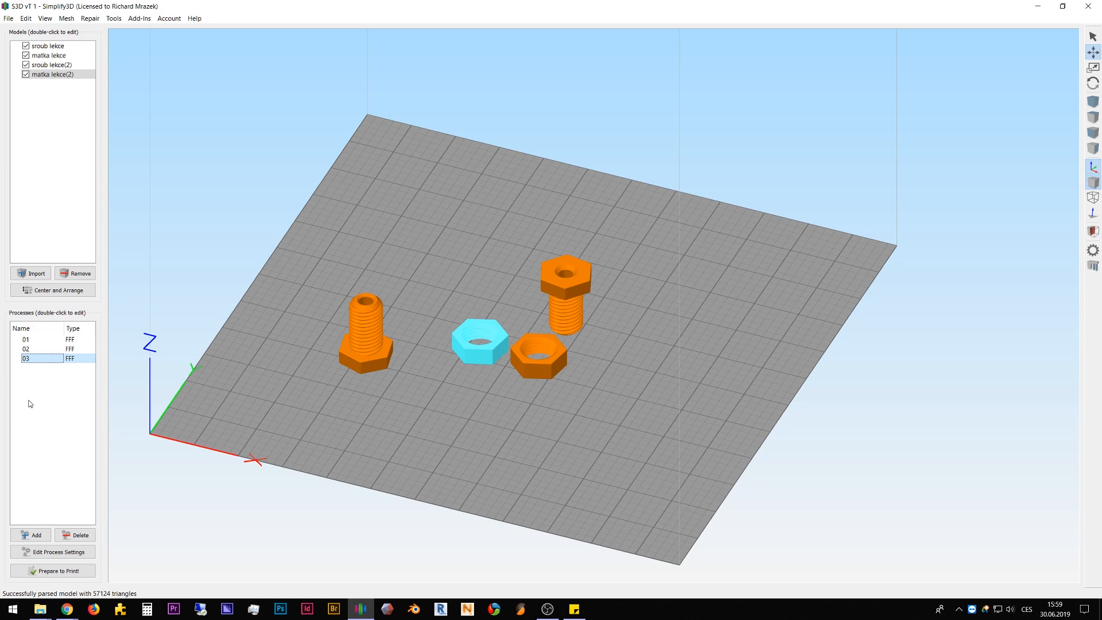
Step: Compare the model assignments of processes 01, 02 and 03 to look for models shared between processes
left_click(36, 340)
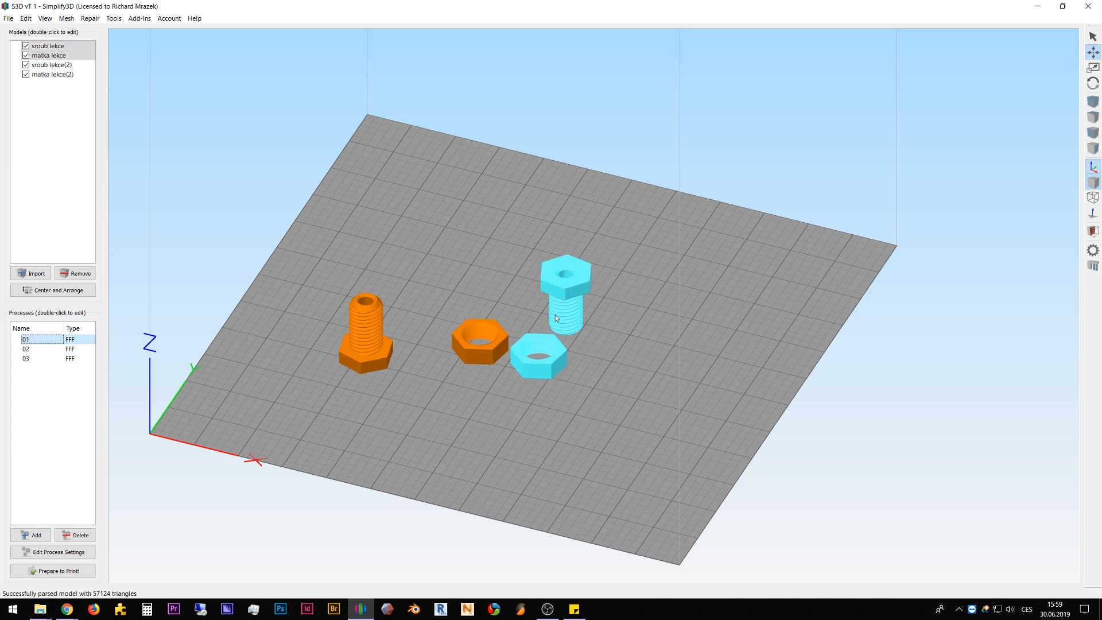
left_click(50, 350)
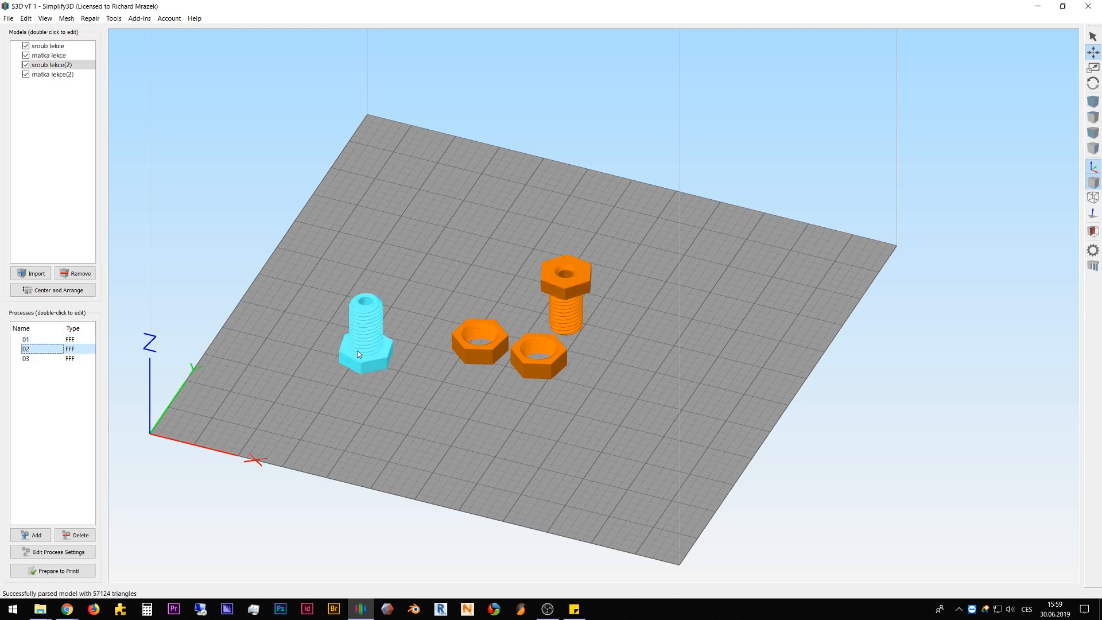
left_click(49, 359)
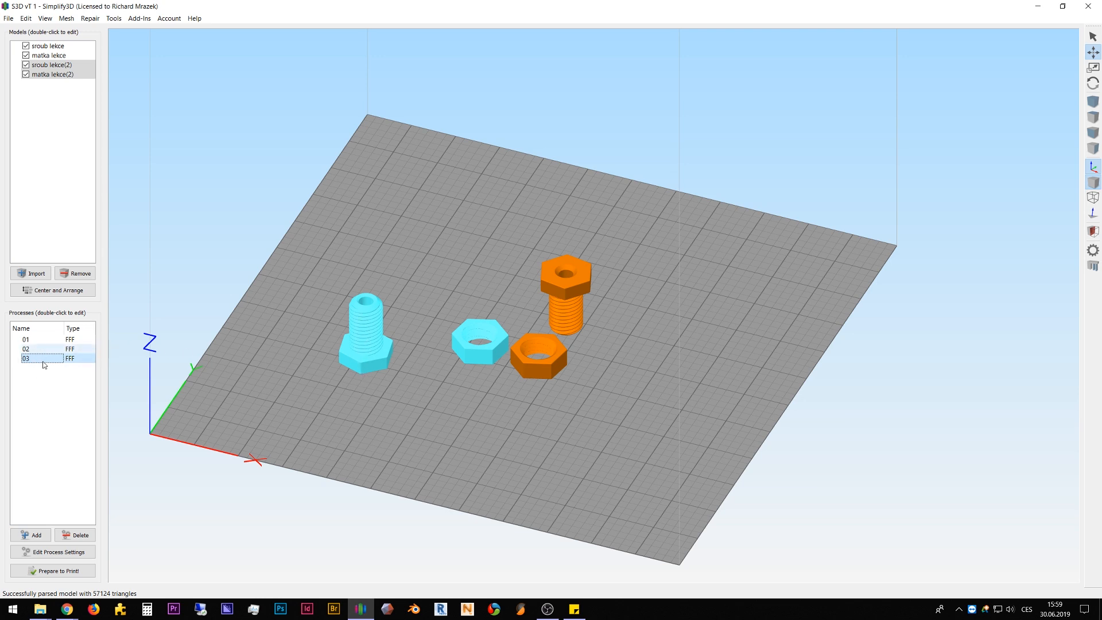
Step: Try to prepare all three processes together for continuous layer-by-layer printing, and back out without continuing
left_click(75, 572)
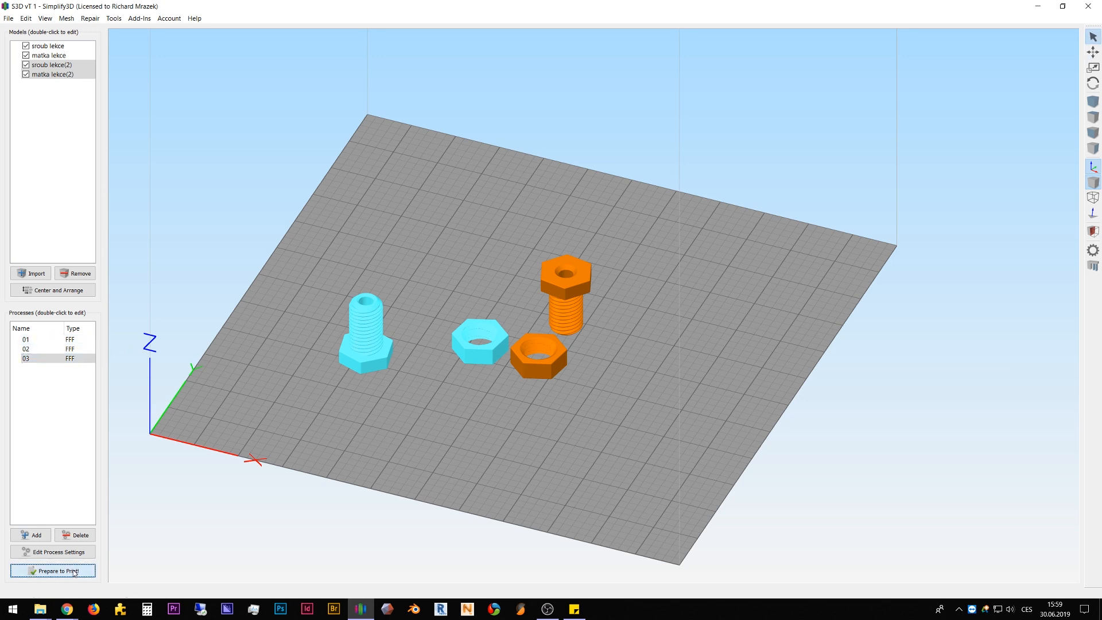
left_click(511, 289)
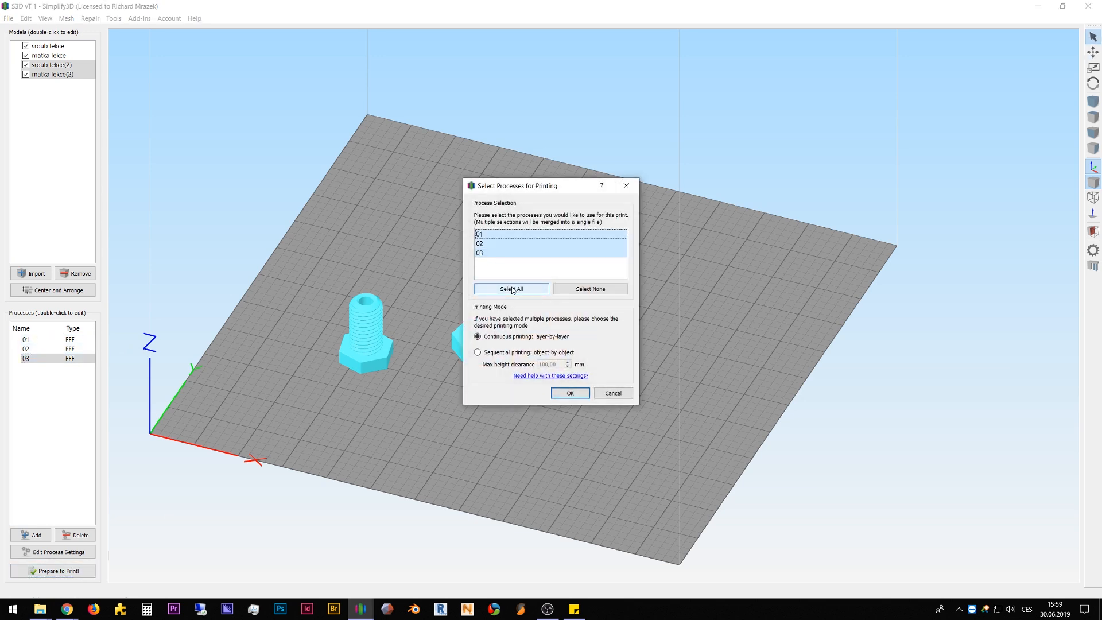
left_click(569, 393)
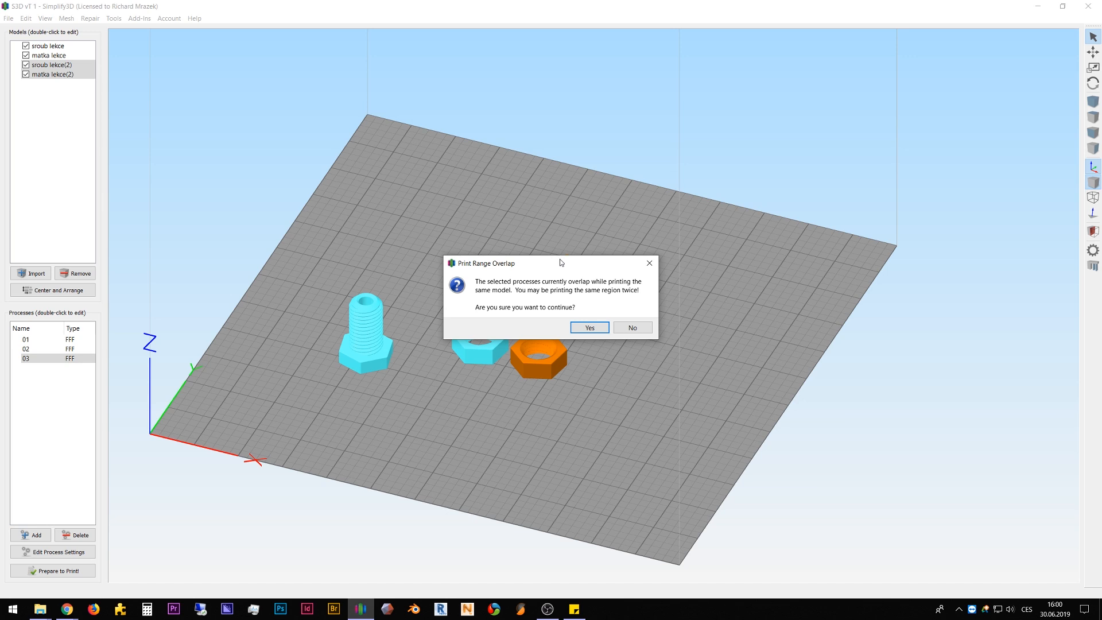
left_click_drag(561, 263, 540, 118)
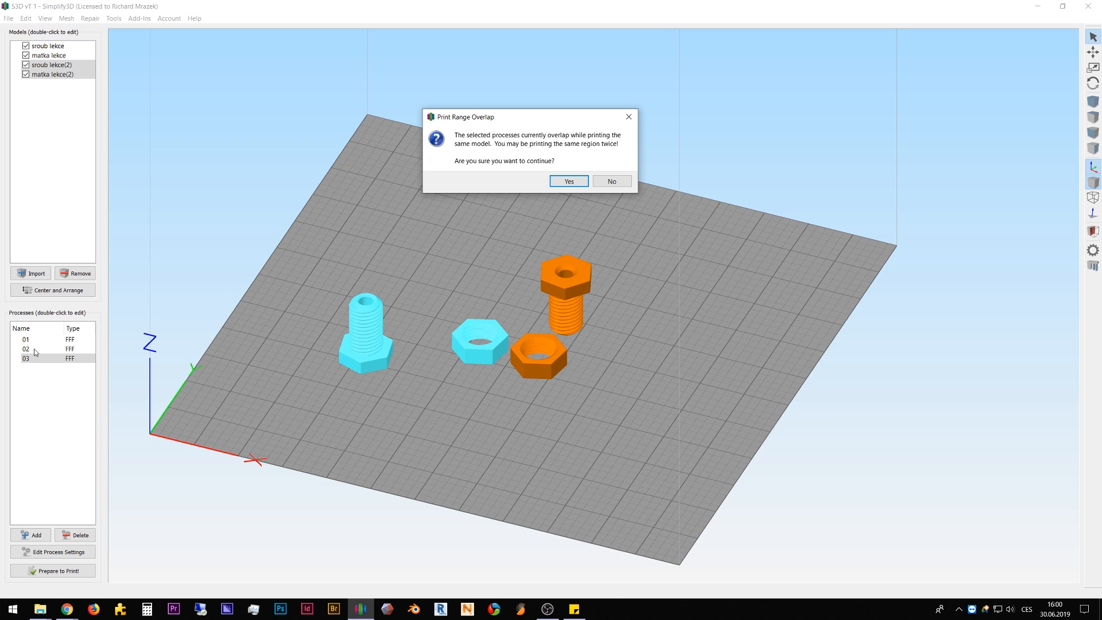
left_click(629, 118)
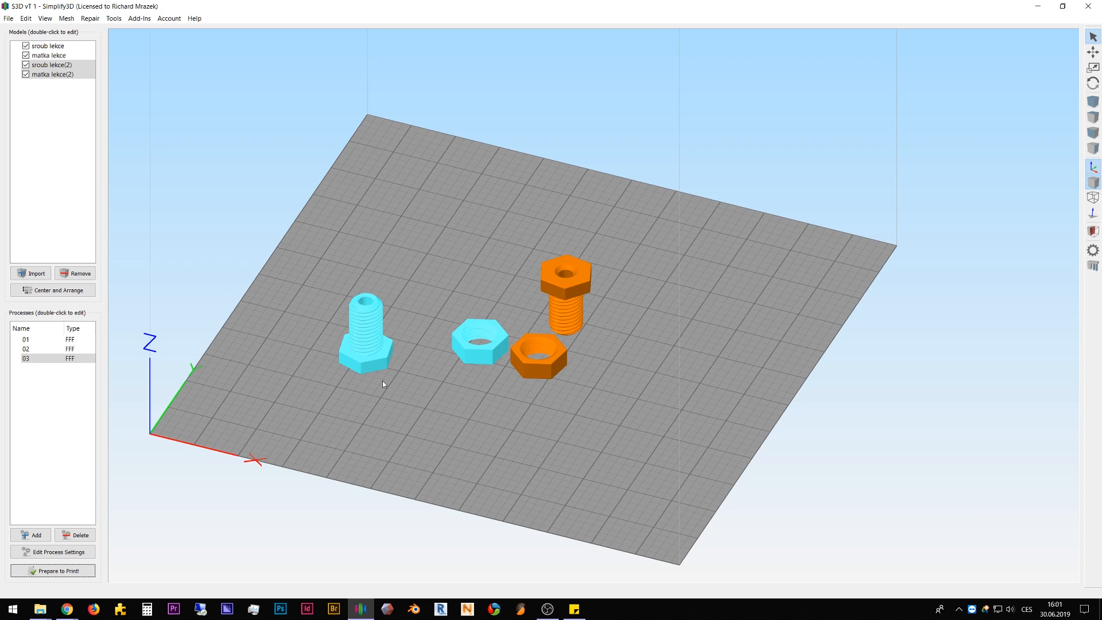
Step: Review the extruder, layer, additions, infill, support and temperature settings of process 03, and close its settings
double_click(48, 360)
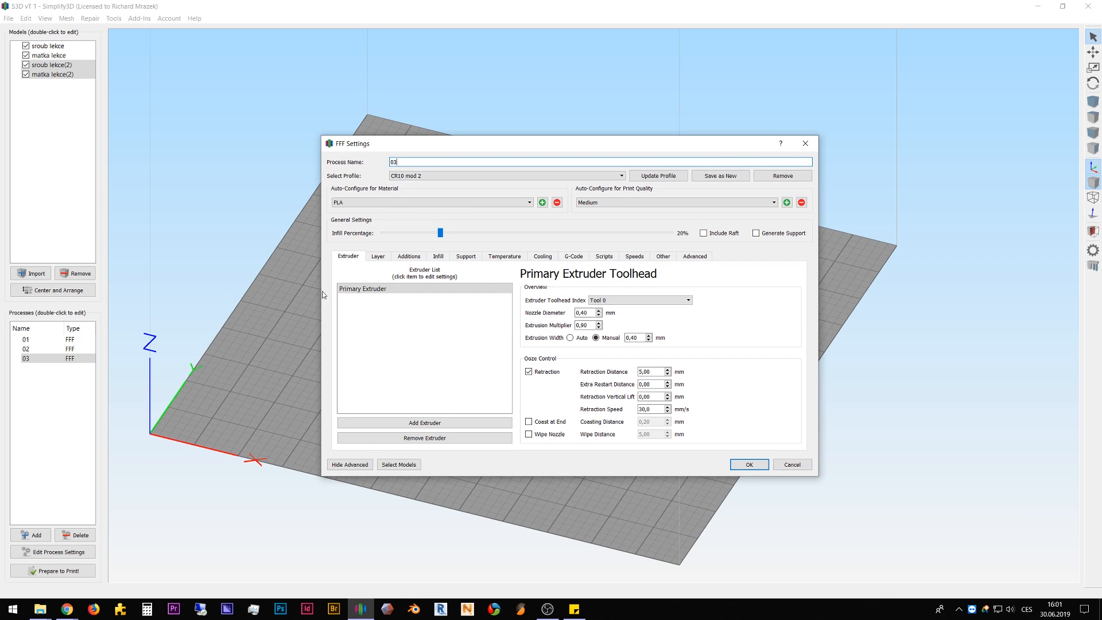
left_click(378, 257)
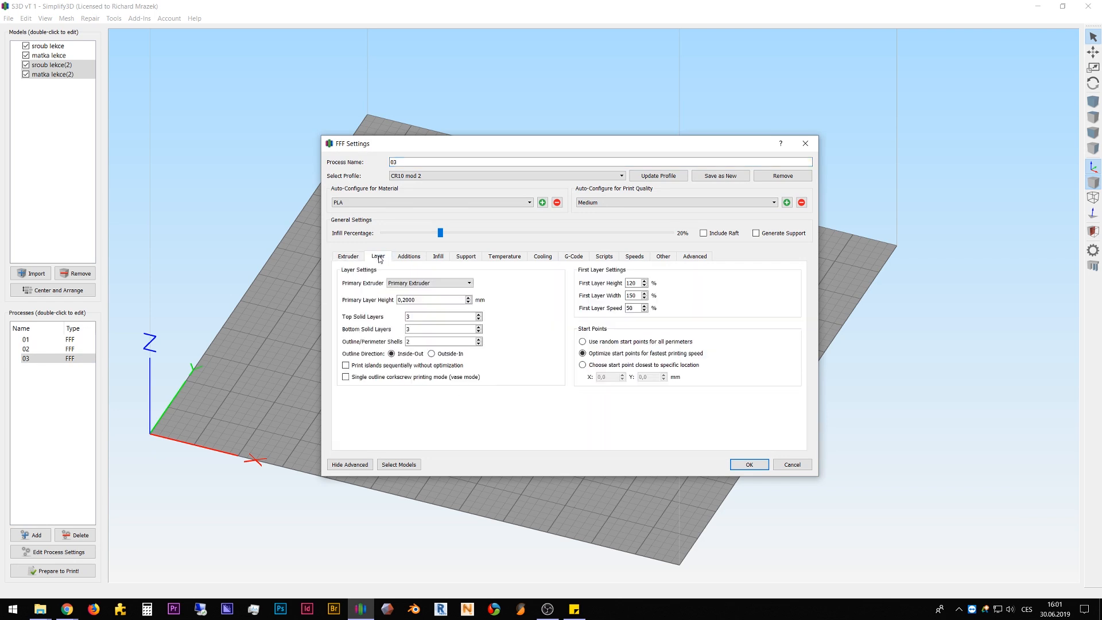
left_click(409, 258)
left_click(440, 258)
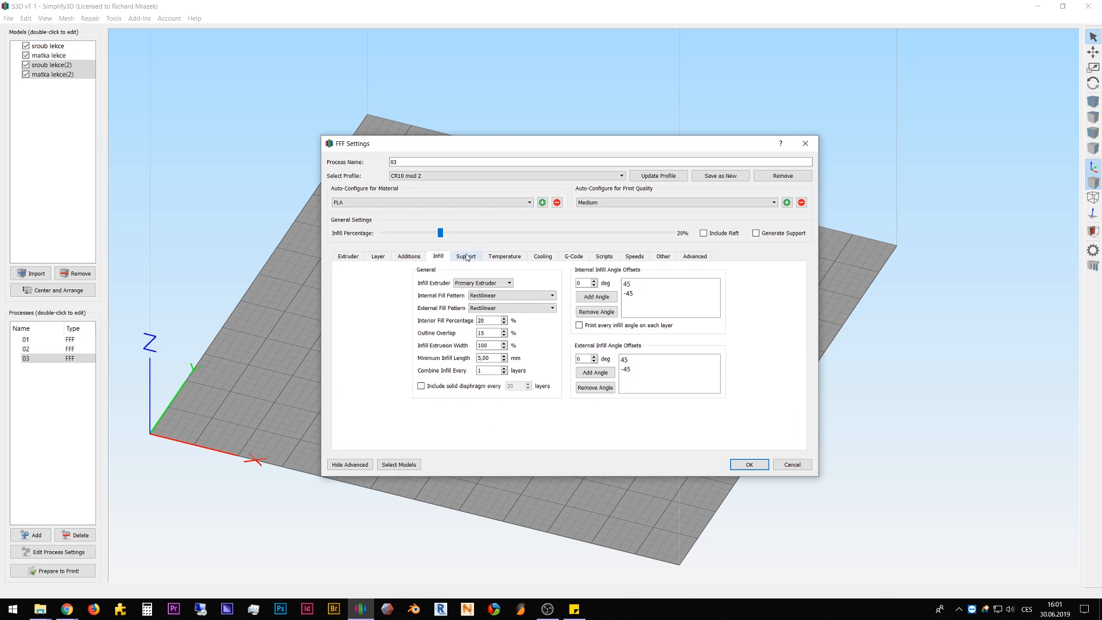
left_click(466, 258)
left_click(494, 259)
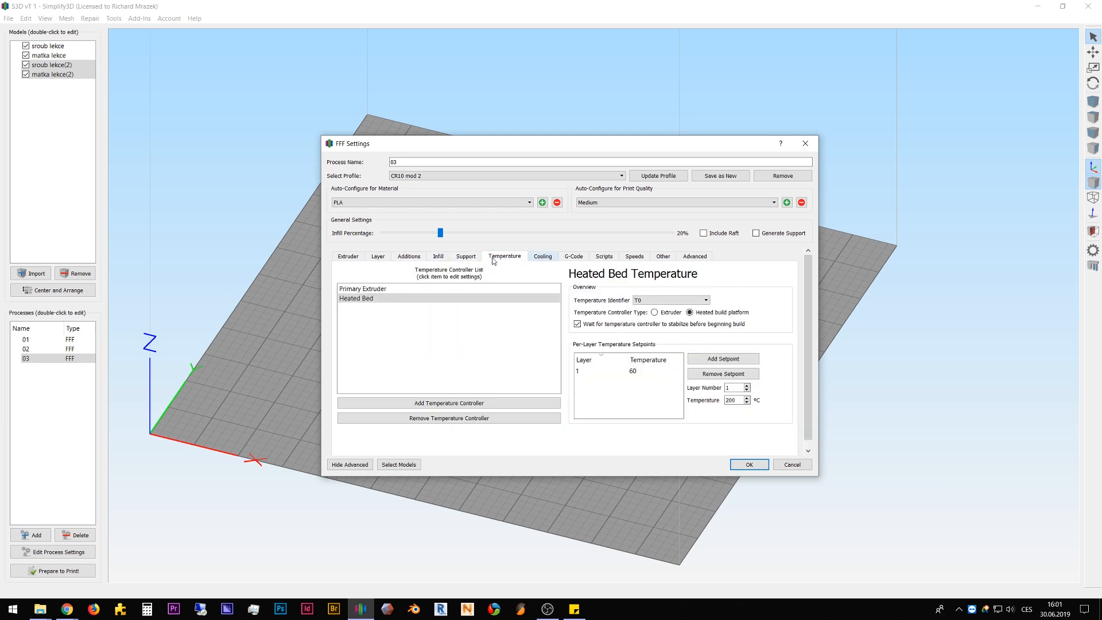
left_click(341, 258)
left_click(379, 257)
left_click(410, 258)
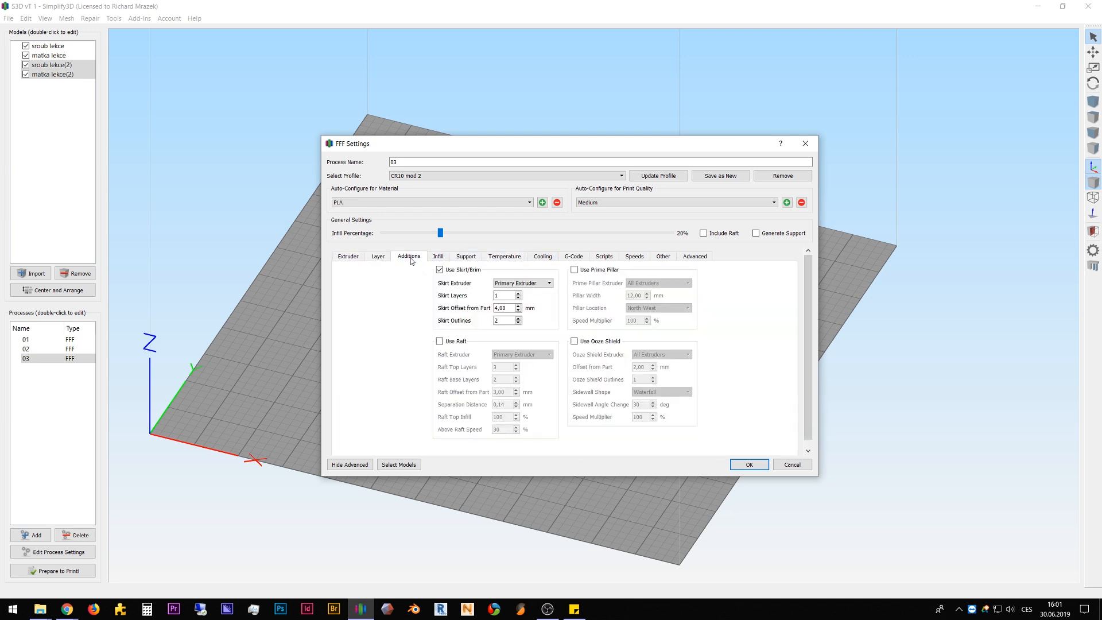
left_click(349, 259)
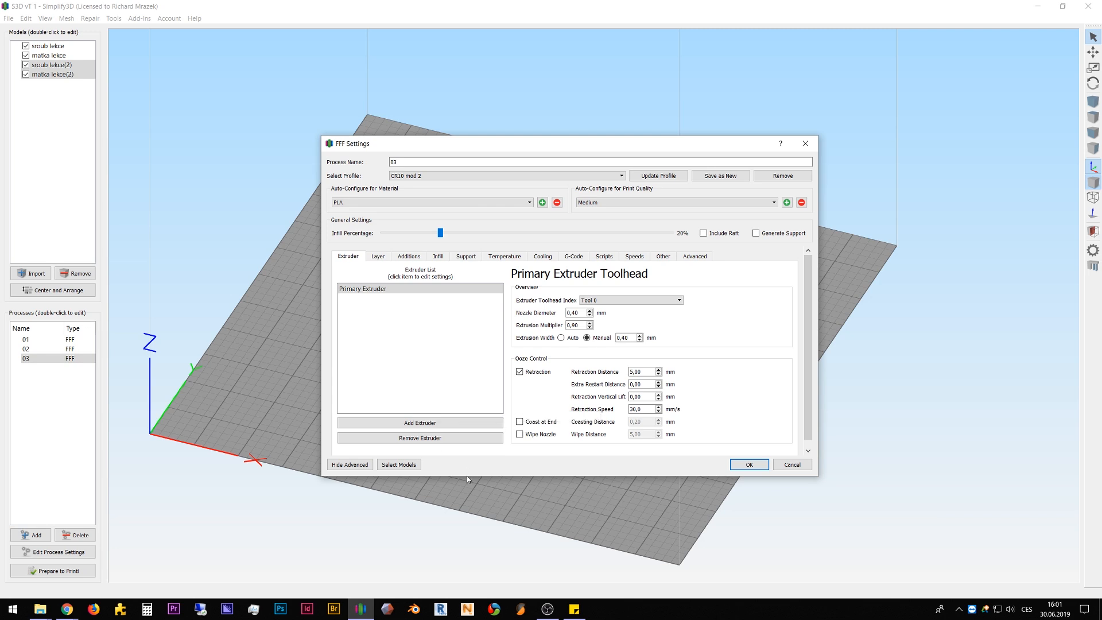
left_click(377, 257)
left_click(418, 259)
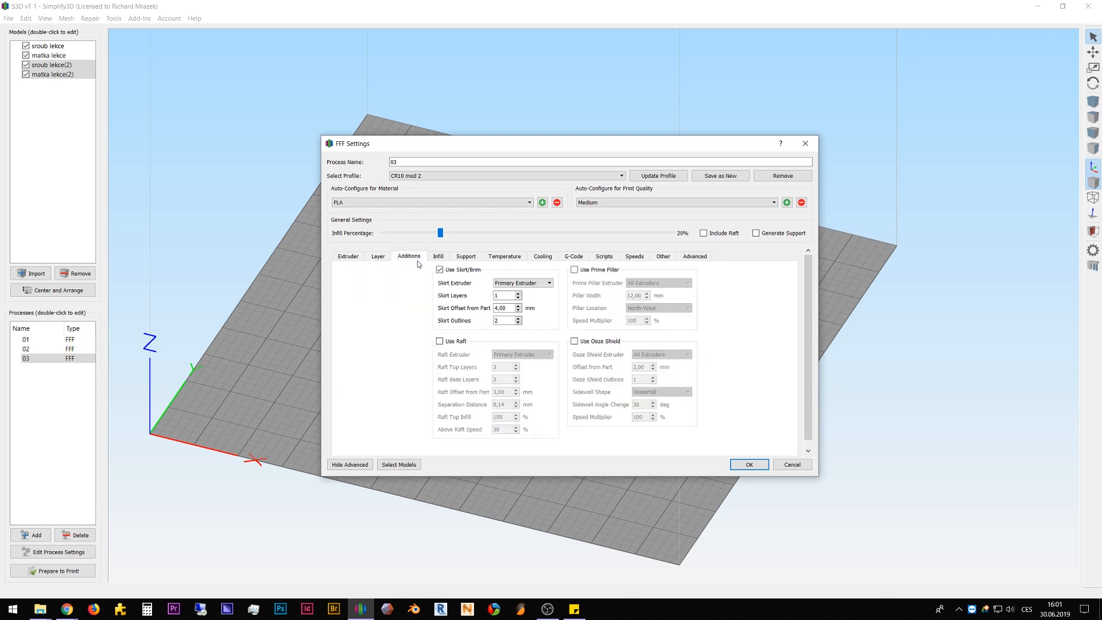
left_click(441, 263)
left_click(356, 262)
left_click(378, 262)
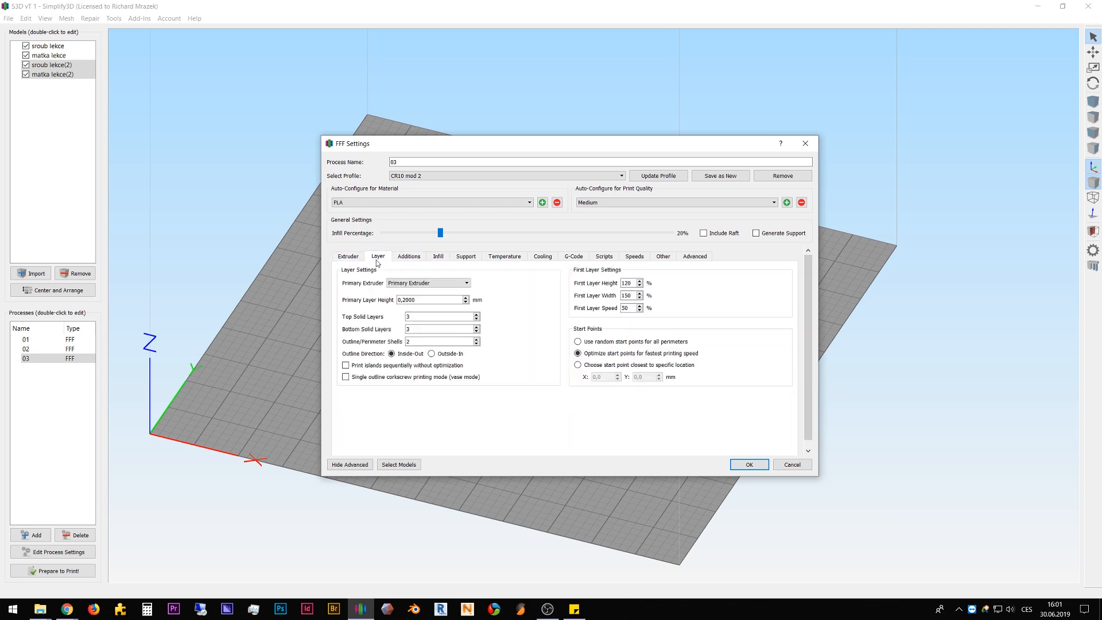
left_click(348, 258)
left_click(409, 259)
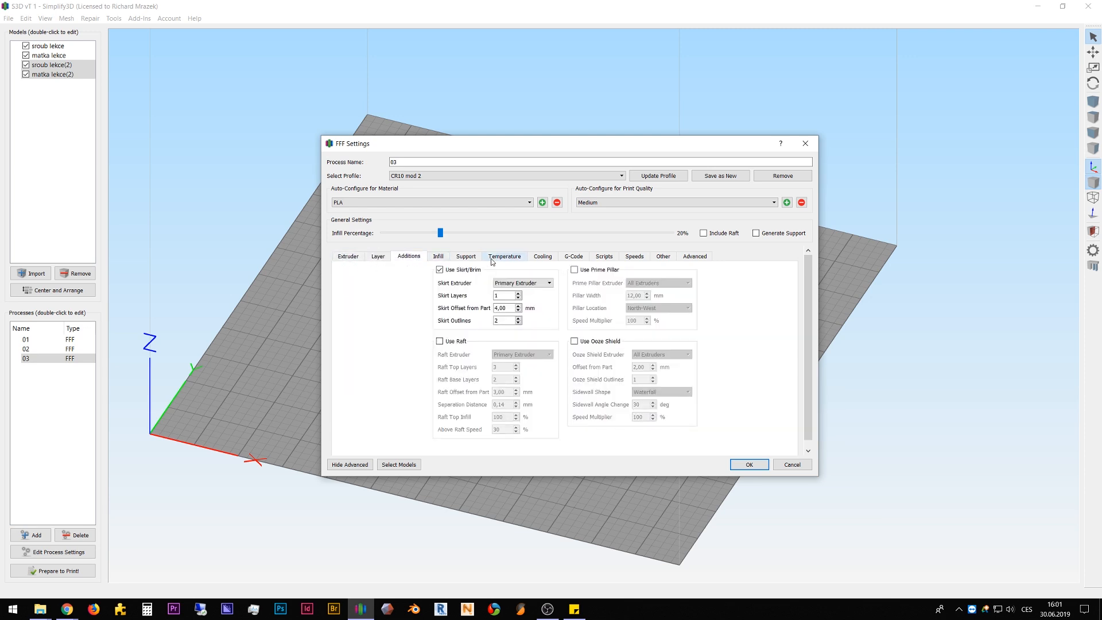
left_click(505, 257)
left_click(349, 257)
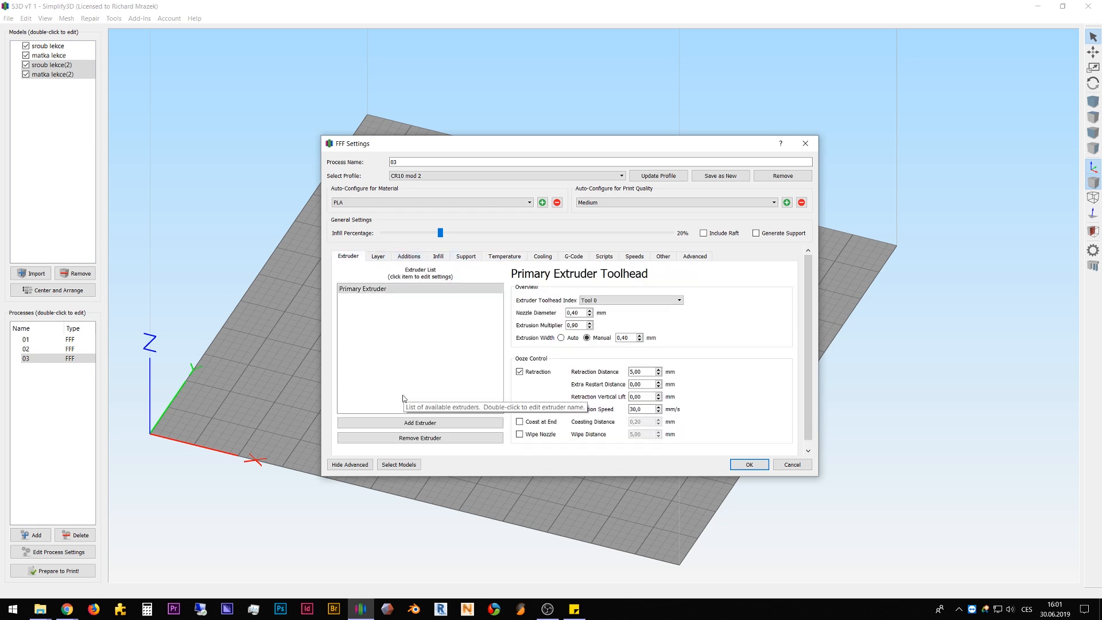
left_click(749, 466)
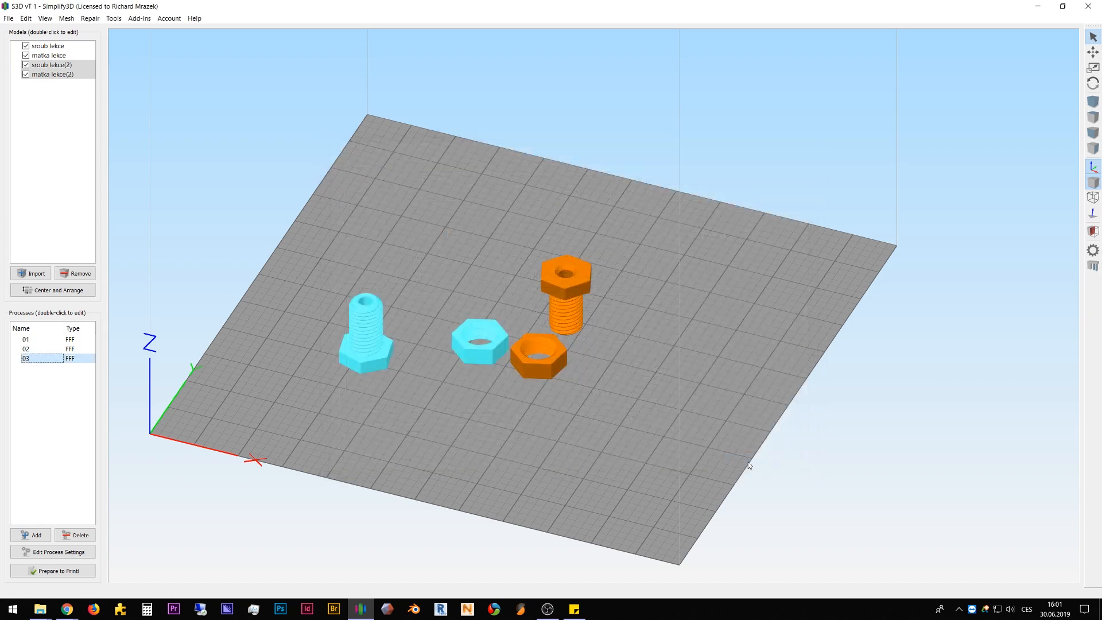